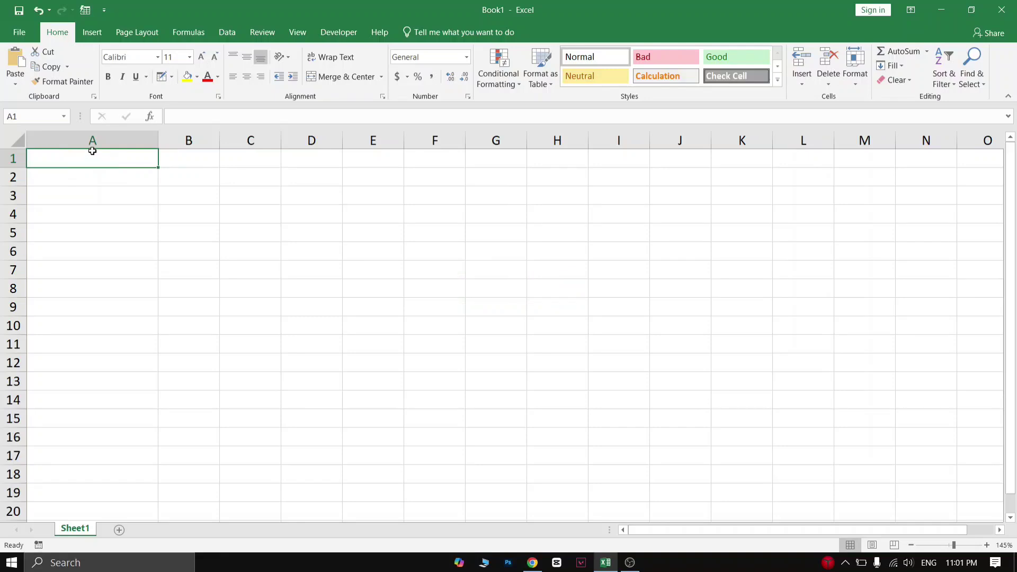
# - Select column A, column B and row 2 in turn, ending on cell B2
pyautogui.click(103, 146)
pyautogui.click(188, 141)
pyautogui.click(193, 181)
pyautogui.click(12, 177)
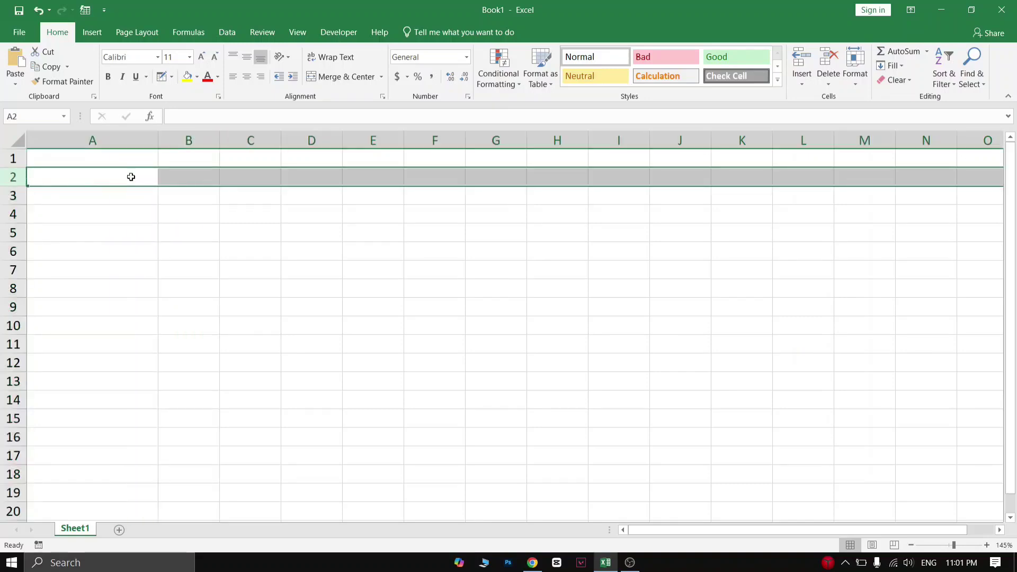
pyautogui.click(177, 177)
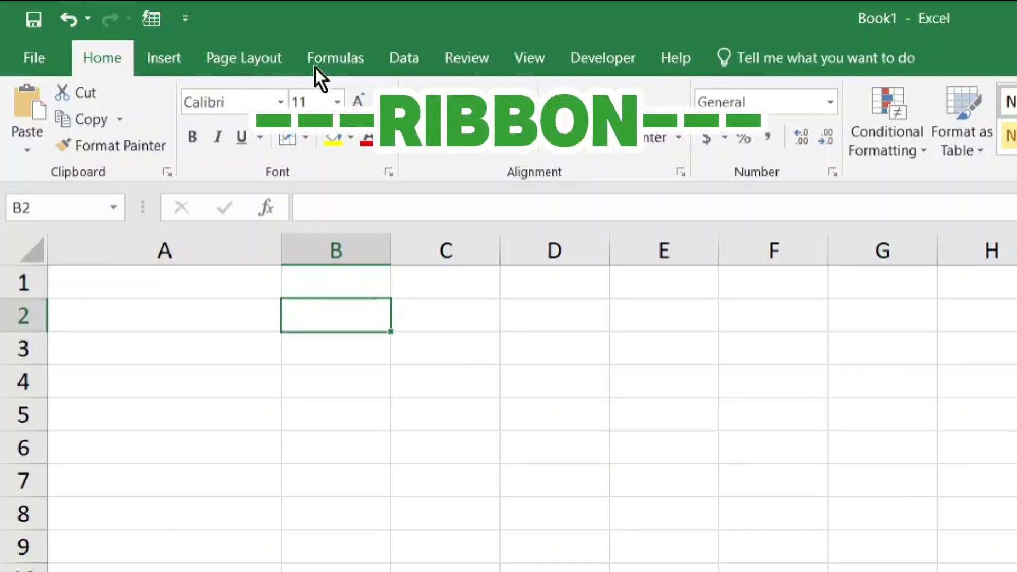
# - Look through the Insert, Page Layout, Formulas, Data, Review, View and Developer command groups, ending on the Home commands
pyautogui.click(194, 57)
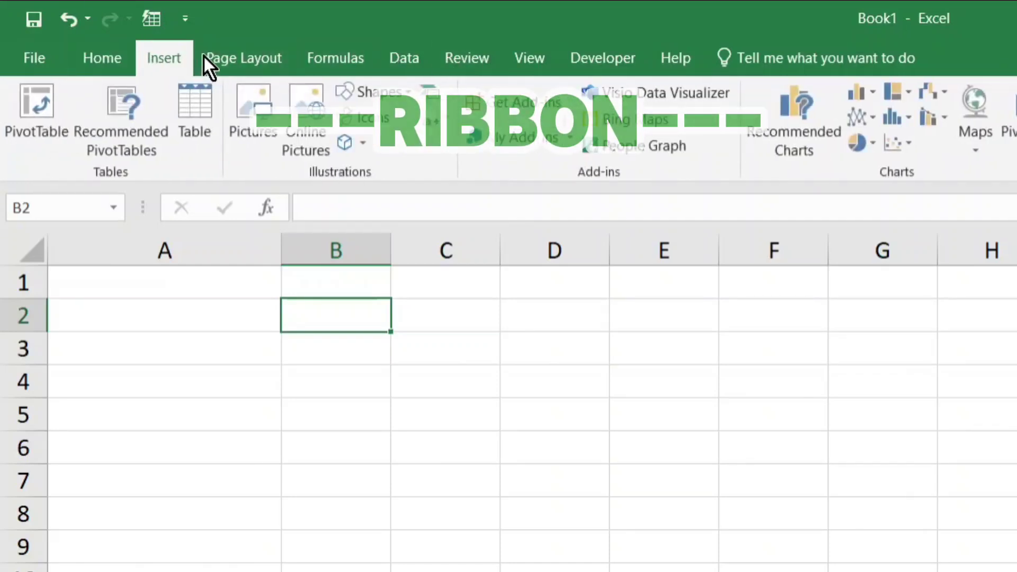
pyautogui.click(265, 57)
pyautogui.click(316, 57)
pyautogui.click(403, 57)
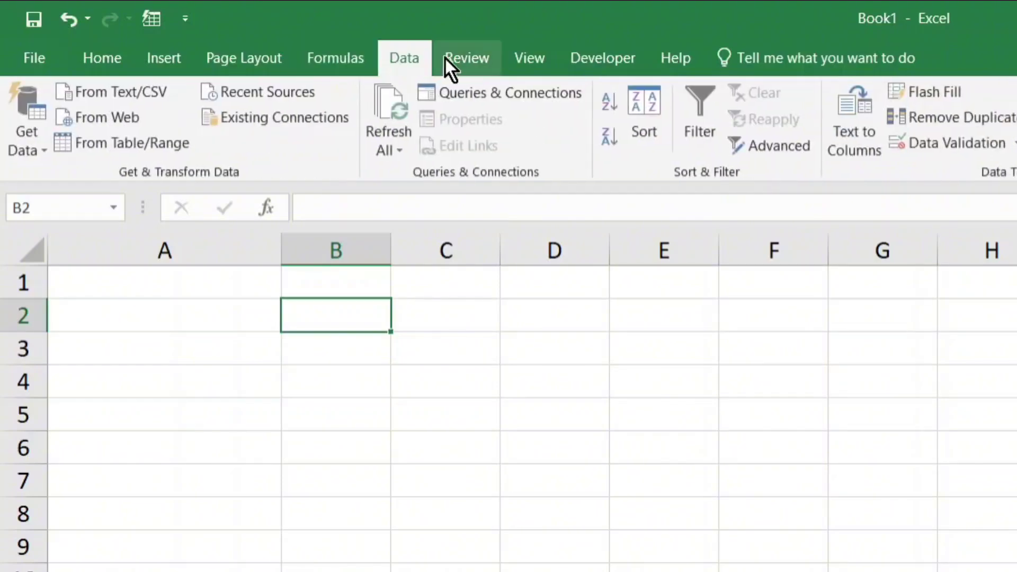
pyautogui.click(468, 58)
pyautogui.click(530, 58)
pyautogui.click(602, 58)
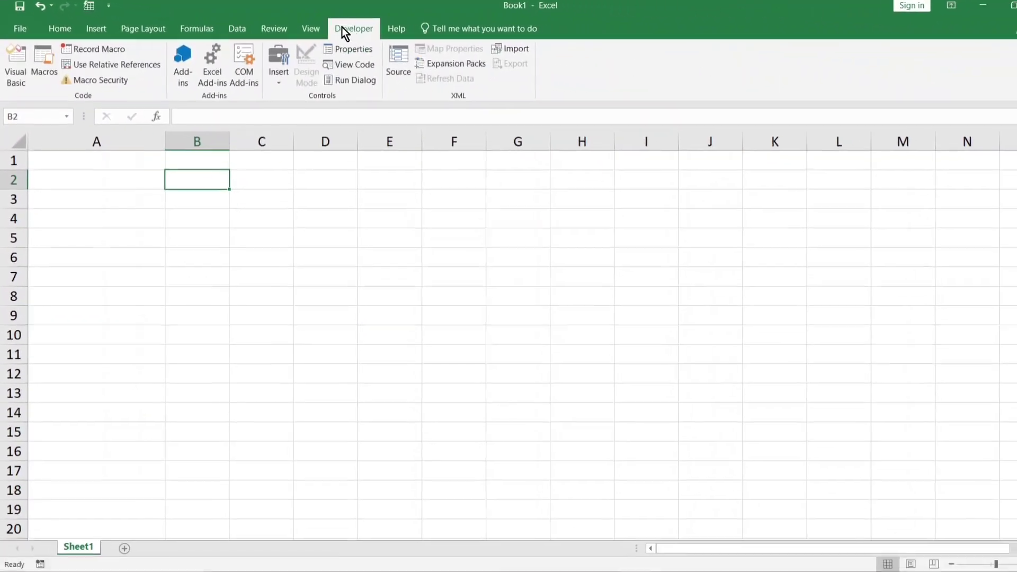
pyautogui.click(56, 27)
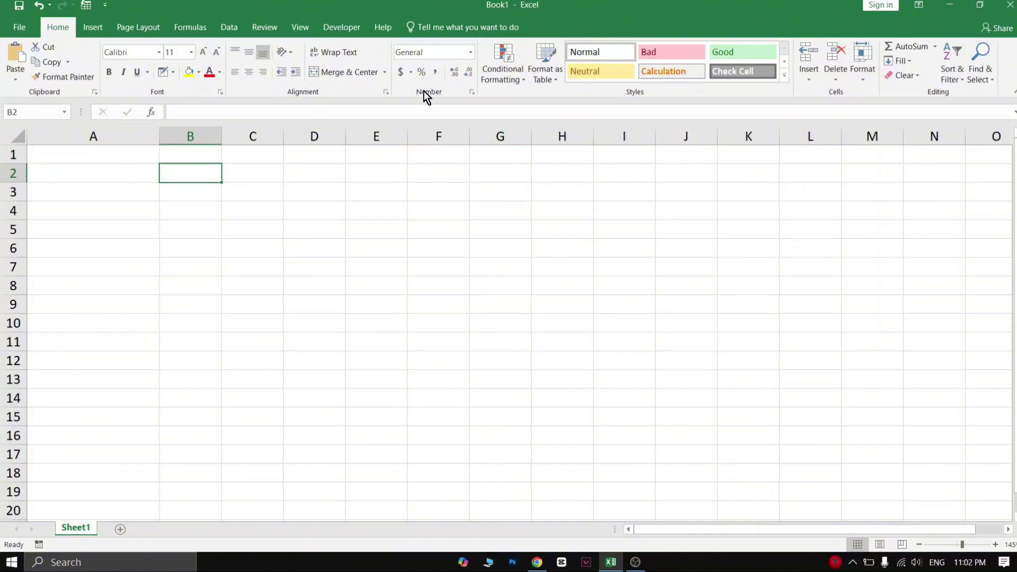
# - Enter the text "Hellp" in cell C3
pyautogui.click(109, 156)
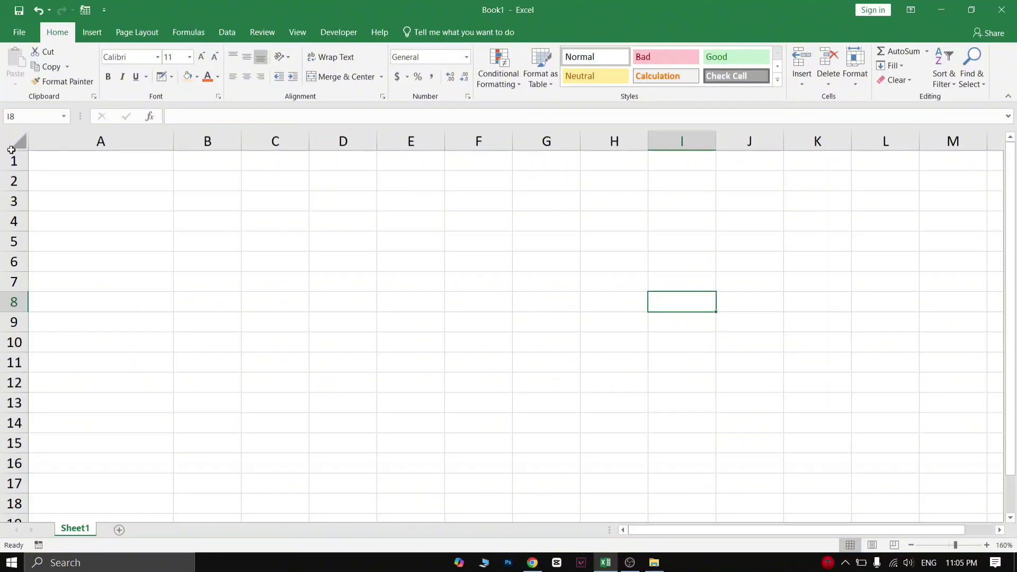
pyautogui.click(298, 139)
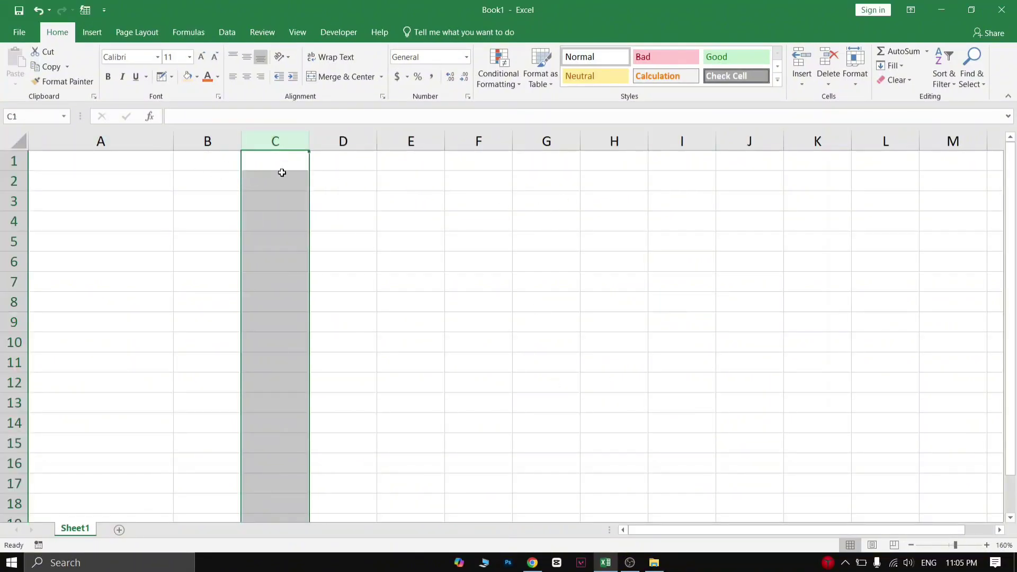
pyautogui.click(257, 202)
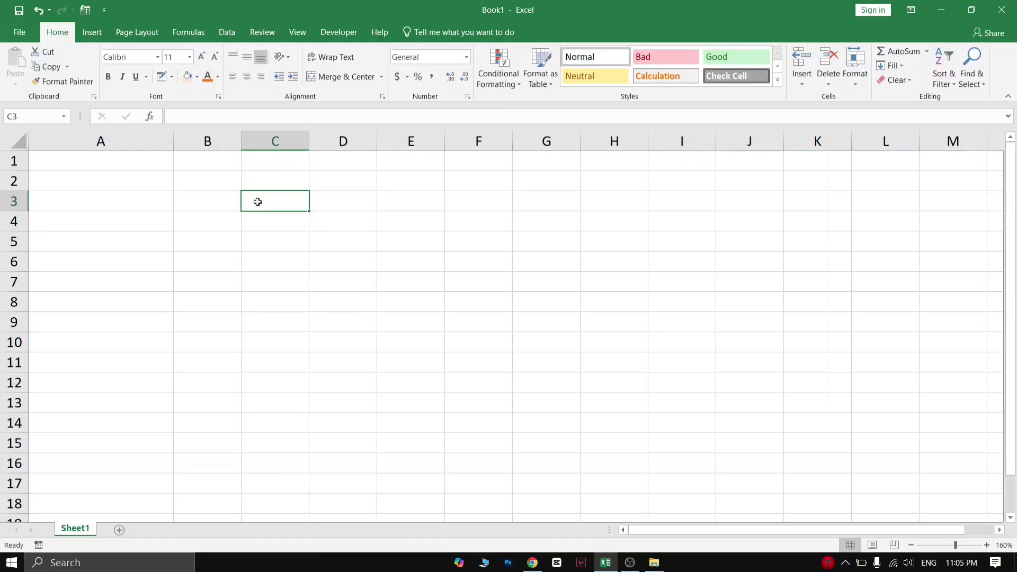
pyautogui.write('Hell')
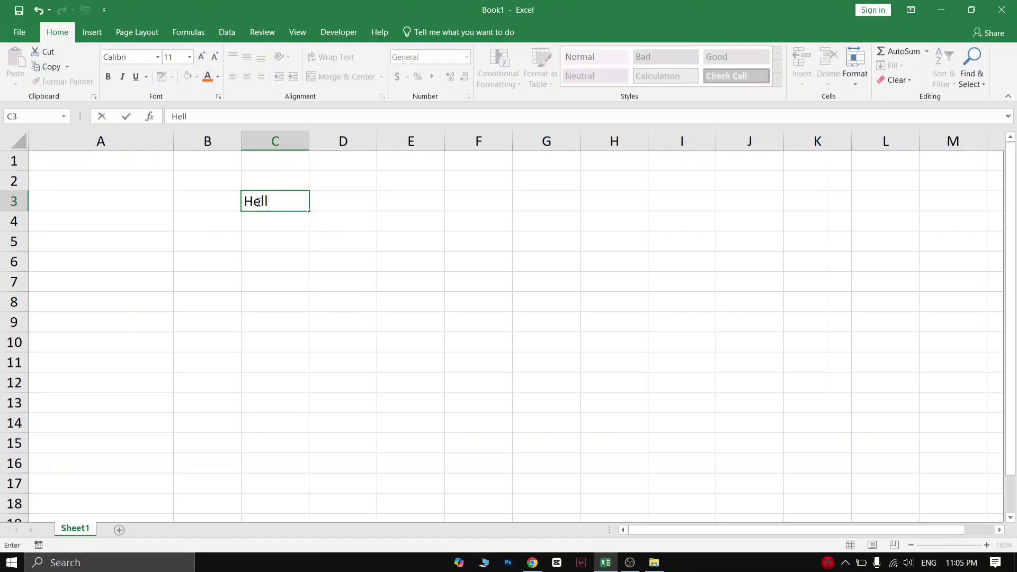
pyautogui.write('p')
pyautogui.press('Return')
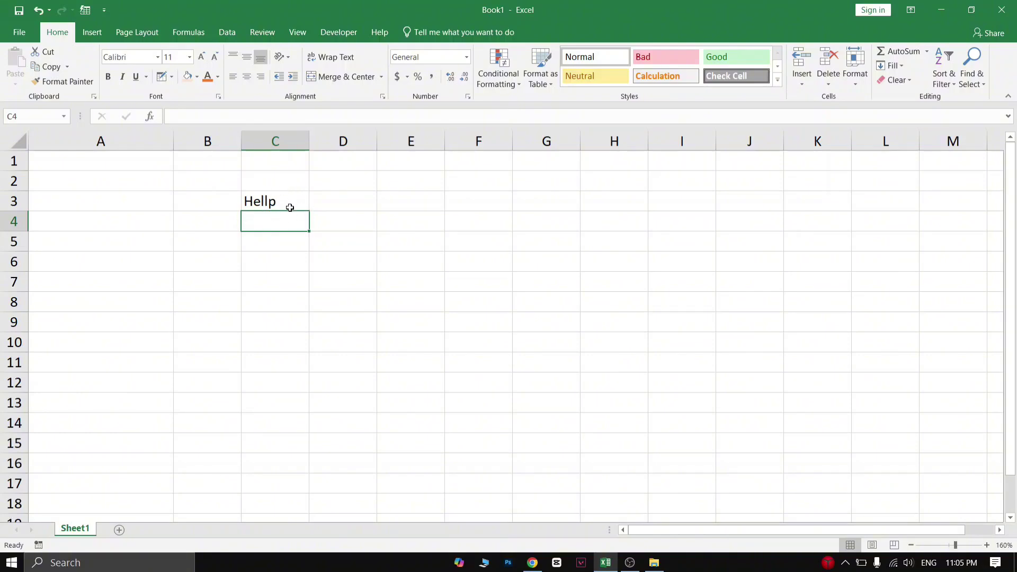
# - Overwrite the text in cell C3 with "hey" and undo that replacement
pyautogui.click(276, 202)
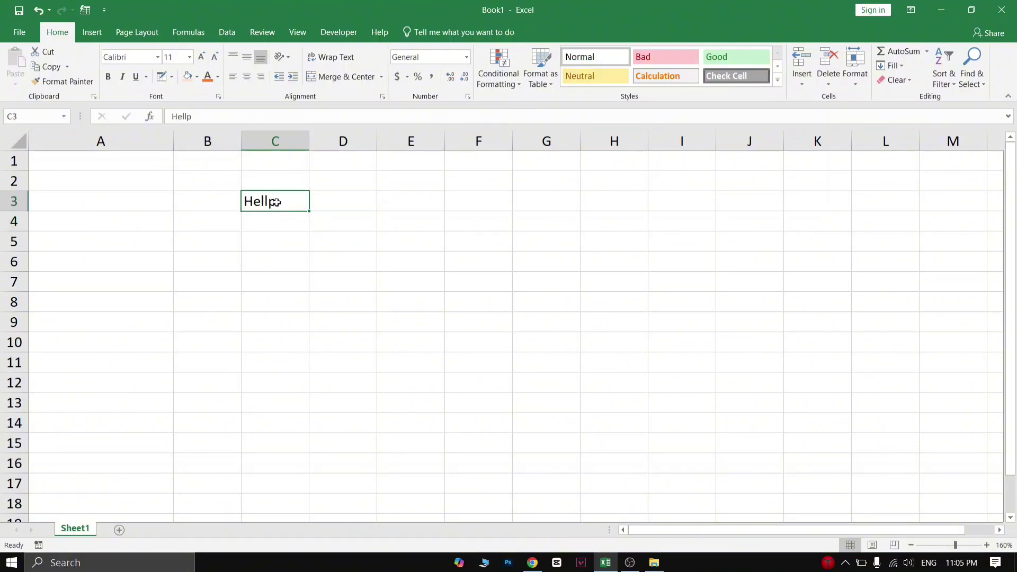
pyautogui.write('hey')
pyautogui.press('Return')
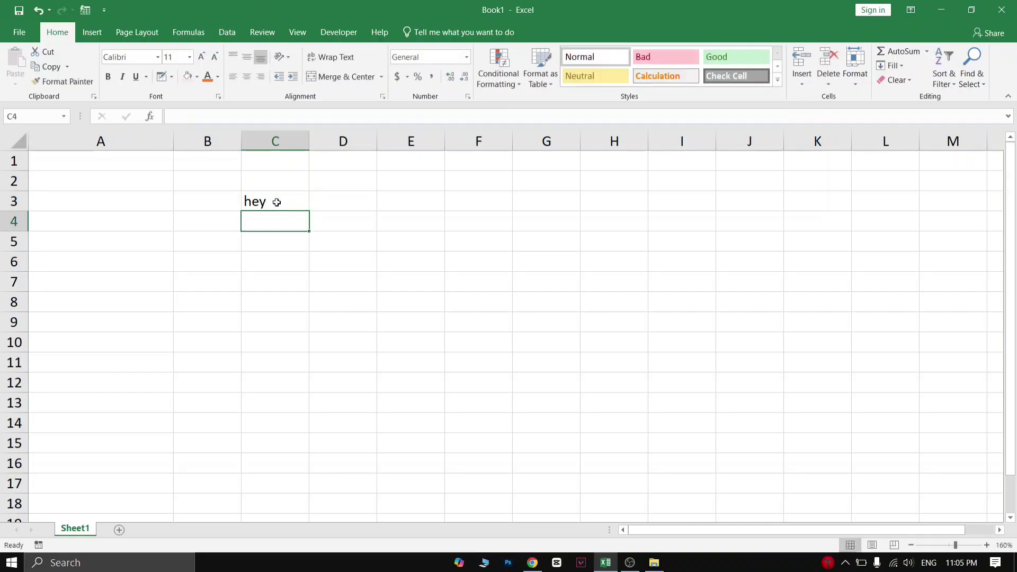
pyautogui.hotkey('ctrl', 'z')
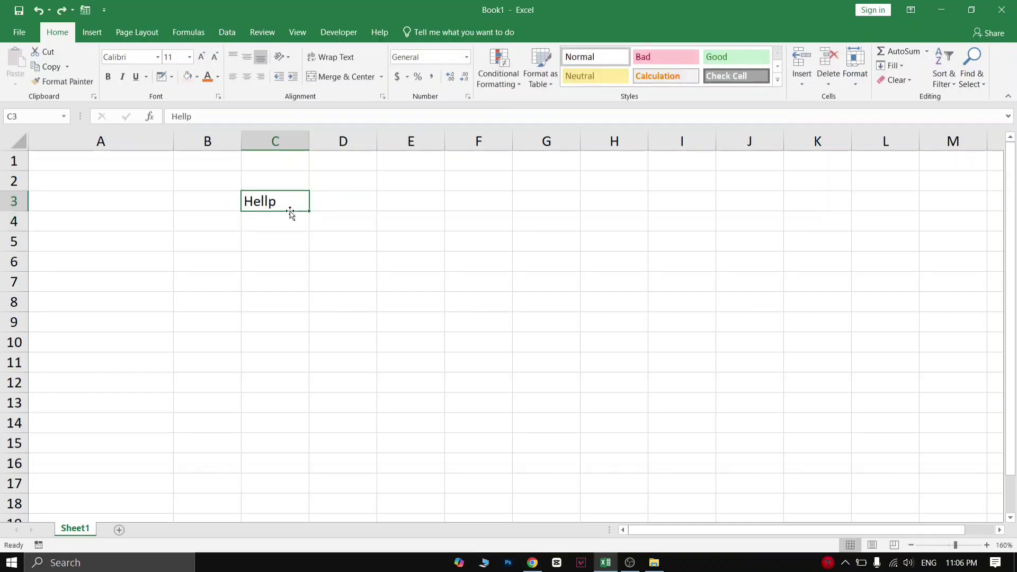
# - Edit the existing text inside cell C3 so it reads "Hello"
pyautogui.doubleClick(285, 205)
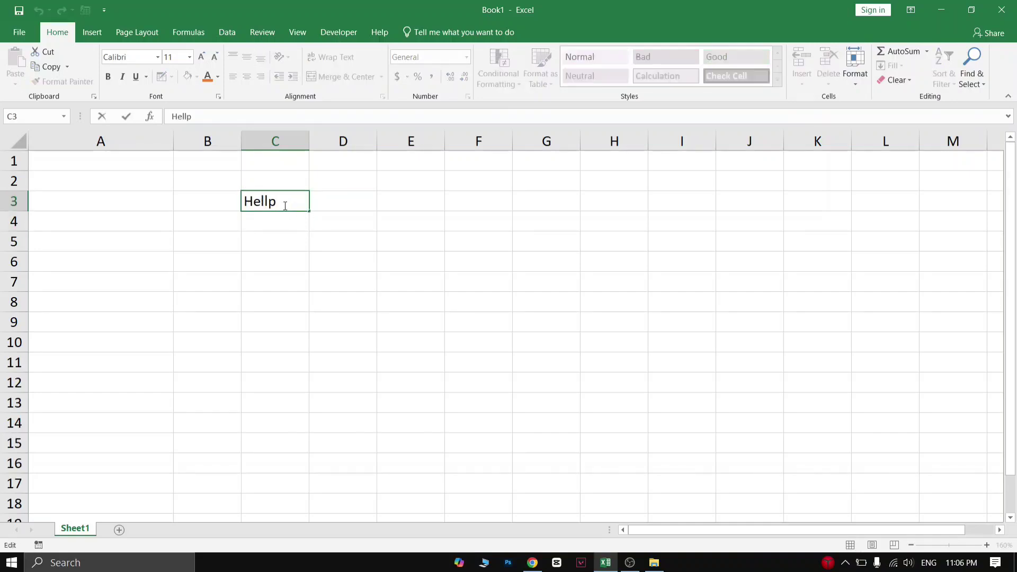
pyautogui.press('BackSpace')
pyautogui.write('o')
pyautogui.press('Return')
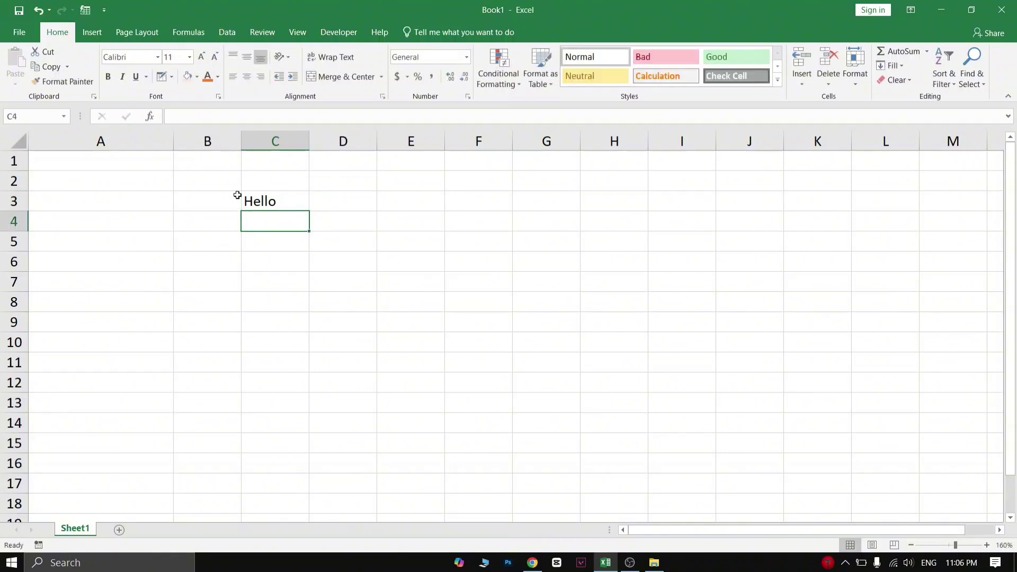
pyautogui.click(274, 203)
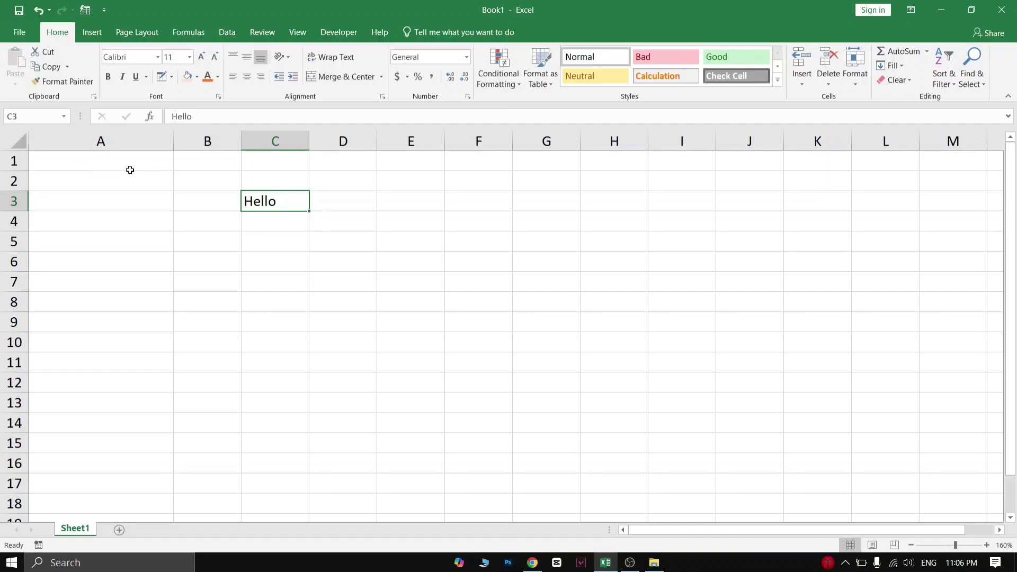
# - Enter the number 2 in cell A1 and in cell B1
pyautogui.click(106, 166)
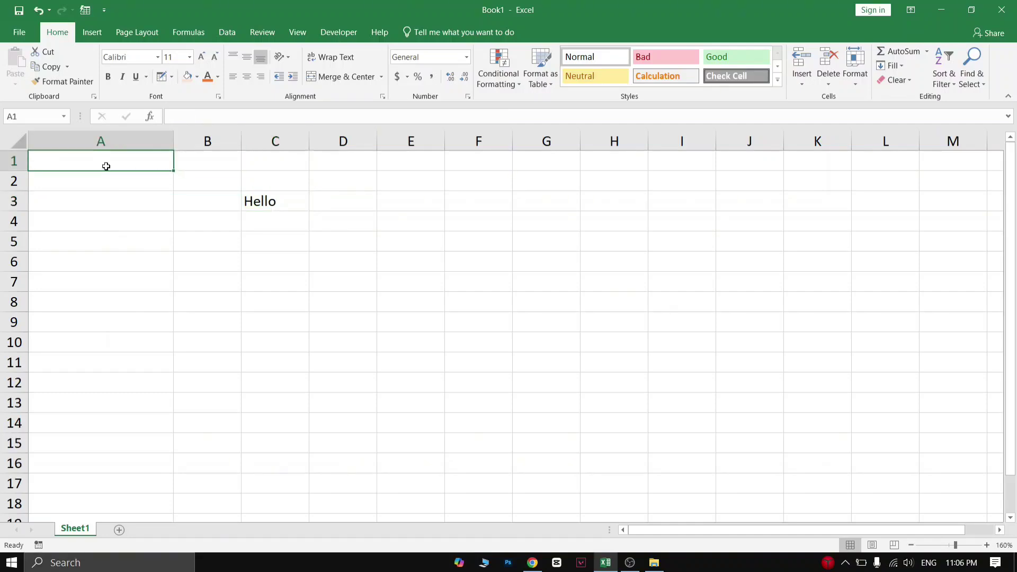
pyautogui.write('2')
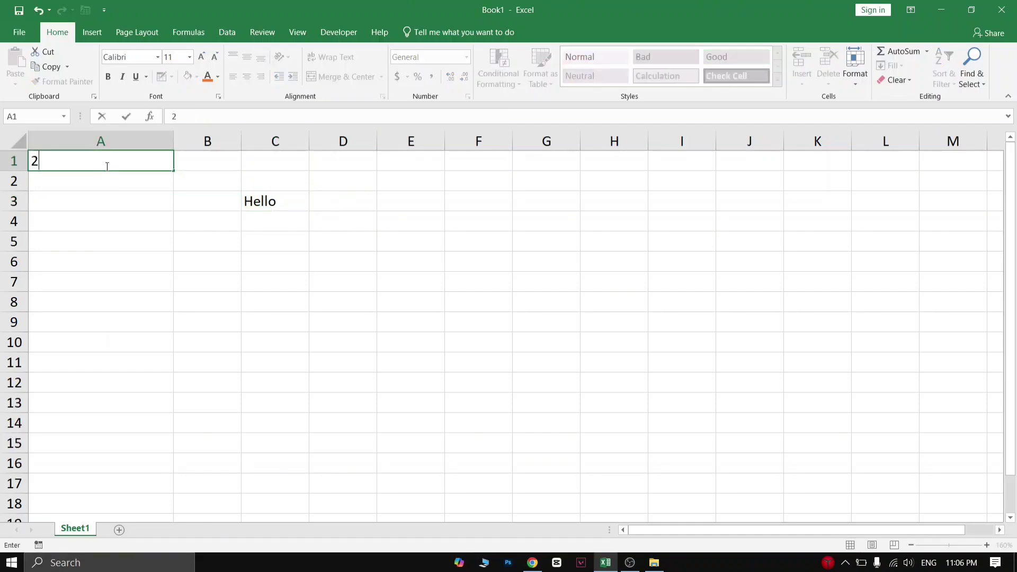
pyautogui.press('Return')
pyautogui.press('Right')
pyautogui.press('Up')
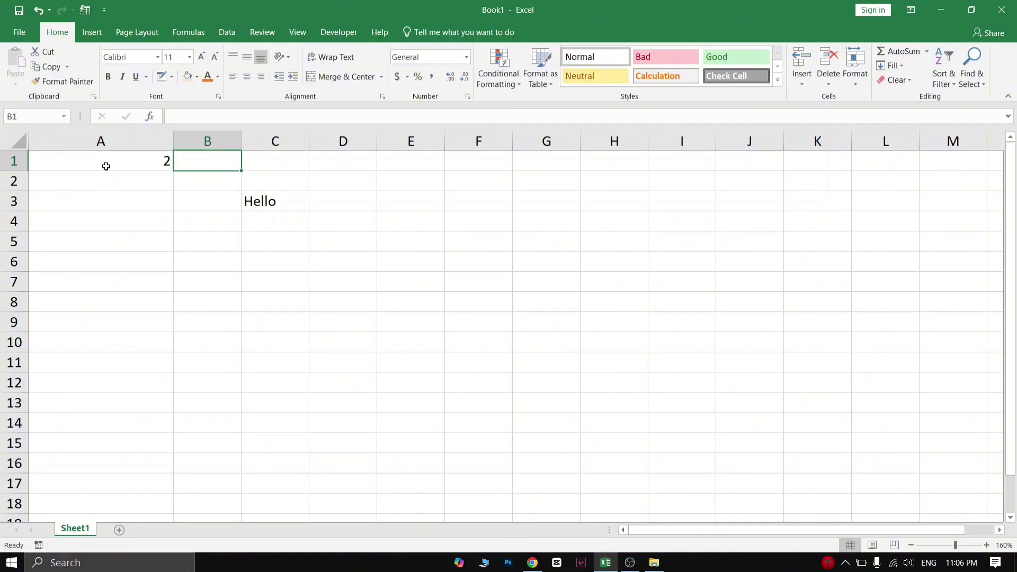
pyautogui.write('2')
pyautogui.press('Return')
# - Add the two numbers with the formula =A1+B1 in cell C1
pyautogui.press('Up')
pyautogui.press('Right')
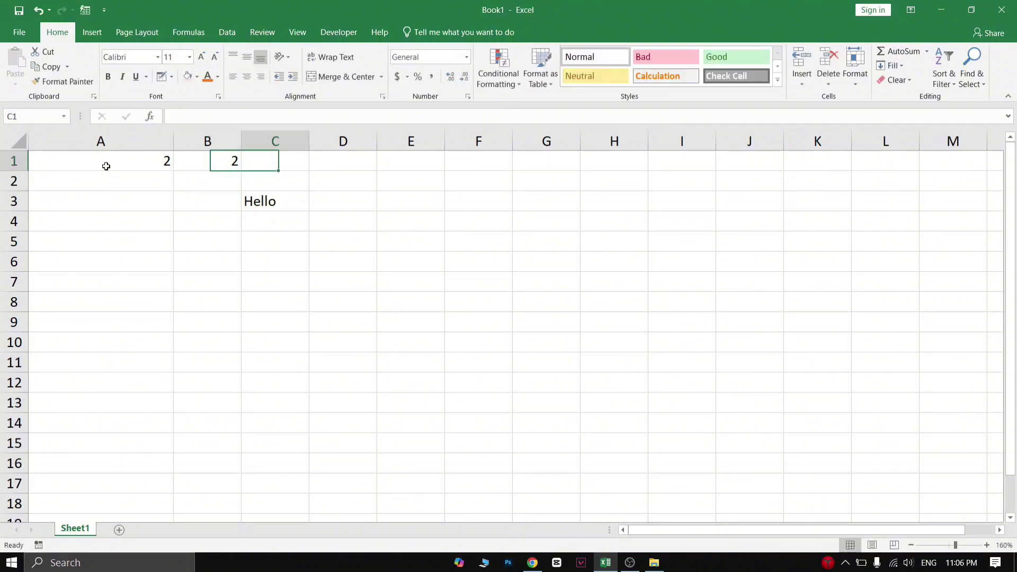
pyautogui.write('=')
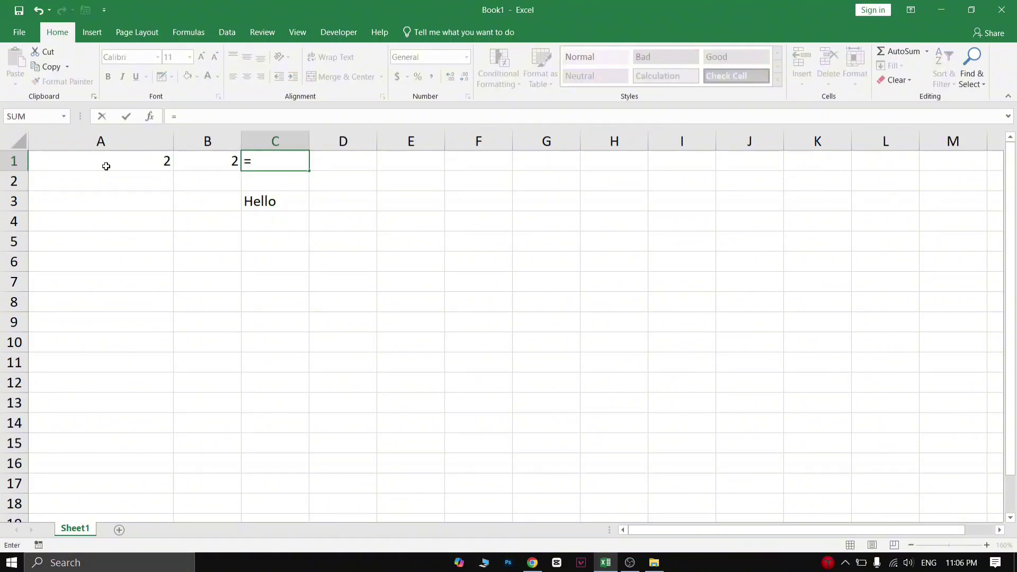
pyautogui.click(106, 166)
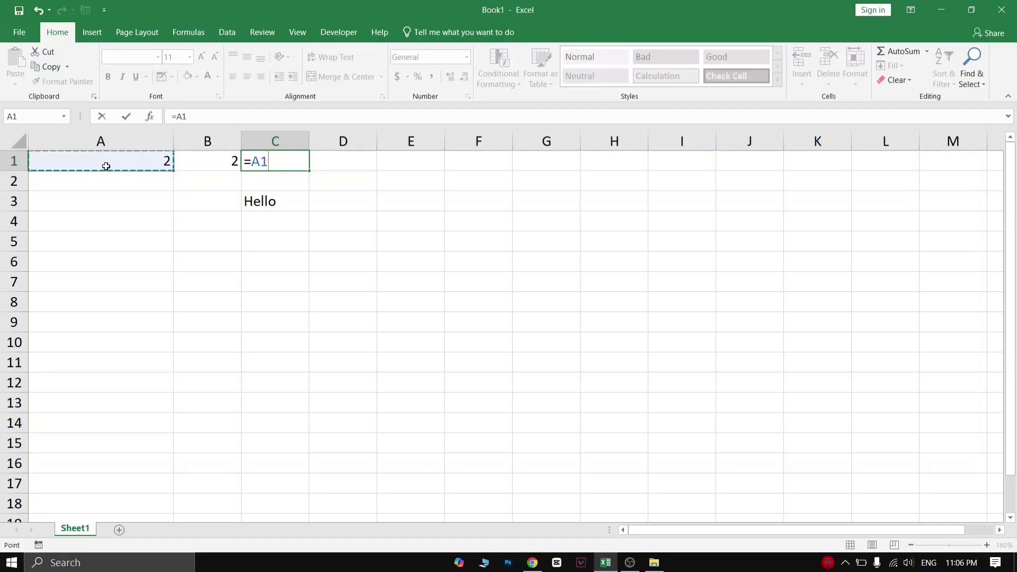
pyautogui.write('+B1')
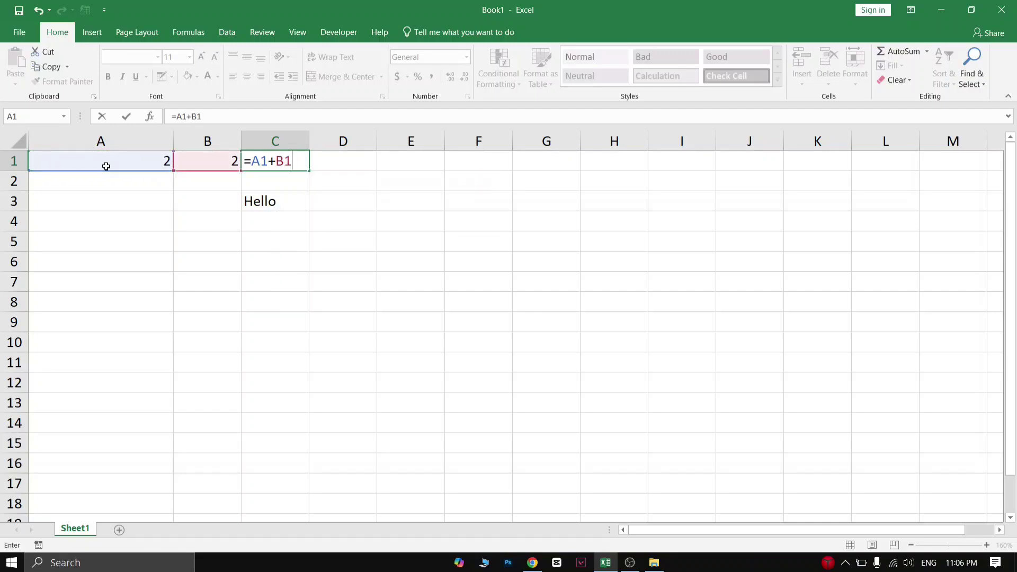
pyautogui.press('Return')
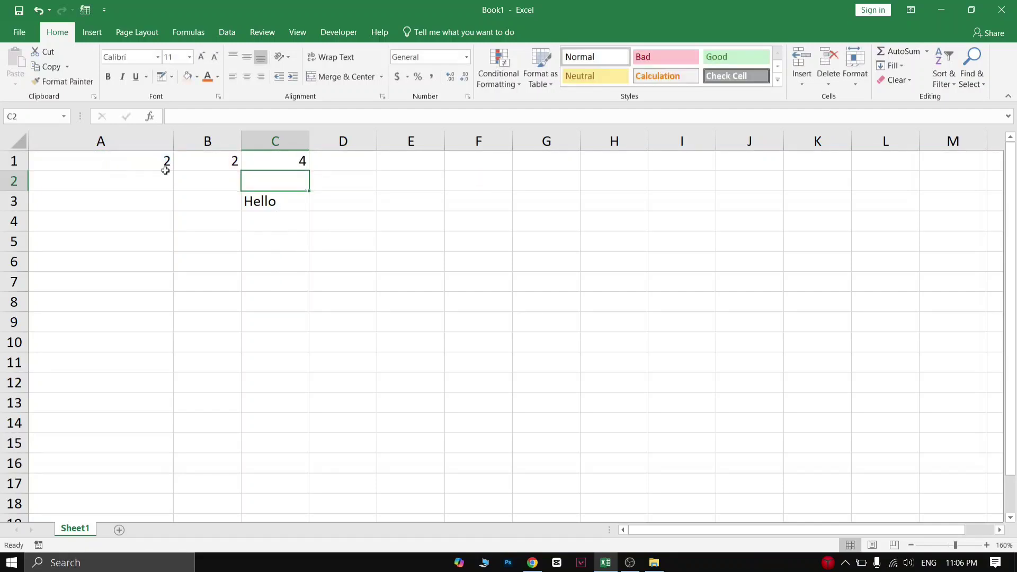
pyautogui.click(302, 162)
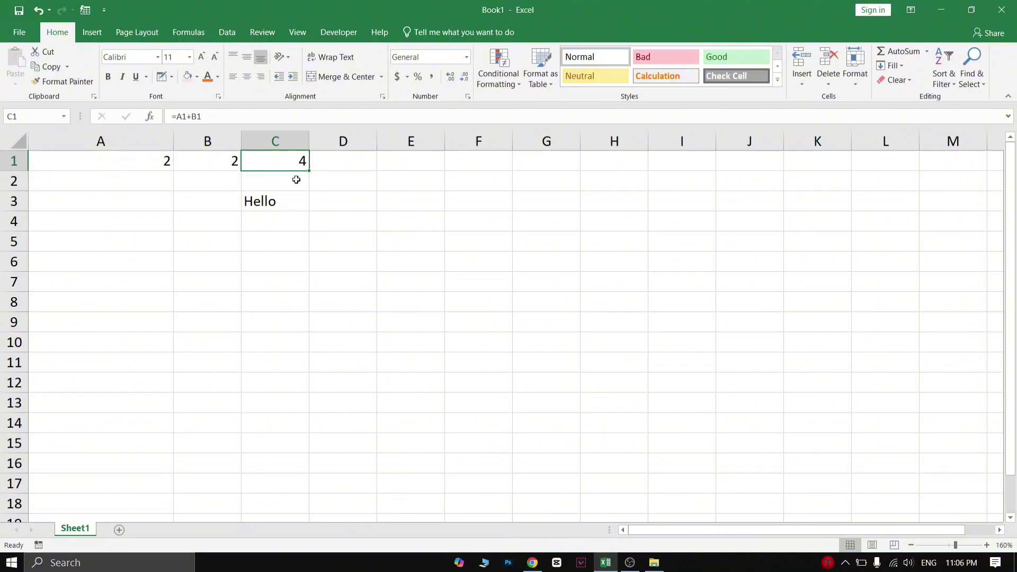
pyautogui.click(109, 182)
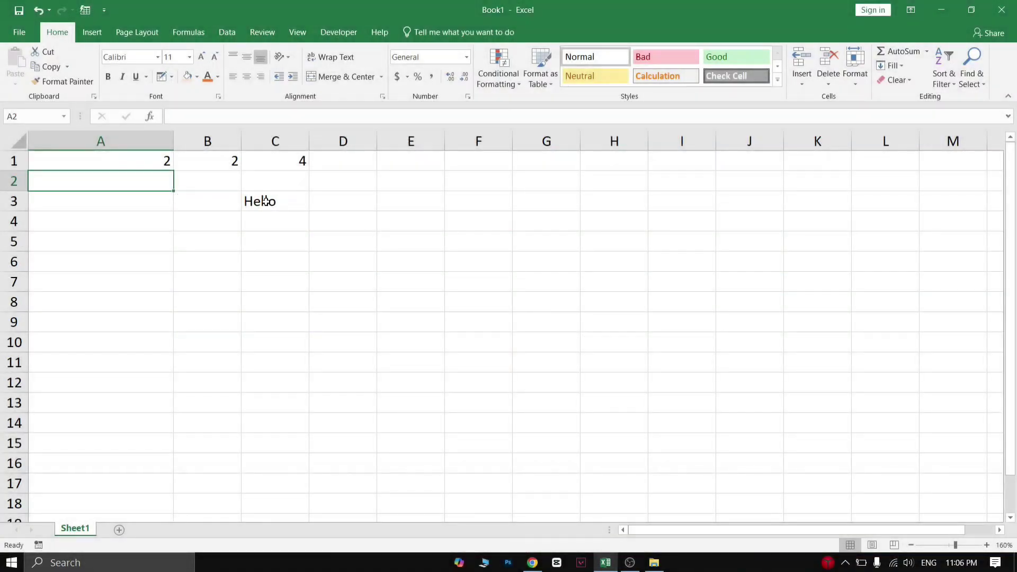
# - Fill the "Hello" cell C3 with the light grey theme colour
pyautogui.click(267, 203)
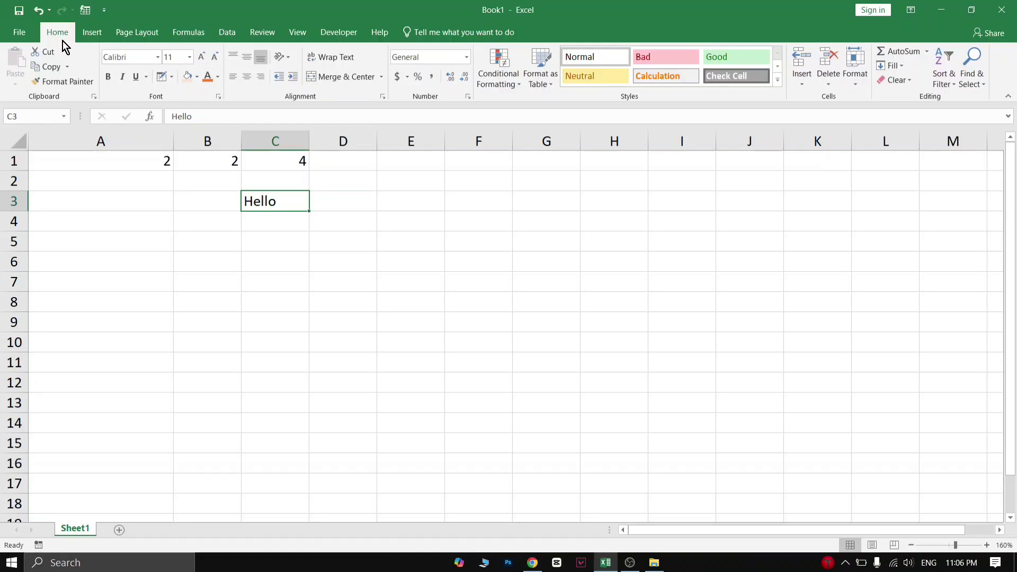
pyautogui.click(198, 80)
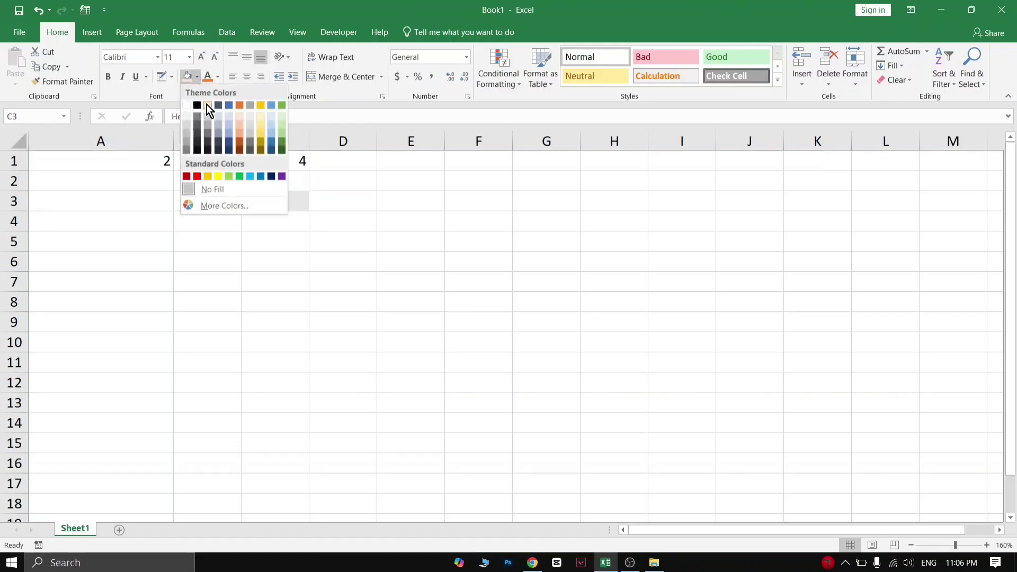
pyautogui.click(207, 104)
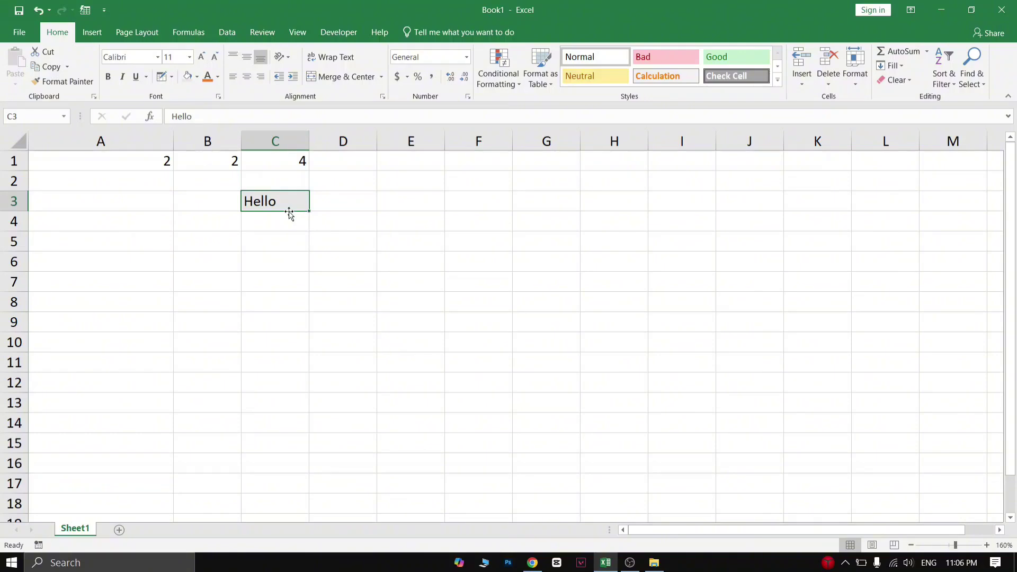
# - Try white as the font colour of the "Hello" text in C3 and return it to black
pyautogui.click(217, 79)
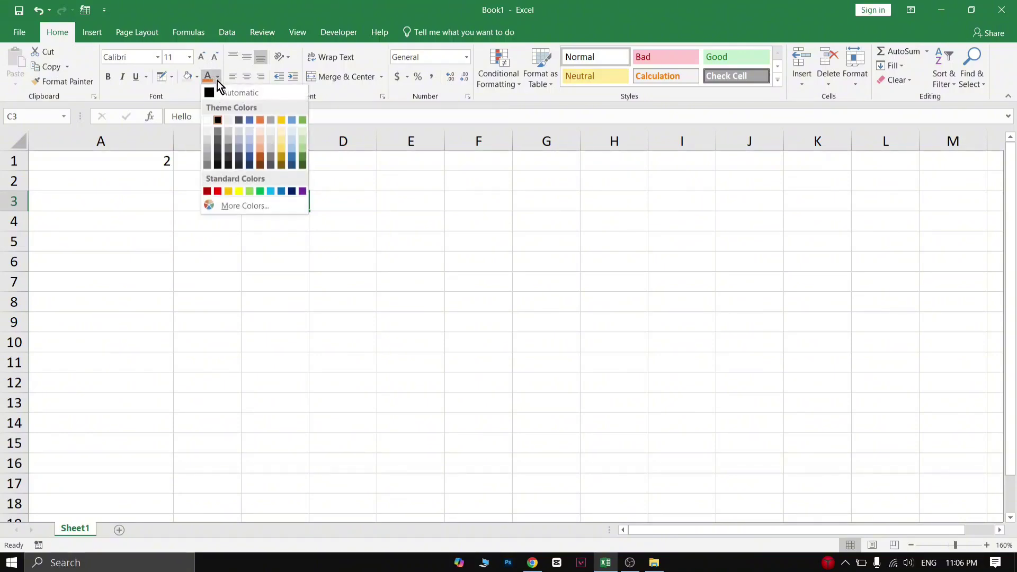
pyautogui.click(205, 118)
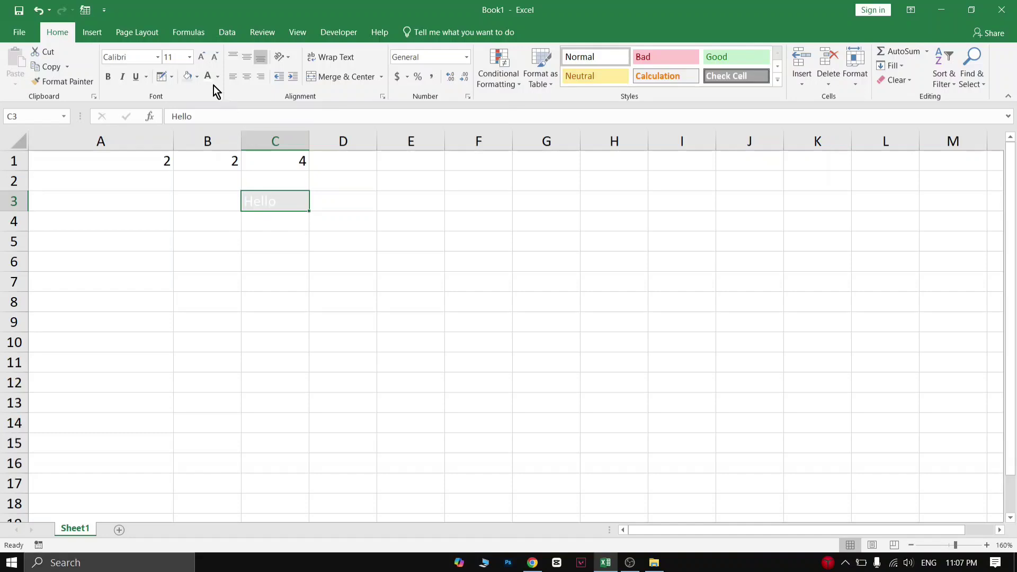
pyautogui.click(217, 78)
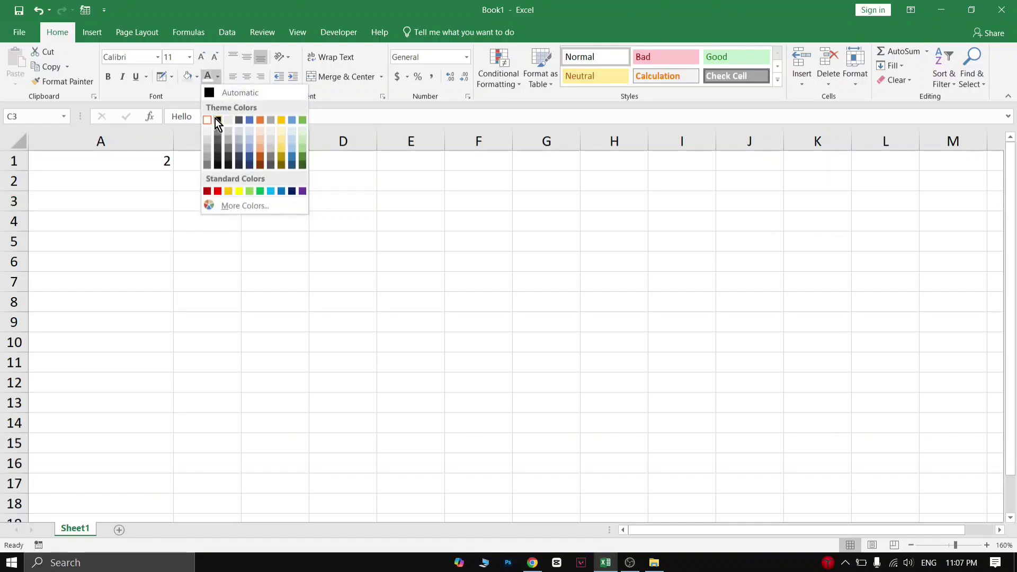
pyautogui.click(215, 118)
pyautogui.click(276, 236)
# - Make the "Hello" text in cell C3 bold
pyautogui.click(266, 201)
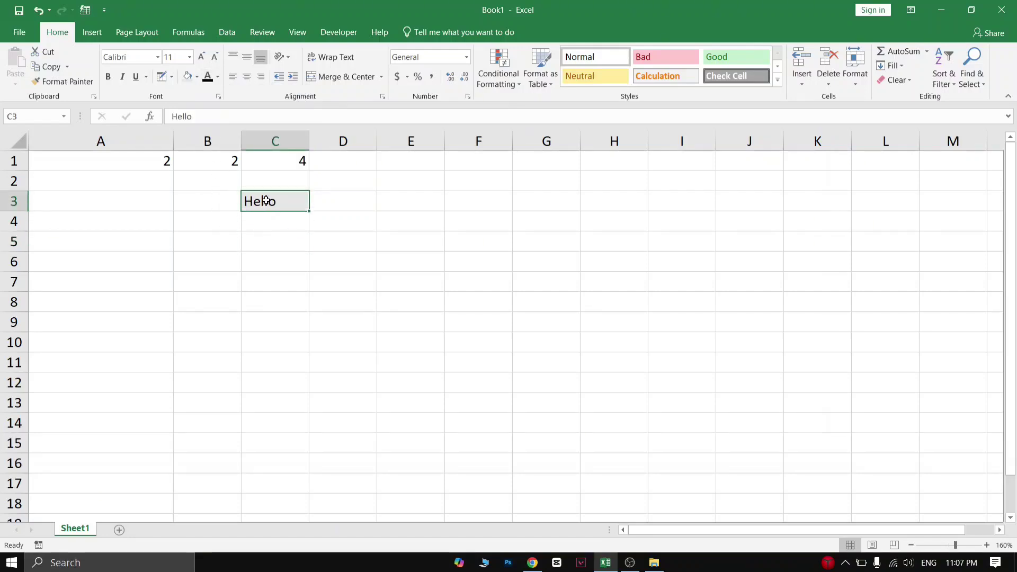
pyautogui.click(107, 77)
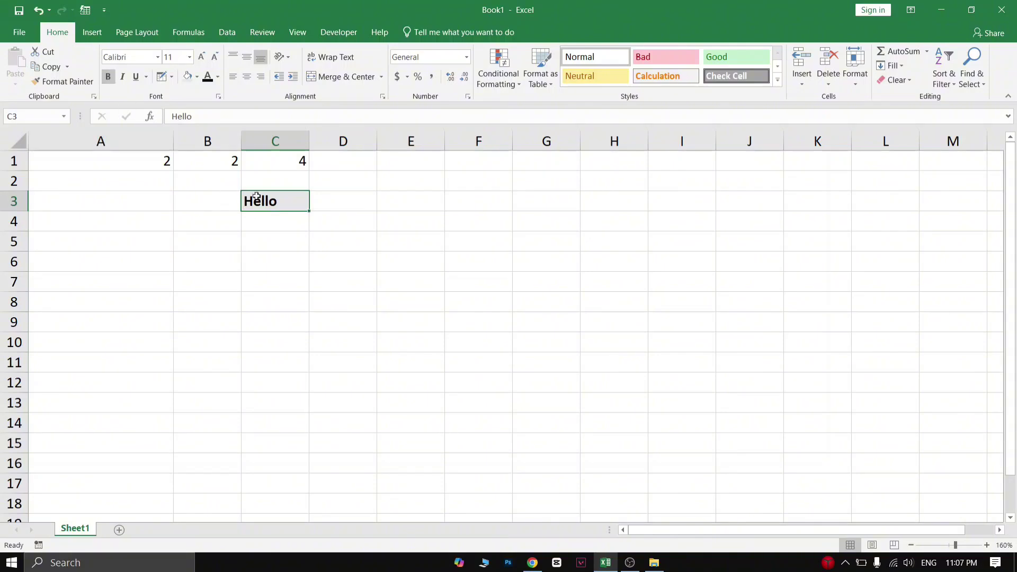
pyautogui.click(257, 218)
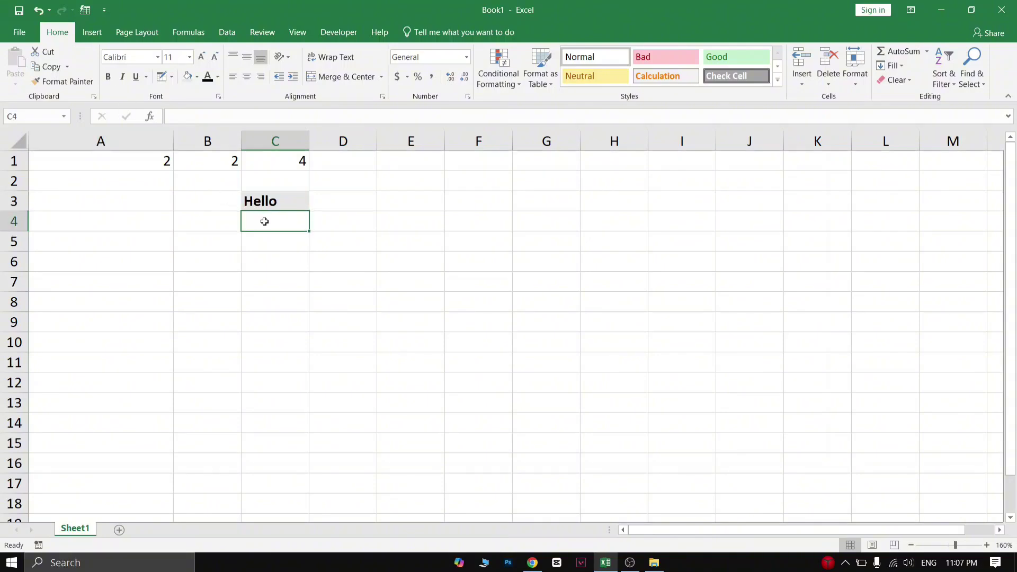
pyautogui.click(265, 201)
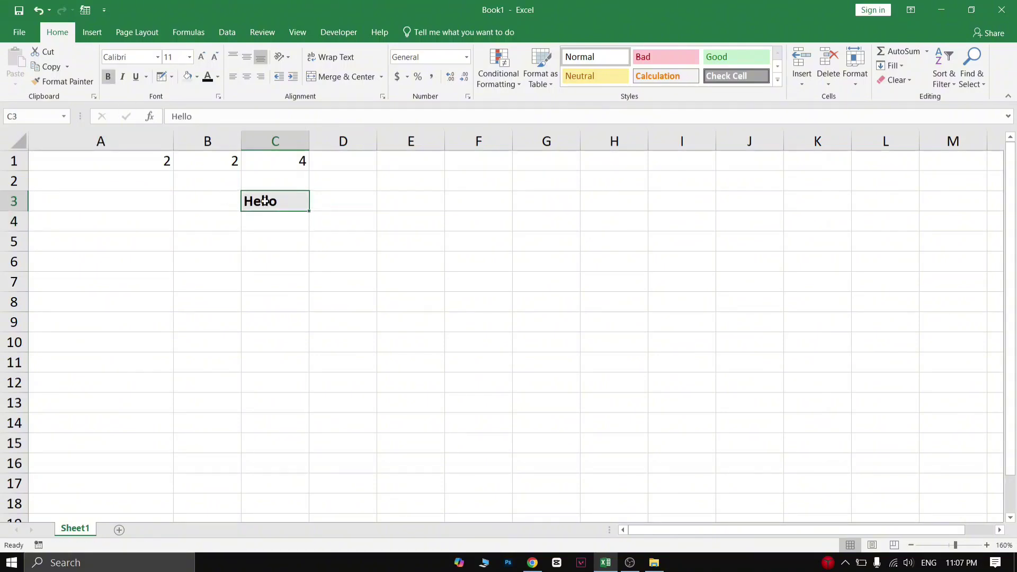
# - Enter the headings "Groceries" in cell A2 and "Price" in cell B2
pyautogui.click(118, 184)
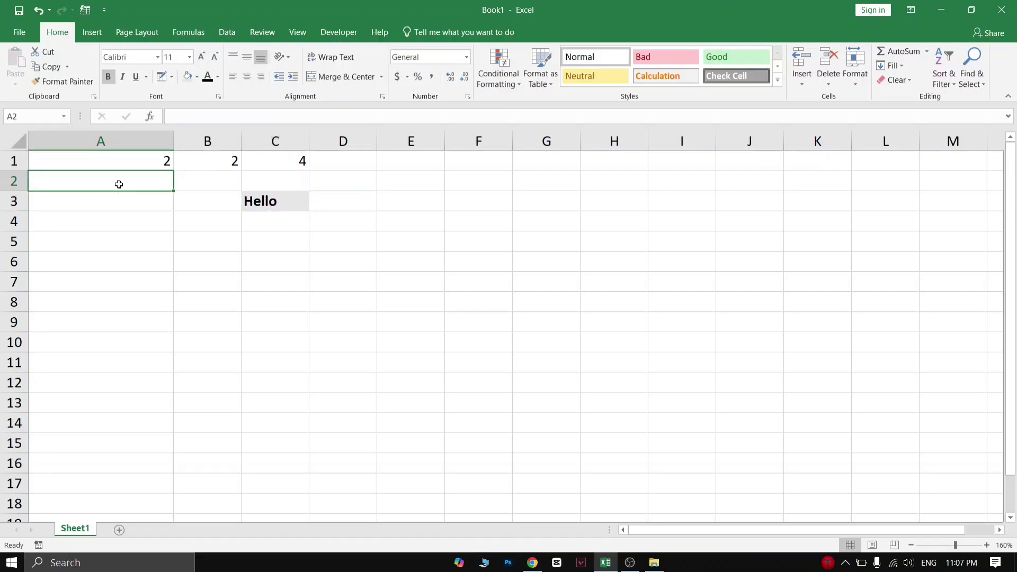
pyautogui.write('Groceries')
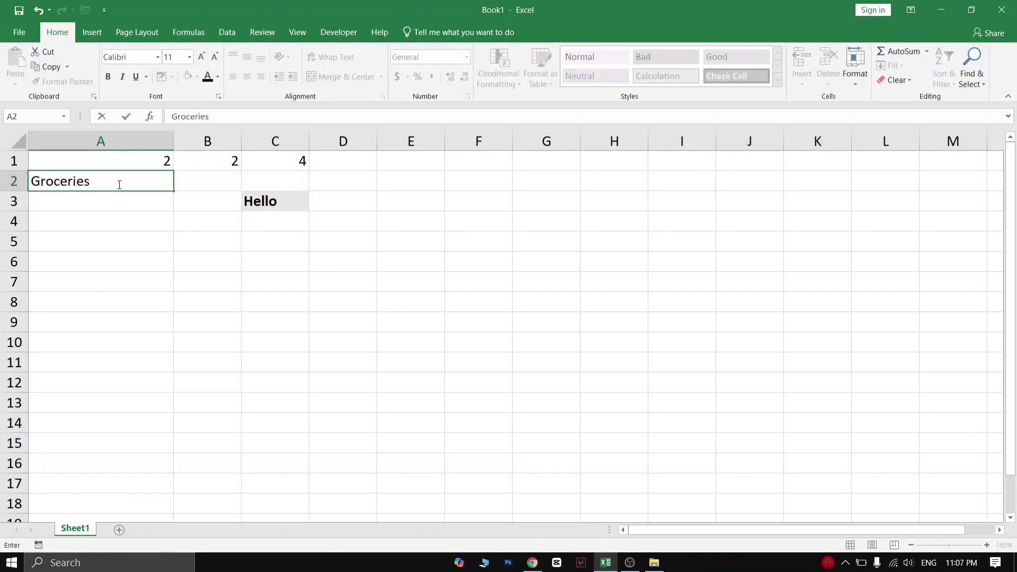
pyautogui.press('Tab')
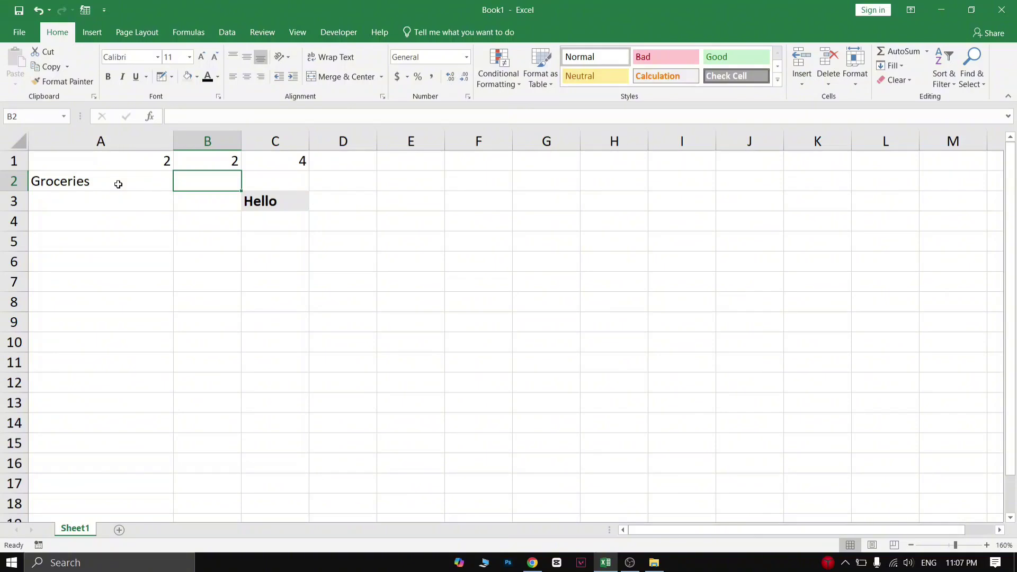
pyautogui.write('Price')
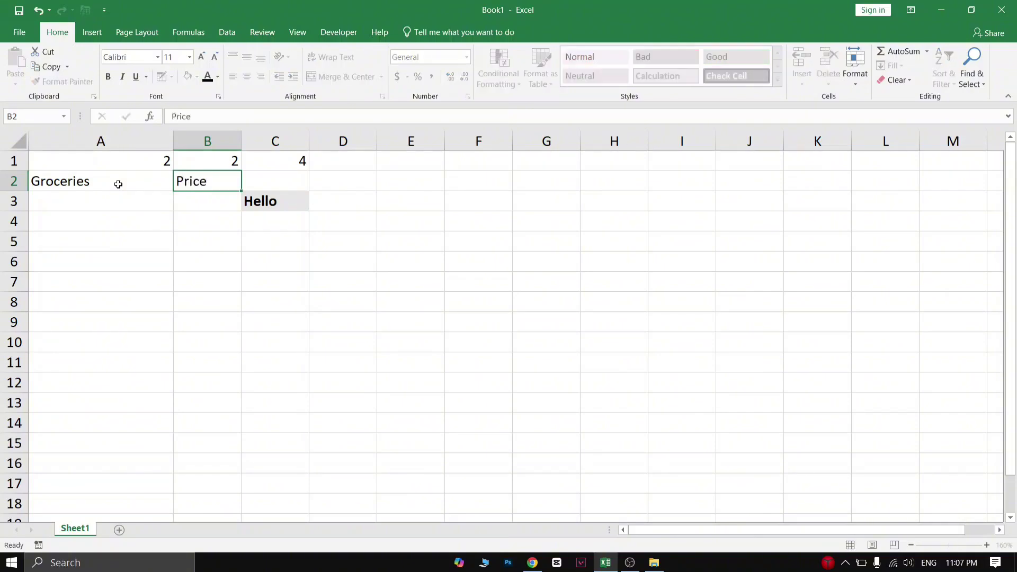
pyautogui.press('Return')
# - List the items "Apple" and "bread" in cells A3 and A4 under the Groceries heading
pyautogui.write('Apple')
pyautogui.press('Tab')
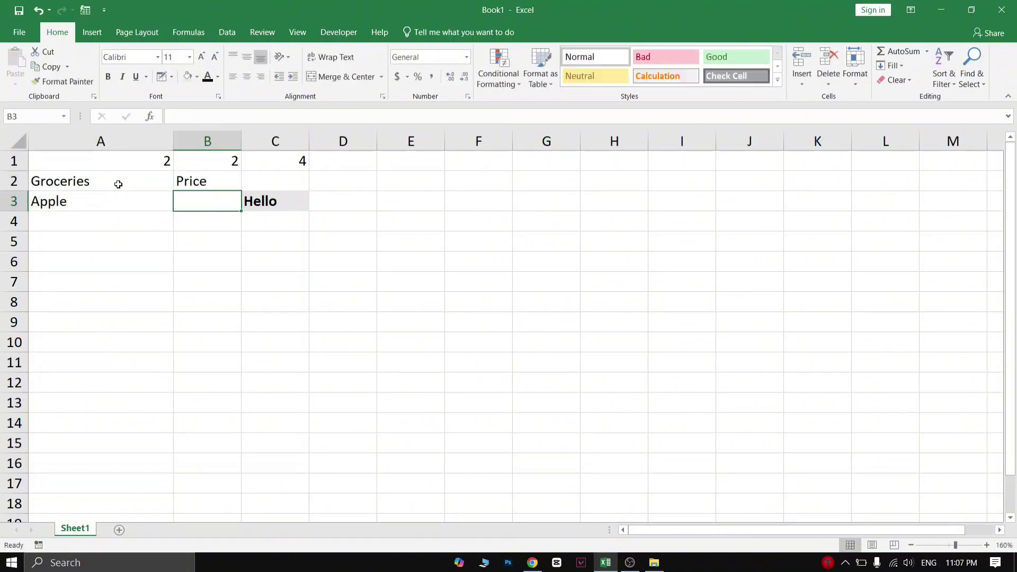
pyautogui.hotkey('shift', 'Tab')
pyautogui.press('Return')
pyautogui.write('bread')
pyautogui.press('Return')
# - Enter the price 5 for Apple in B3 and 4 for bread in B4
pyautogui.press('Up')
pyautogui.press('Up')
pyautogui.press('Right')
pyautogui.write('5')
pyautogui.press('Return')
pyautogui.write('4')
pyautogui.press('Return')
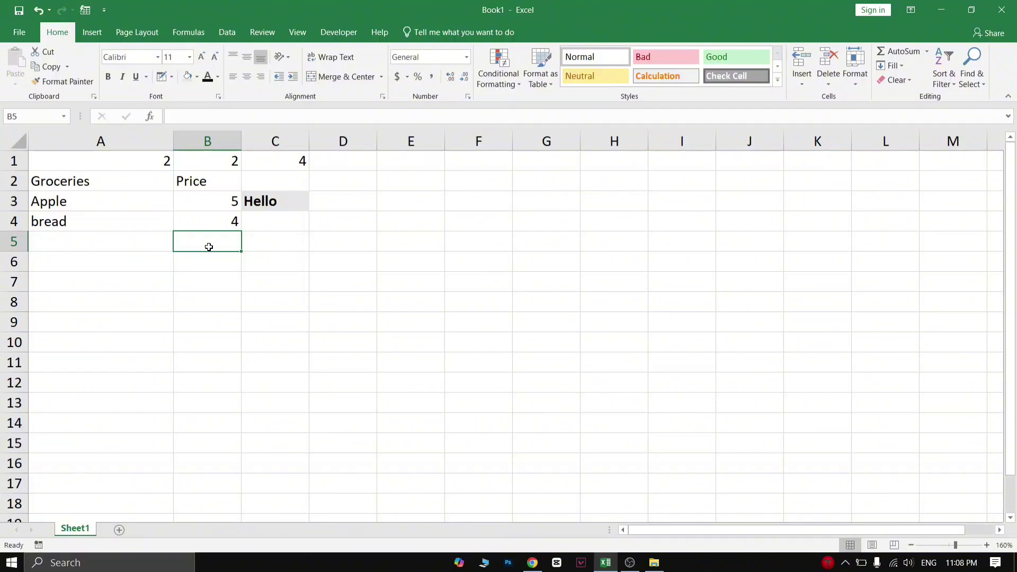
# - Add the two grocery prices with the formula =B3+B4 in cell B5
pyautogui.write('=')
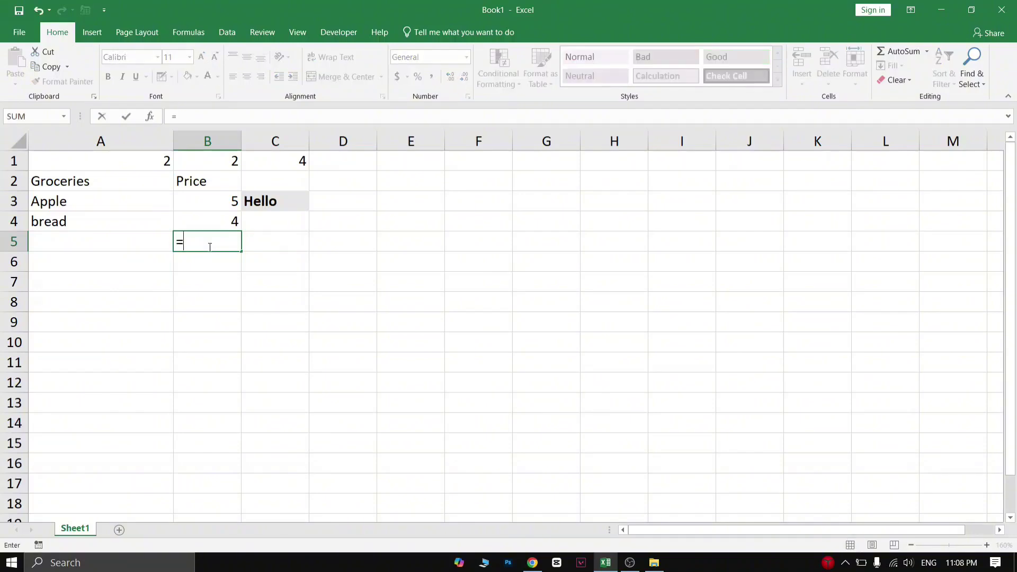
pyautogui.write('B3+')
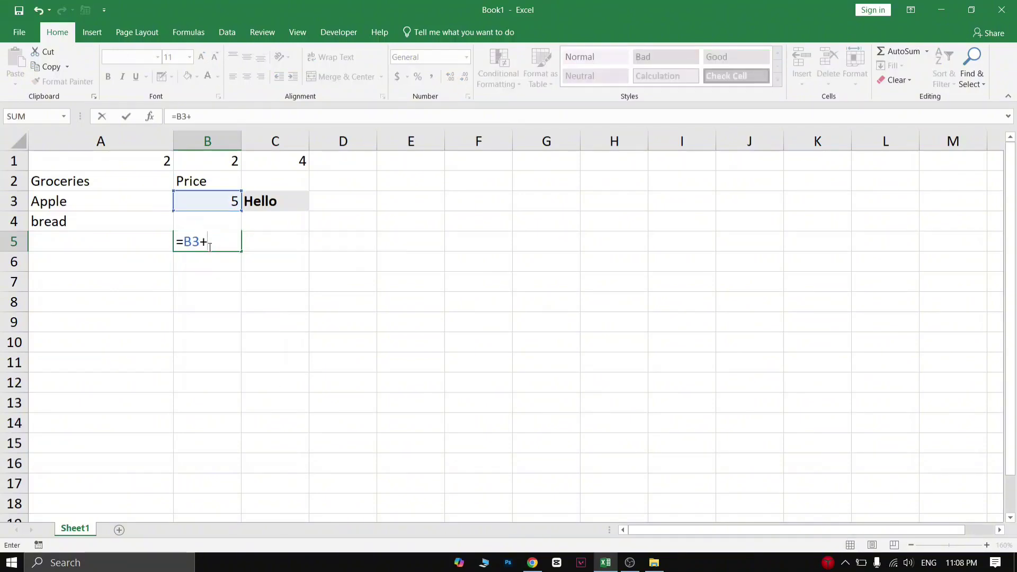
pyautogui.write('b$')
pyautogui.write('4')
pyautogui.press('Return')
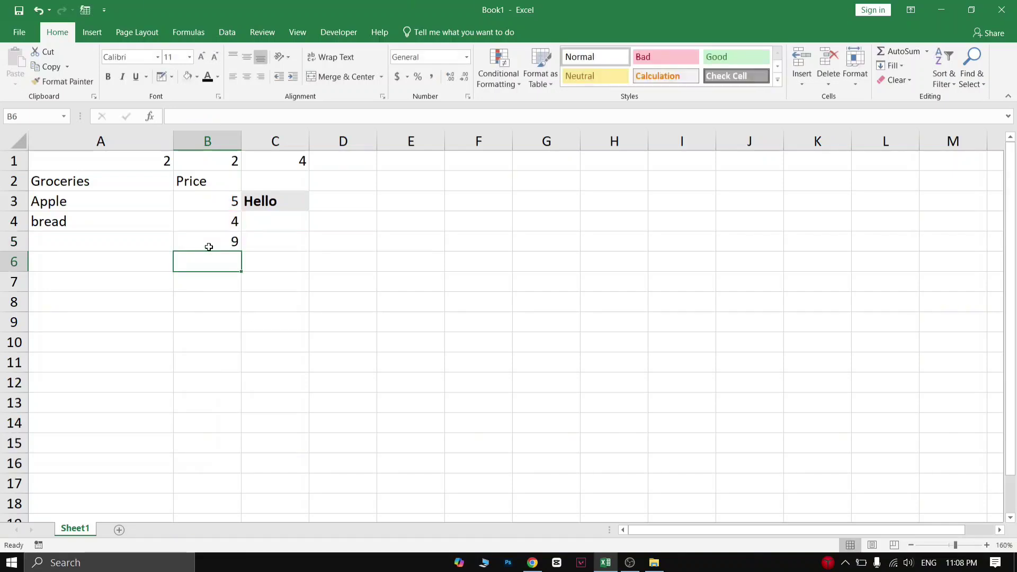
# - Change the Apple price in B3 to 45 and the bread price in B4 to 34
pyautogui.click(204, 203)
pyautogui.write('45')
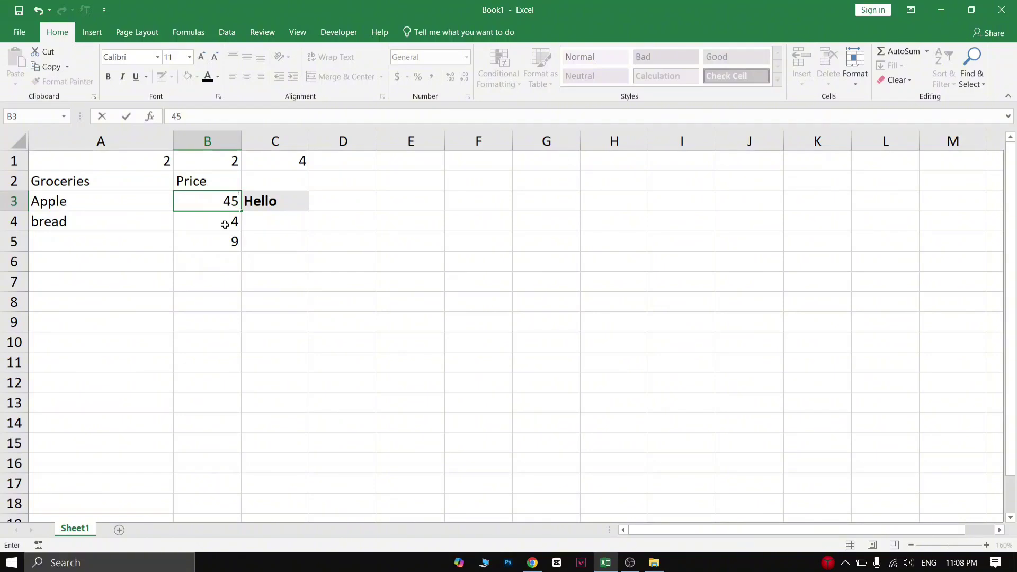
pyautogui.press('Return')
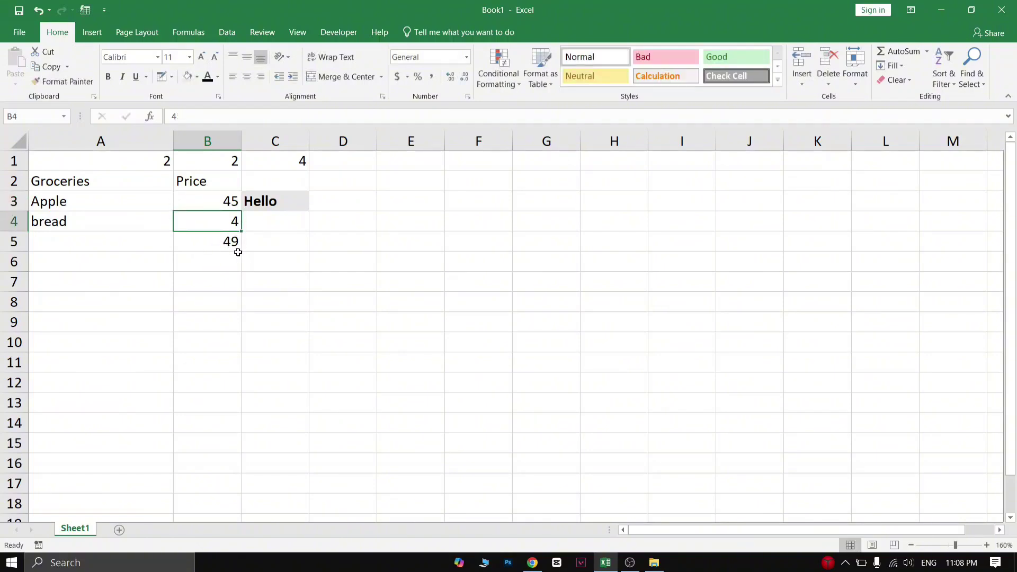
pyautogui.write('34')
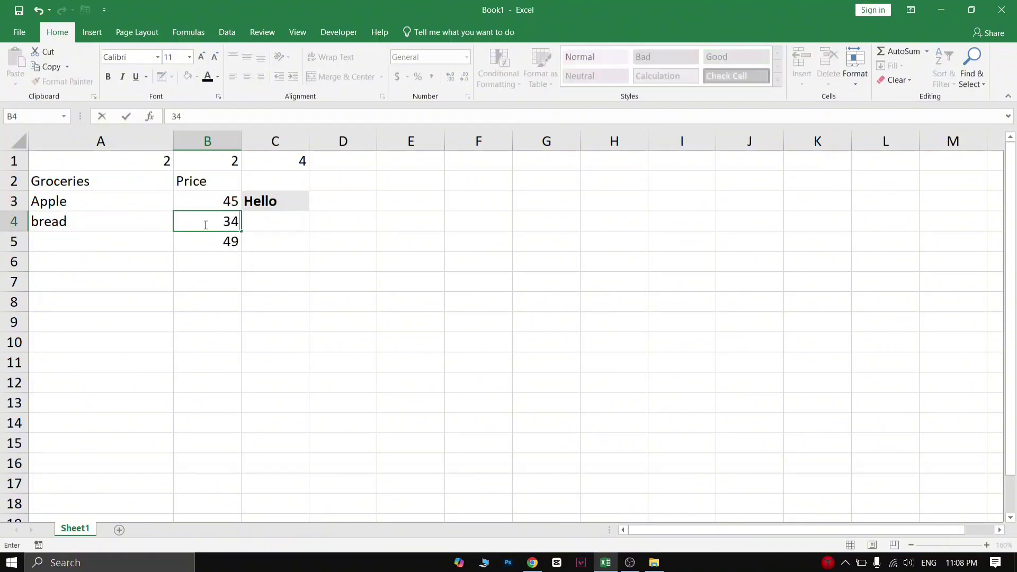
pyautogui.press('Return')
pyautogui.click(208, 214)
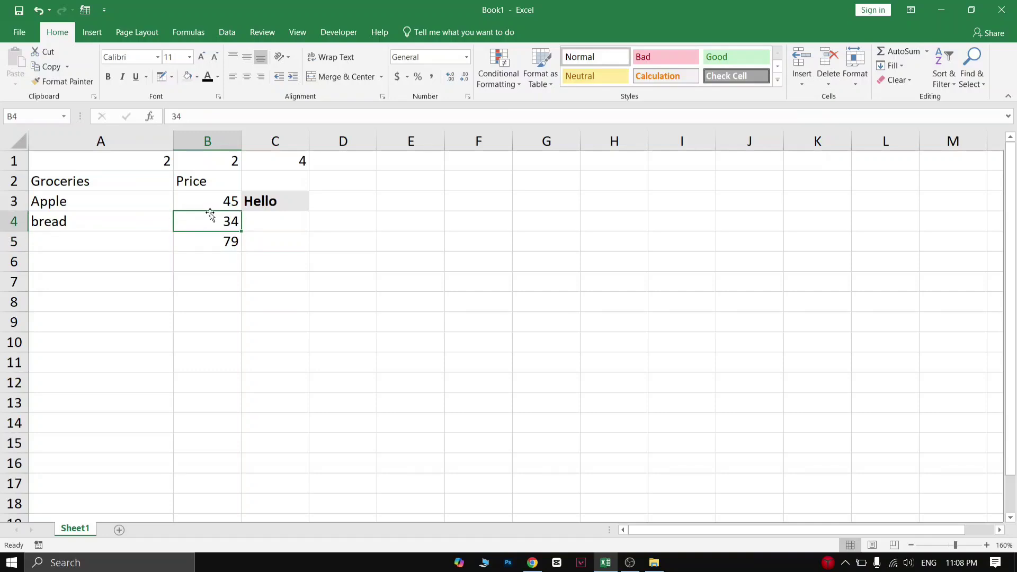
pyautogui.click(214, 203)
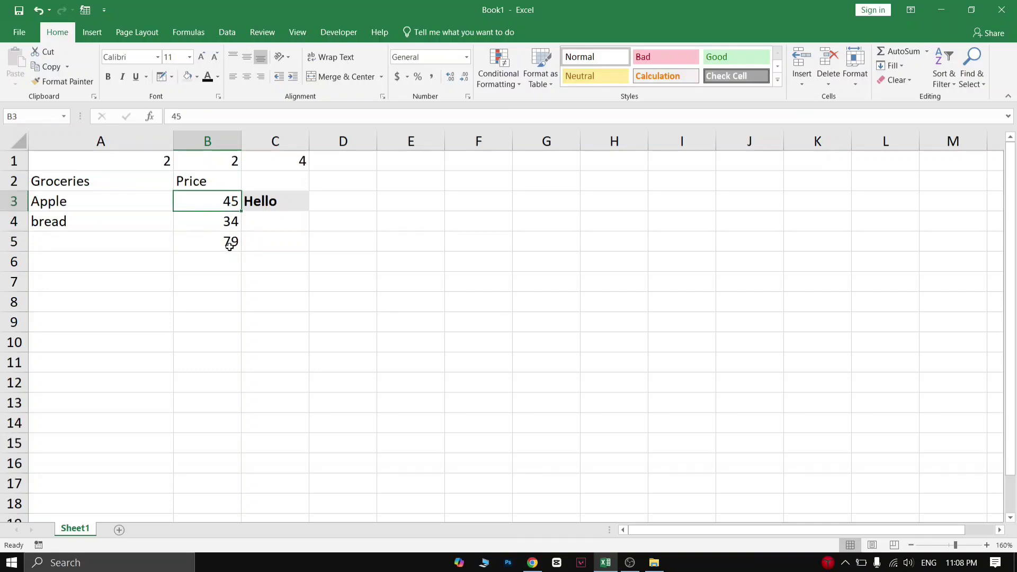
# - Replace the bread price in cell B4 with the text "asda"
pyautogui.click(226, 227)
pyautogui.write('asda')
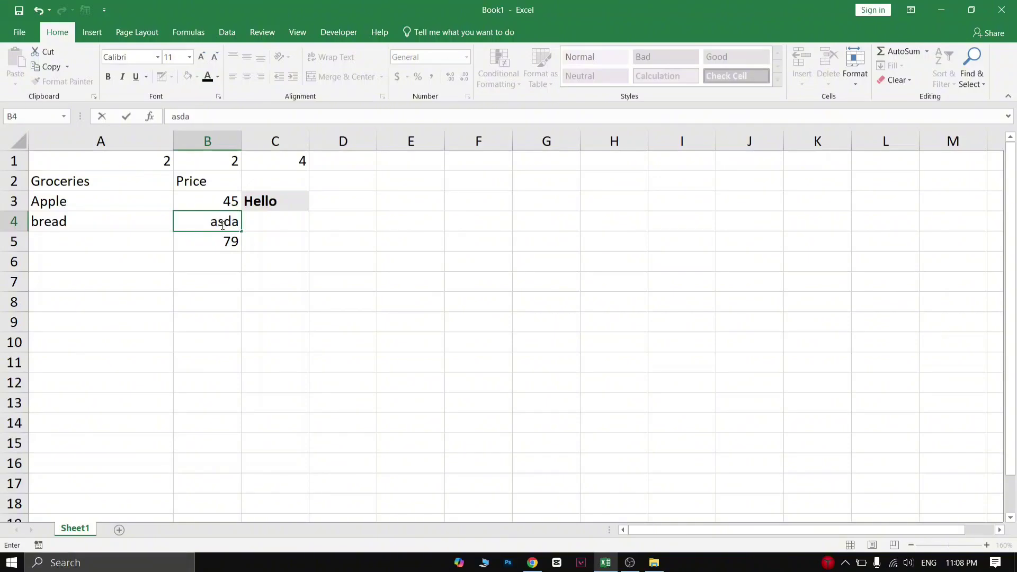
pyautogui.press('Return')
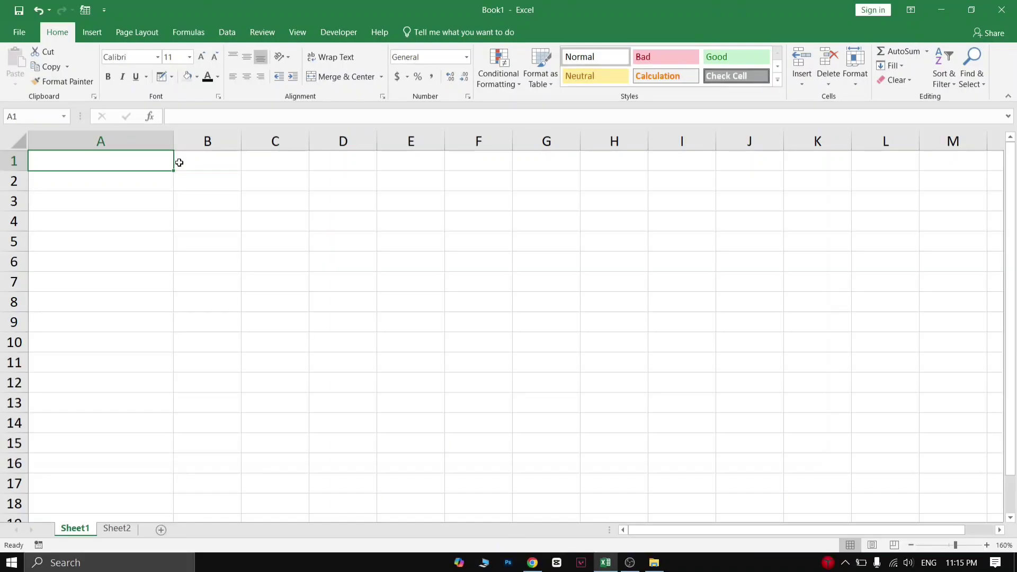
# - Enter the numbers 1 and 2 in cells A1 and A2 of the empty Sheet1
pyautogui.write('1')
pyautogui.press('Return')
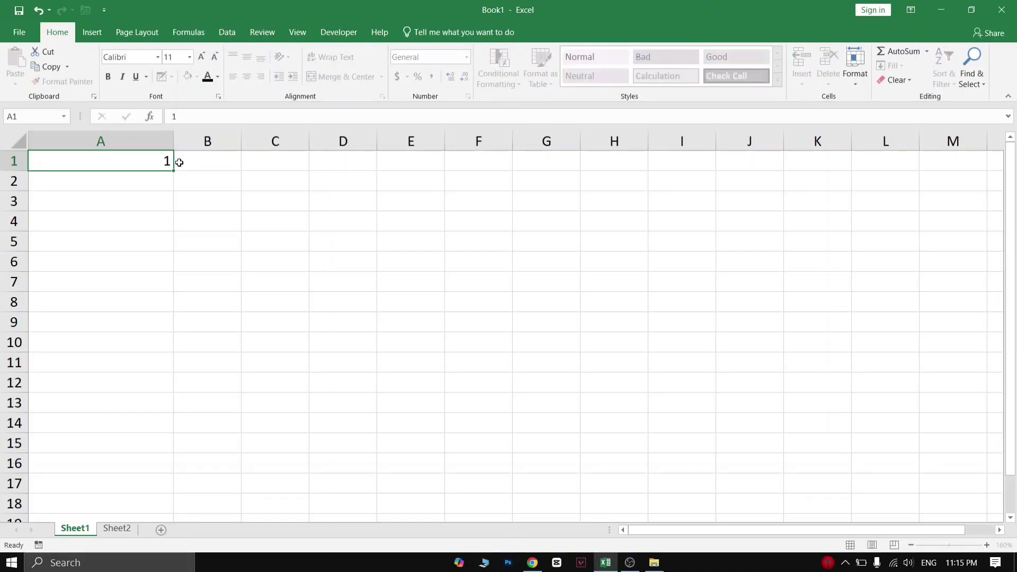
pyautogui.write('2')
pyautogui.press('Return')
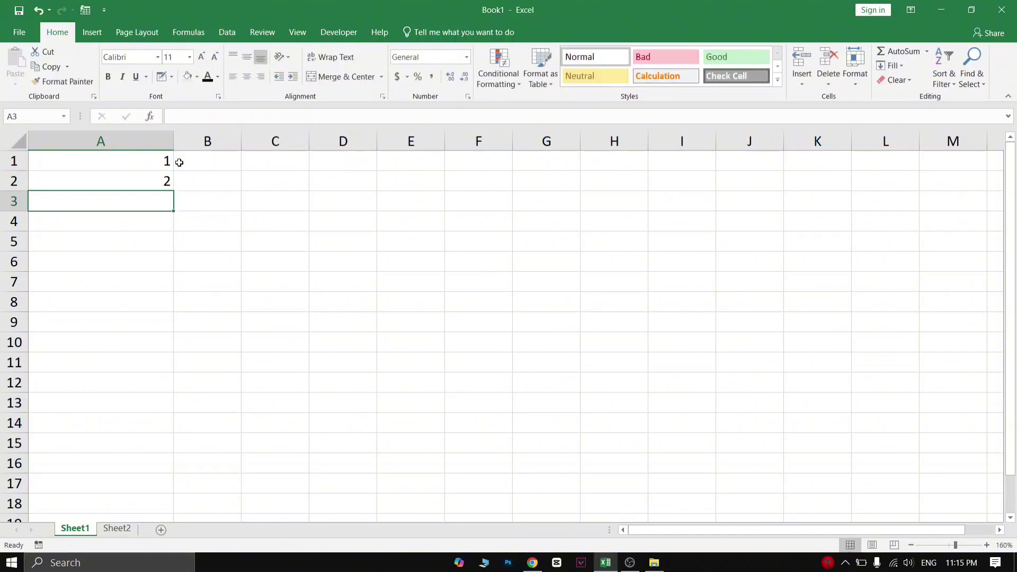
# - Continue the number list by entering 3, 4 and 5 in cells A3 to A5
pyautogui.keyDown('ctrl'); pyautogui.scroll(1, 189, 213); pyautogui.keyUp('ctrl')
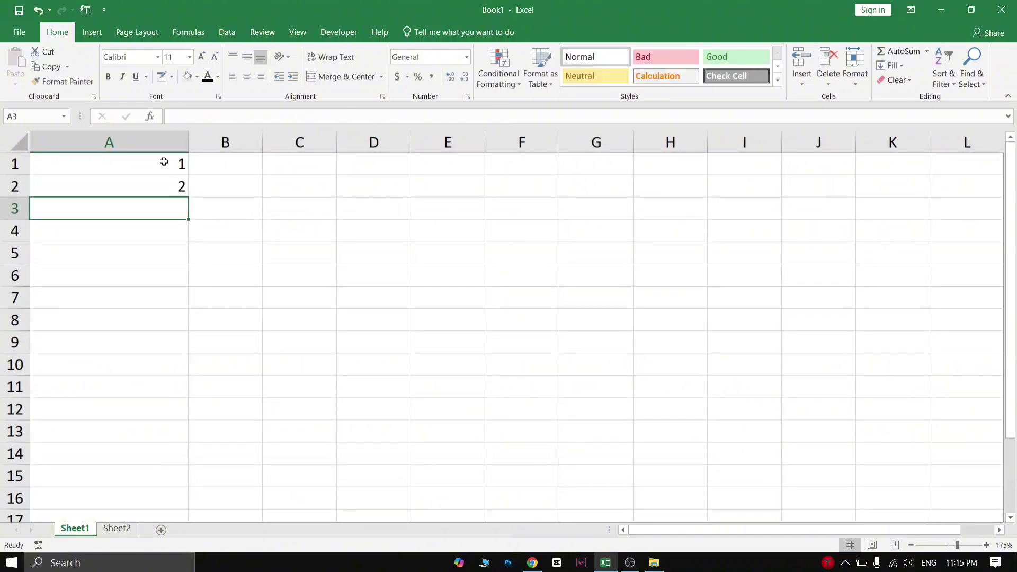
pyautogui.write('3')
pyautogui.press('Return')
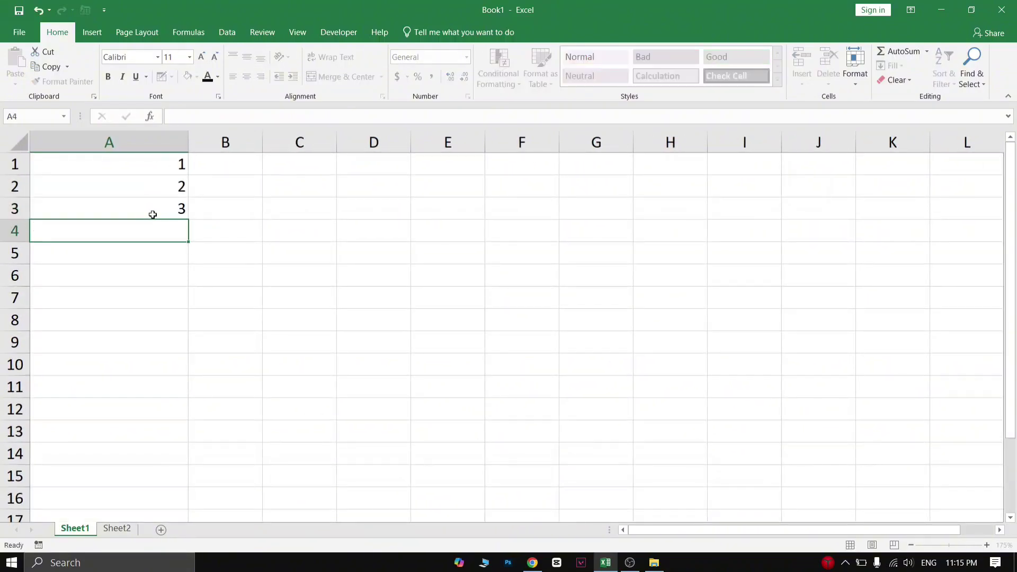
pyautogui.write('4')
pyautogui.press('Return')
pyautogui.write('5')
pyautogui.press('Return')
# - Clear the numbers from cells A5, A4 and A3, keeping only the first two
pyautogui.press('BackSpace')
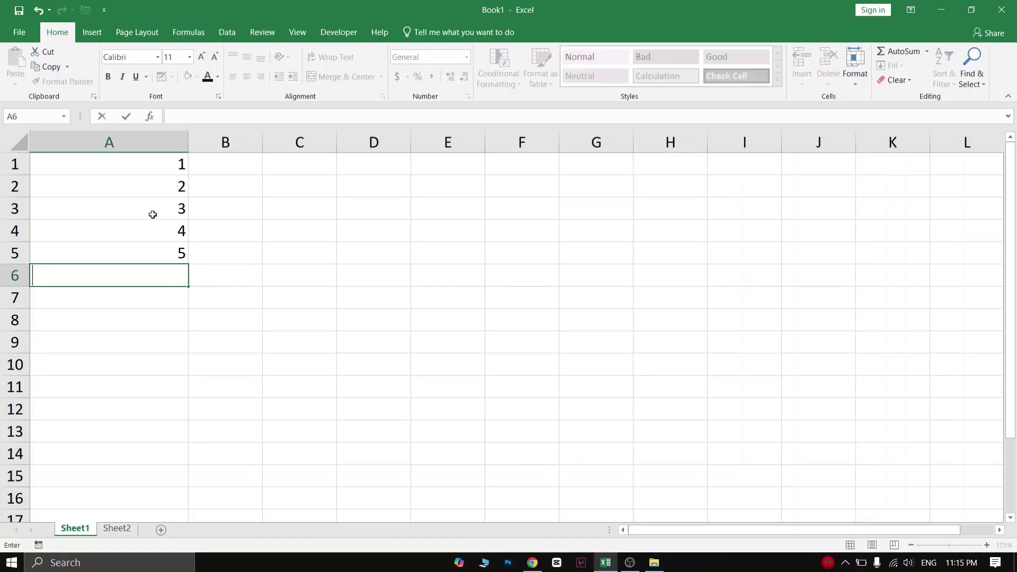
pyautogui.press('Escape')
pyautogui.press('Up')
pyautogui.press('Delete')
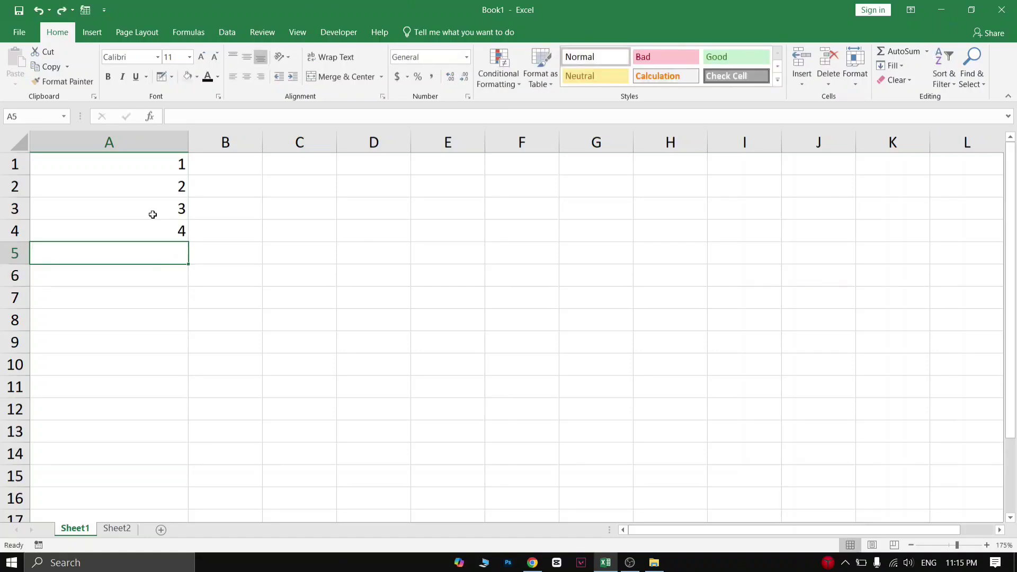
pyautogui.press('Up')
pyautogui.press('Delete')
pyautogui.press('Up')
pyautogui.press('Delete')
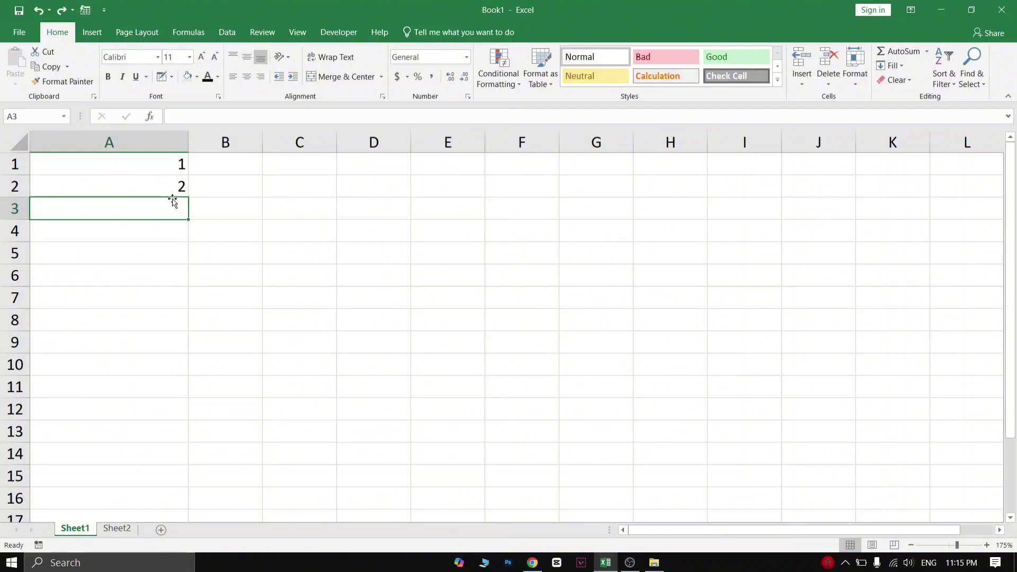
# - Extend the number series from cells A1:A2 down column A to row 35 with AutoFill
pyautogui.moveTo(156, 170); pyautogui.dragTo(159, 194)
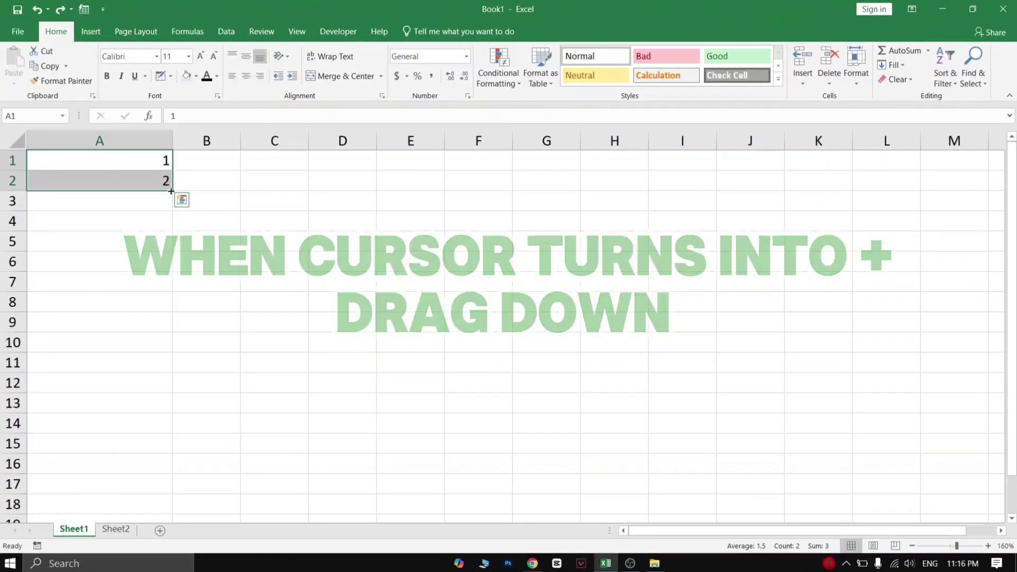
pyautogui.moveTo(171, 191); pyautogui.dragTo(118, 448)
pyautogui.scroll(7, 182, 237)
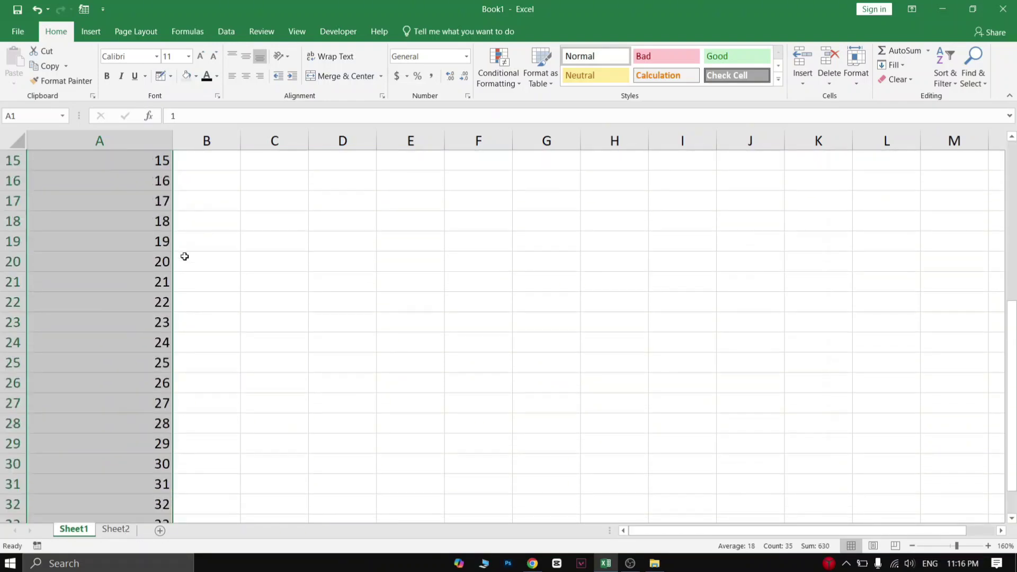
# - Check the filled number series down column A cell by cell
pyautogui.click(162, 203)
pyautogui.click(161, 222)
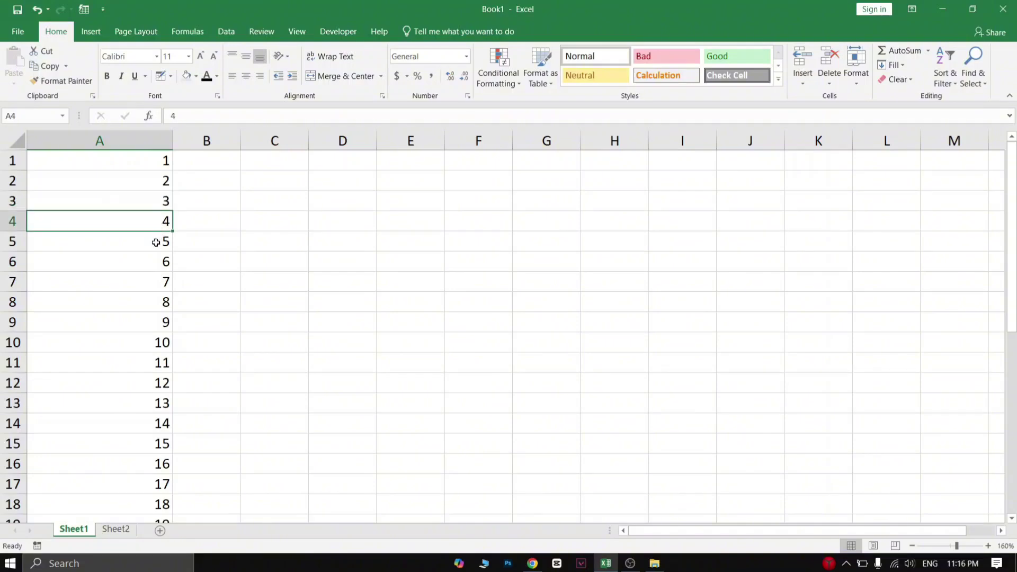
pyautogui.click(157, 241)
pyautogui.click(156, 262)
pyautogui.click(156, 283)
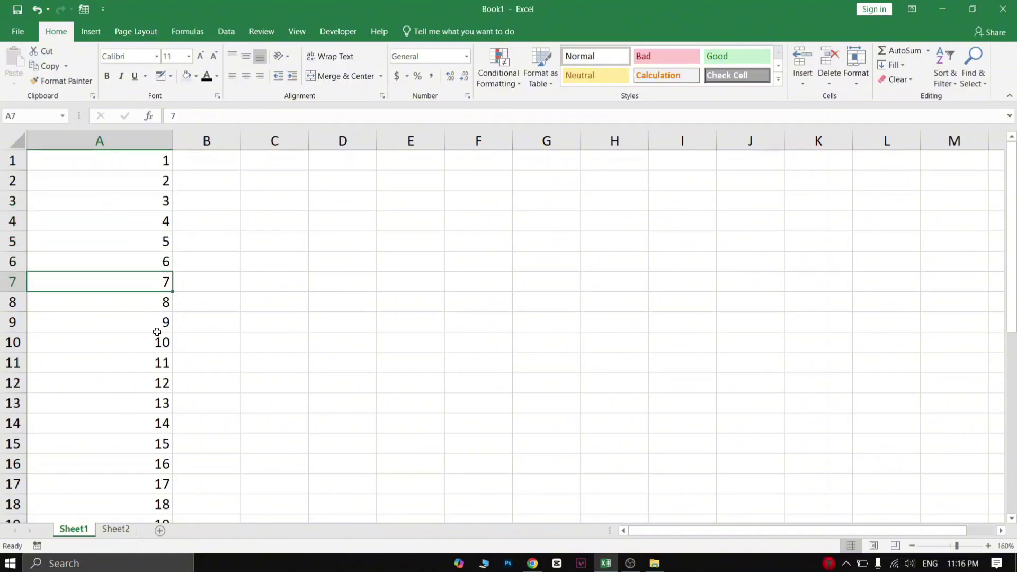
pyautogui.scroll(-4, 159, 334)
pyautogui.scroll(4, 159, 334)
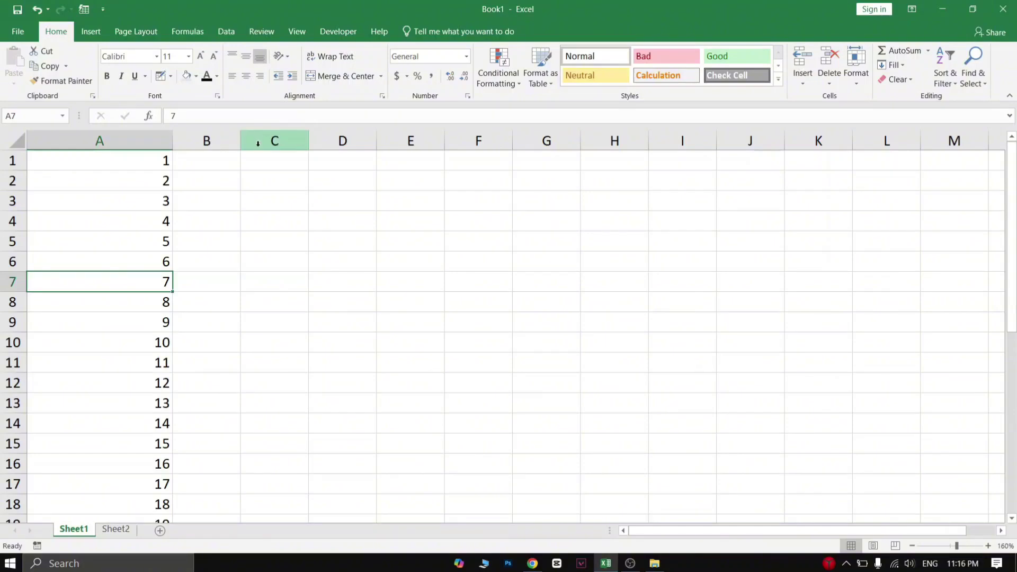
# - Enter "Monday" in cell B1 and AutoFill the weekdays down to Sunday in cell B7
pyautogui.click(207, 159)
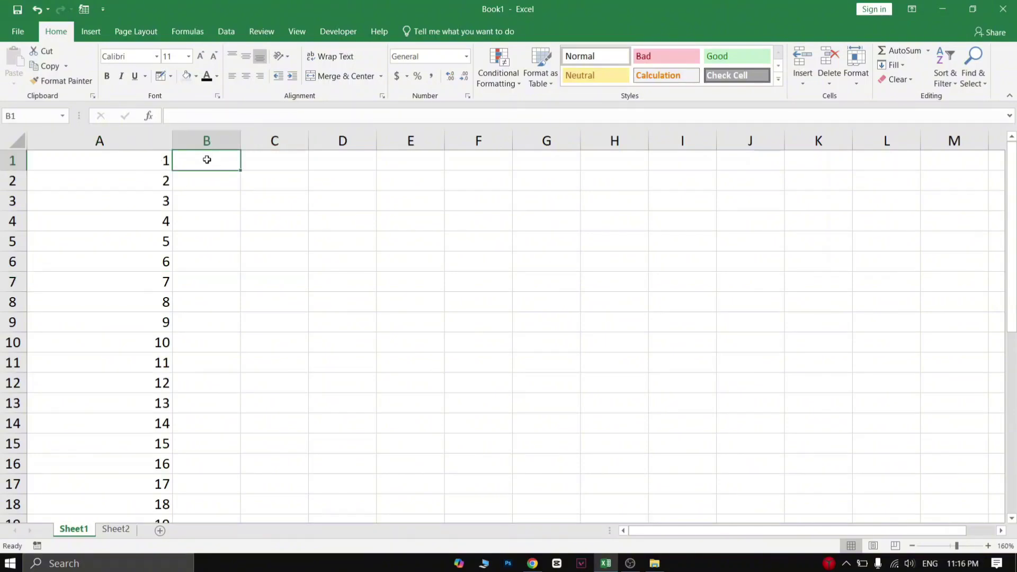
pyautogui.write('Monday')
pyautogui.press('Return')
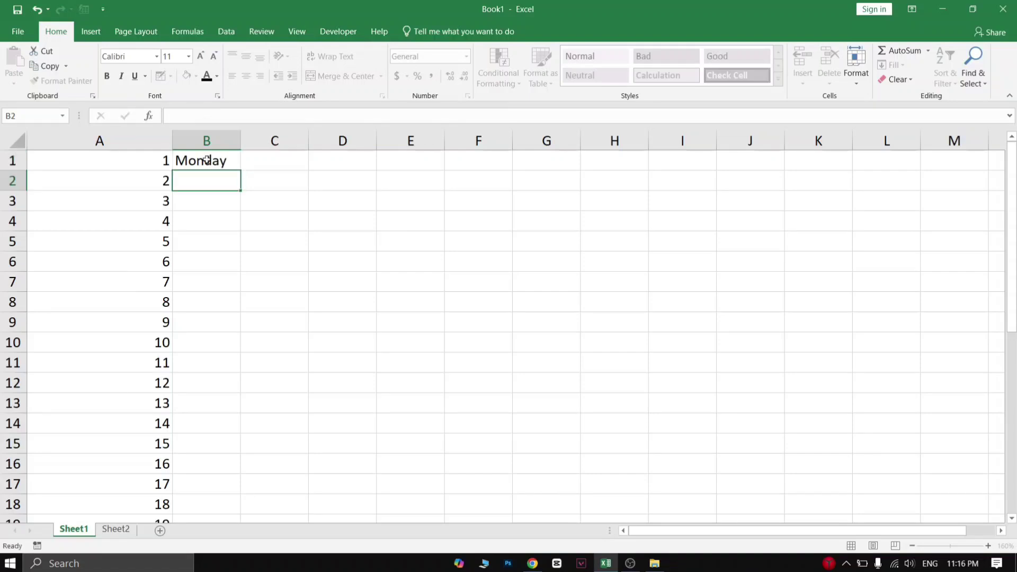
pyautogui.click(206, 159)
pyautogui.moveTo(240, 170); pyautogui.dragTo(231, 297)
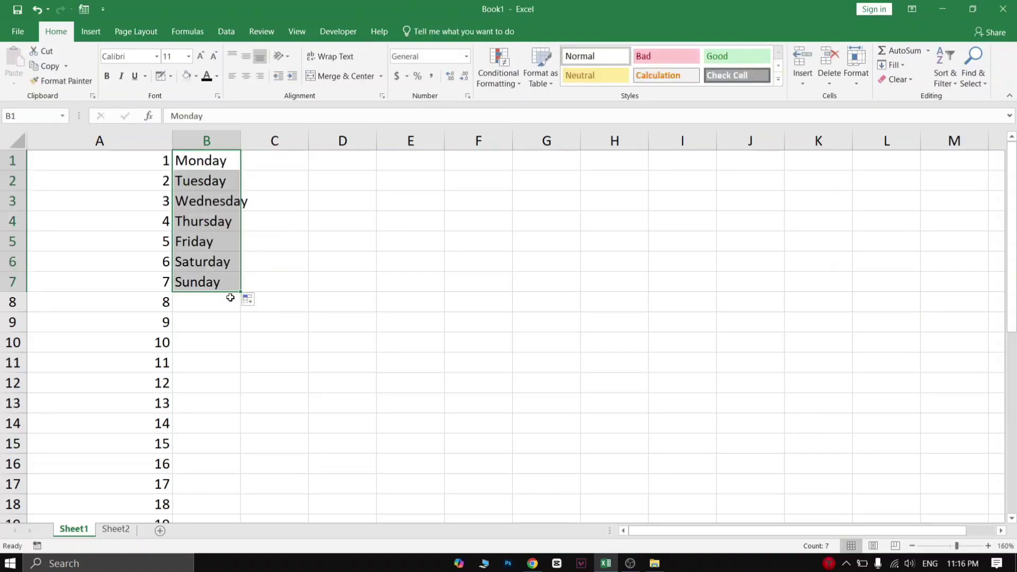
pyautogui.click(276, 253)
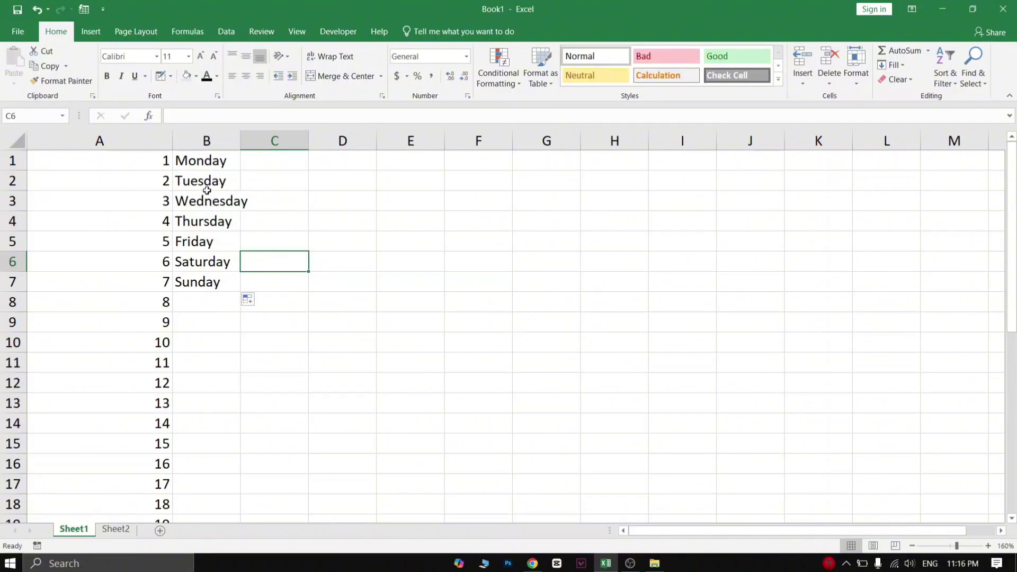
pyautogui.click(207, 188)
pyautogui.click(206, 202)
pyautogui.click(199, 220)
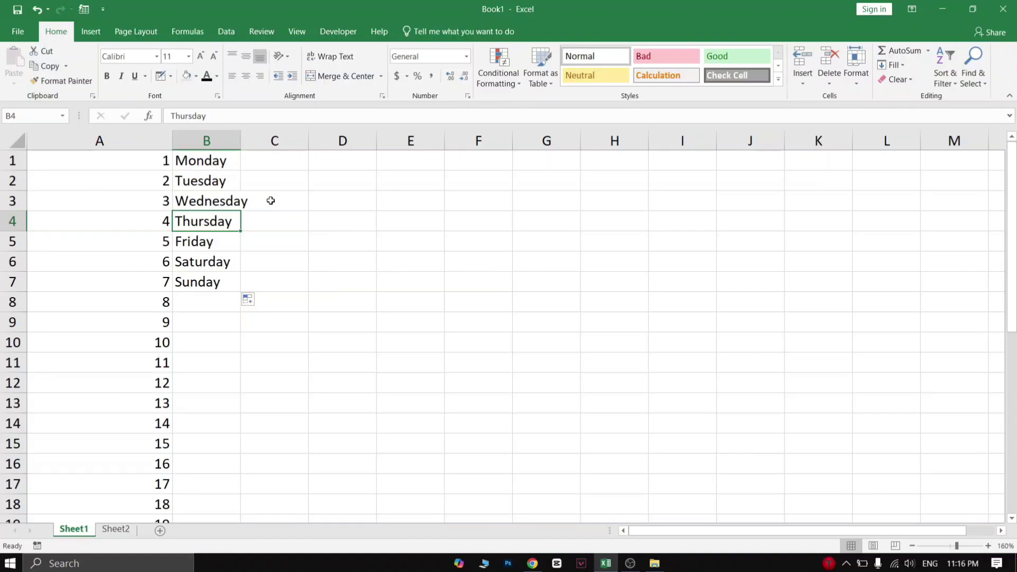
# - Enter "Jan" in cell C1 and AutoFill the months down to "Dec" in cell C12
pyautogui.click(274, 161)
pyautogui.write('Jan')
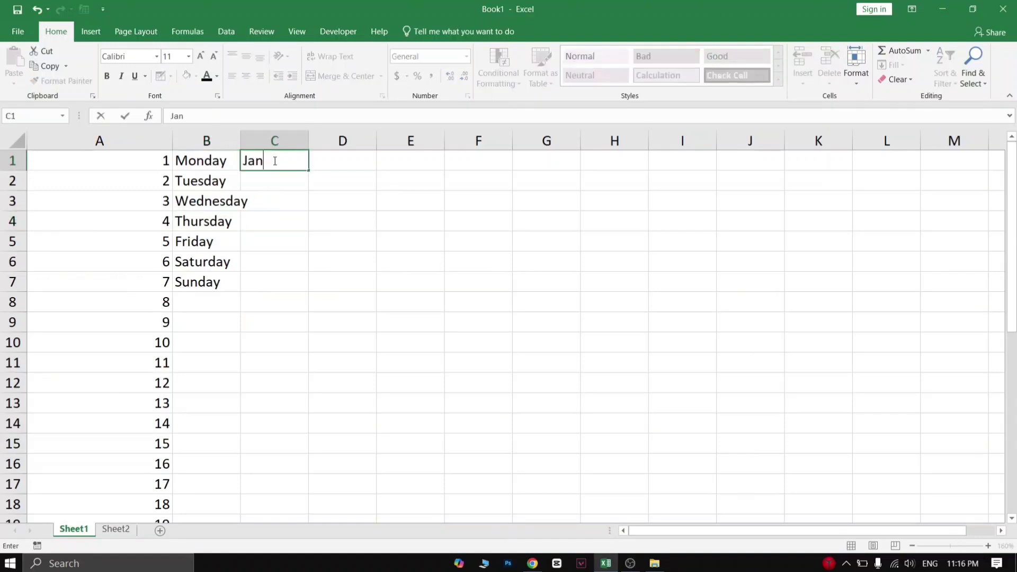
pyautogui.press('Return')
pyautogui.click(274, 160)
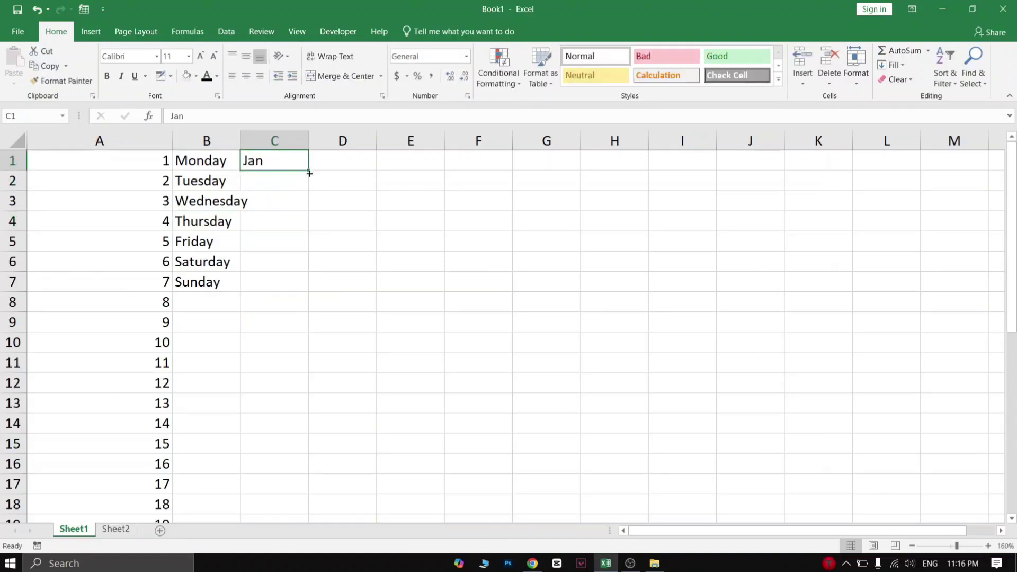
pyautogui.moveTo(309, 171); pyautogui.dragTo(284, 396)
pyautogui.click(351, 254)
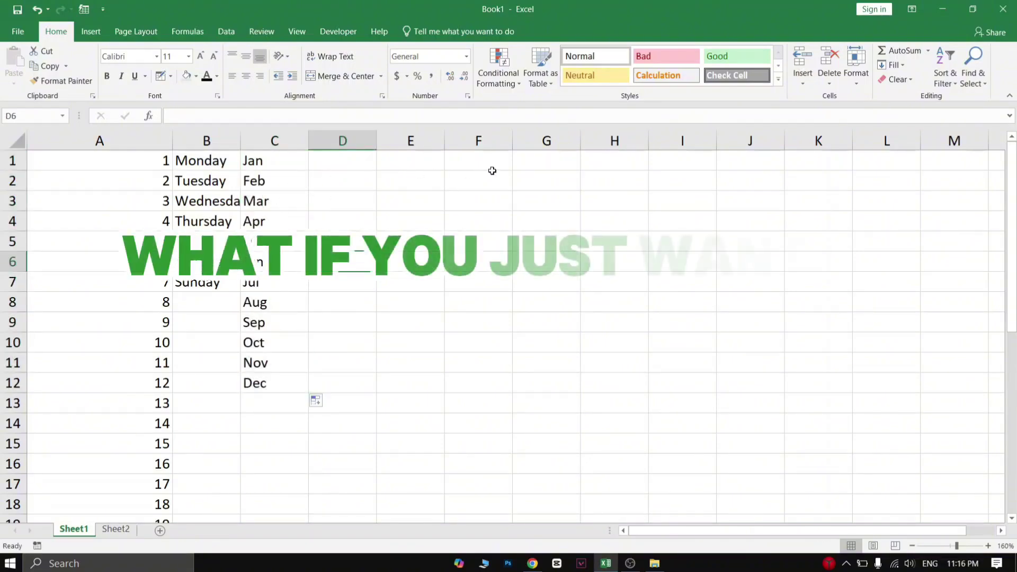
pyautogui.click(339, 165)
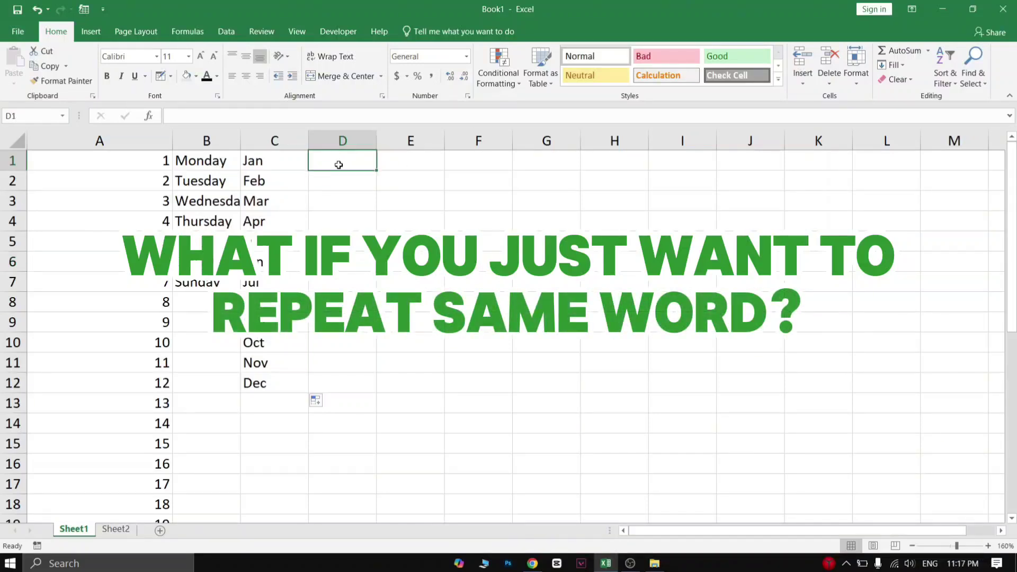
# - Replace the month in cell C1 with the word "Apple"
pyautogui.click(274, 158)
pyautogui.hotkey('ctrl', 'shift', 'End')
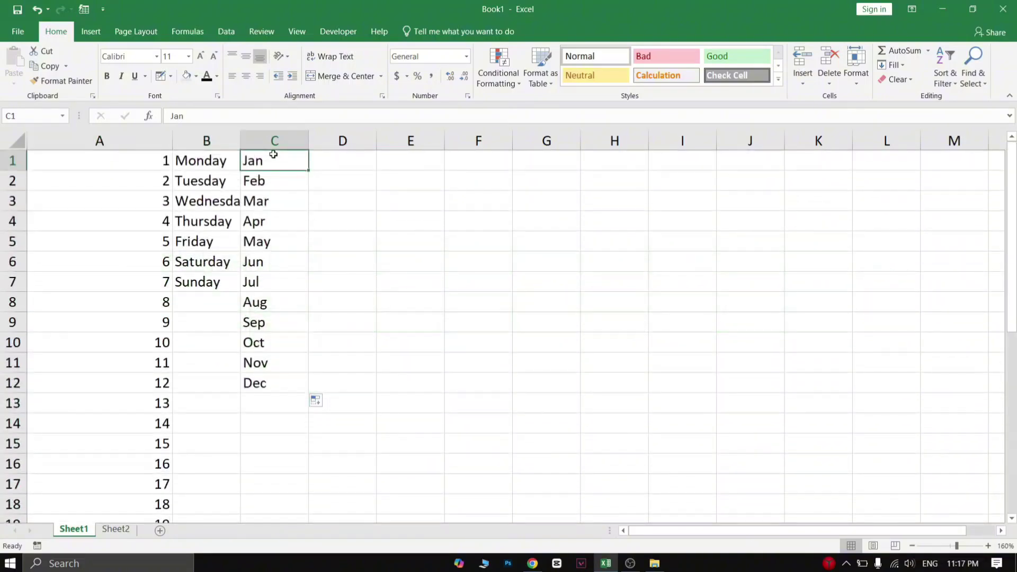
pyautogui.write('APple')
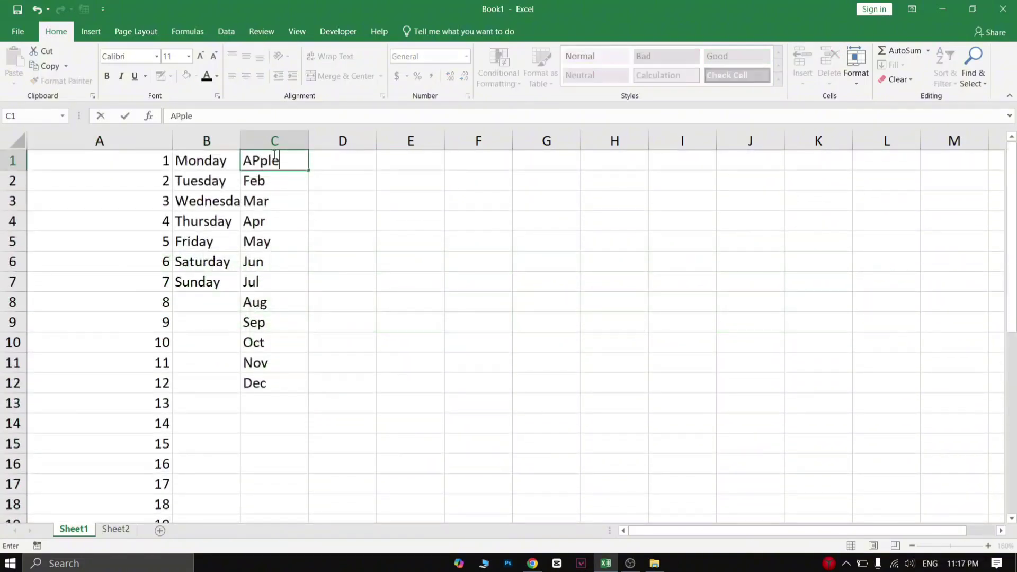
pyautogui.press('BackSpace')
pyautogui.press('BackSpace')
pyautogui.press('BackSpace')
pyautogui.write('pple')
pyautogui.press('Return')
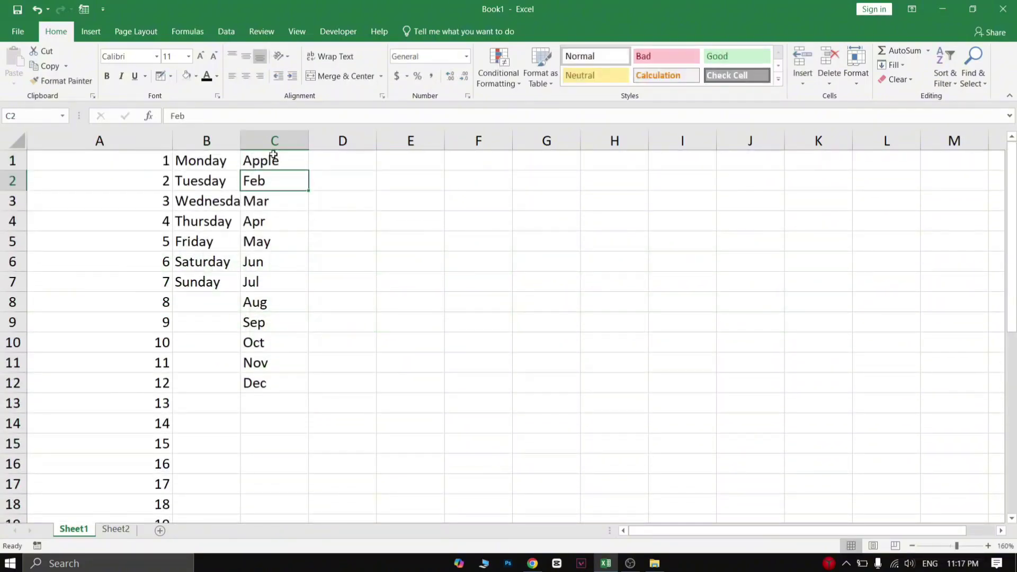
# - AutoFill "Apple" from cell C1 down to cell C12, replacing the remaining months
pyautogui.click(274, 157)
pyautogui.moveTo(309, 170); pyautogui.dragTo(291, 384)
pyautogui.click(345, 245)
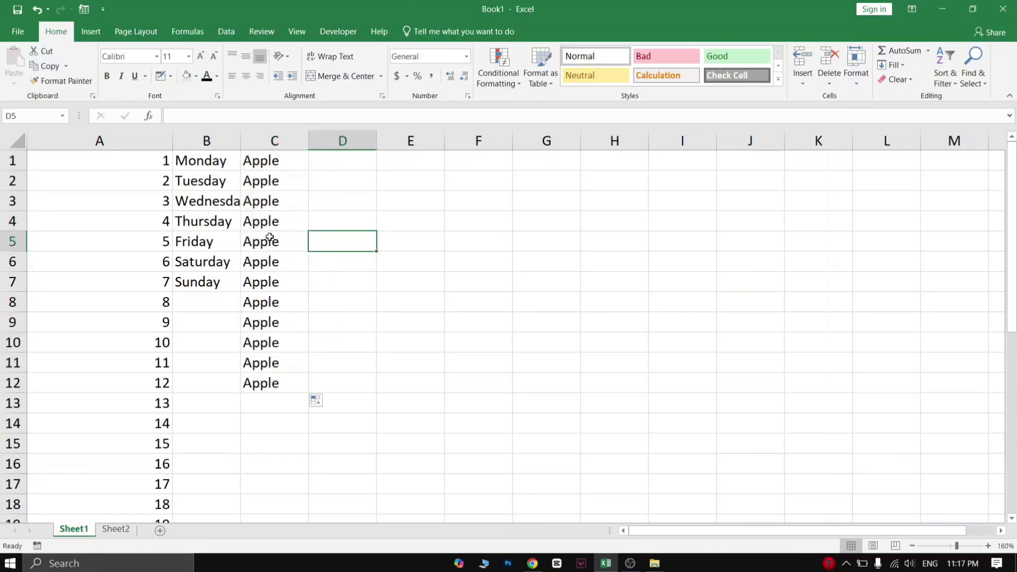
pyautogui.click(276, 162)
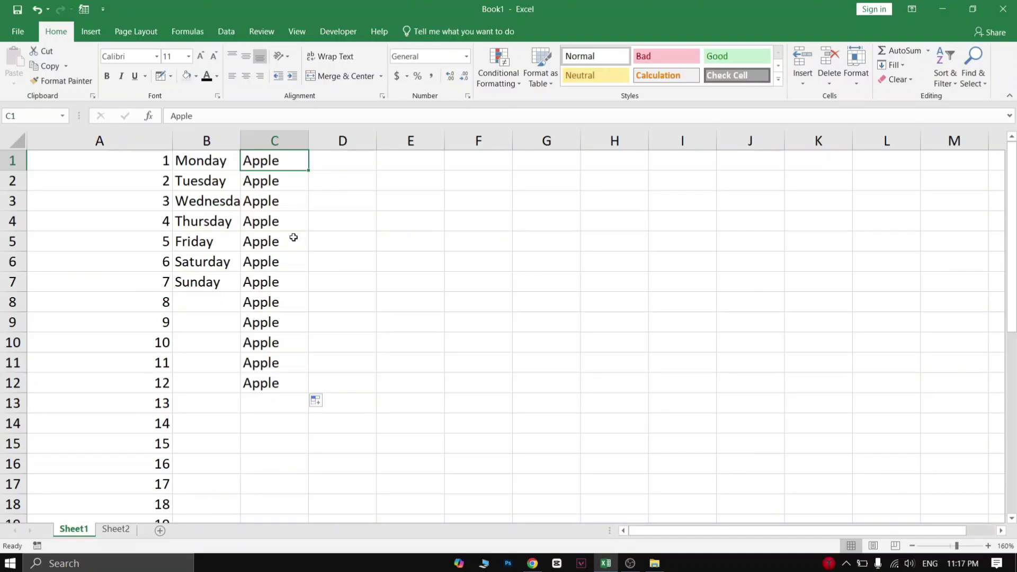
# - Clear the sums in cells C1:C10 on Sheet2
pyautogui.click(119, 533)
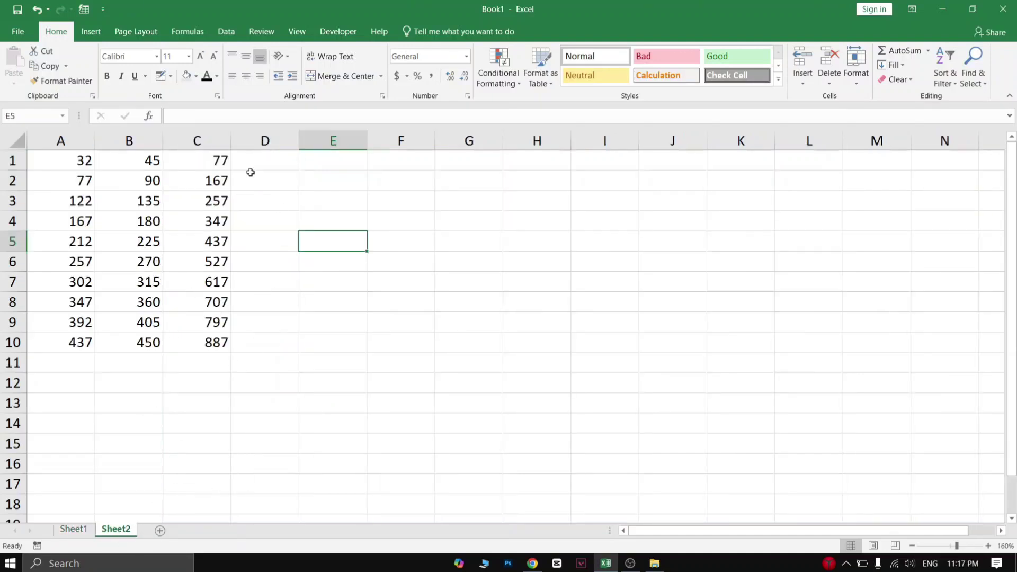
pyautogui.click(88, 164)
pyautogui.click(122, 161)
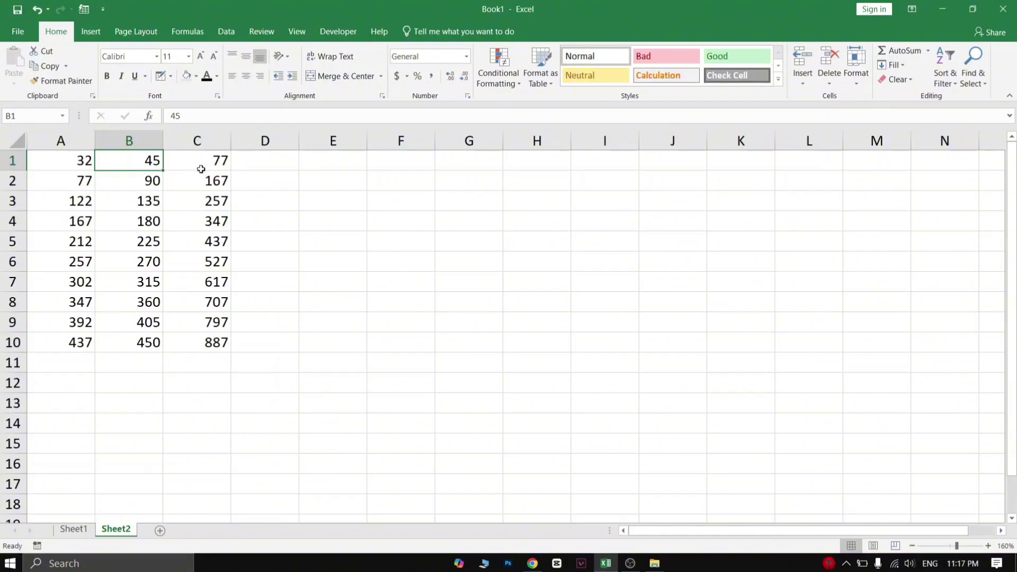
pyautogui.click(200, 168)
pyautogui.hotkey('ctrl', 'shift', 'Down')
pyautogui.press('Delete')
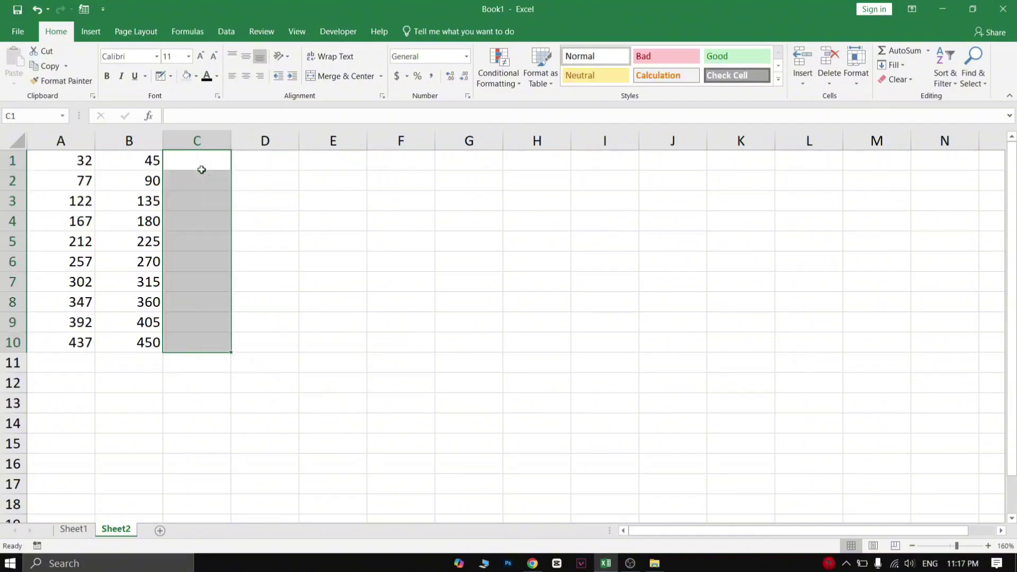
# - Enter the formula =A1+B1 in cell C1 and AutoFill it down to cell C10
pyautogui.click(202, 170)
pyautogui.write('=A')
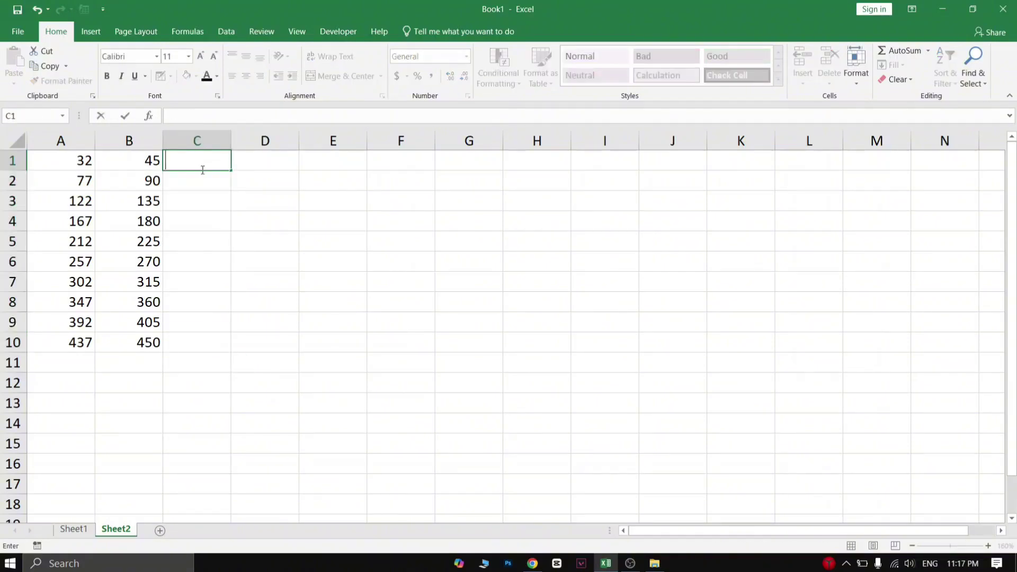
pyautogui.write('1+')
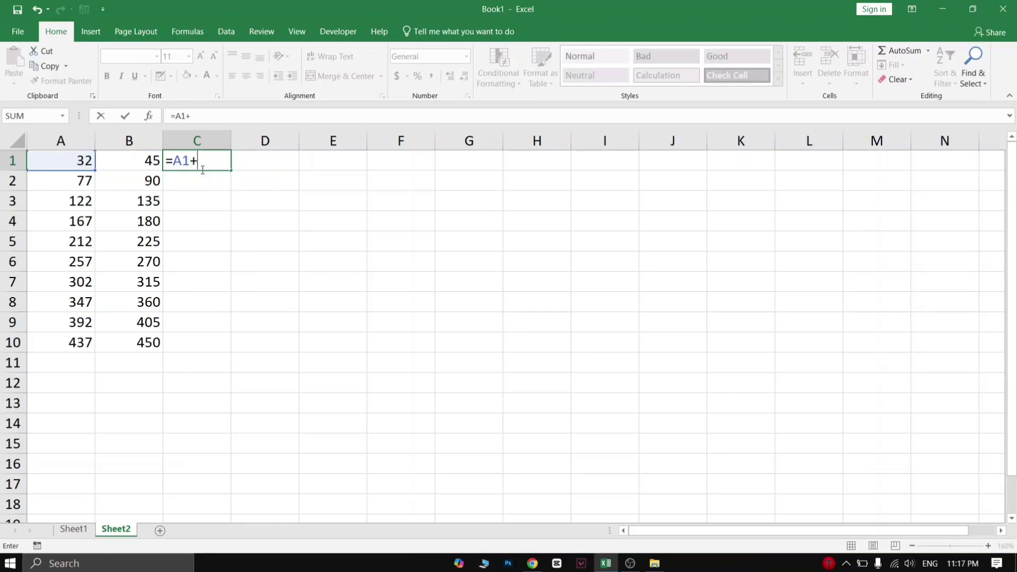
pyautogui.write('b!')
pyautogui.press('BackSpace')
pyautogui.write('1')
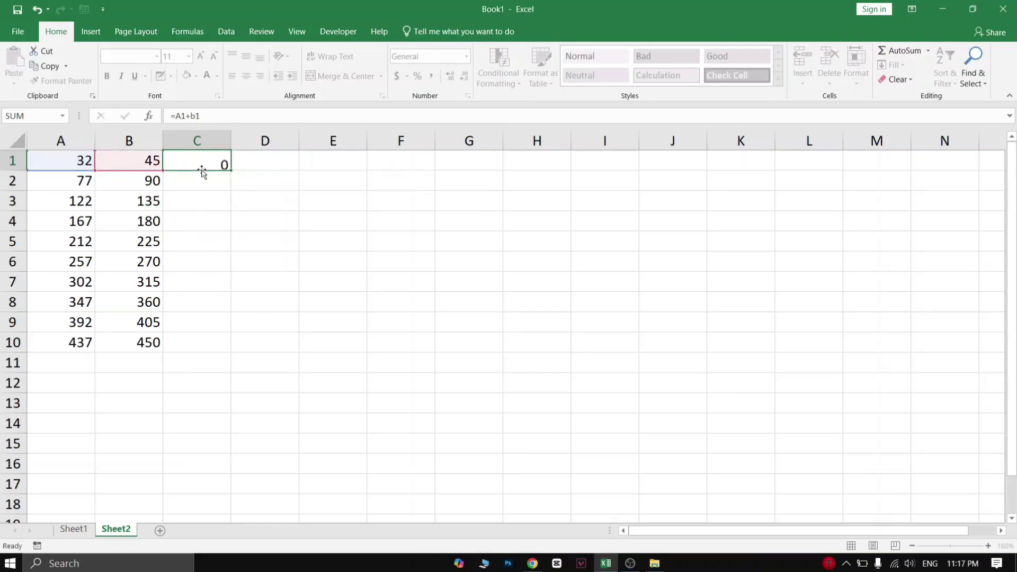
pyautogui.press('Return')
pyautogui.press('Up')
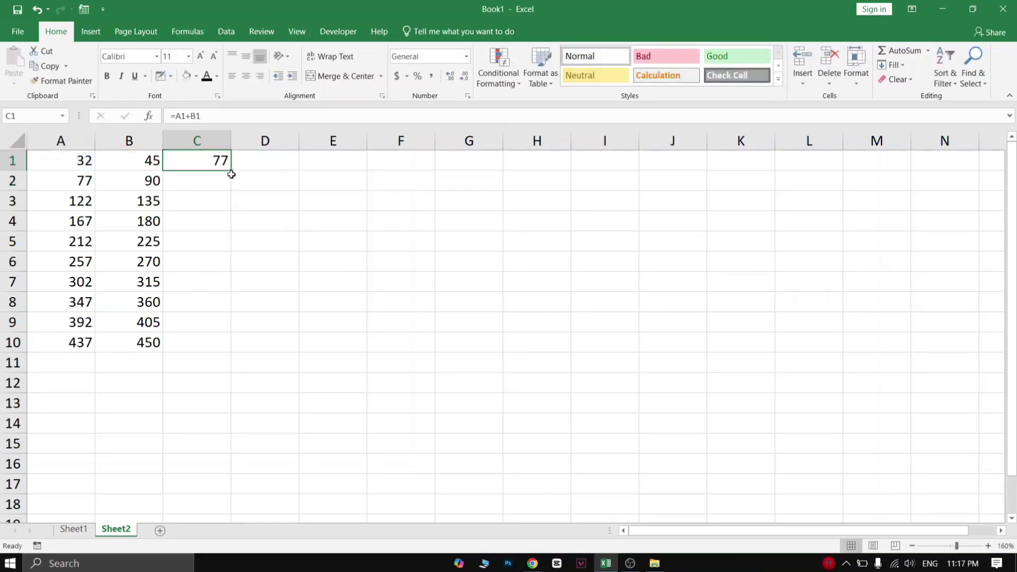
pyautogui.moveTo(232, 174); pyautogui.dragTo(222, 344)
pyautogui.click(269, 184)
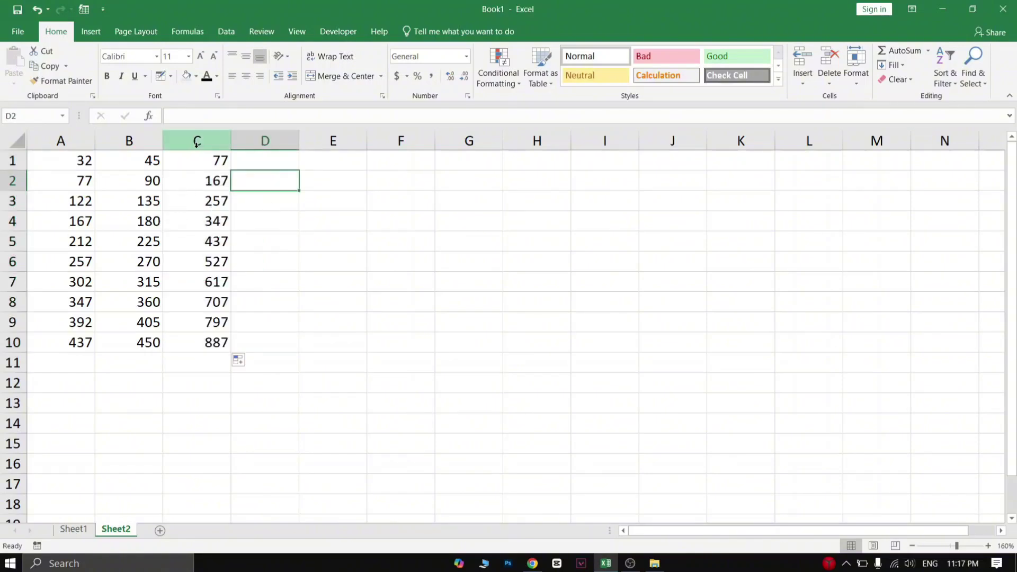
# - Check the filled sums in column C against the numbers in columns A and B, row by row
pyautogui.click(201, 183)
pyautogui.click(62, 180)
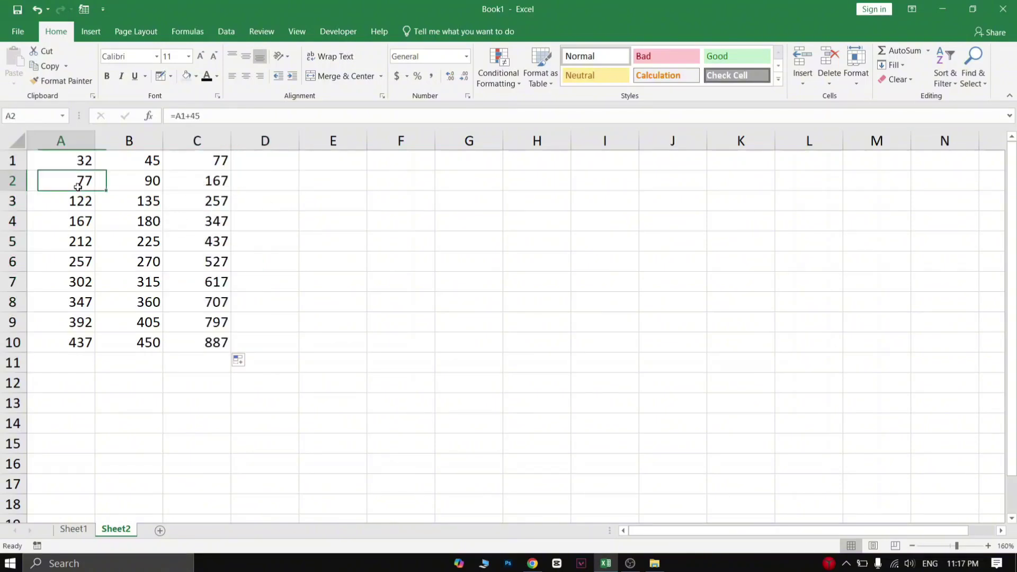
pyautogui.click(157, 180)
pyautogui.click(204, 197)
pyautogui.click(62, 205)
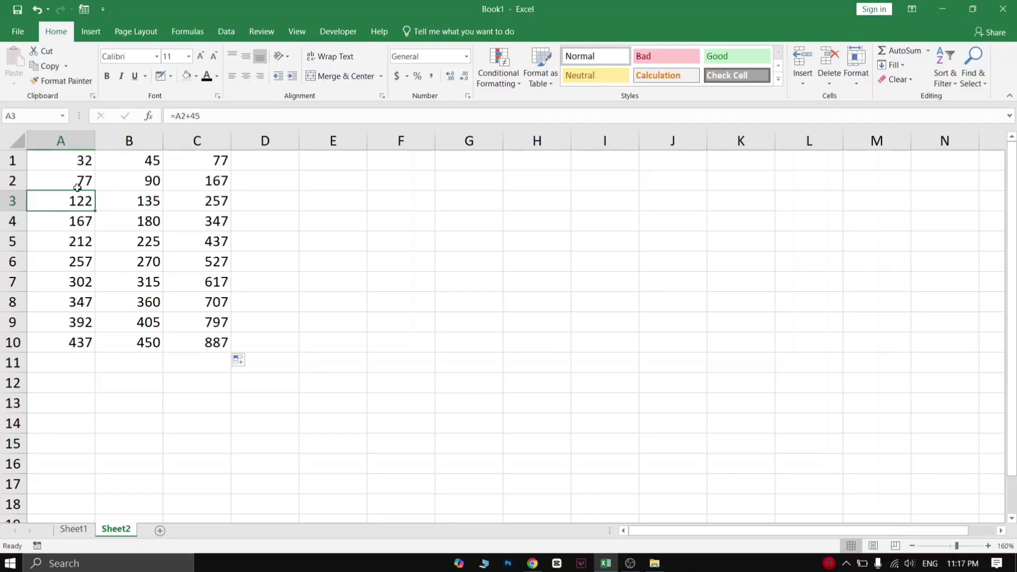
pyautogui.click(132, 203)
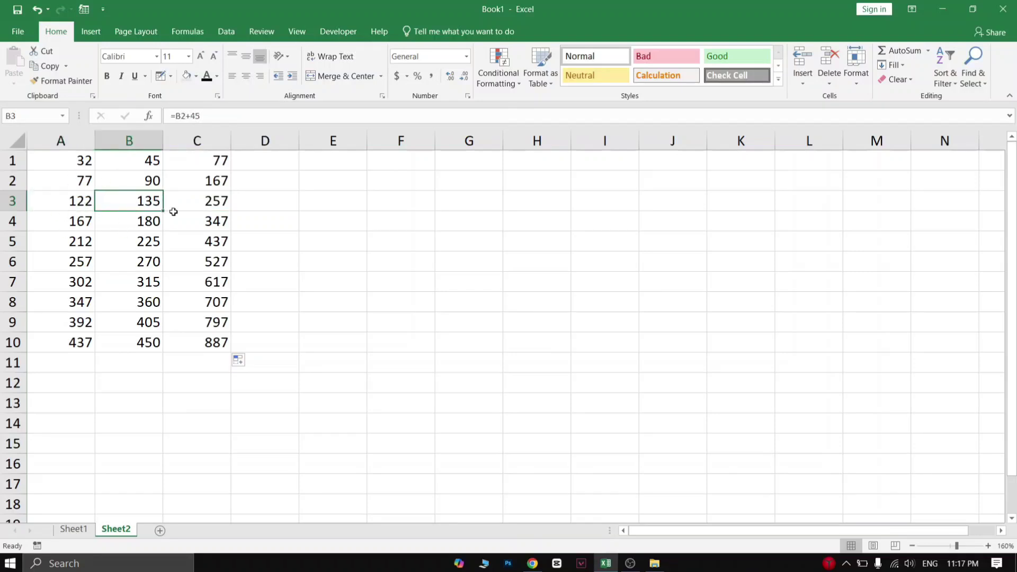
pyautogui.moveTo(143, 223); pyautogui.dragTo(145, 341)
pyautogui.click(333, 241)
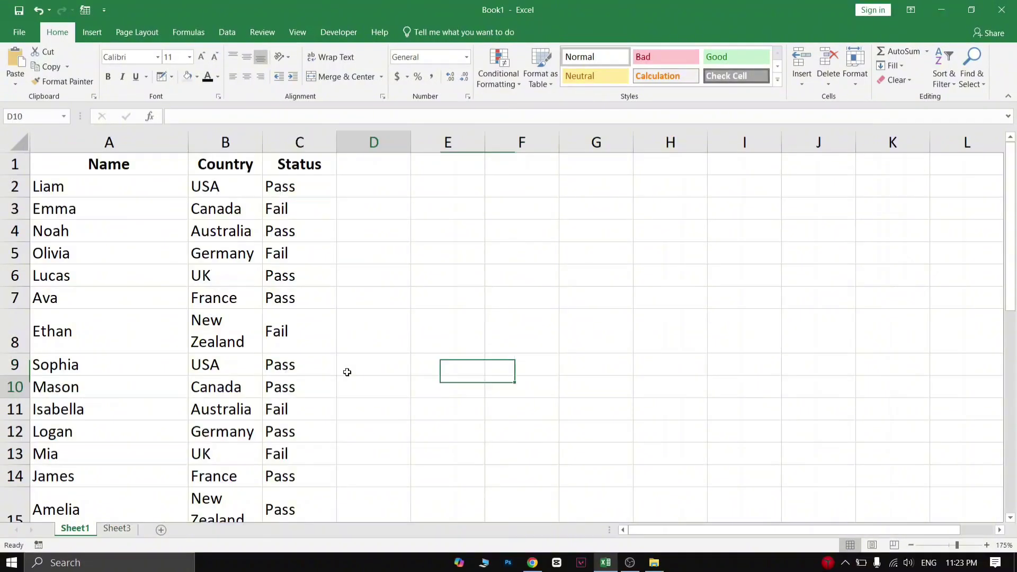
# - Examine the Name, Country and Status table, looking at the "Fail" entries in the Status column
pyautogui.moveTo(373, 387); pyautogui.dragTo(374, 366)
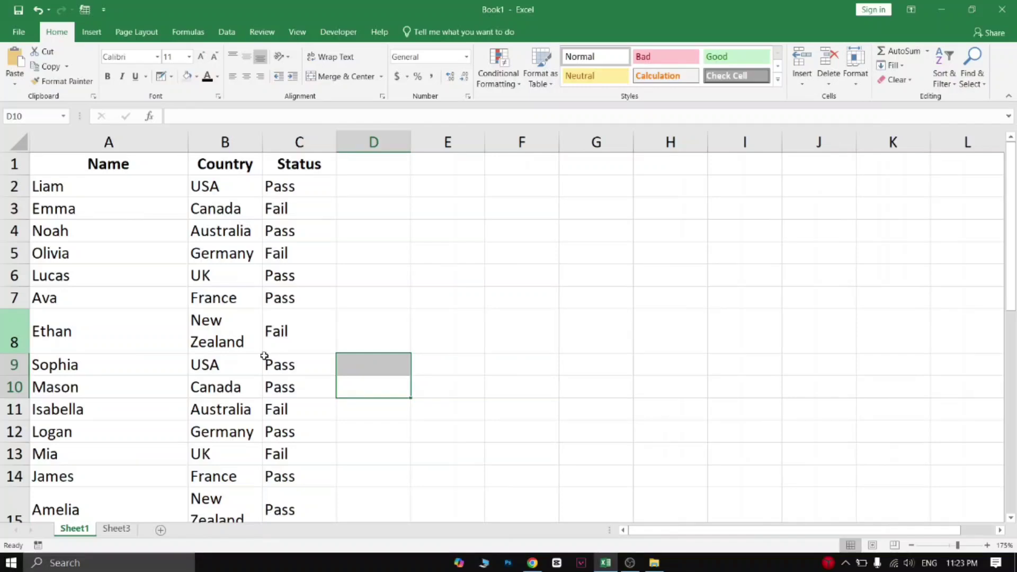
pyautogui.click(296, 274)
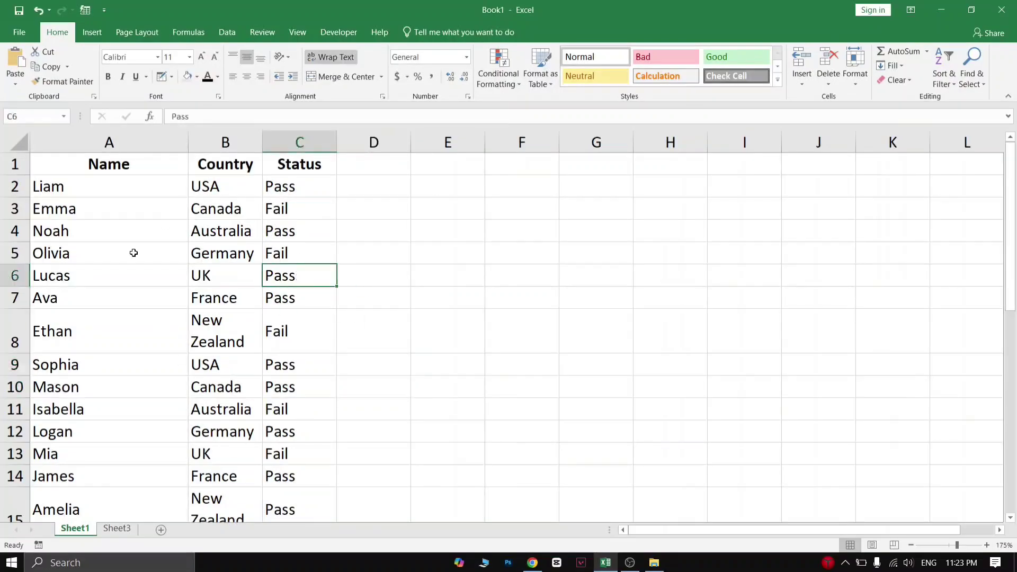
pyautogui.keyDown('ctrl'); pyautogui.scroll(-1, 280, 244); pyautogui.keyUp('ctrl')
pyautogui.click(288, 296)
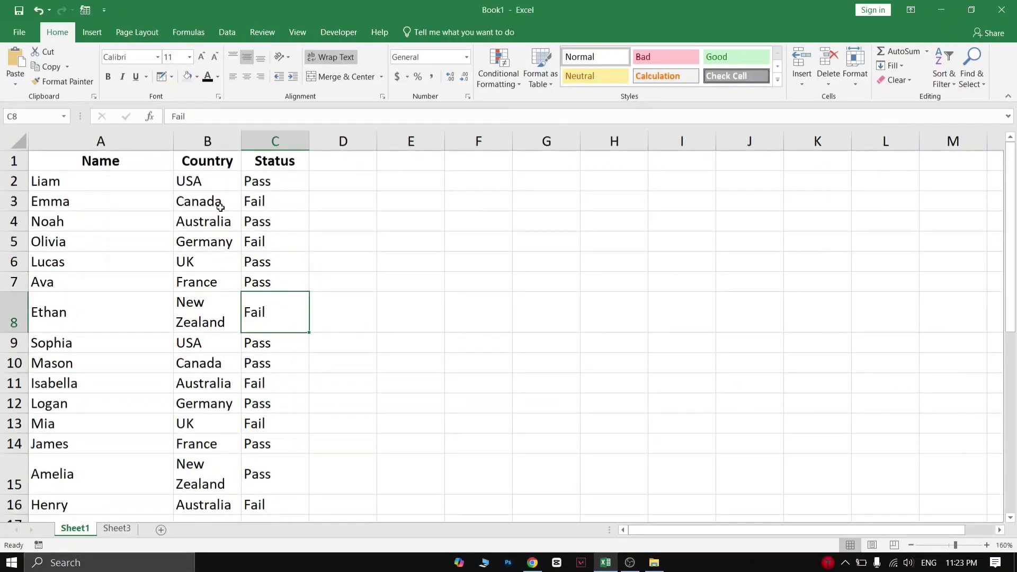
pyautogui.click(352, 246)
pyautogui.click(269, 210)
pyautogui.click(269, 242)
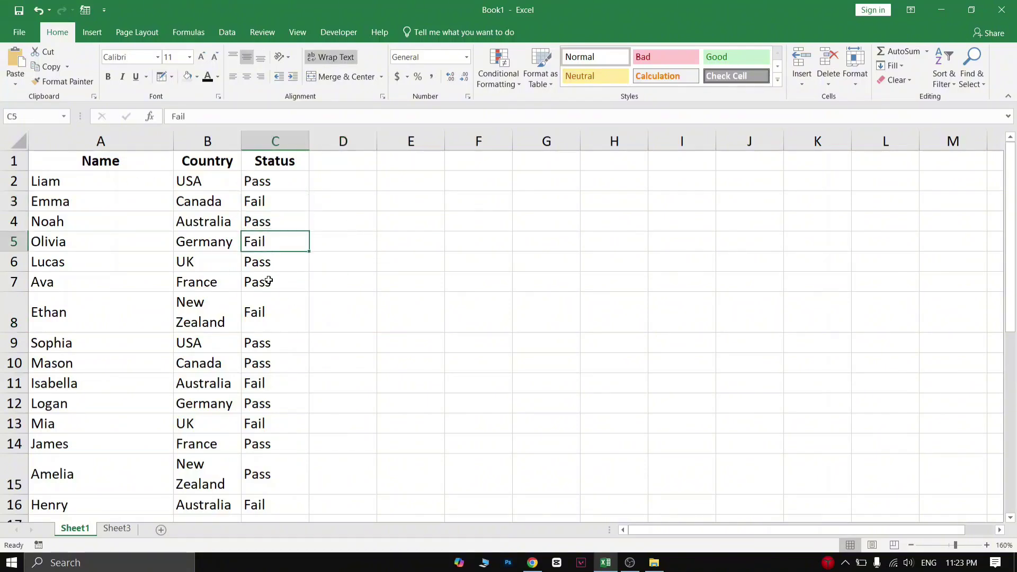
pyautogui.click(269, 310)
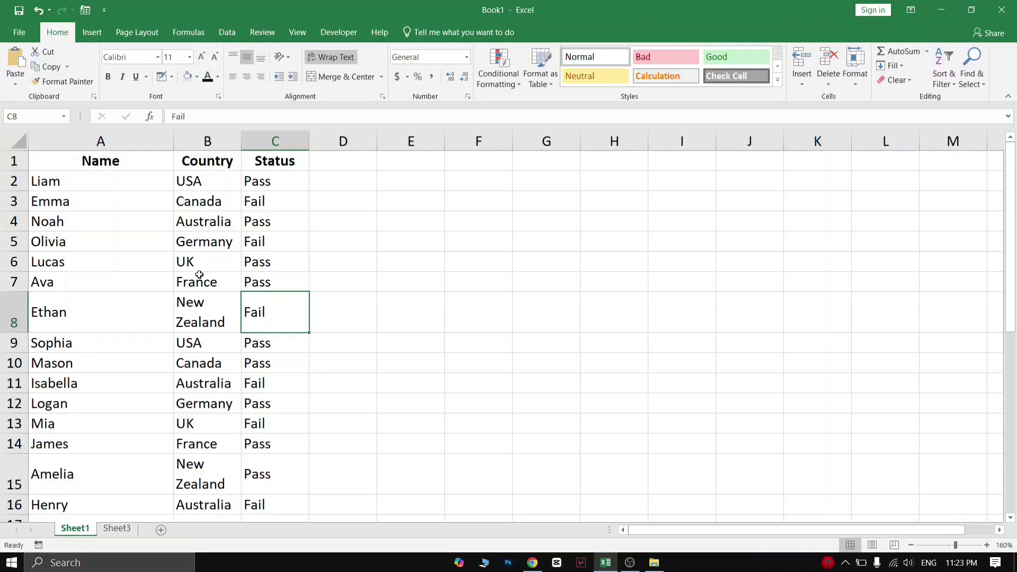
pyautogui.click(84, 216)
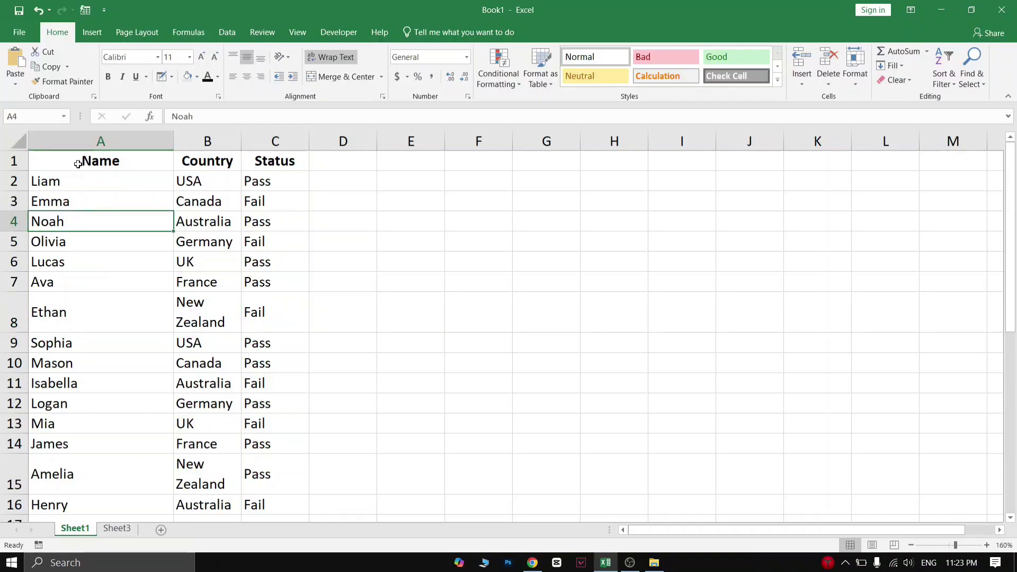
# - Add filters to the Name, Country and Status headers in cells A1:C1
pyautogui.moveTo(78, 164); pyautogui.dragTo(243, 160)
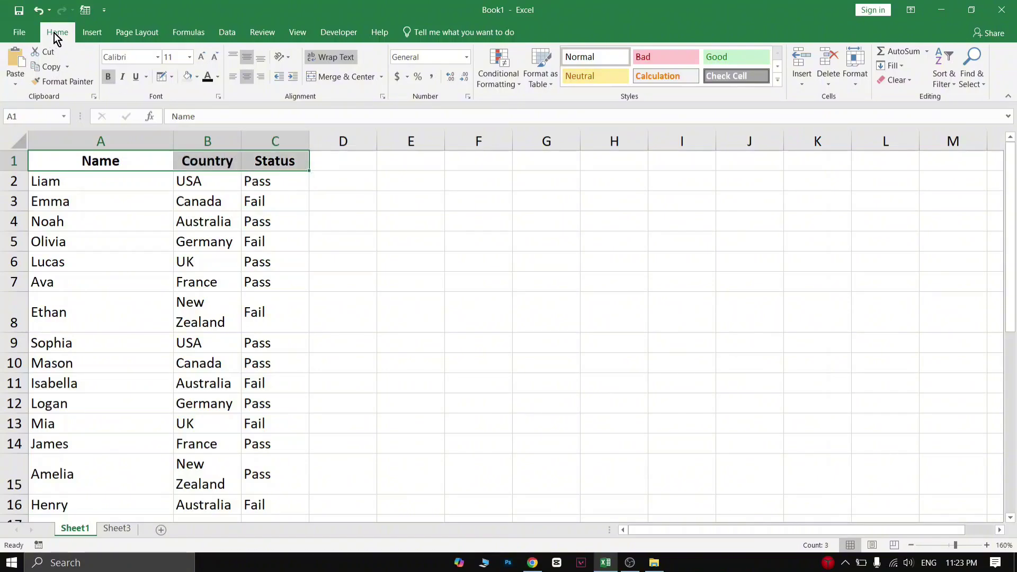
pyautogui.click(224, 37)
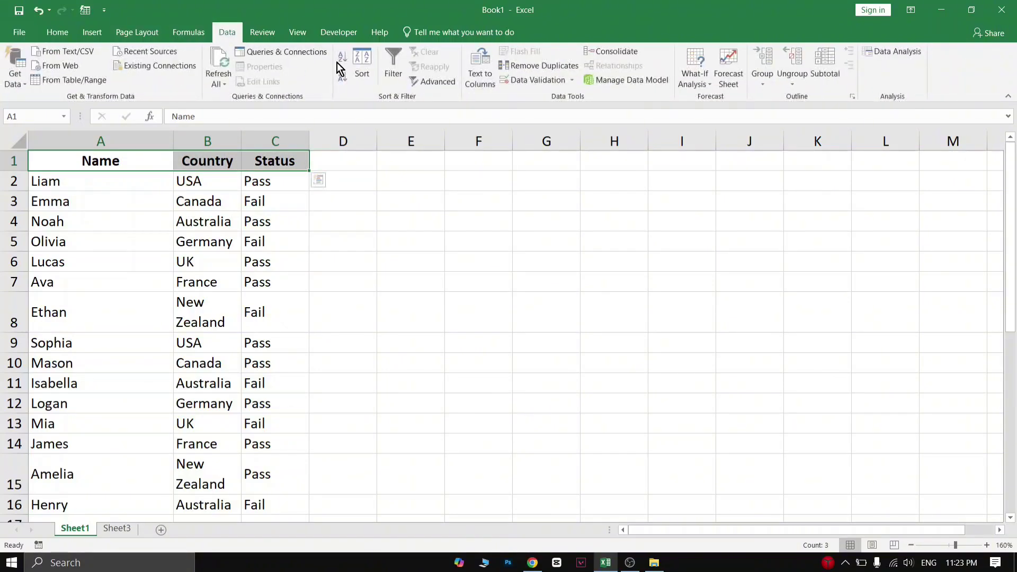
pyautogui.click(396, 59)
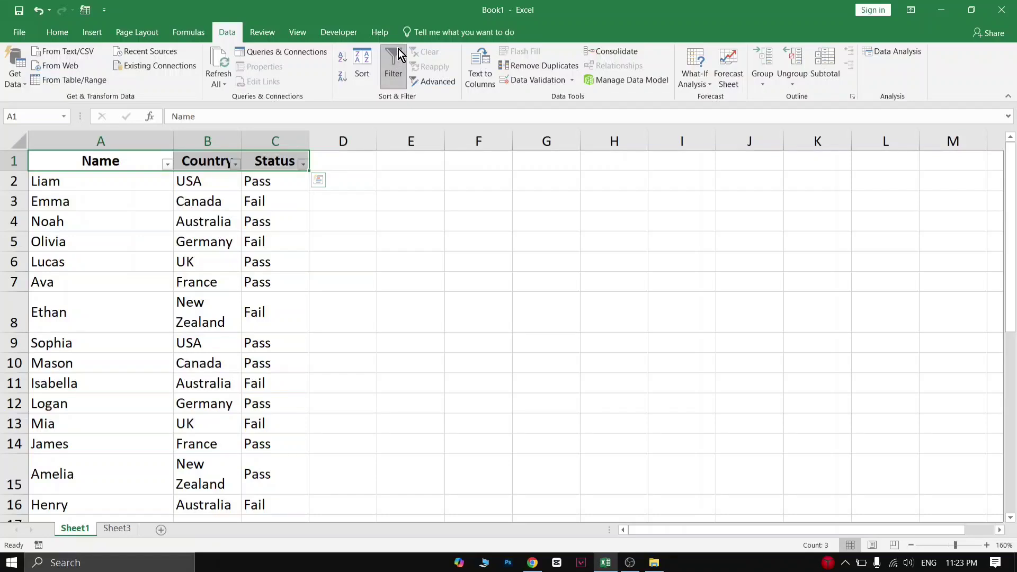
pyautogui.click(338, 207)
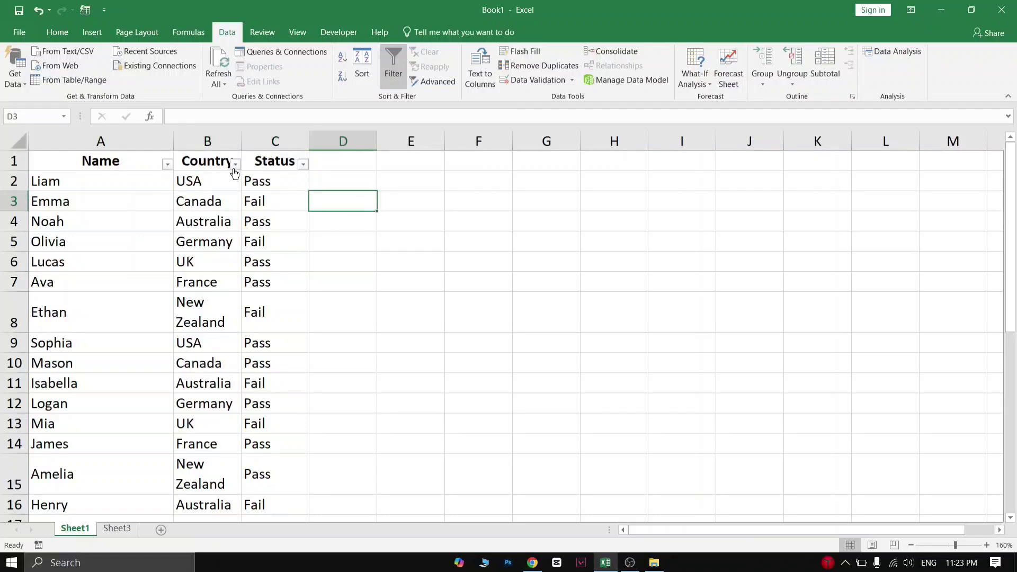
# - Filter the Status column to show only "Fail" and select the filtered records in columns A to C
pyautogui.click(303, 164)
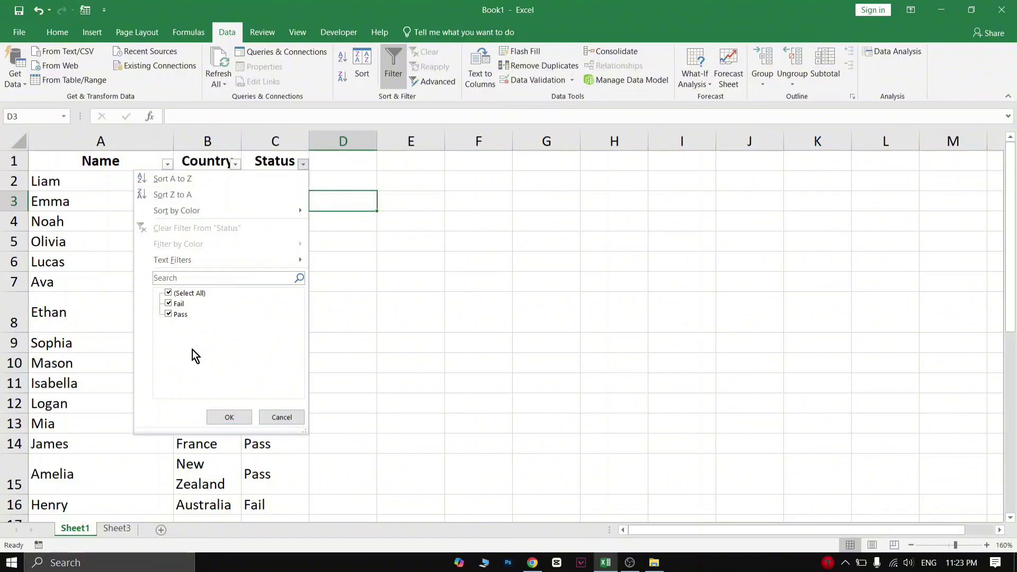
pyautogui.click(170, 294)
pyautogui.click(168, 303)
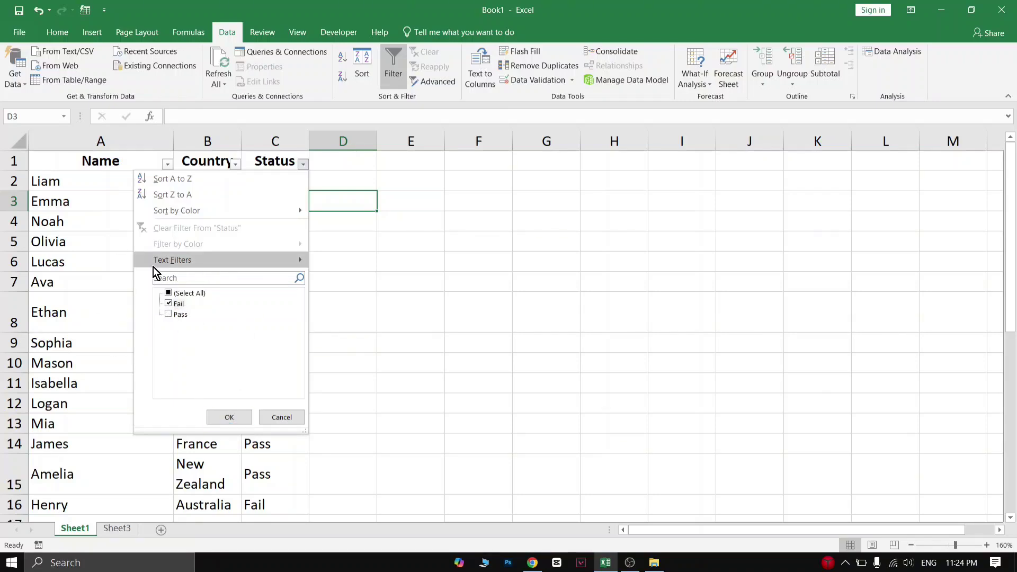
pyautogui.click(242, 421)
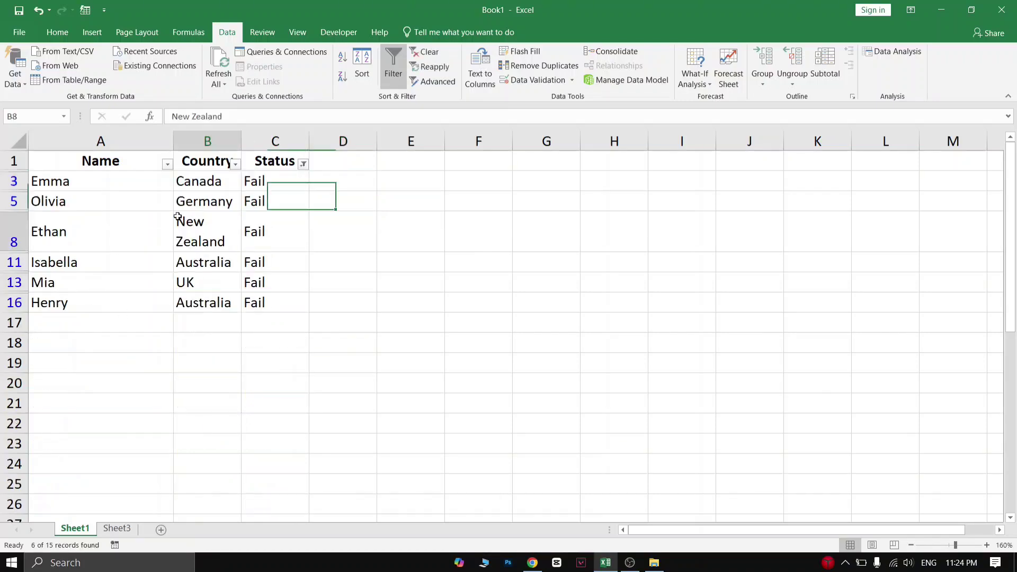
pyautogui.click(86, 188)
pyautogui.moveTo(87, 188); pyautogui.dragTo(250, 300)
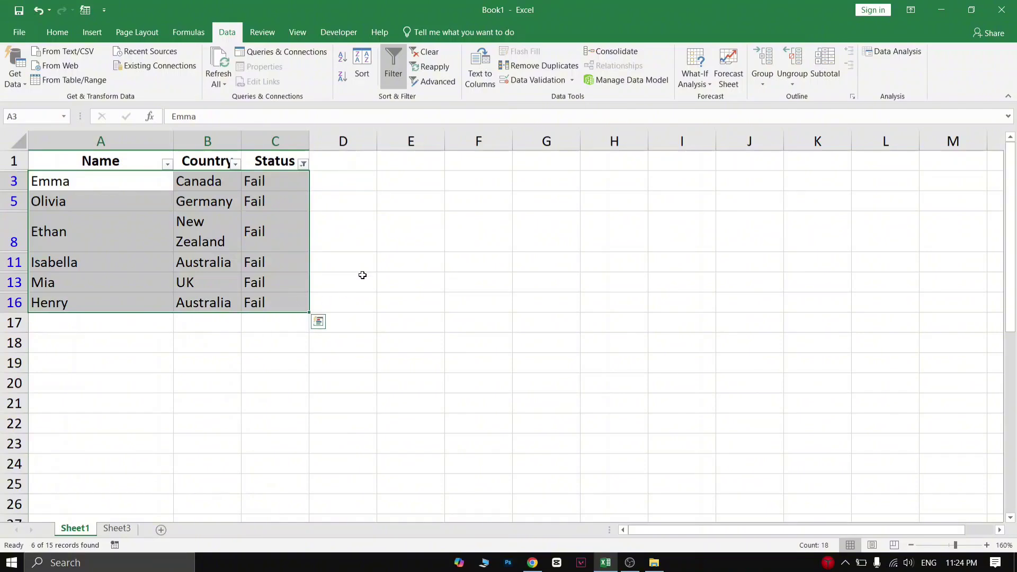
# - Undo the "Fail" filter on the Status column and look at the USA entries in the Country column
pyautogui.click(375, 266)
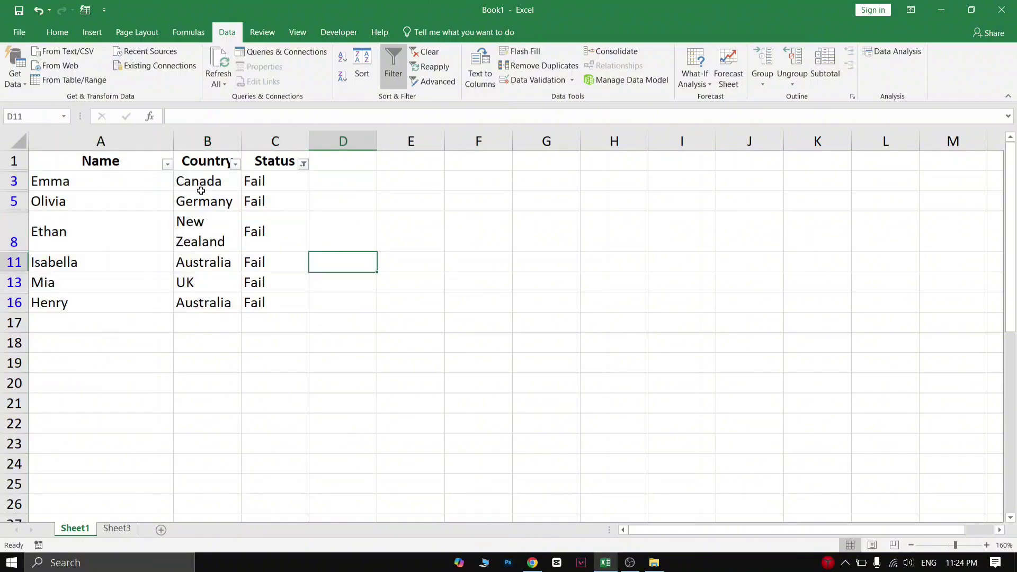
pyautogui.hotkey('ctrl', 'z')
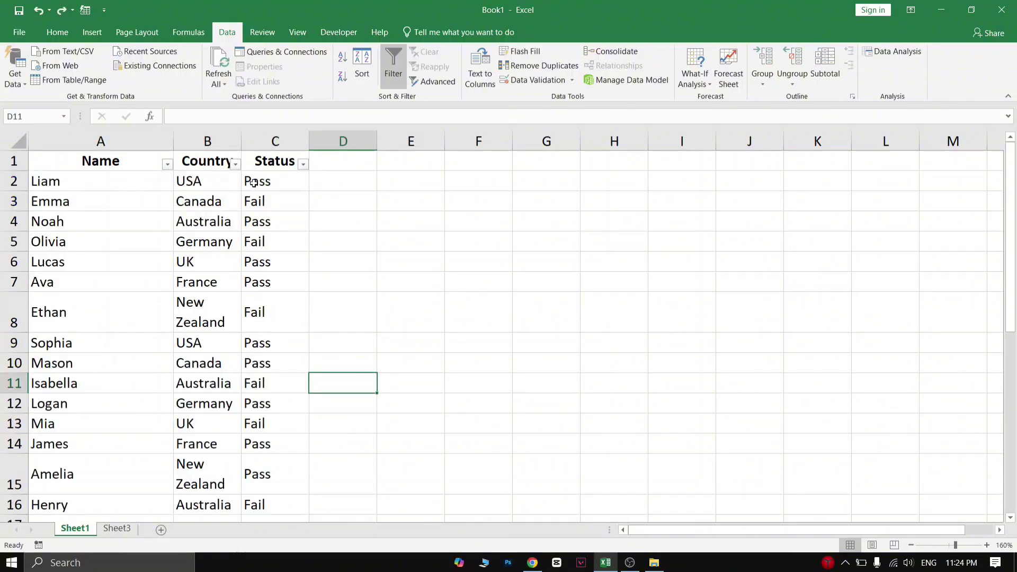
pyautogui.click(197, 188)
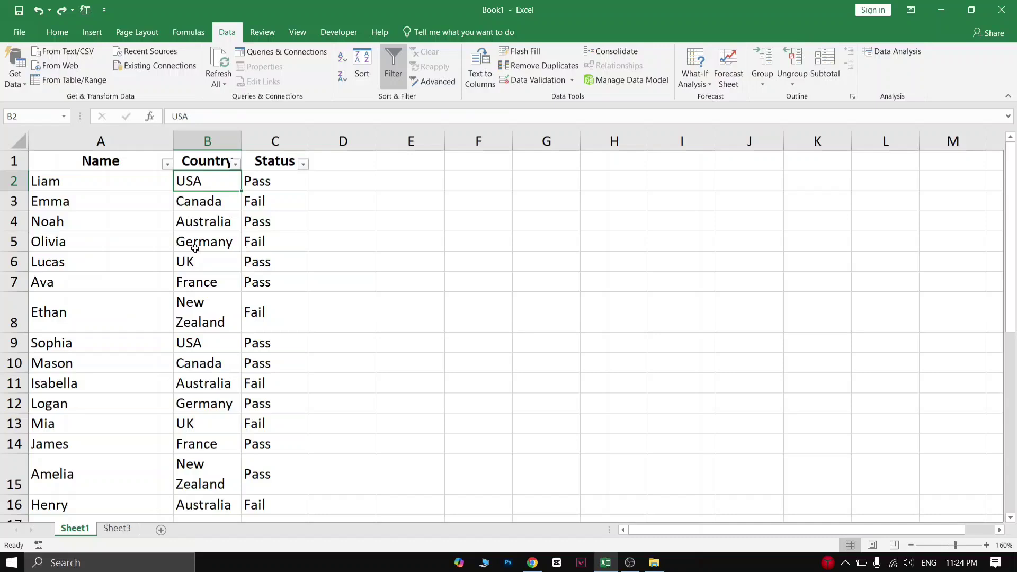
pyautogui.click(205, 338)
# - Filter the Country column to show only USA and select the filtered records across columns A to C
pyautogui.click(237, 164)
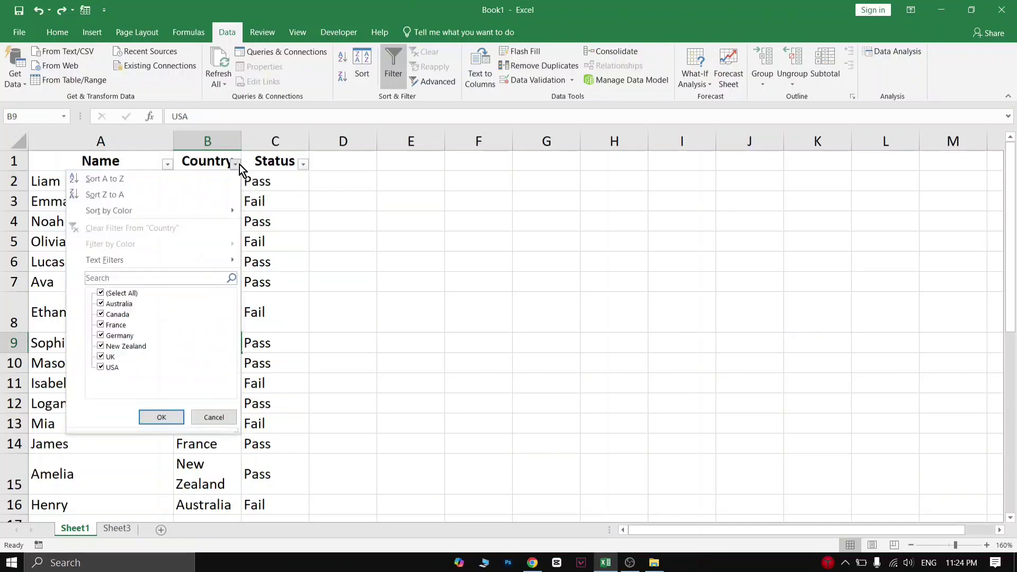
pyautogui.click(100, 293)
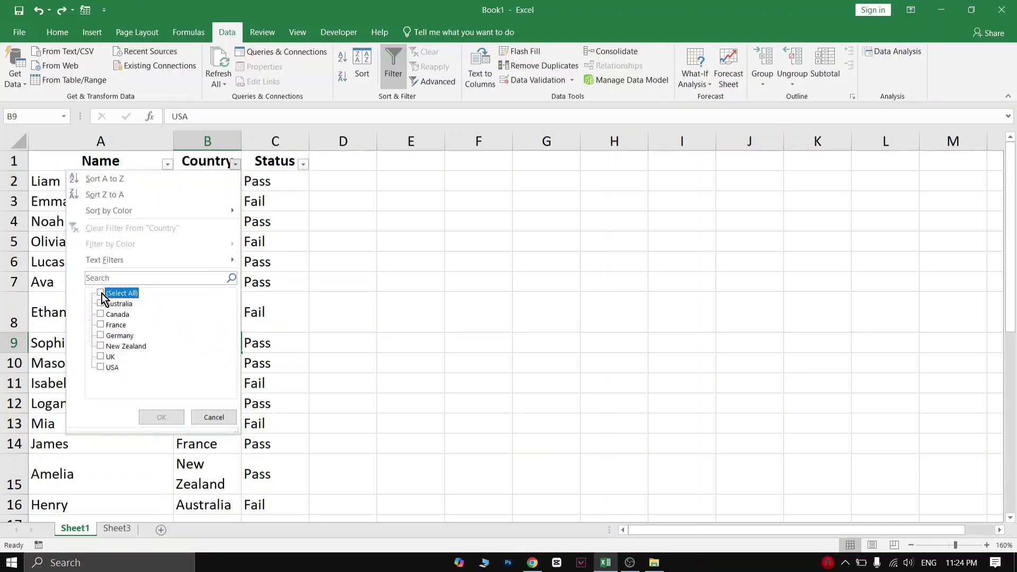
pyautogui.click(102, 367)
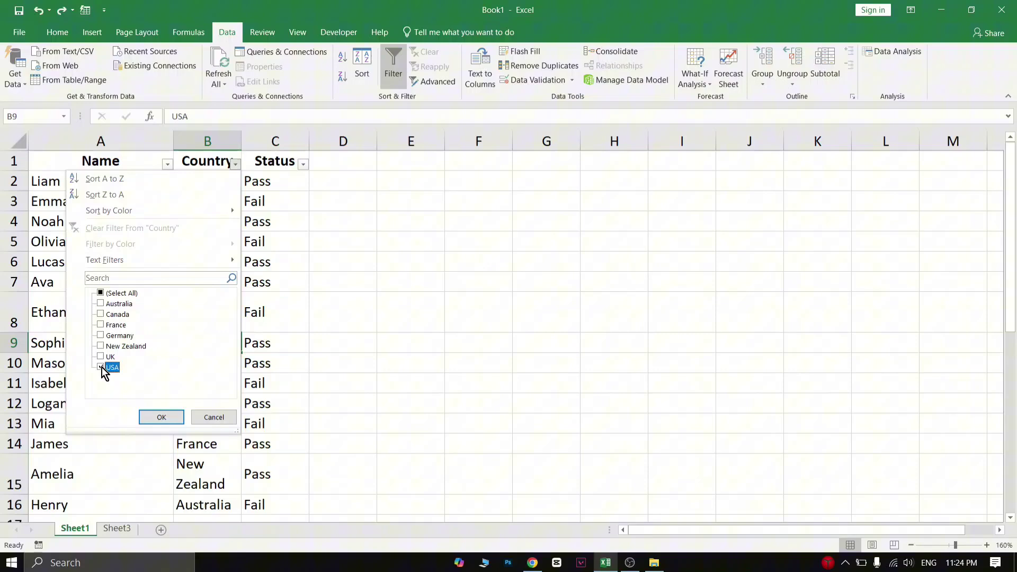
pyautogui.click(162, 417)
pyautogui.moveTo(108, 202); pyautogui.dragTo(244, 199)
pyautogui.click(142, 223)
pyautogui.moveTo(81, 182); pyautogui.dragTo(261, 180)
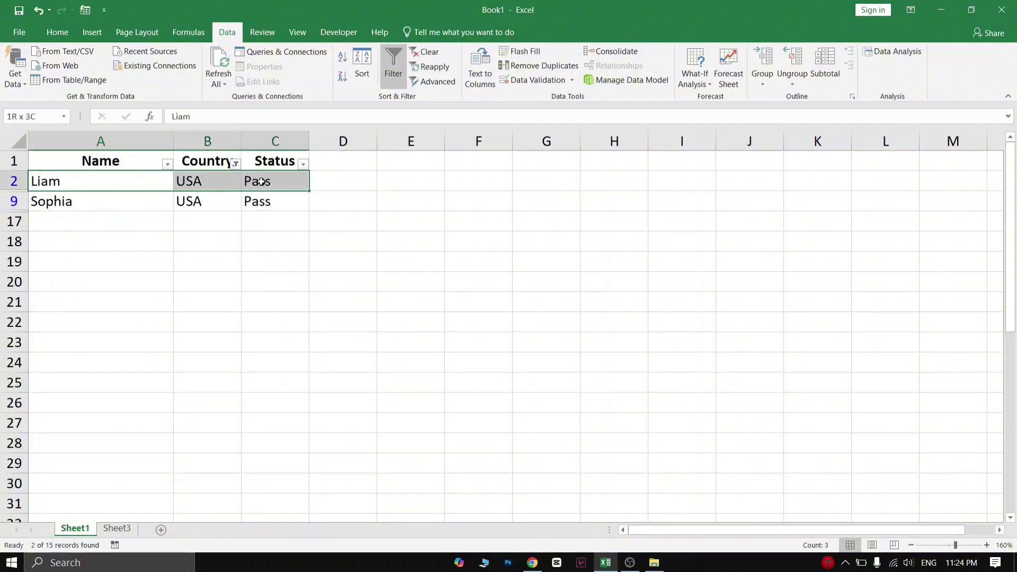
pyautogui.click(207, 241)
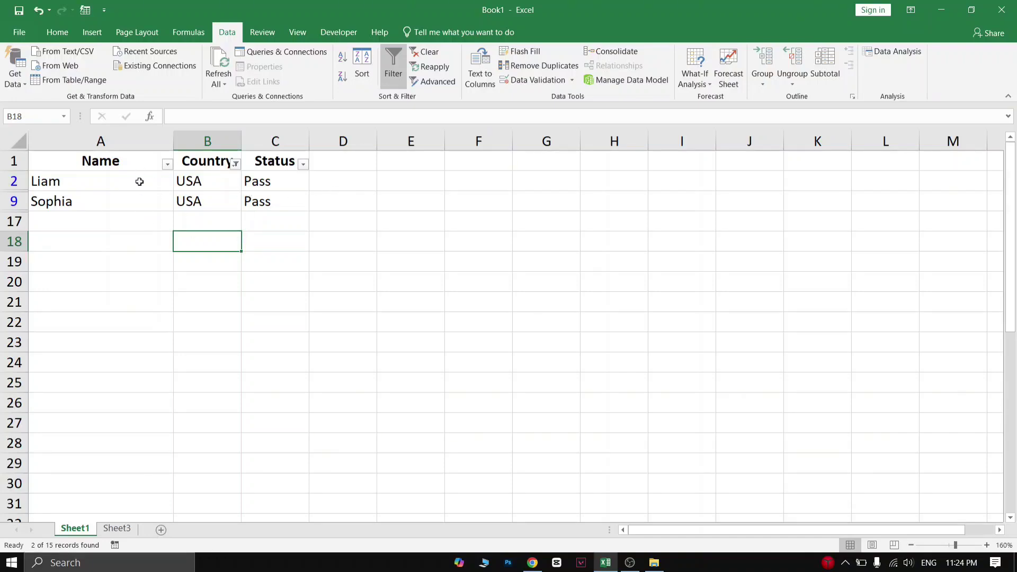
# - Show all countries again in the Country column and remove the filters from the table headers
pyautogui.click(236, 164)
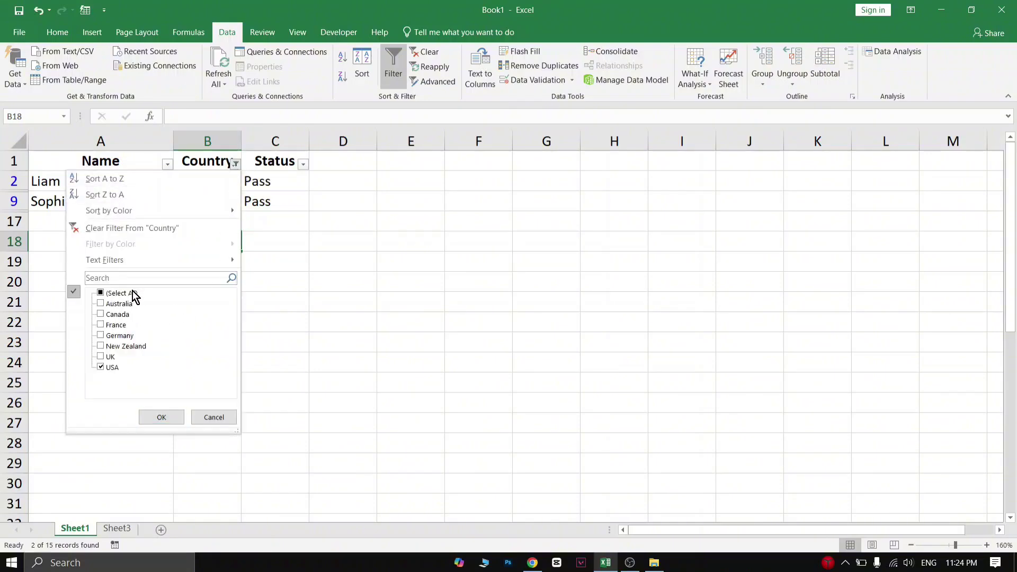
pyautogui.click(100, 294)
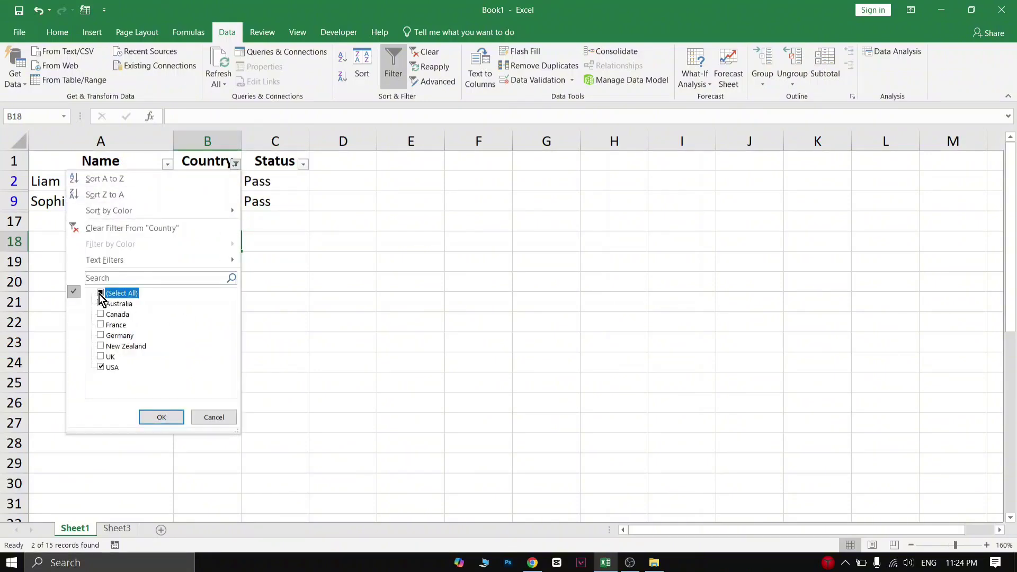
pyautogui.click(162, 418)
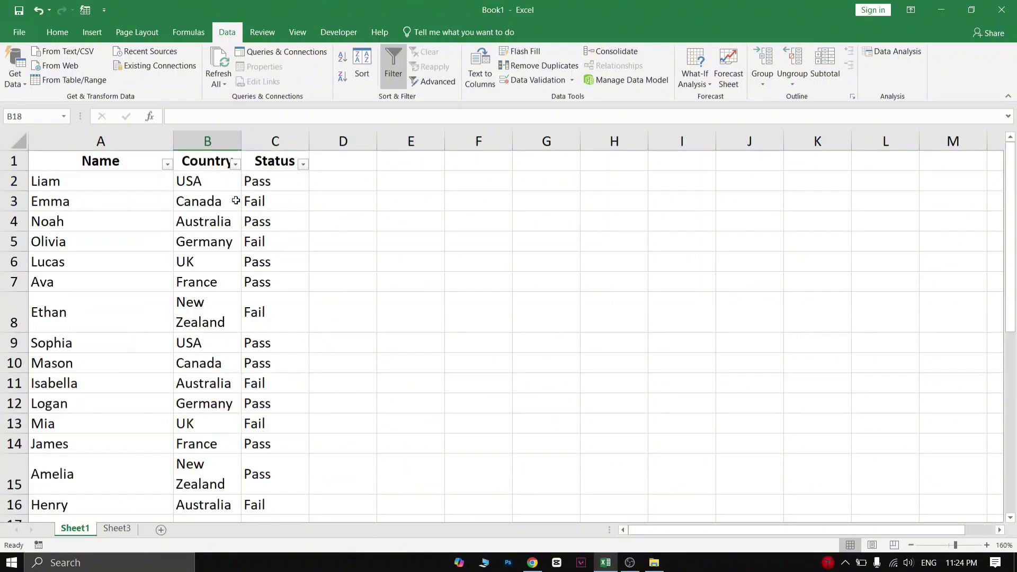
pyautogui.click(393, 64)
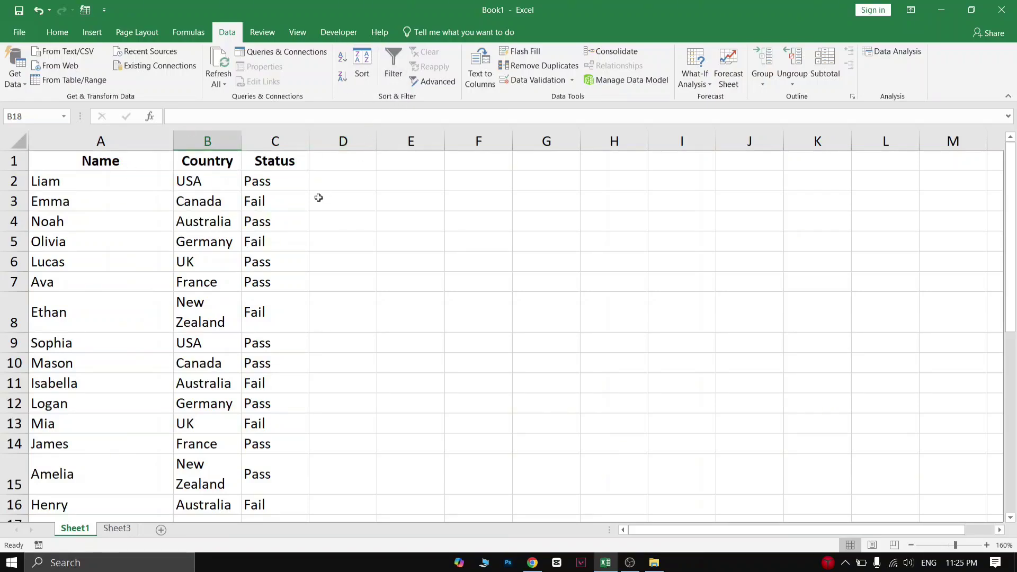
# - Look over the Name, Country and Status headers and entries on Sheet1, and glance at Sheet3
pyautogui.click(258, 176)
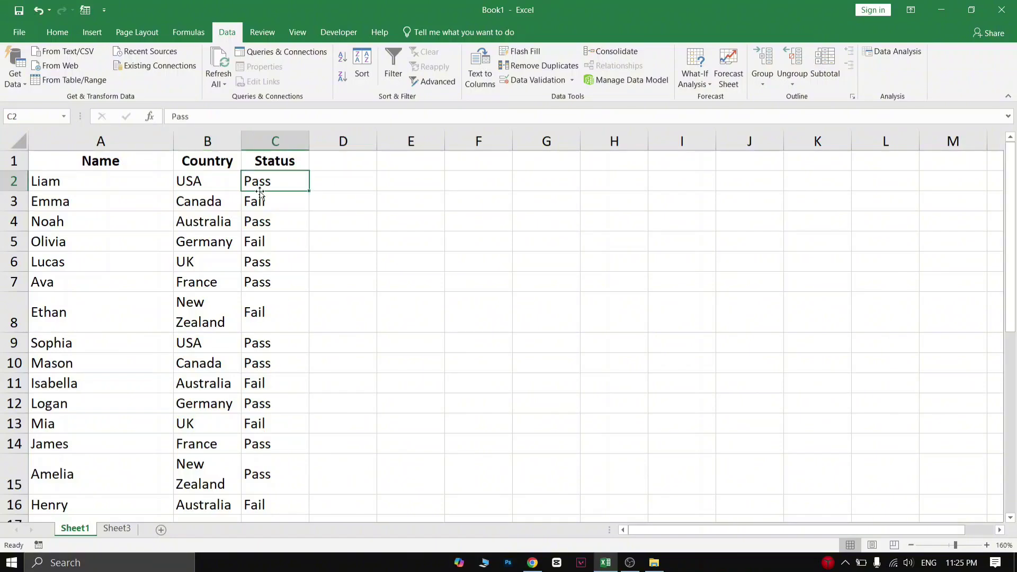
pyautogui.click(126, 167)
pyautogui.click(223, 168)
pyautogui.click(296, 166)
pyautogui.click(184, 298)
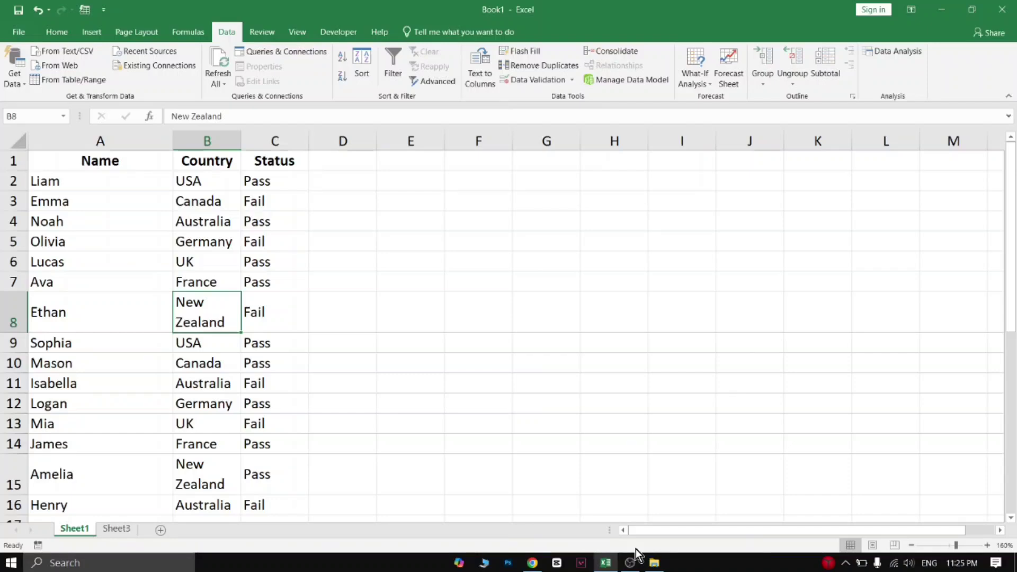
pyautogui.click(411, 312)
pyautogui.click(114, 530)
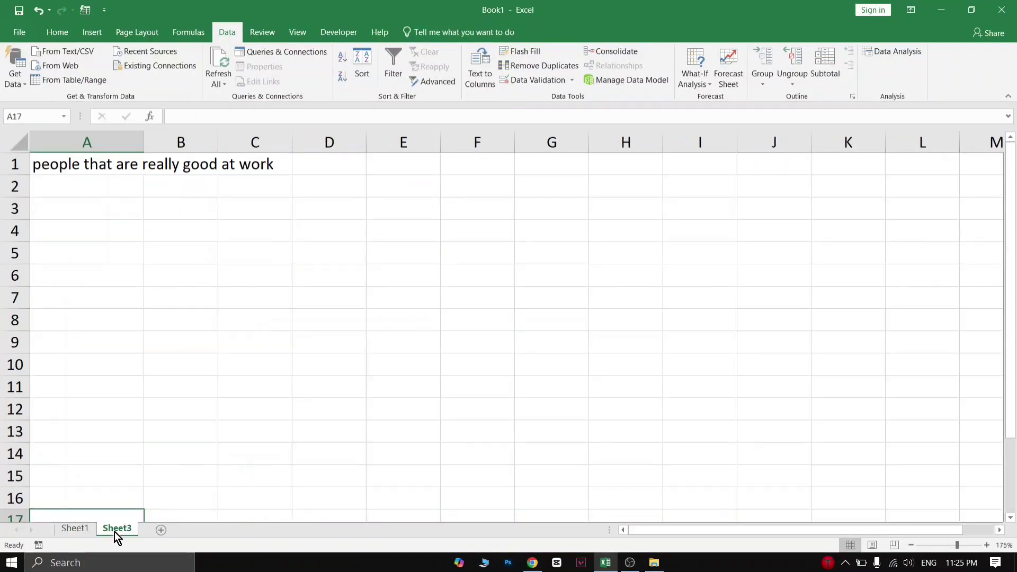
pyautogui.click(73, 532)
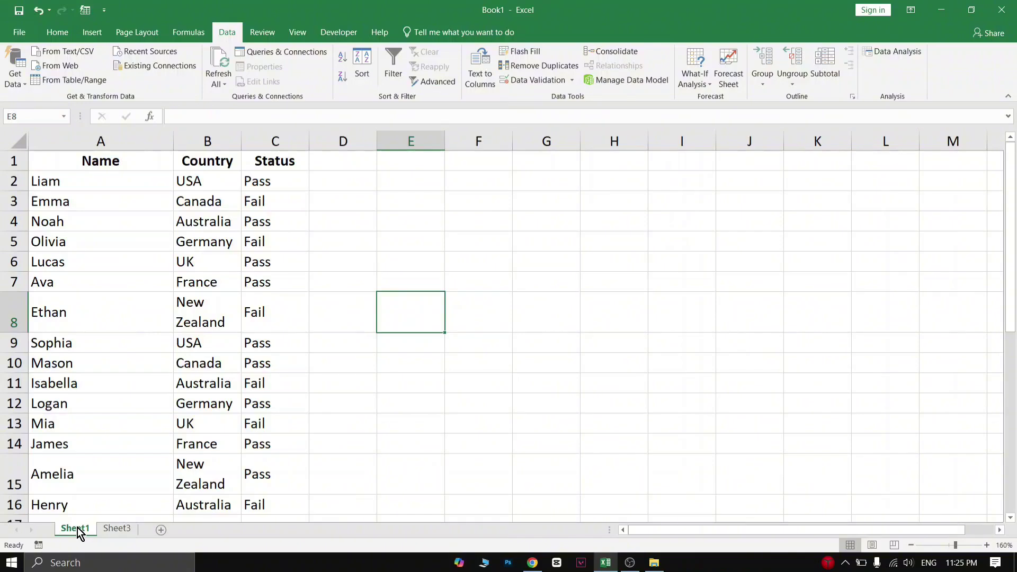
pyautogui.click(337, 281)
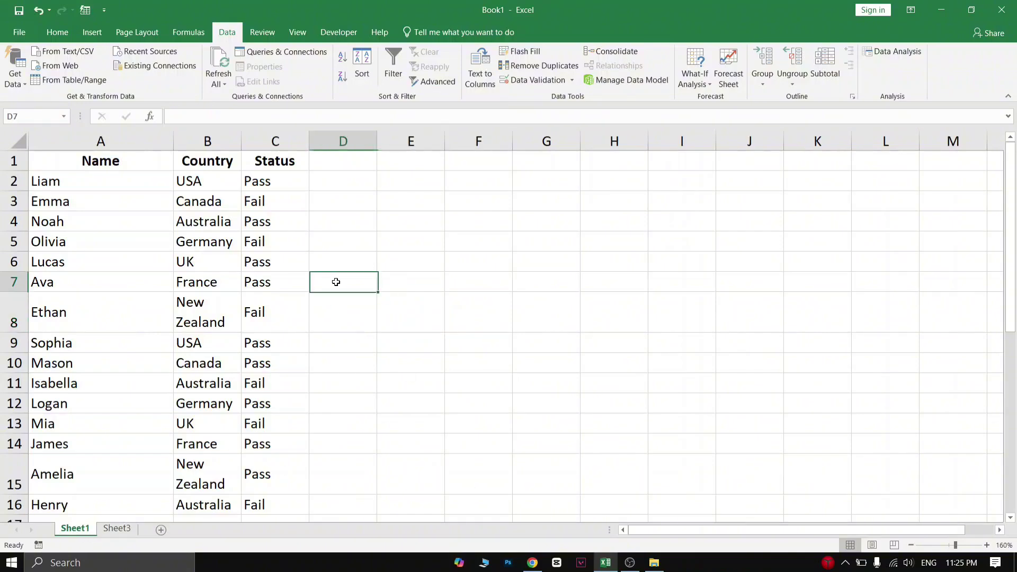
# - Open Sheet3 and select cell A1 containing the long text "people that are really good at work"
pyautogui.click(108, 530)
pyautogui.click(117, 175)
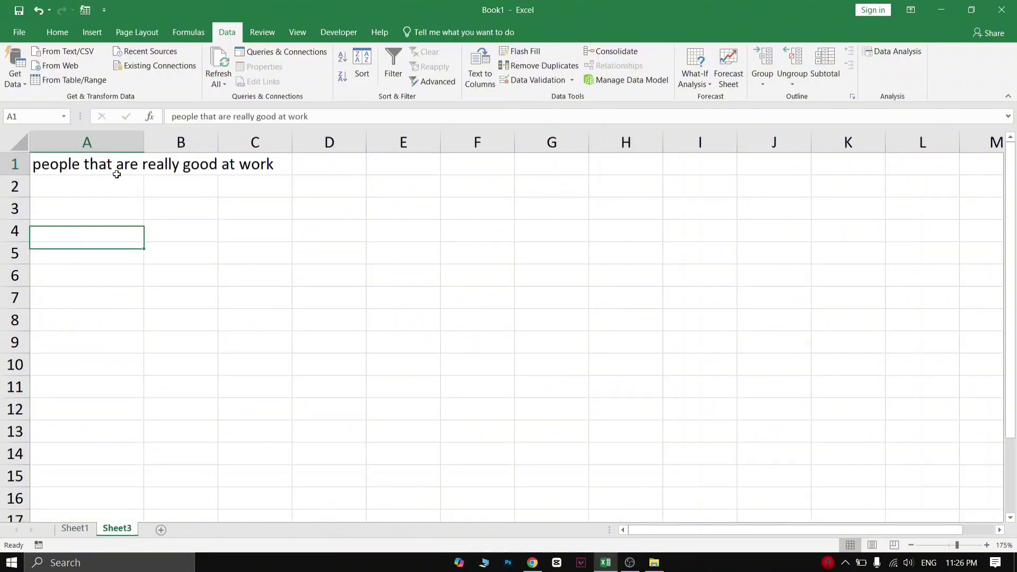
pyautogui.click(134, 189)
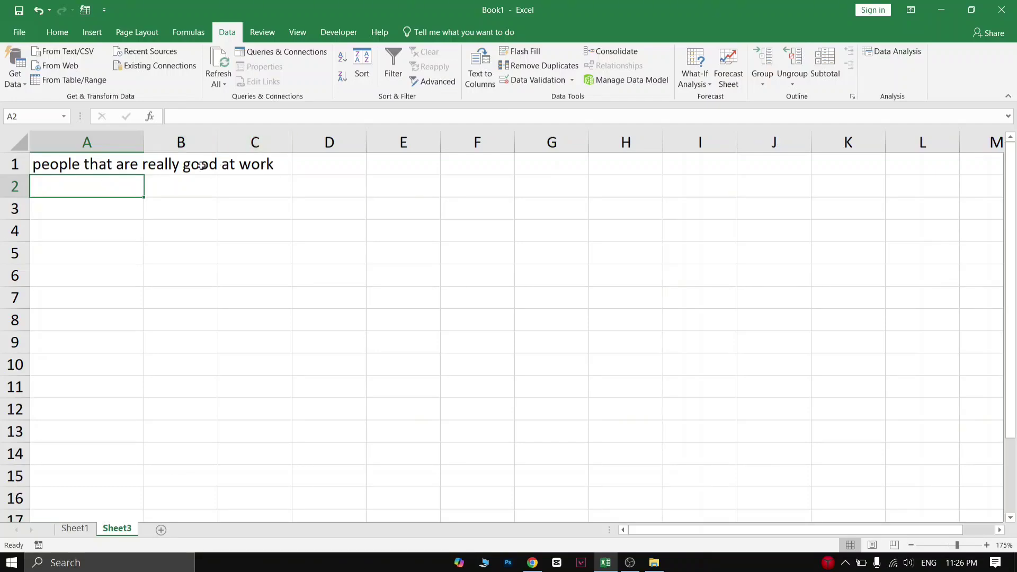
pyautogui.click(113, 170)
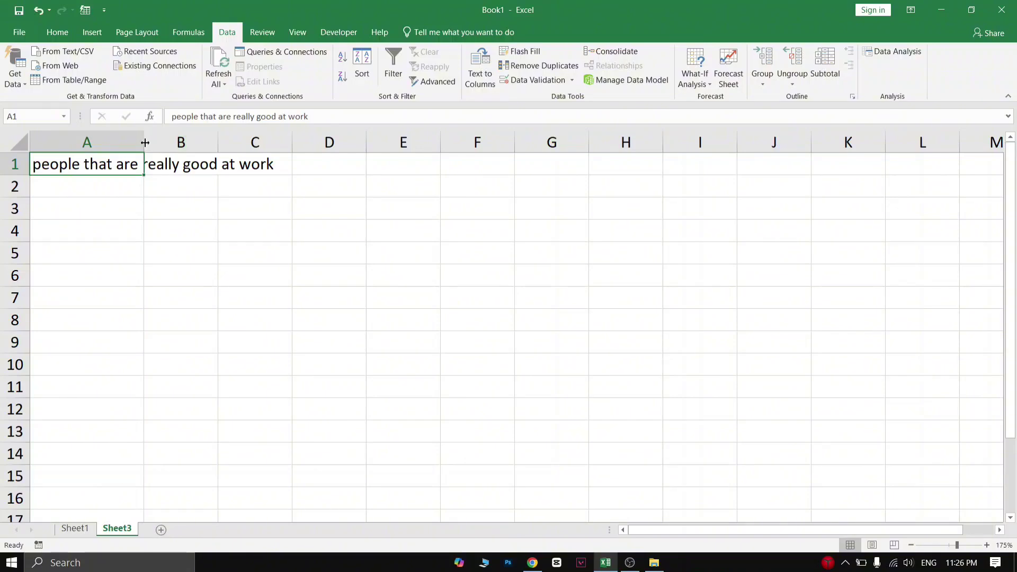
# - Try widening column A to fit the text of cell A1 on one line, and undo the width change
pyautogui.moveTo(145, 140); pyautogui.dragTo(285, 139)
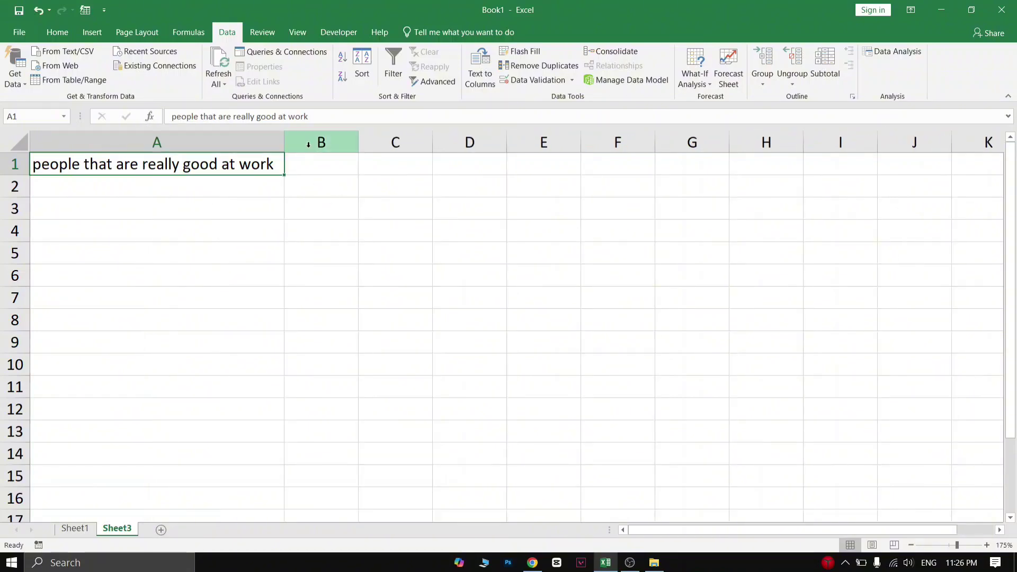
pyautogui.hotkey('ctrl', 'z')
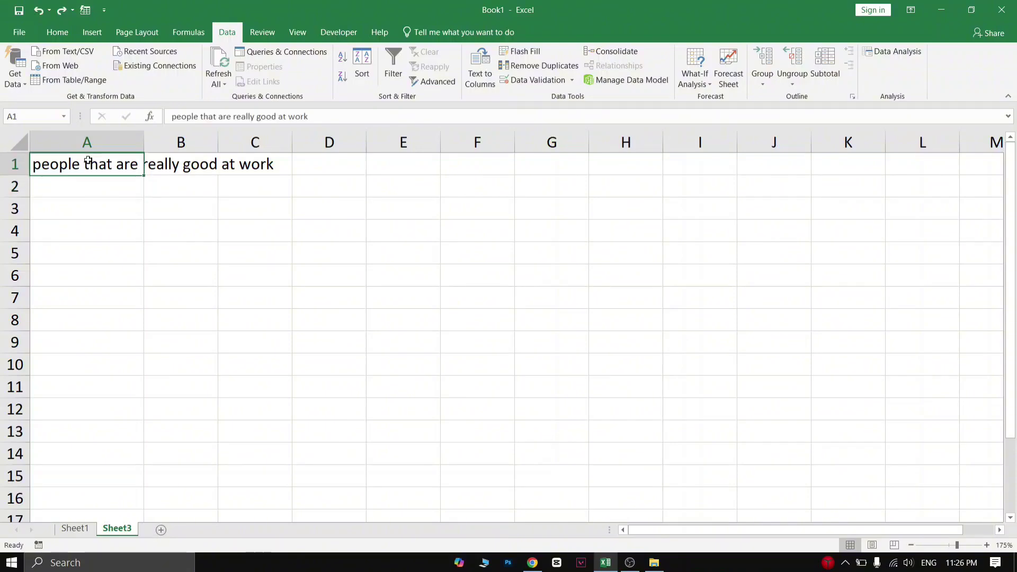
# - Wrap the text in cell A1 so it fits within the width of column A
pyautogui.click(58, 33)
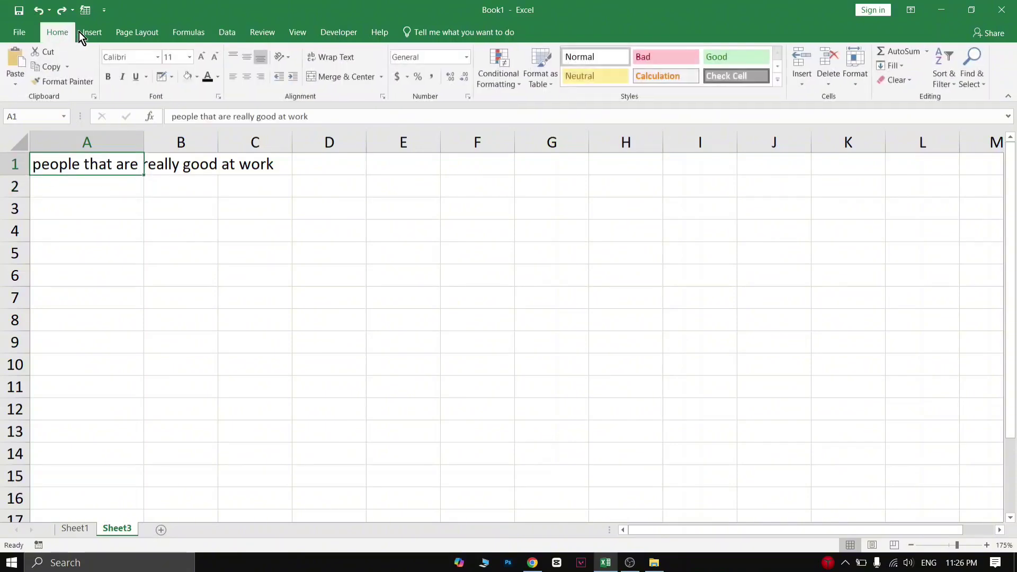
pyautogui.click(320, 57)
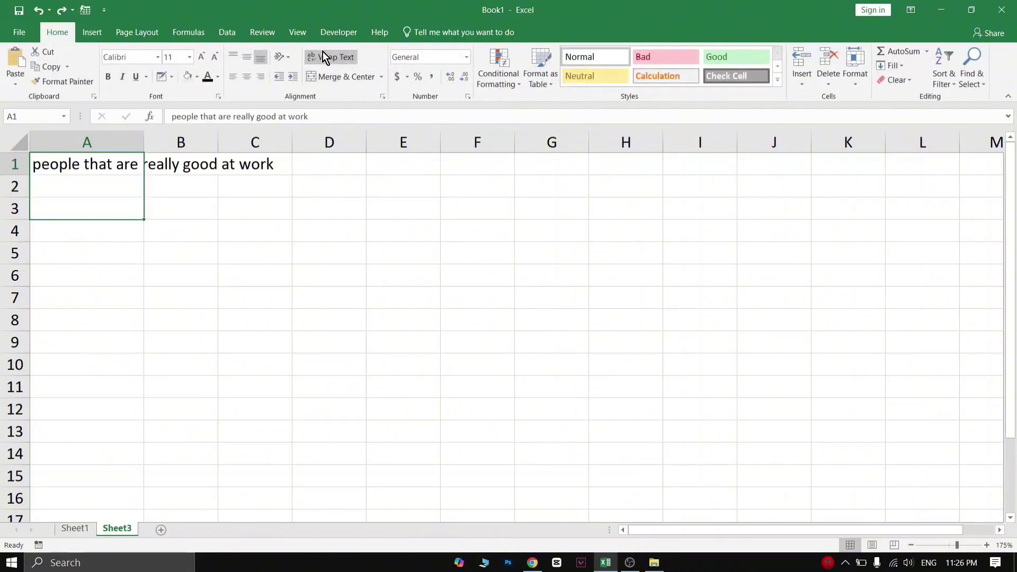
pyautogui.click(117, 224)
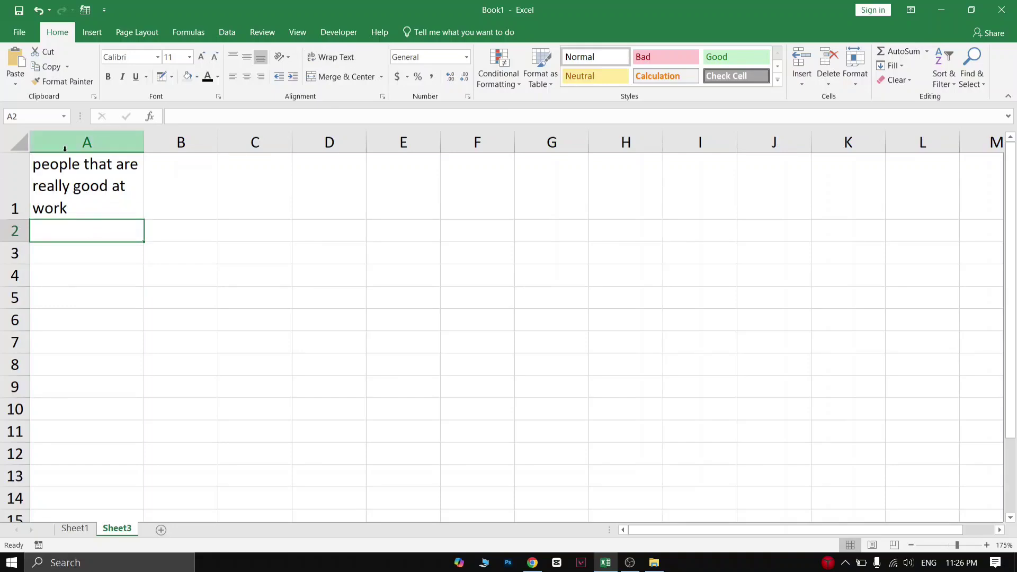
pyautogui.click(118, 199)
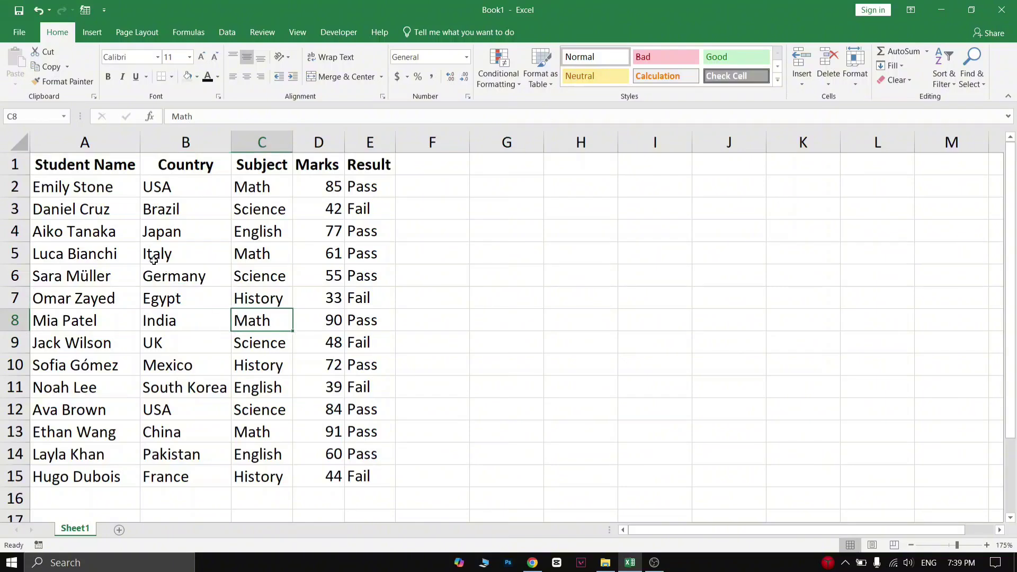
# - Examine the student results table in A1:E15, focusing on the boundary between the Subject and Marks columns
pyautogui.moveTo(117, 173); pyautogui.dragTo(386, 479)
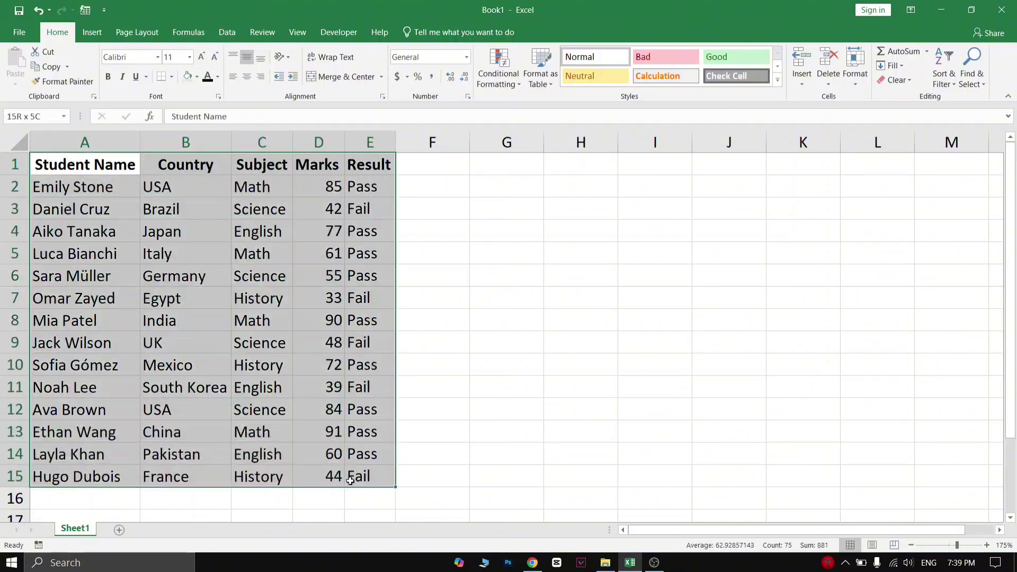
pyautogui.click(261, 207)
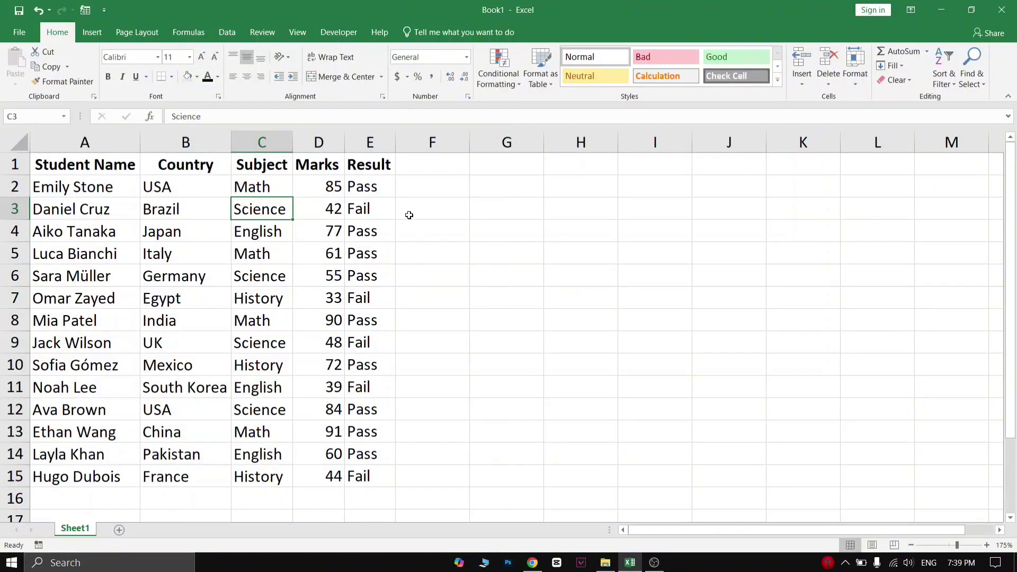
pyautogui.click(282, 173)
pyautogui.click(303, 171)
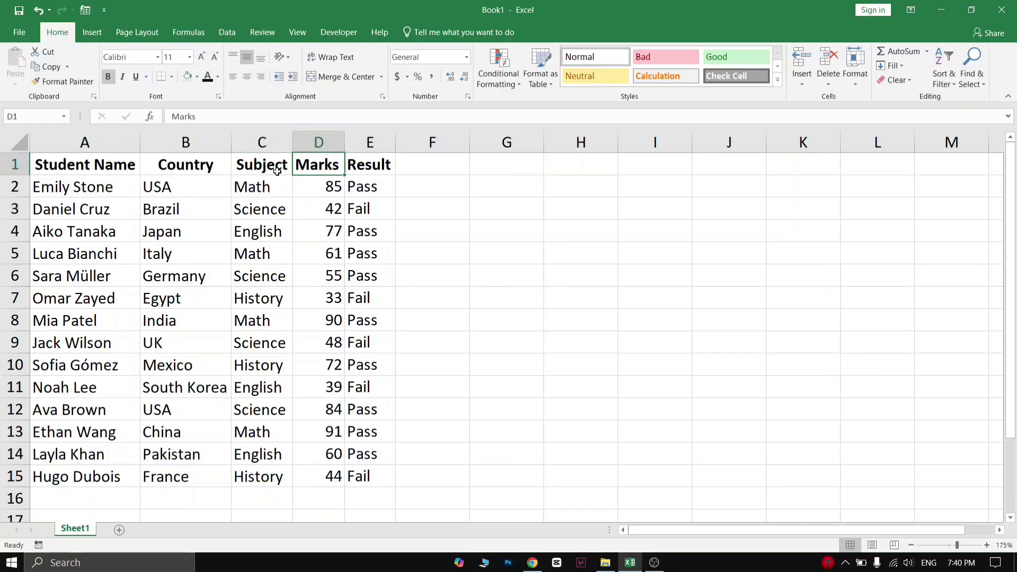
pyautogui.click(291, 171)
pyautogui.click(301, 175)
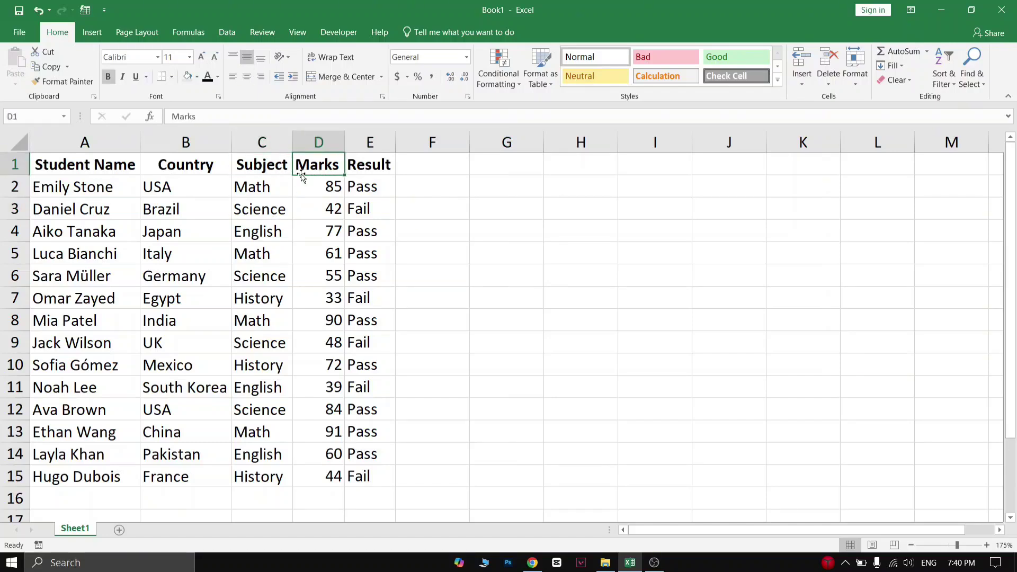
# - Insert a new column between Subject and Marks and enter "Papers" as its header in D1
pyautogui.rightClick(310, 143)
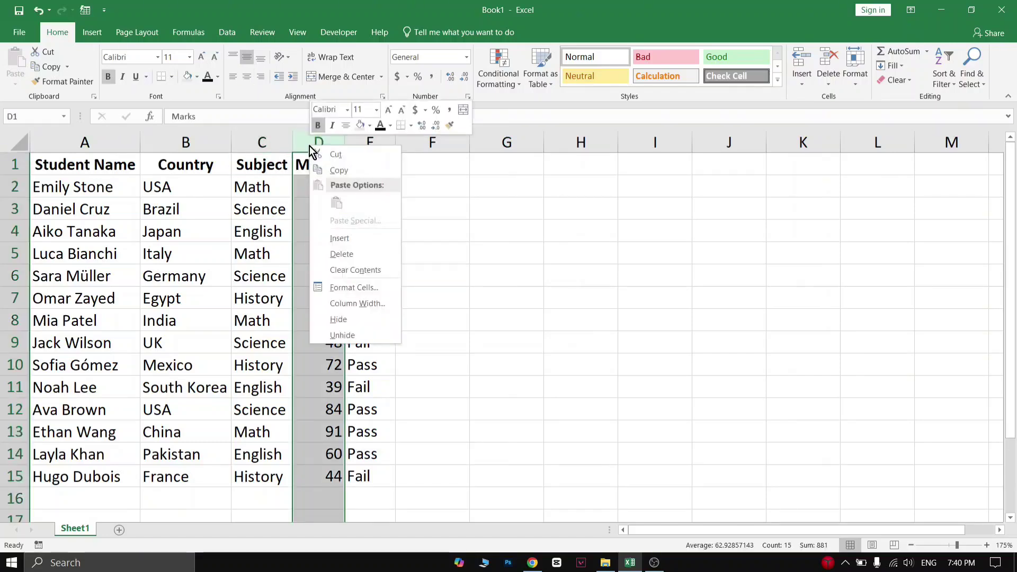
pyautogui.click(350, 238)
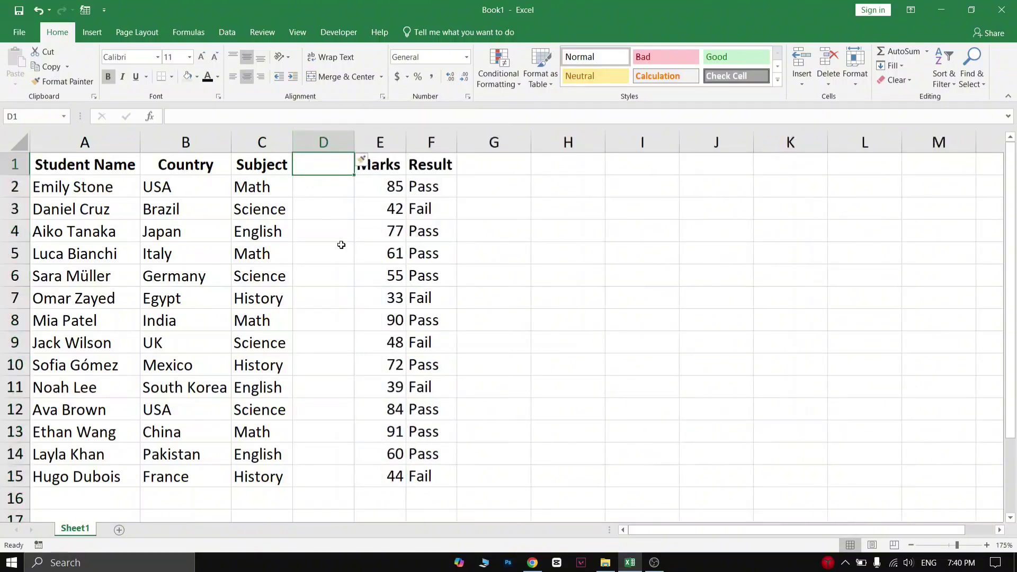
pyautogui.write('pA')
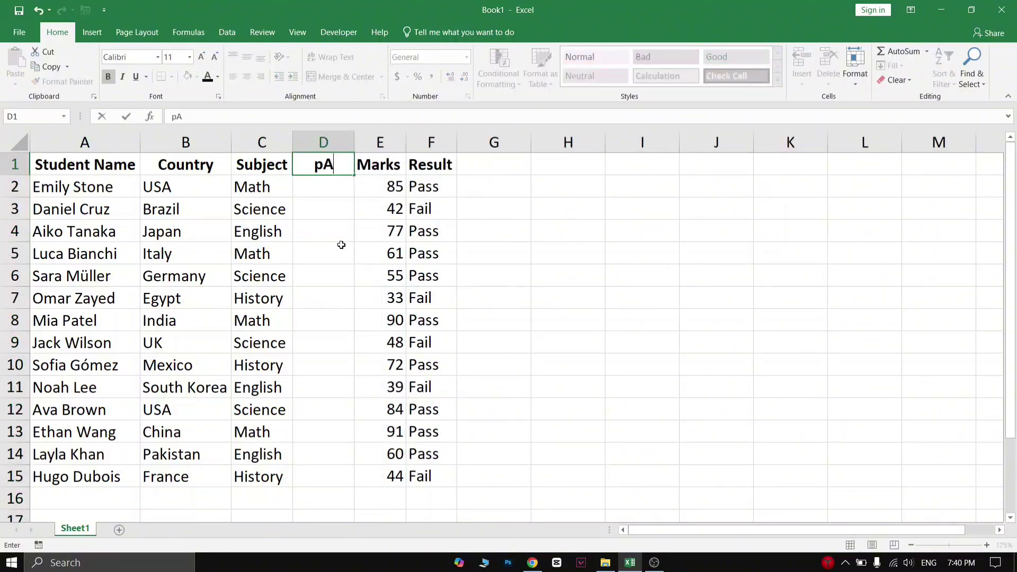
pyautogui.press('BackSpace')
pyautogui.press('BackSpace')
pyautogui.write('Papers')
pyautogui.press('Return')
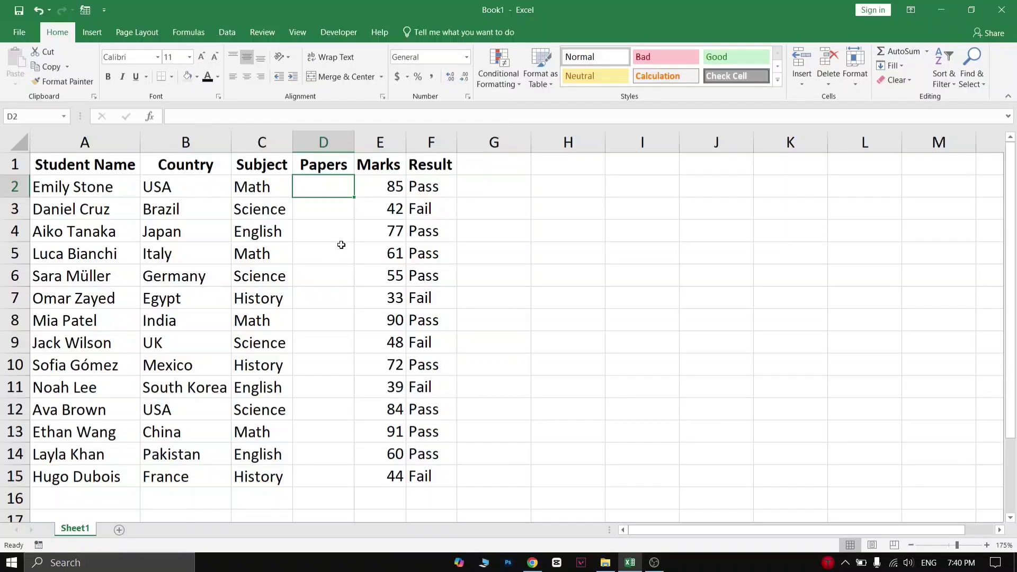
# - Insert a new blank row above the table's header row
pyautogui.rightClick(22, 168)
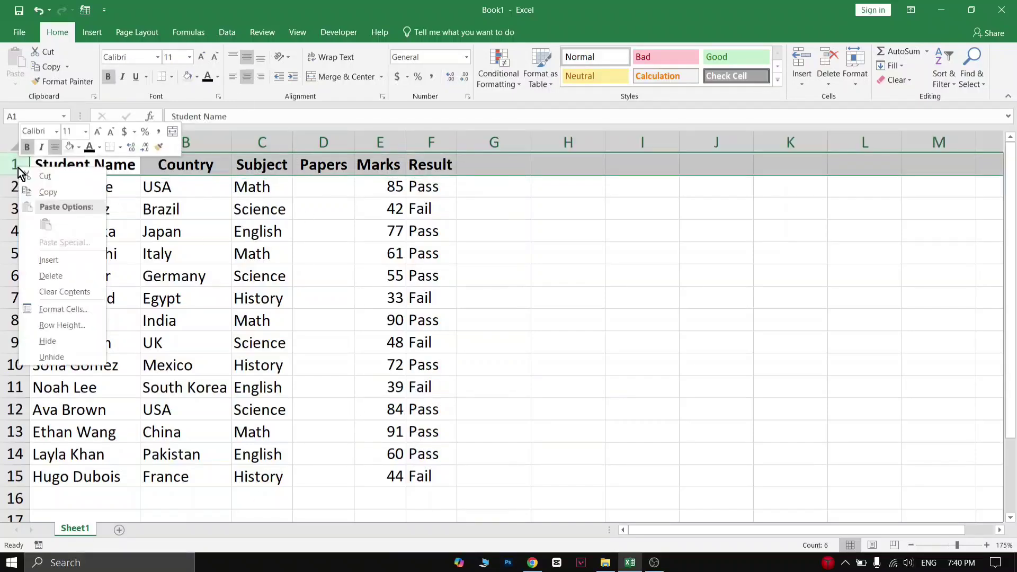
pyautogui.click(54, 259)
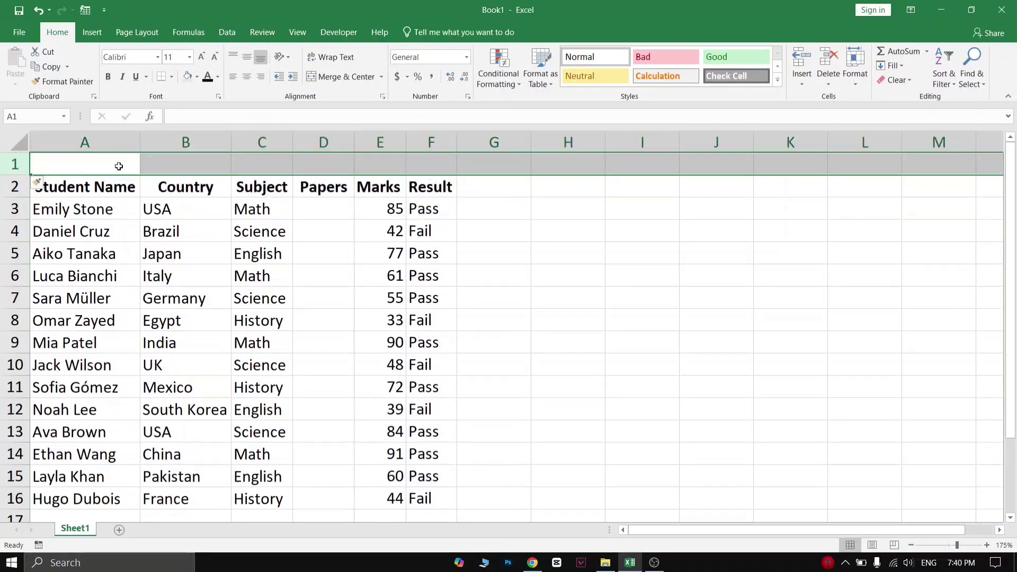
pyautogui.click(265, 255)
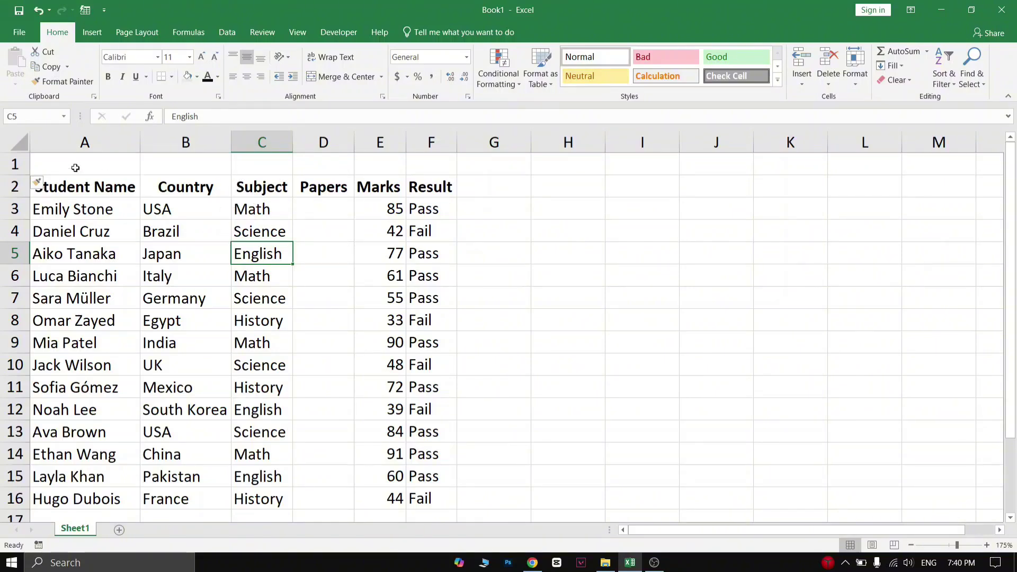
# - Enter "StudentsReports" as the table title in cell C1 and make it bold
pyautogui.click(252, 167)
pyautogui.write('Sctude')
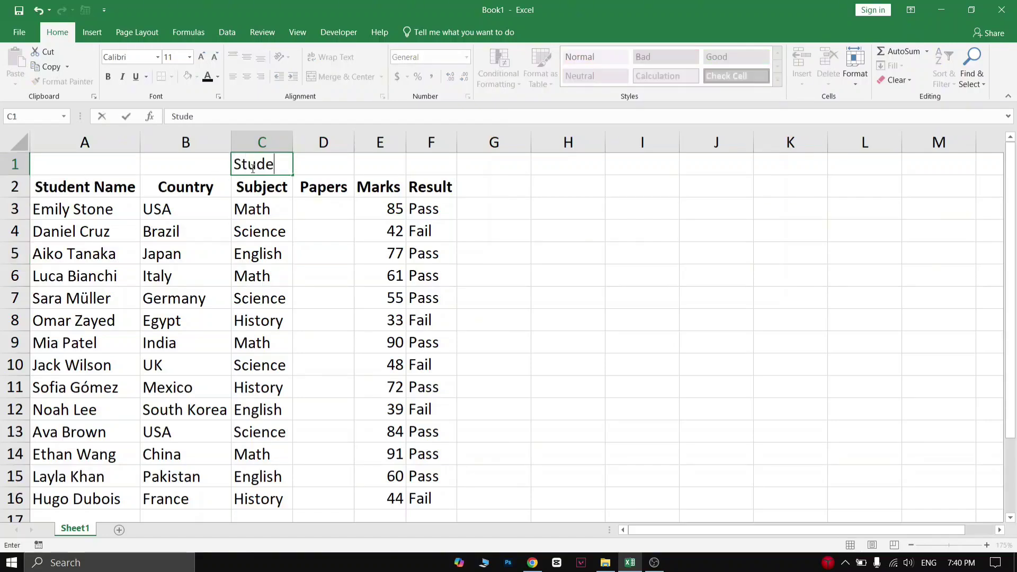
pyautogui.write('ntsReports')
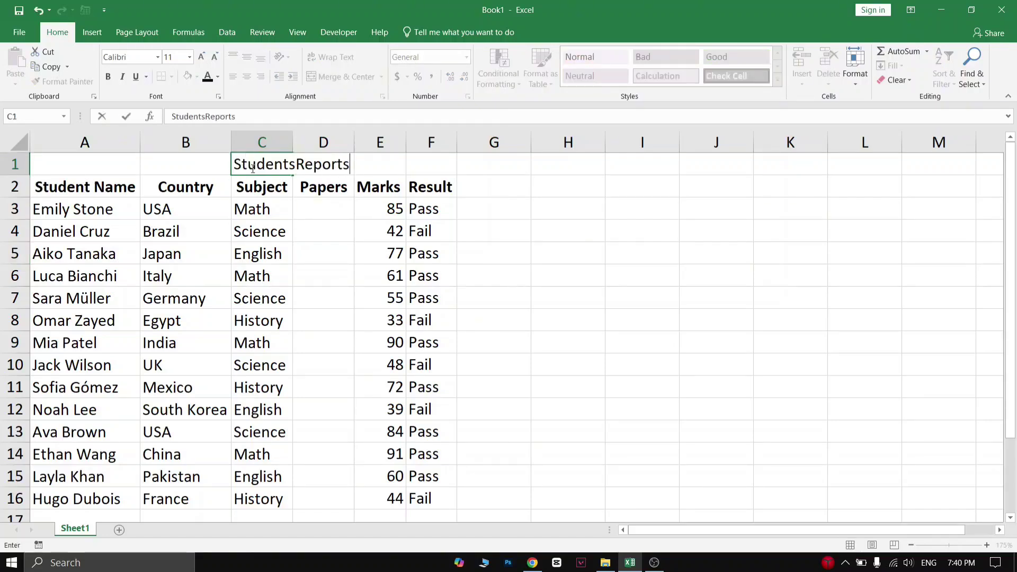
pyautogui.press('Return')
pyautogui.click(204, 205)
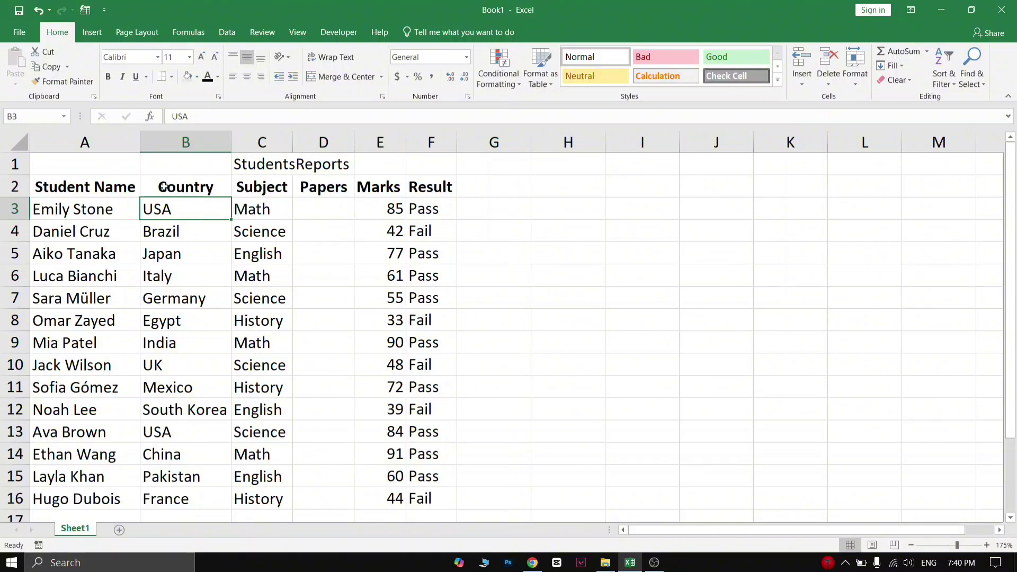
pyautogui.click(338, 172)
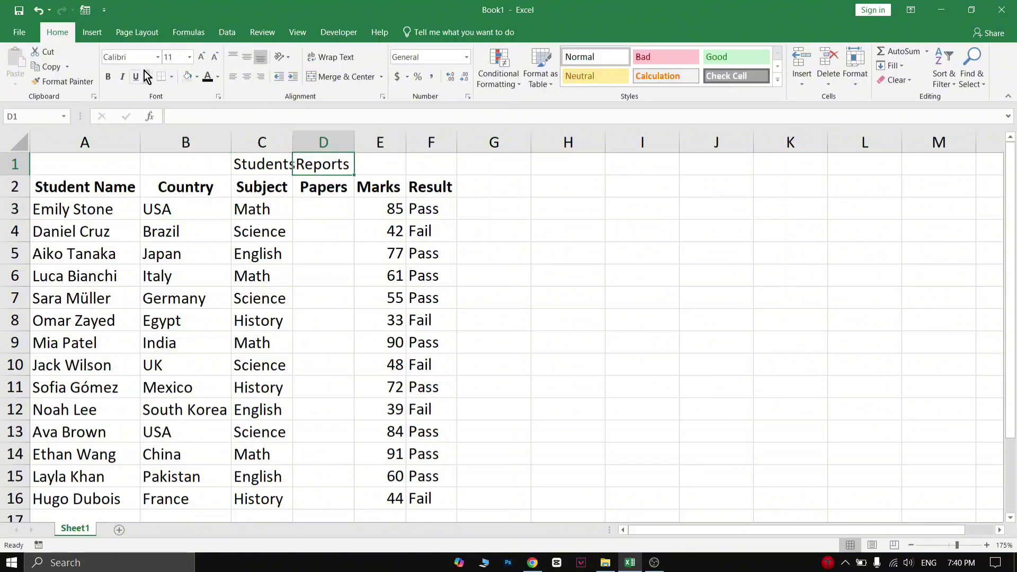
pyautogui.click(271, 158)
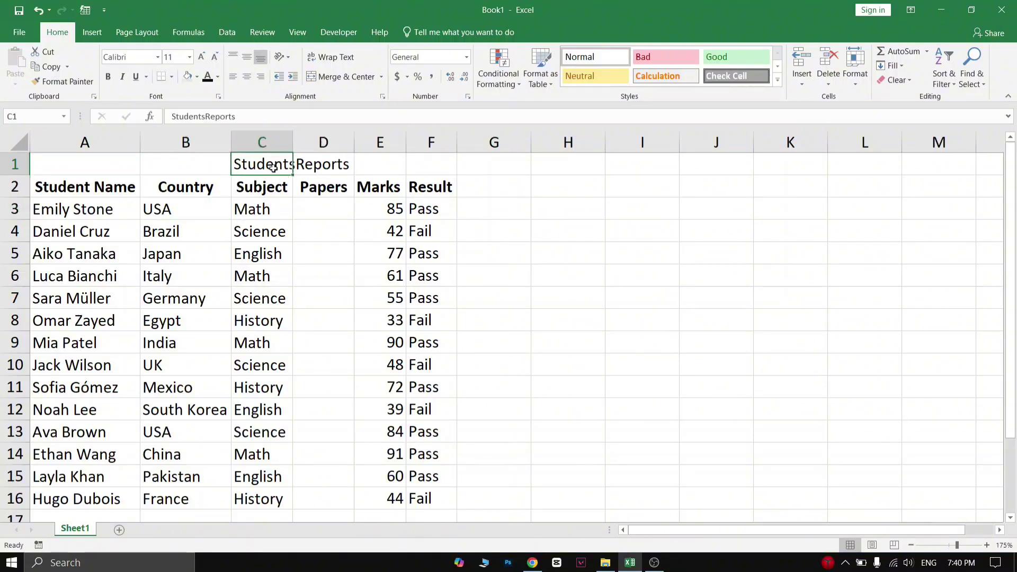
pyautogui.hotkey('ctrl', 'b')
pyautogui.click(268, 274)
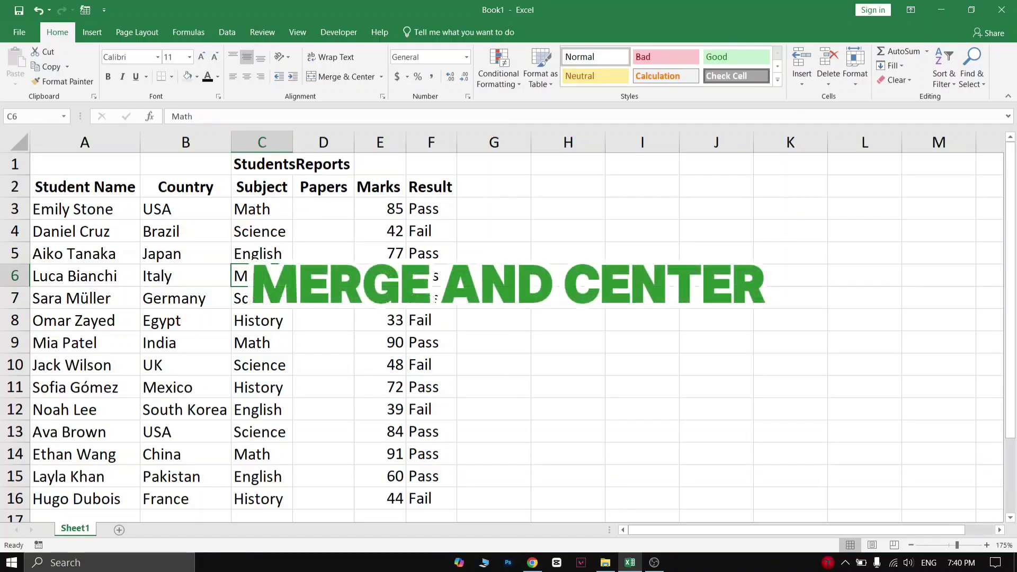
# - Merge and center the title across cells A1:F1
pyautogui.moveTo(75, 165); pyautogui.dragTo(424, 169)
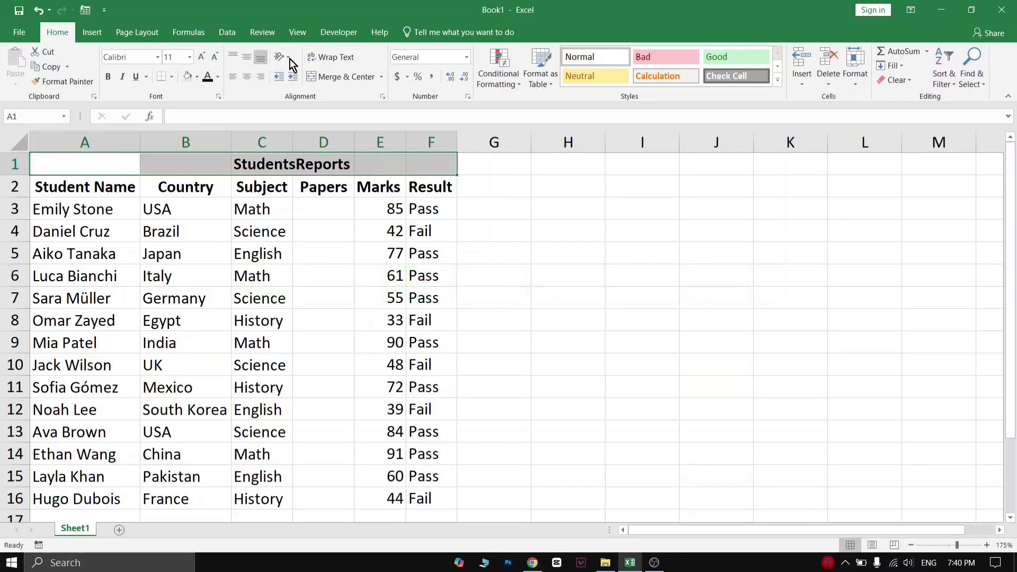
pyautogui.click(330, 81)
pyautogui.click(268, 204)
pyautogui.click(259, 268)
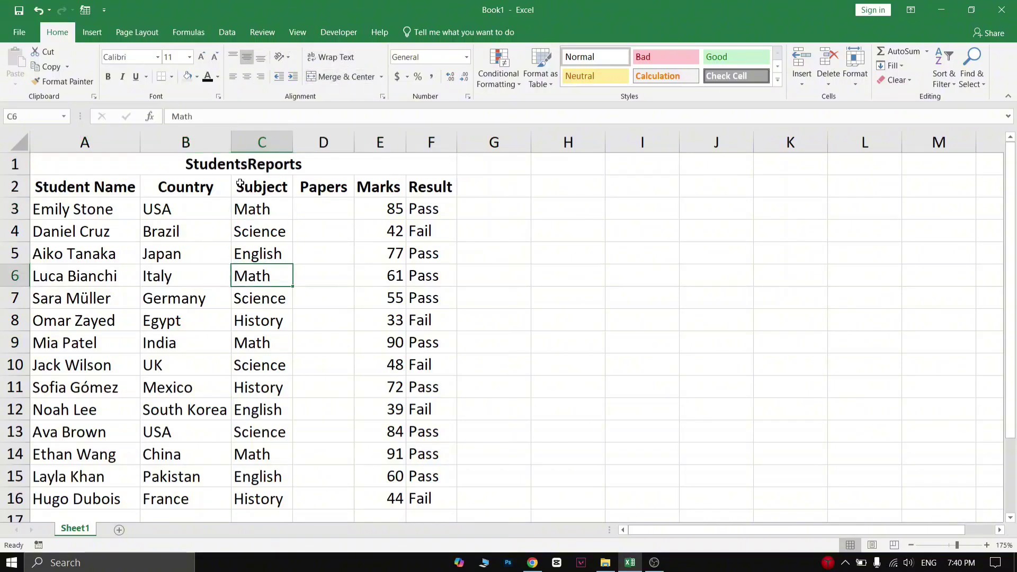
# - Fill the merged title cell in row 1 with light gray
pyautogui.click(271, 171)
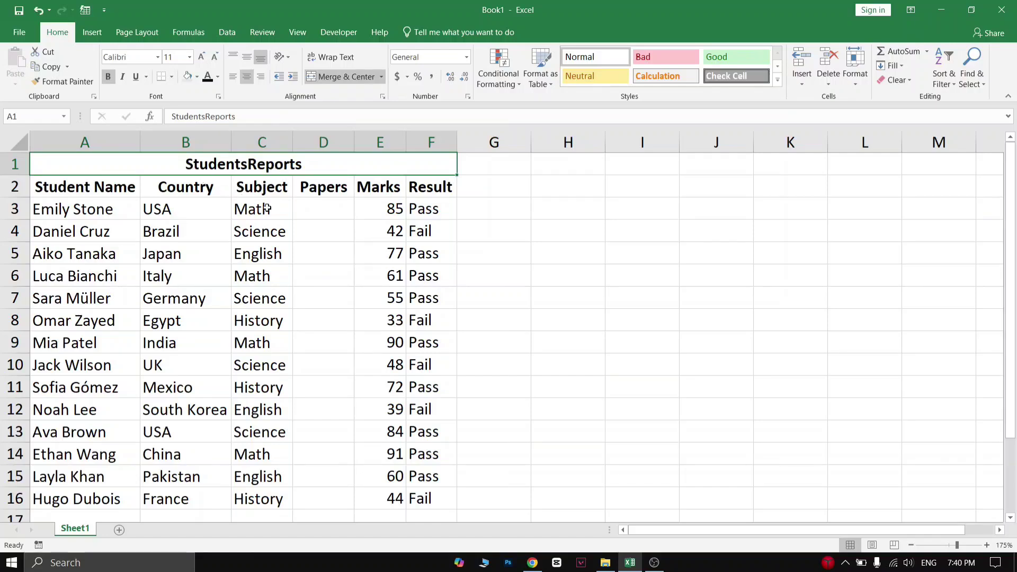
pyautogui.click(187, 76)
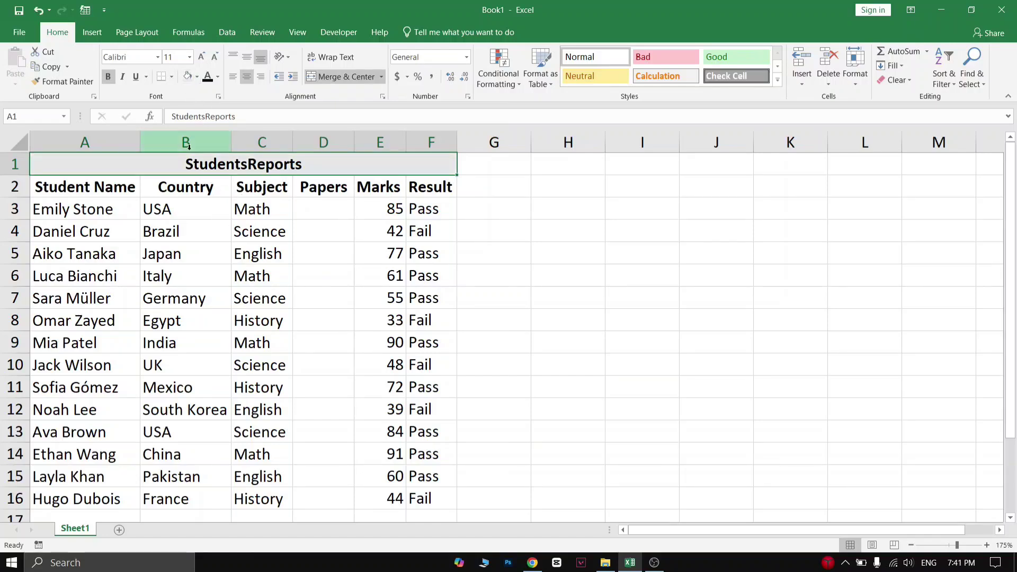
pyautogui.click(228, 191)
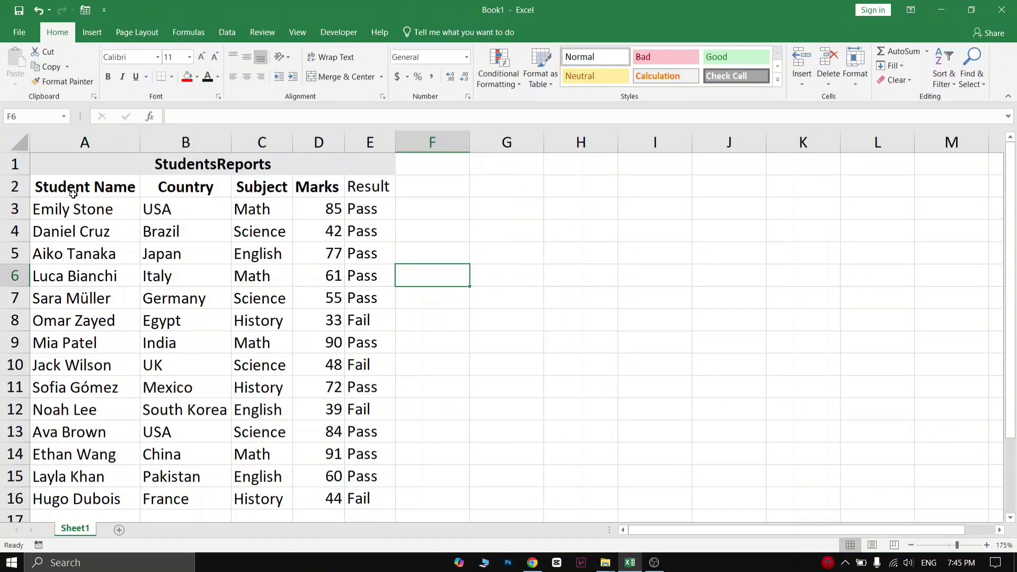
# - Examine the student results table in A2:E16, focusing on the Fail entries in the Result column
pyautogui.moveTo(74, 188); pyautogui.dragTo(356, 496)
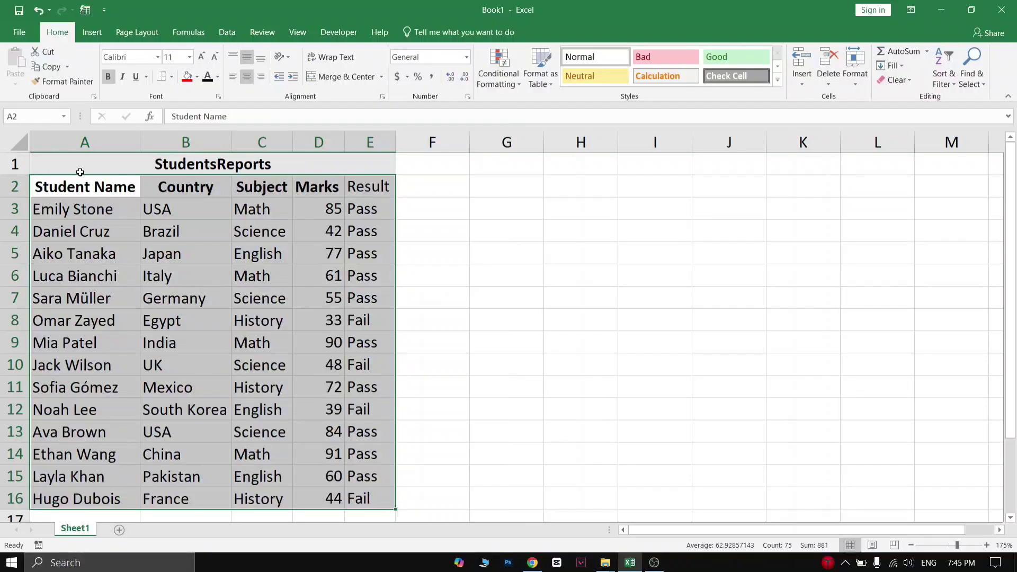
pyautogui.click(453, 223)
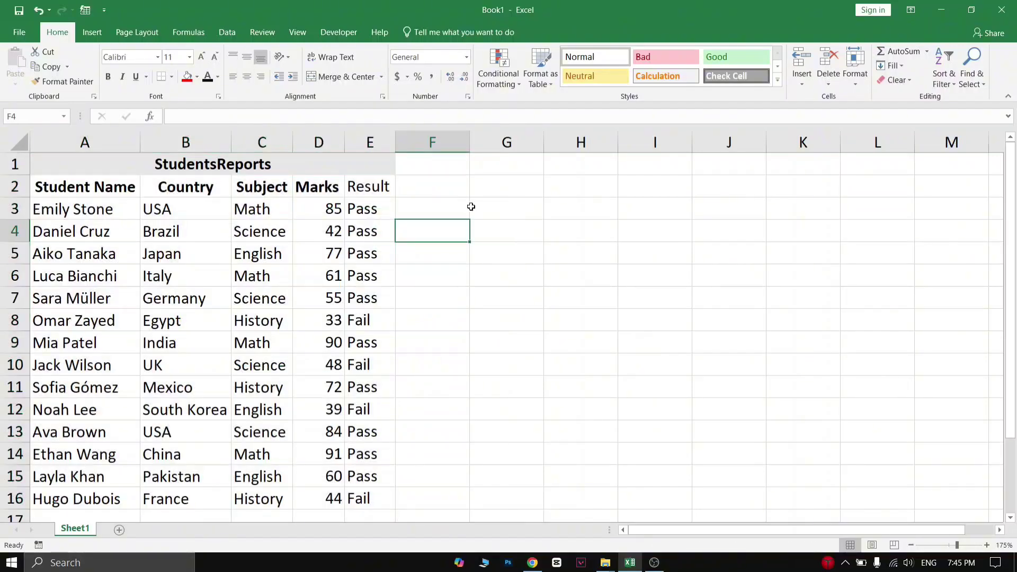
pyautogui.click(370, 319)
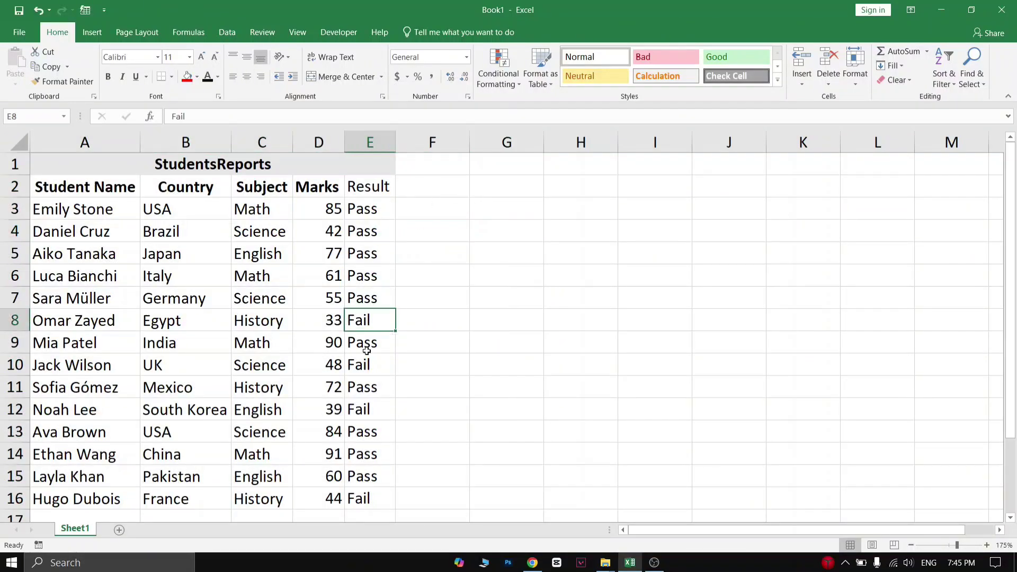
pyautogui.click(369, 379)
pyautogui.click(369, 410)
pyautogui.click(360, 366)
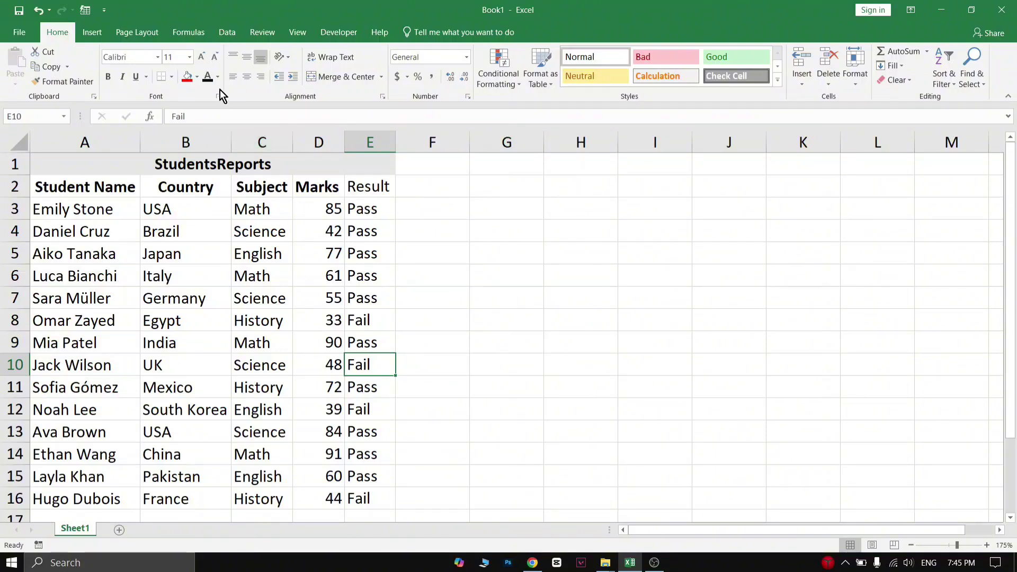
# - Try filling the Fail cells E8, E10, E12 and E16 with red one at a time
pyautogui.click(369, 327)
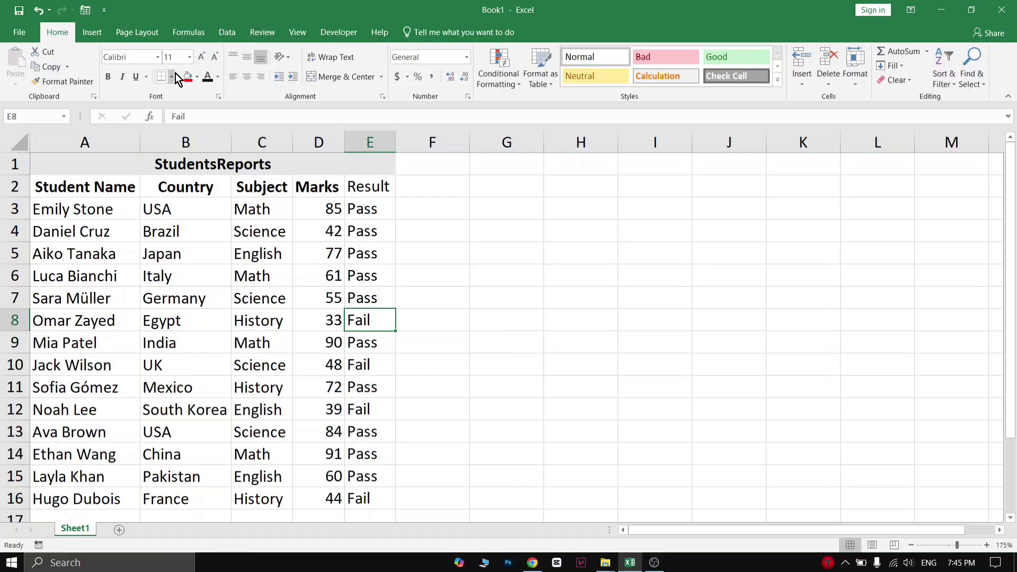
pyautogui.click(186, 77)
pyautogui.click(379, 360)
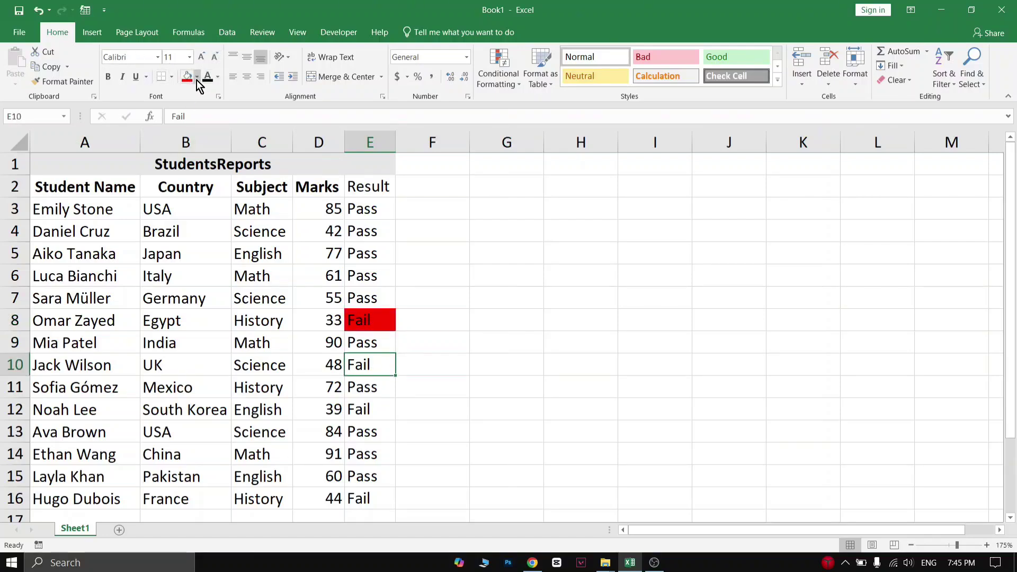
pyautogui.click(187, 77)
pyautogui.click(361, 411)
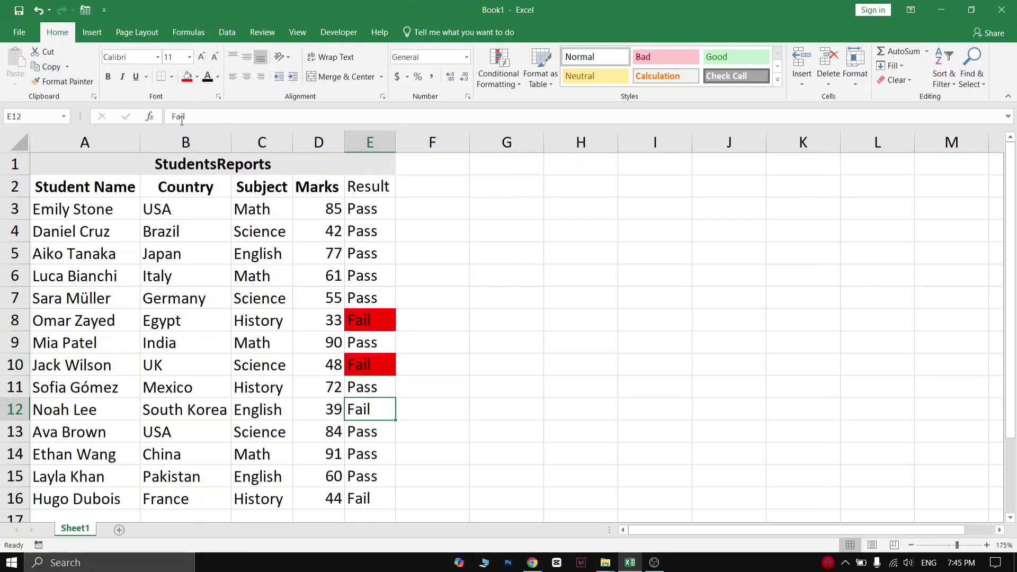
pyautogui.click(186, 77)
pyautogui.click(366, 499)
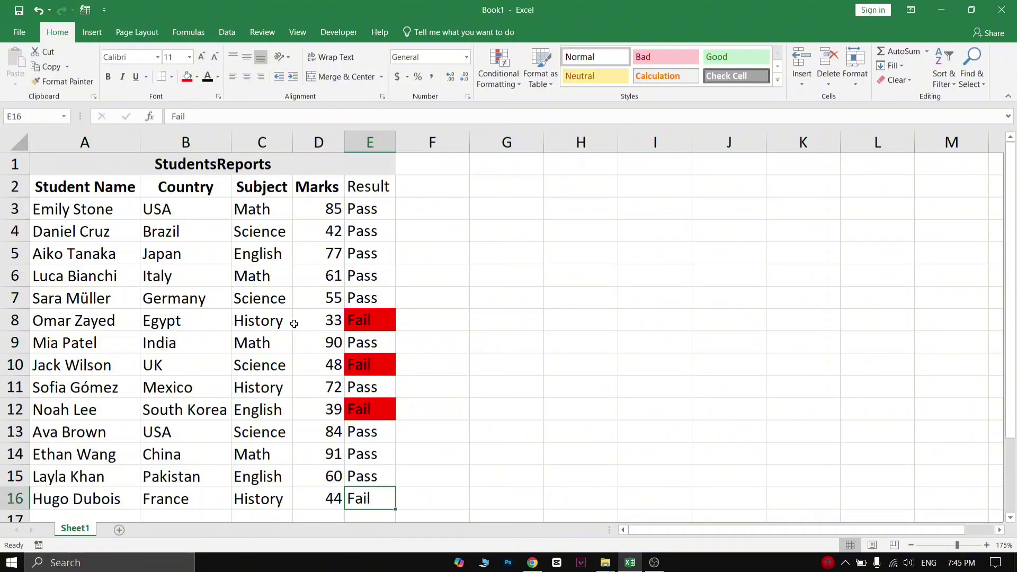
pyautogui.click(186, 77)
# - Undo the red fills on the Fail cells in the Result column
pyautogui.hotkey('ctrl', 'z')
pyautogui.hotkey('ctrl', 'z')
pyautogui.hotkey('ctrl', 'z')
pyautogui.hotkey('ctrl', 'z')
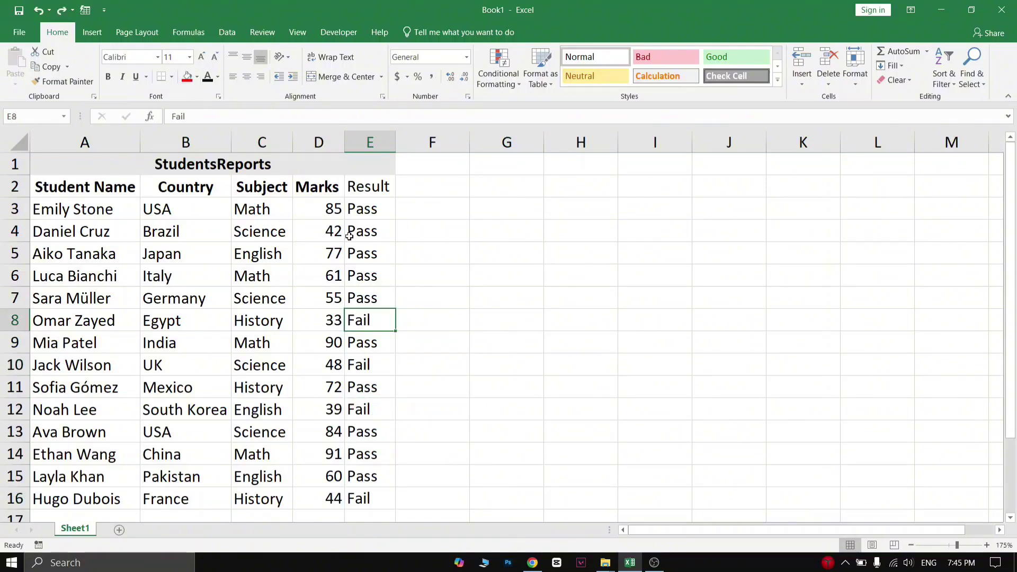
# - Set up an Equal To conditional formatting rule on the Result column that matches "fail"
pyautogui.click(370, 142)
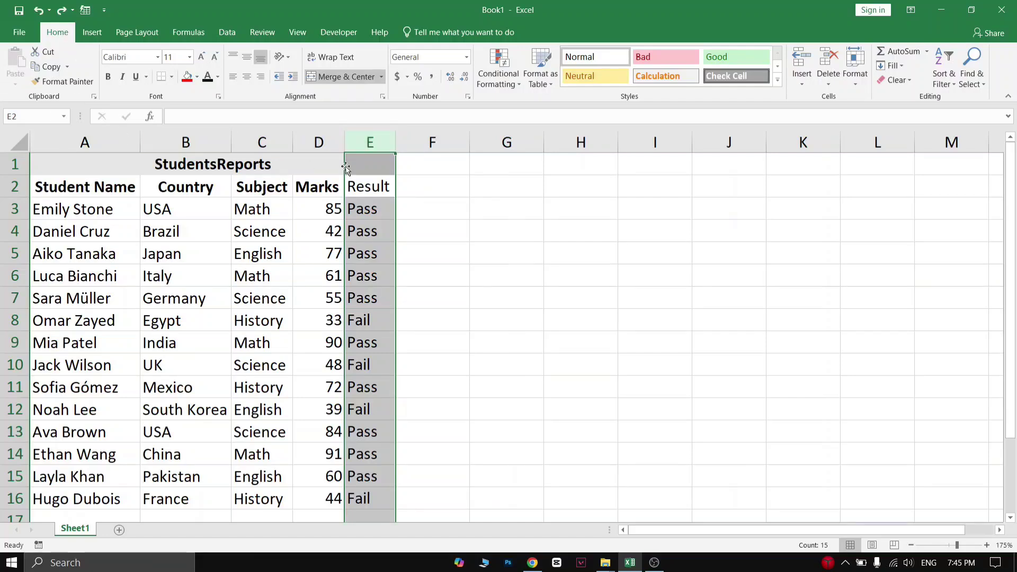
pyautogui.click(512, 73)
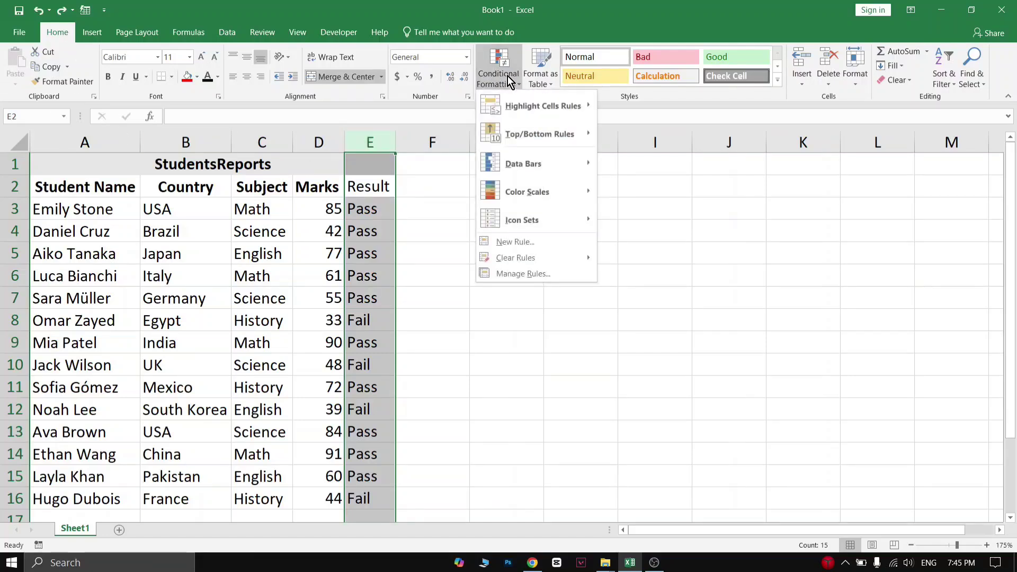
pyautogui.moveTo(507, 112)
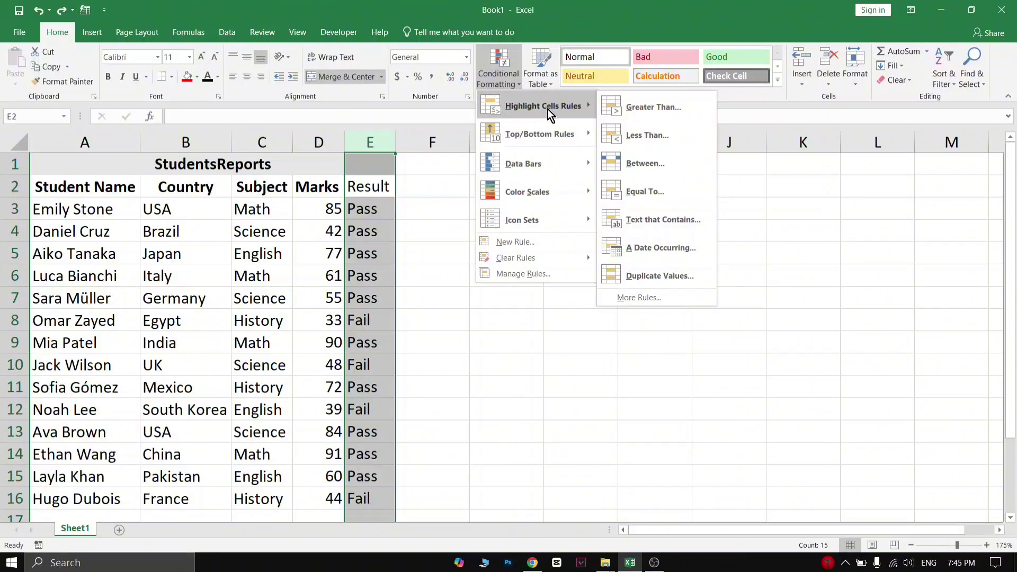
pyautogui.click(644, 192)
pyautogui.write('fai')
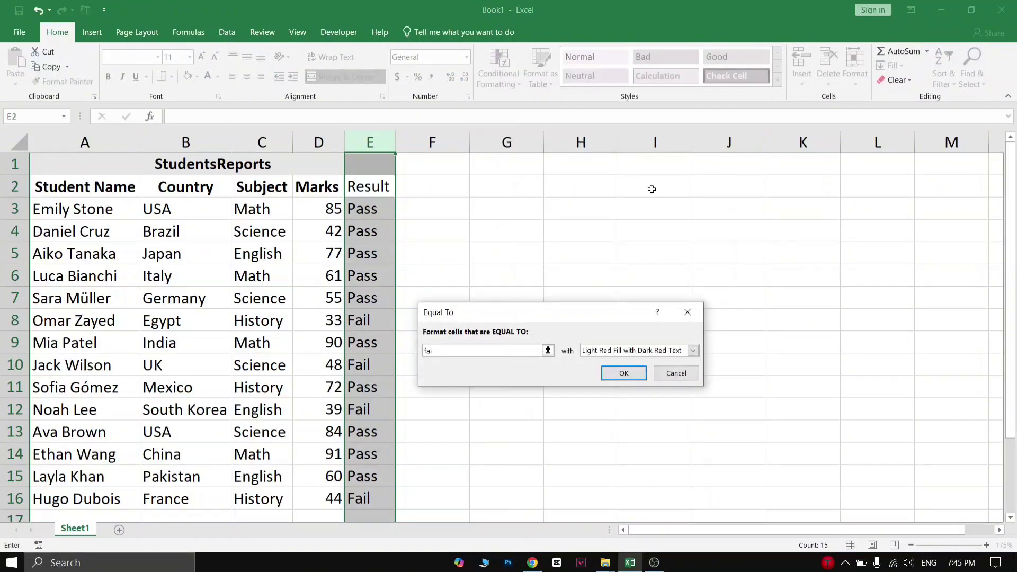
pyautogui.write('l')
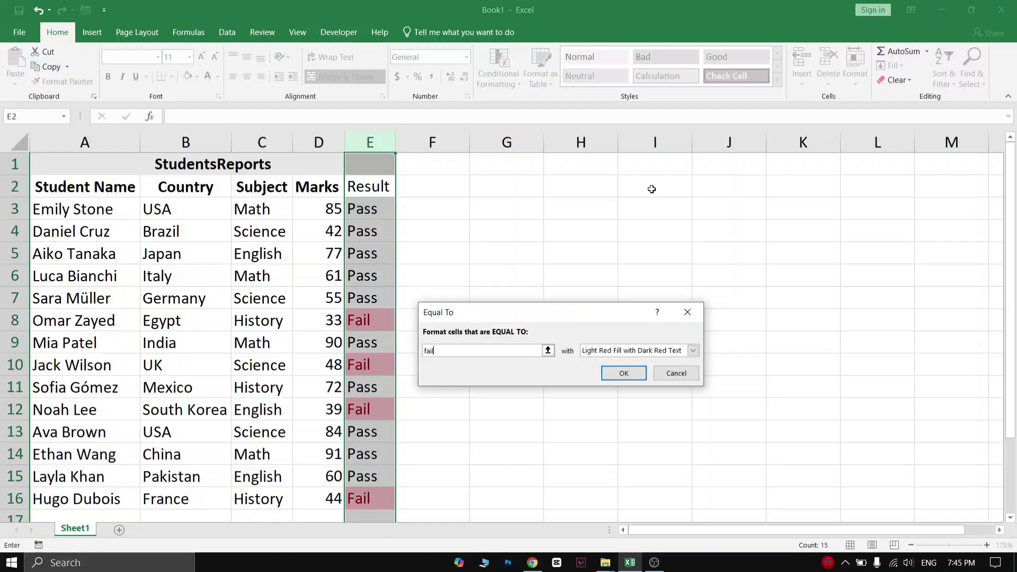
# - Try the rule's Yellow Fill with Dark Yellow Text and Green Fill with Dark Green Text formats
pyautogui.click(642, 347)
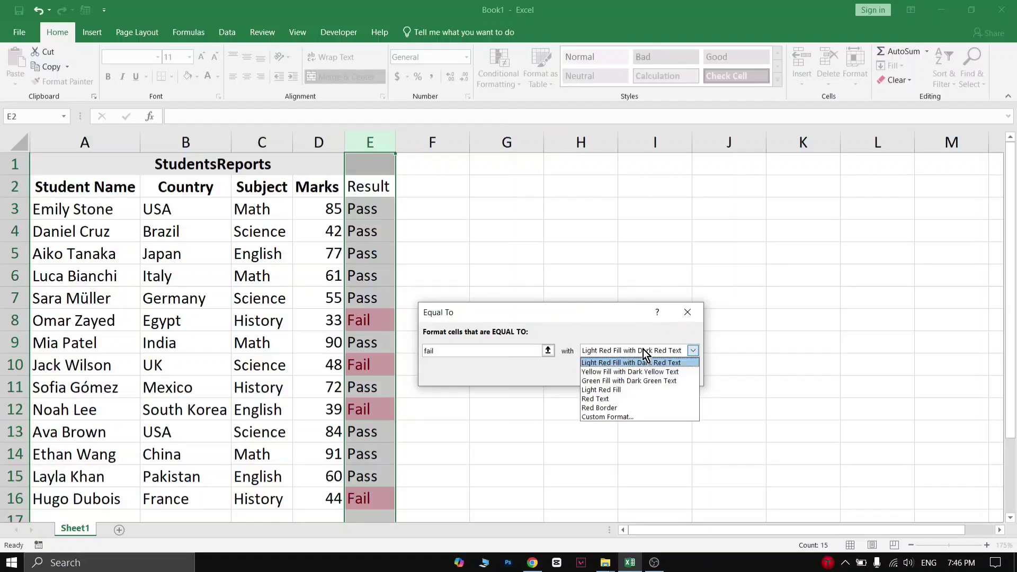
pyautogui.click(619, 371)
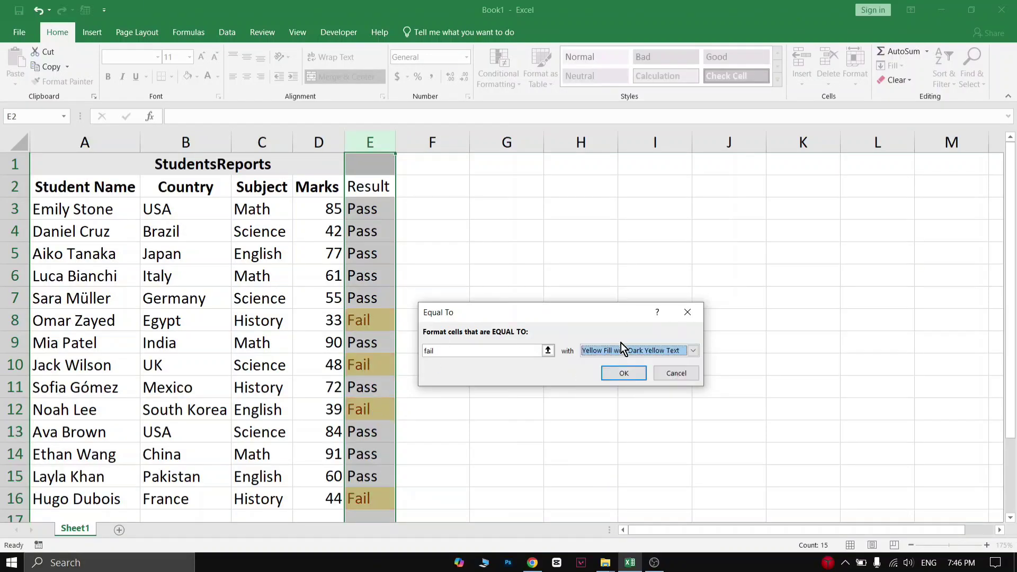
pyautogui.click(621, 346)
pyautogui.click(604, 386)
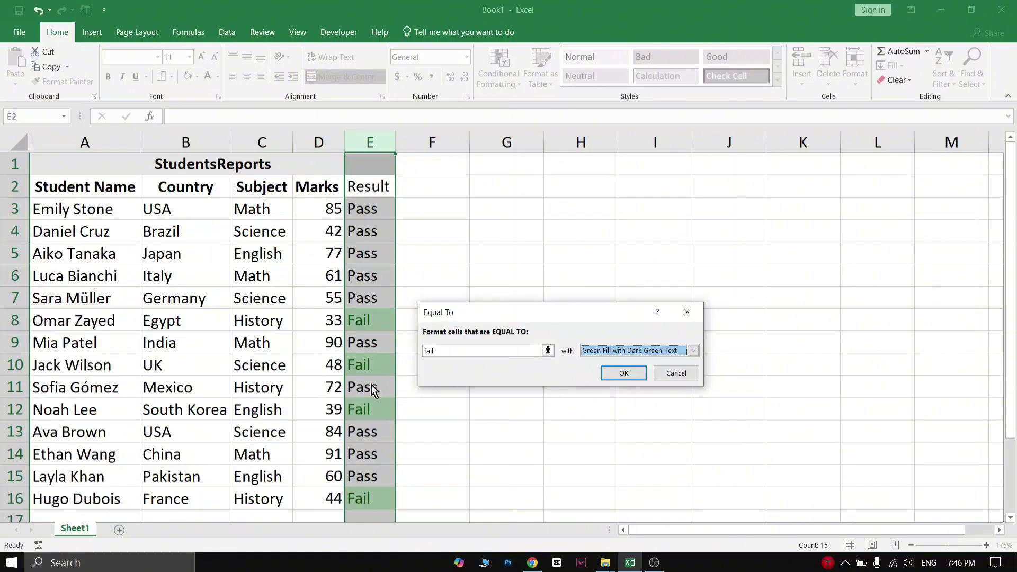
# - Set the rule's format to Light Red Fill with Dark Red Text and apply it to the Result column
pyautogui.click(642, 352)
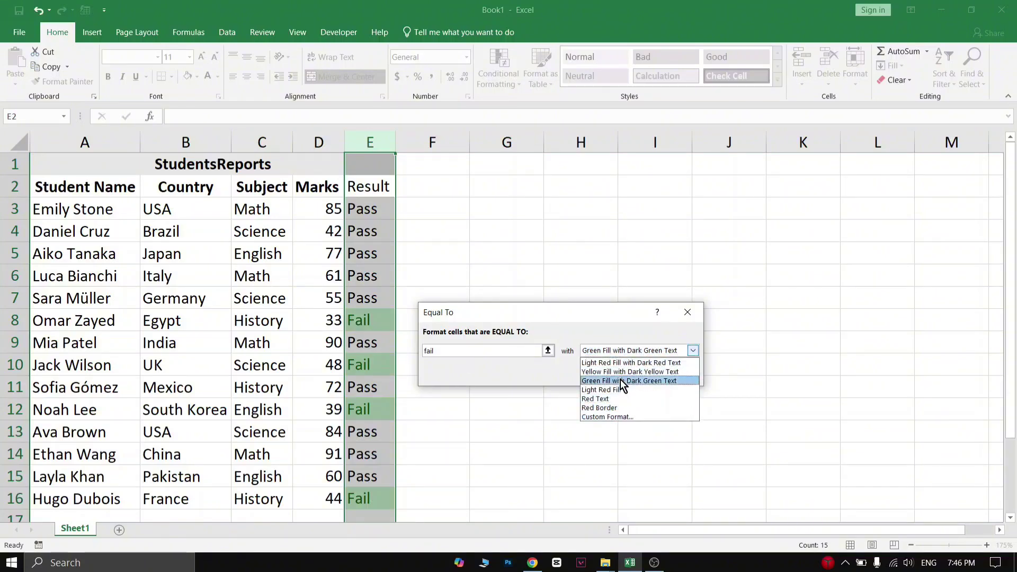
pyautogui.click(616, 351)
pyautogui.click(618, 352)
pyautogui.click(621, 362)
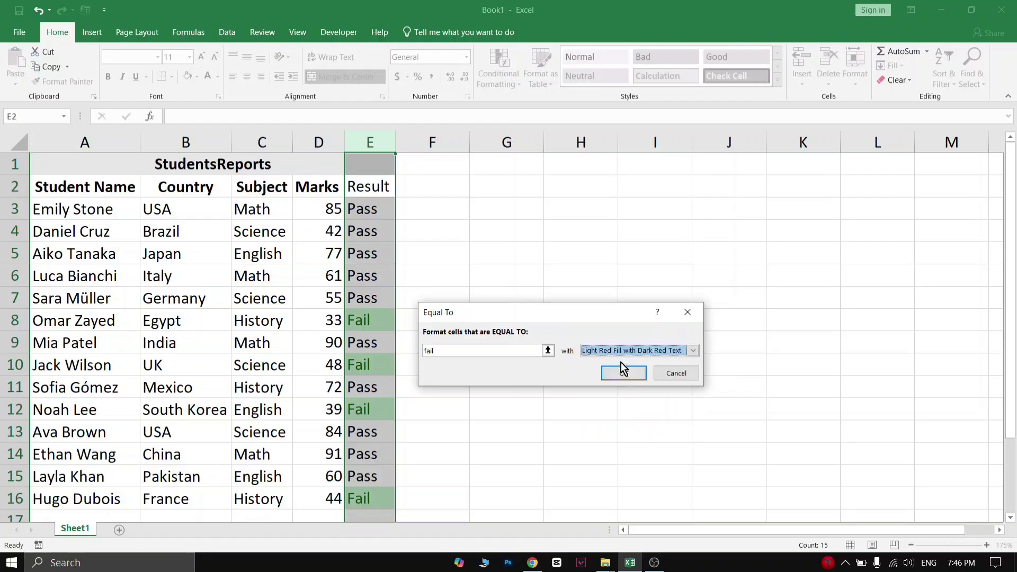
pyautogui.click(620, 371)
pyautogui.click(503, 389)
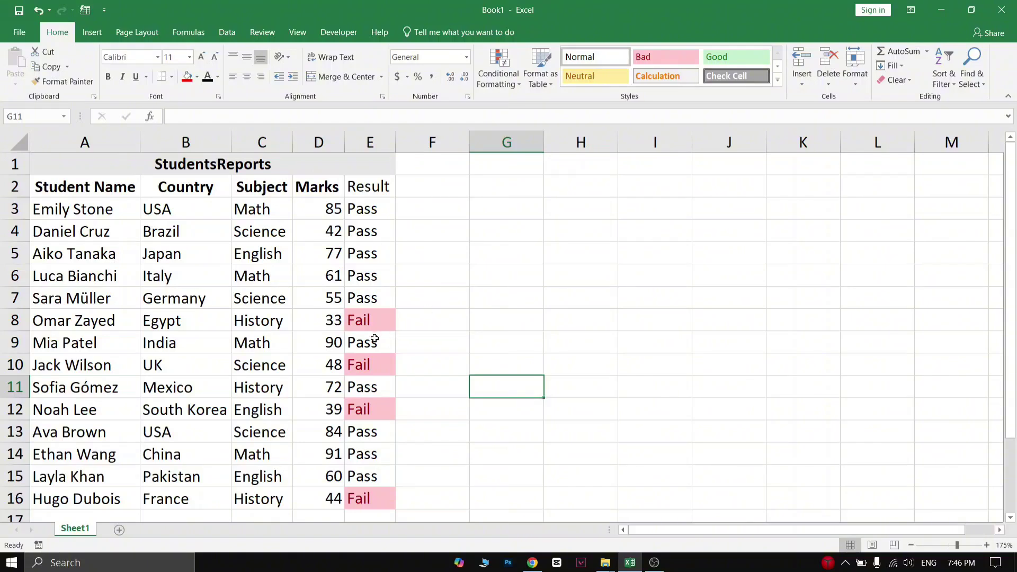
# - Change the Result value in cell E8 to Pass
pyautogui.moveTo(323, 208); pyautogui.dragTo(321, 498)
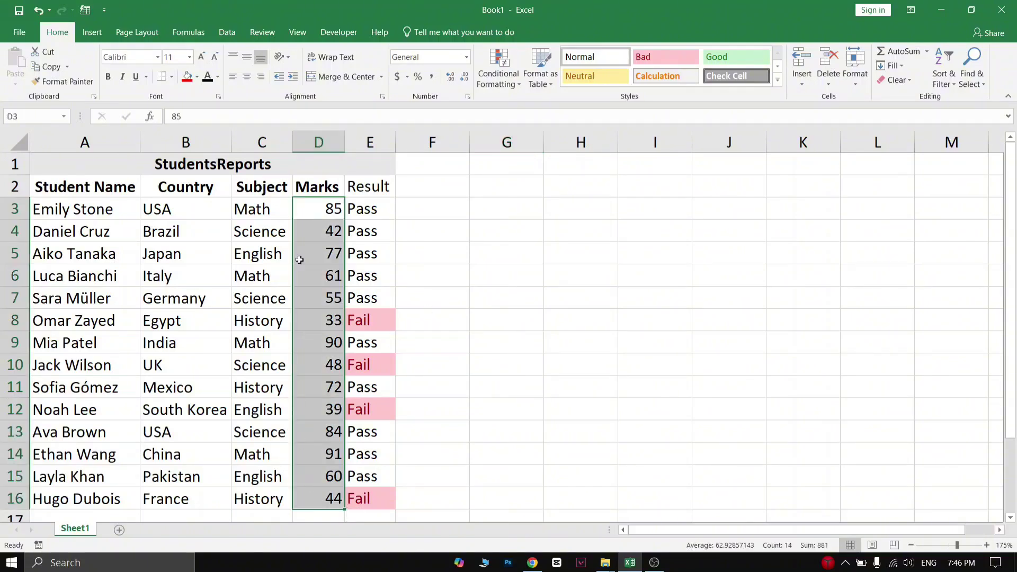
pyautogui.click(418, 293)
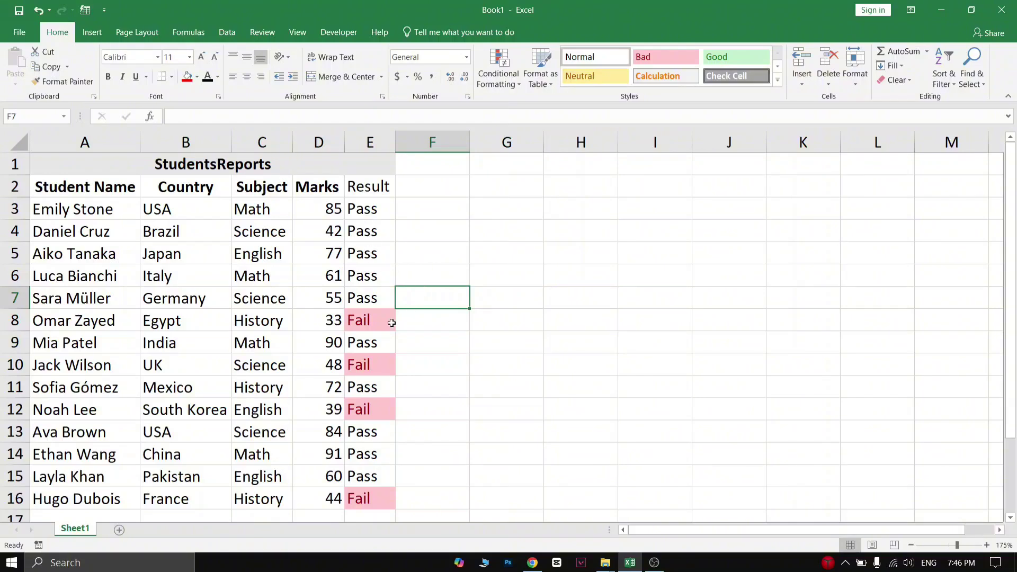
pyautogui.click(374, 324)
pyautogui.write('Pass')
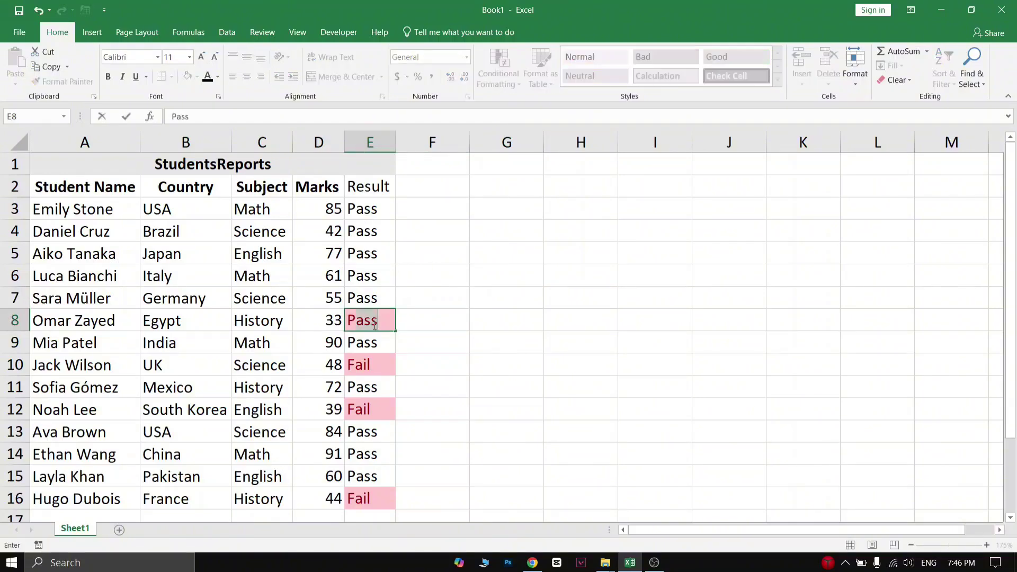
pyautogui.press('Return')
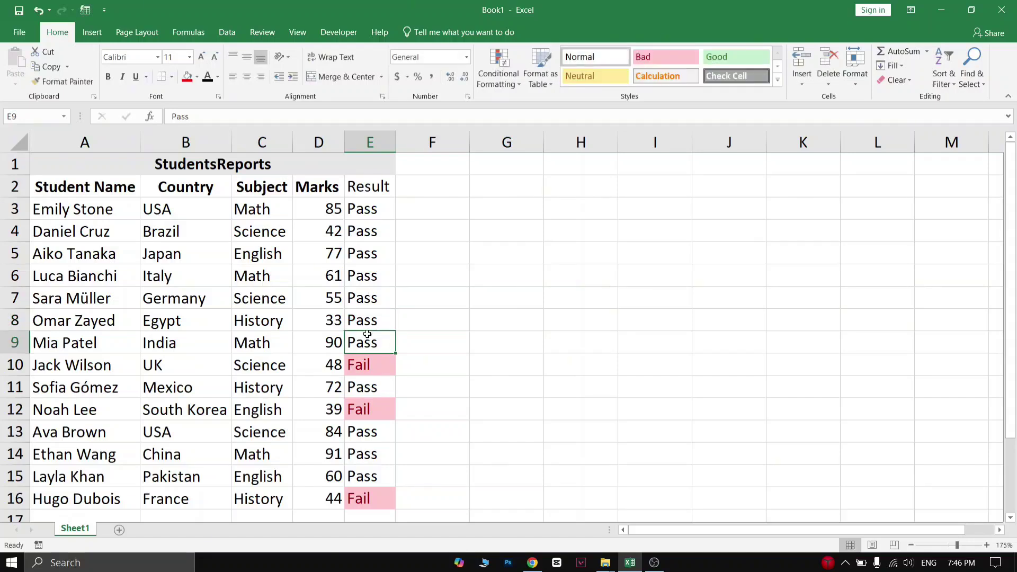
pyautogui.click(368, 327)
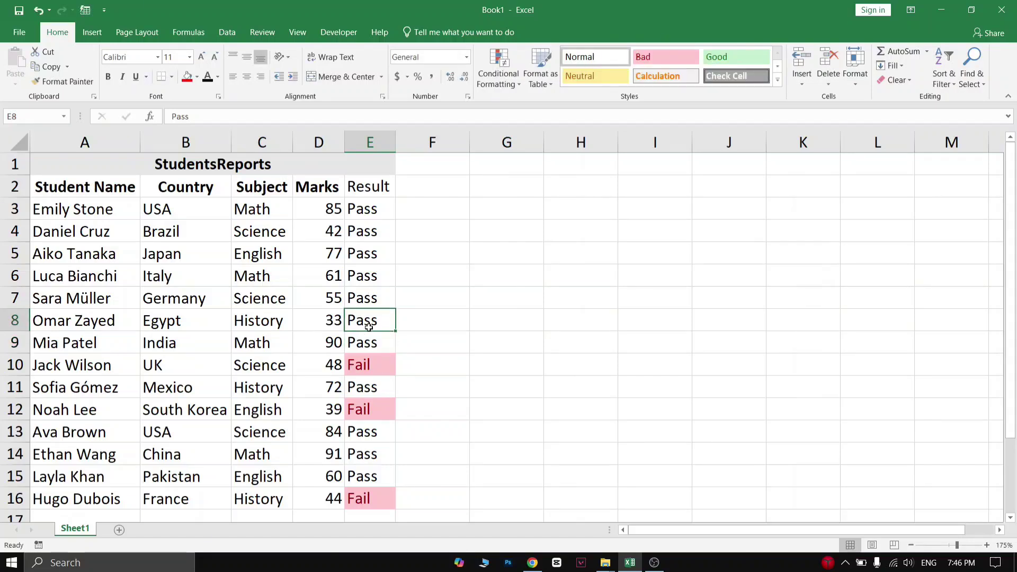
pyautogui.click(422, 321)
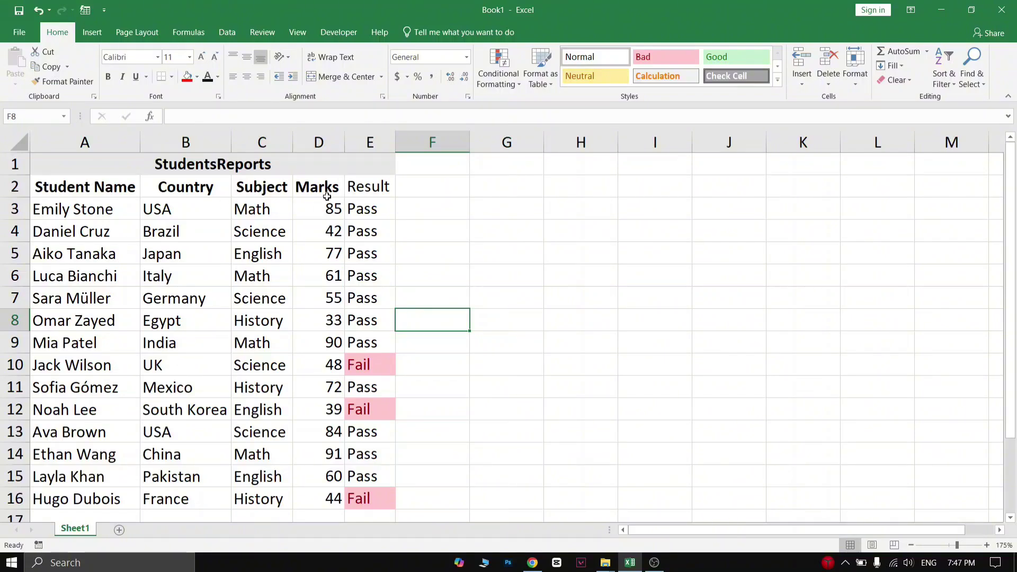
# - Add a Less Than conditional formatting rule to the Marks column for values under 40, with Light Red Fill with Dark Red Text
pyautogui.moveTo(326, 208); pyautogui.dragTo(345, 499)
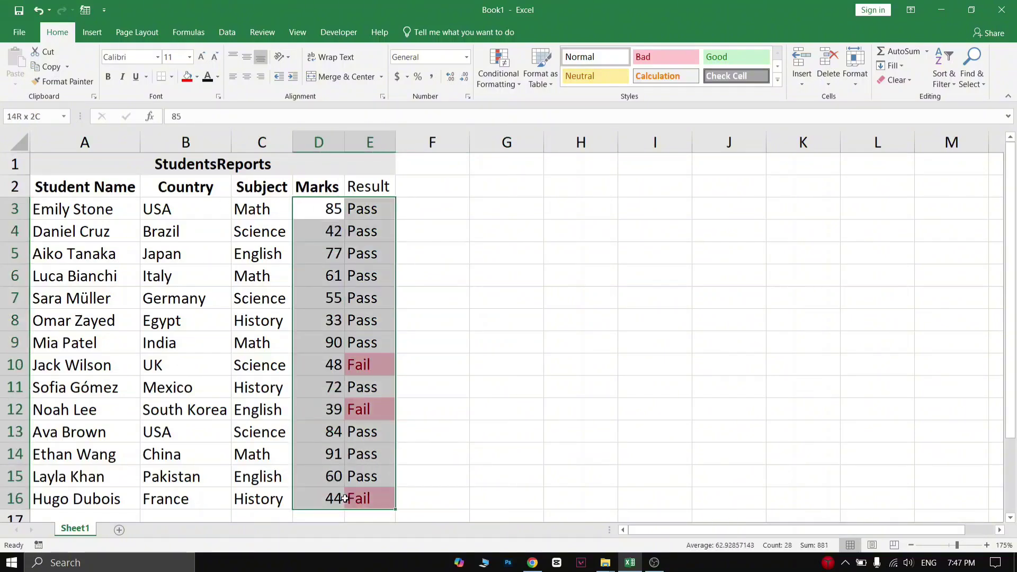
pyautogui.click(324, 142)
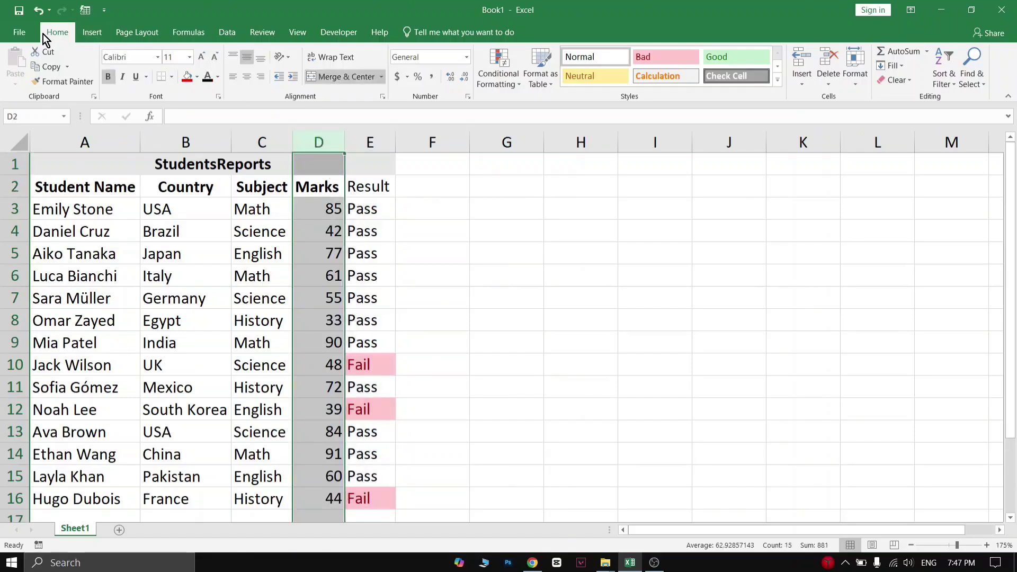
pyautogui.click(494, 80)
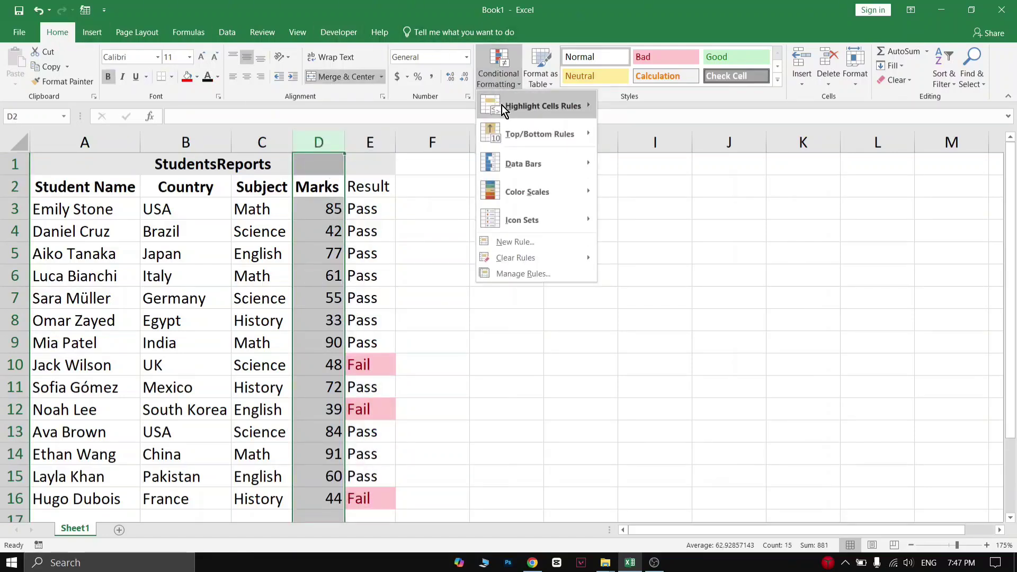
pyautogui.moveTo(533, 110)
pyautogui.click(633, 133)
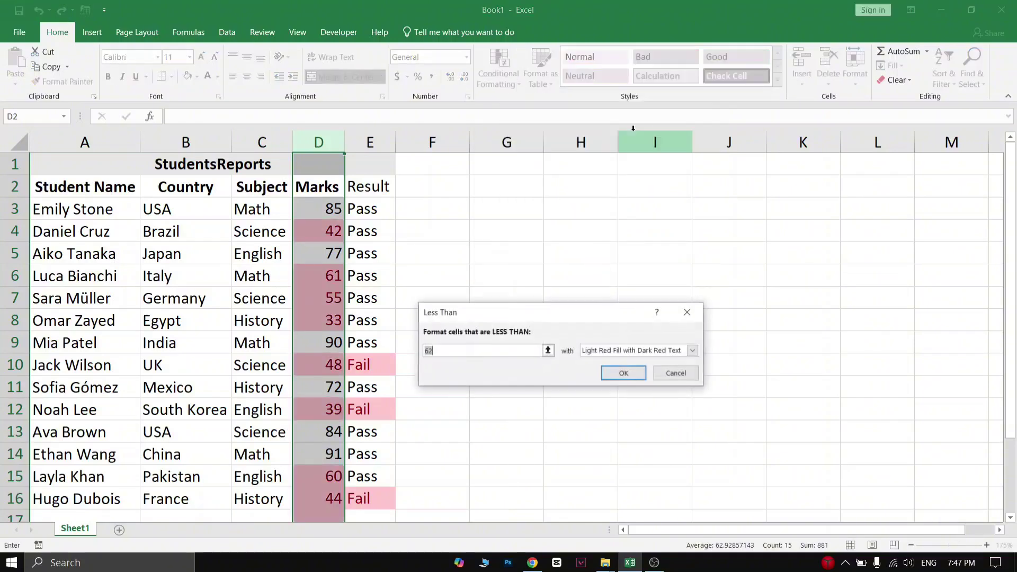
pyautogui.write('40')
pyautogui.press('Return')
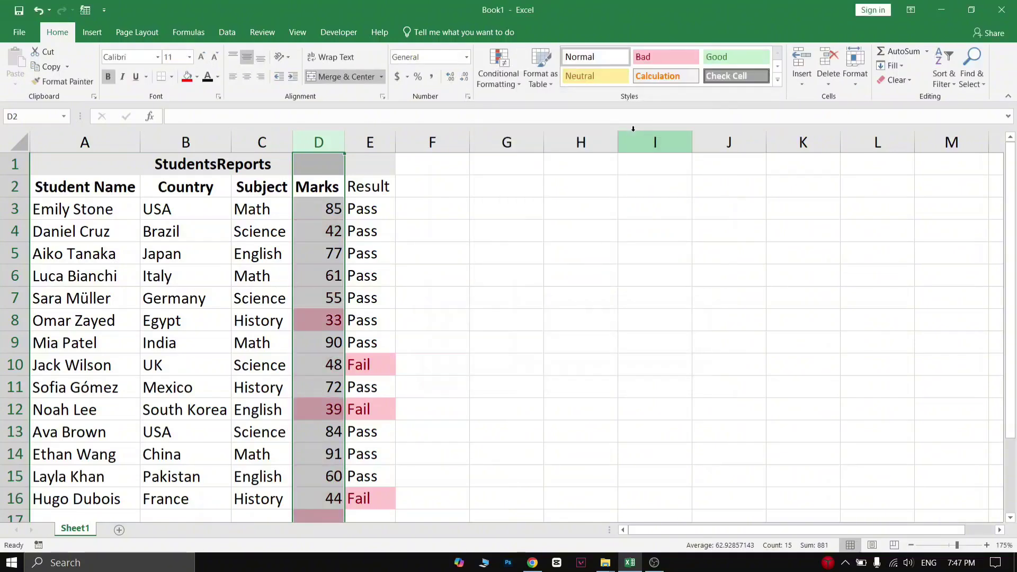
pyautogui.click(434, 266)
pyautogui.click(328, 322)
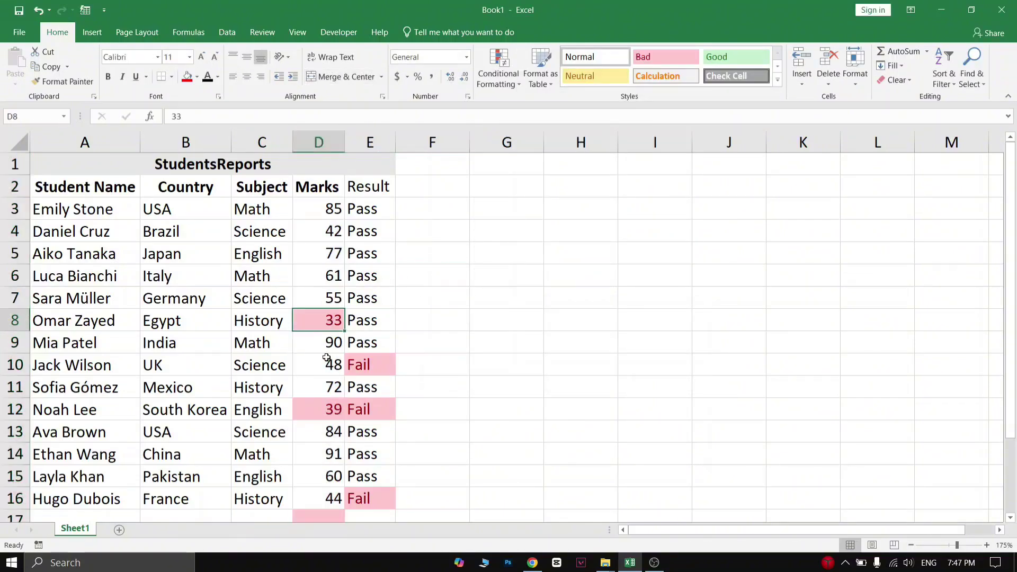
pyautogui.click(326, 408)
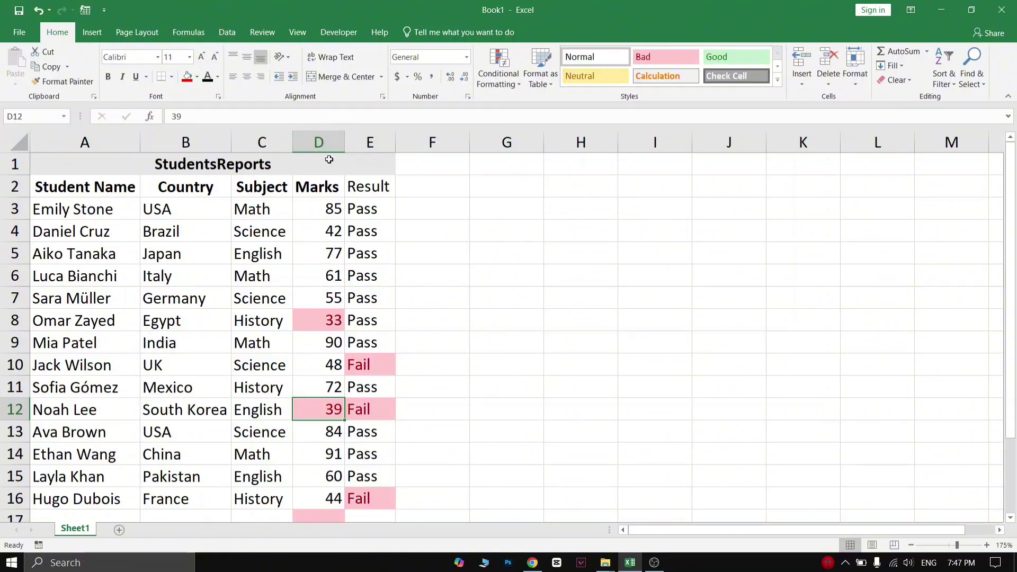
# - Clear the conditional formatting rules from the Marks column only
pyautogui.click(319, 143)
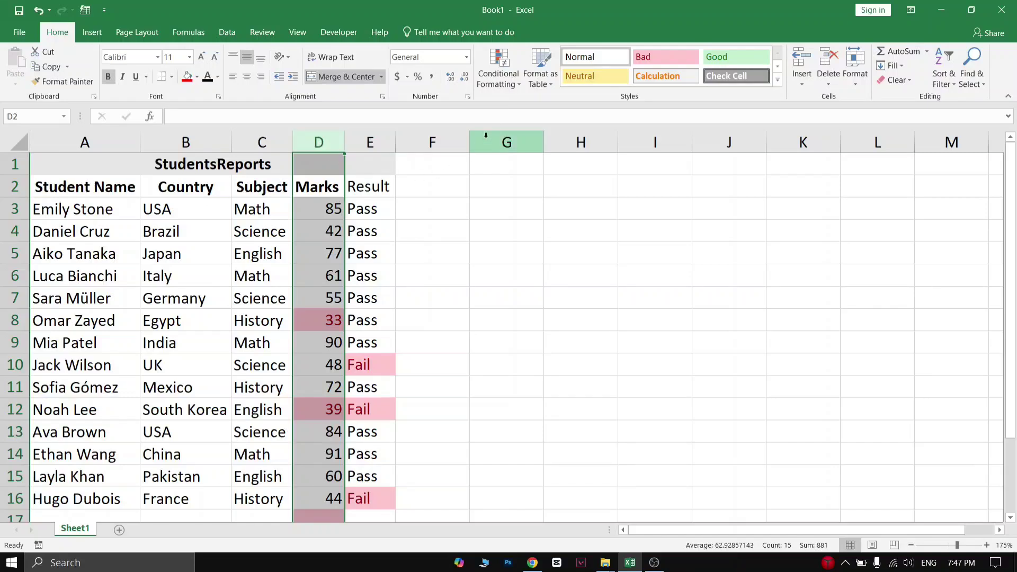
pyautogui.click(510, 82)
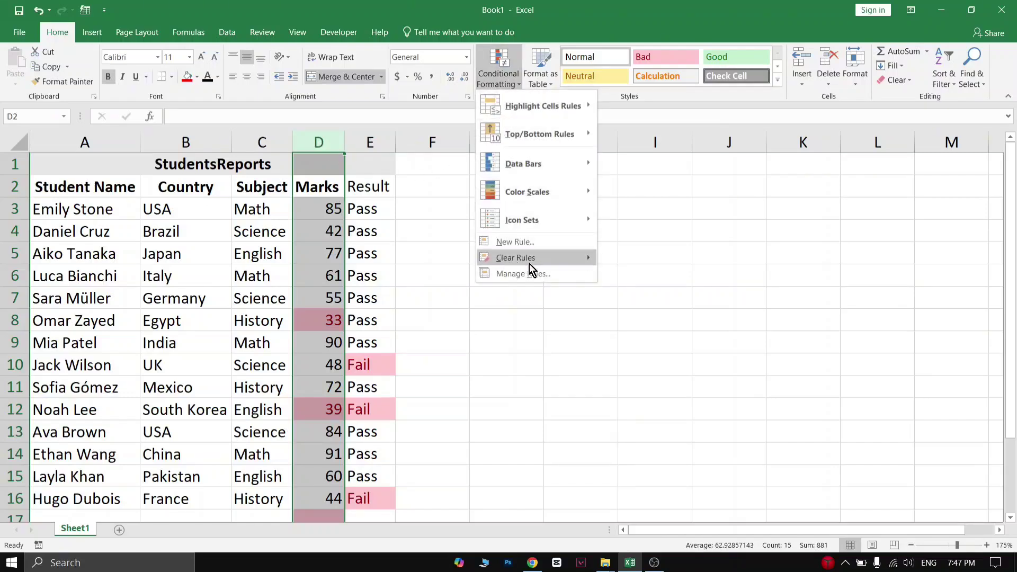
pyautogui.moveTo(501, 260)
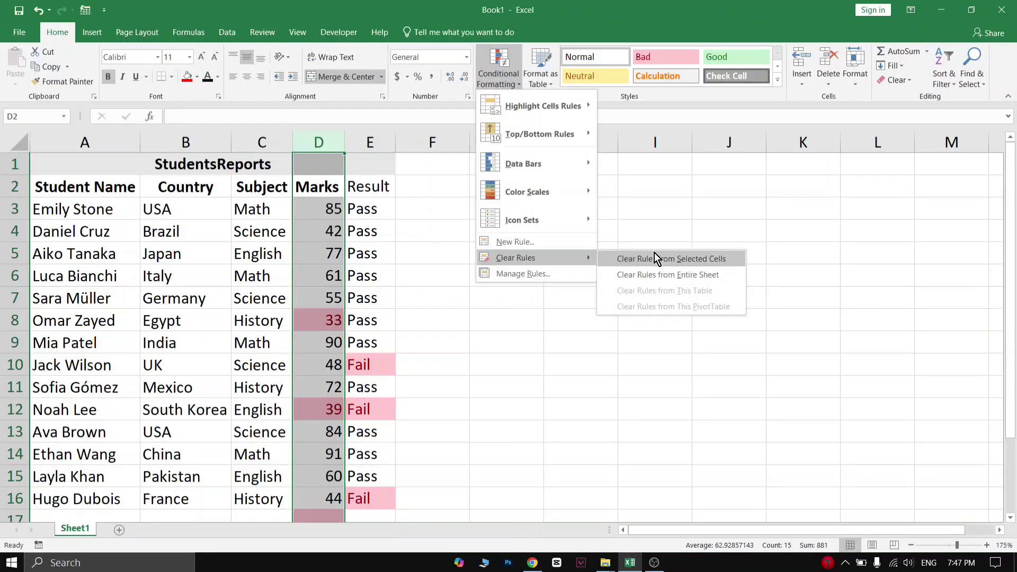
pyautogui.click(704, 258)
pyautogui.click(305, 297)
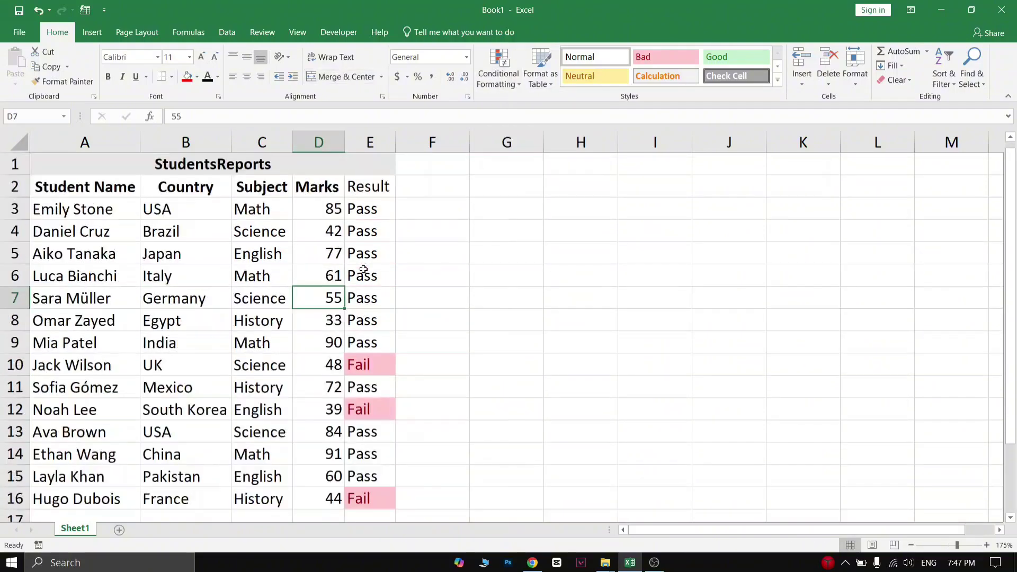
pyautogui.click(314, 212)
pyautogui.moveTo(327, 253); pyautogui.dragTo(321, 500)
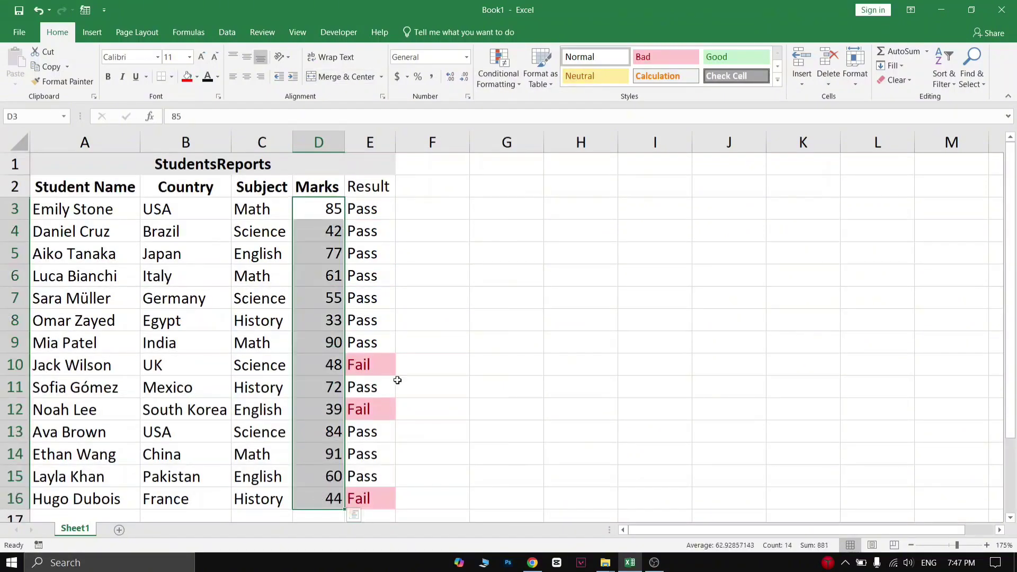
pyautogui.click(449, 294)
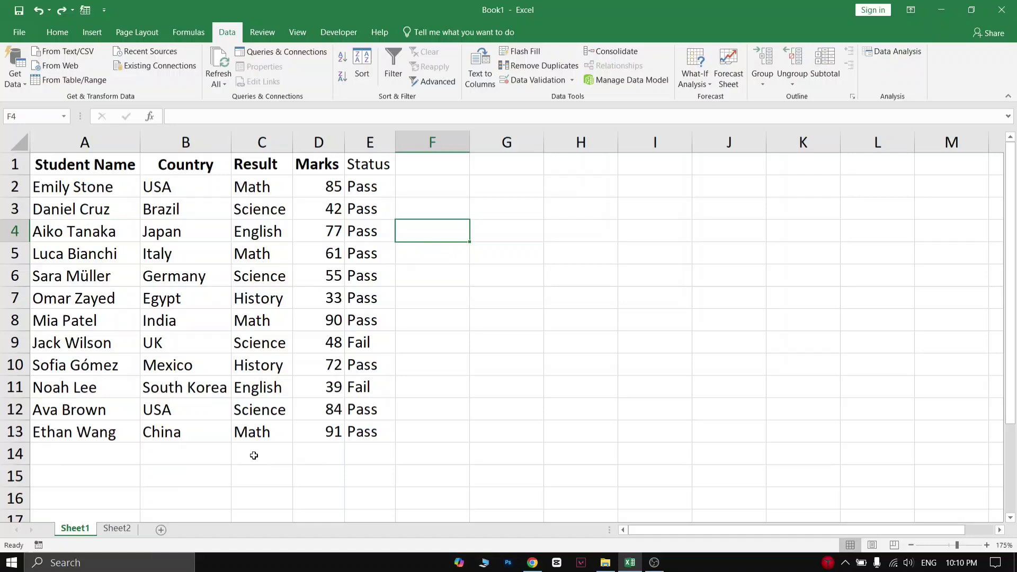
# - Enter MATH in cell C14, directly below the last subject in column C
pyautogui.click(255, 454)
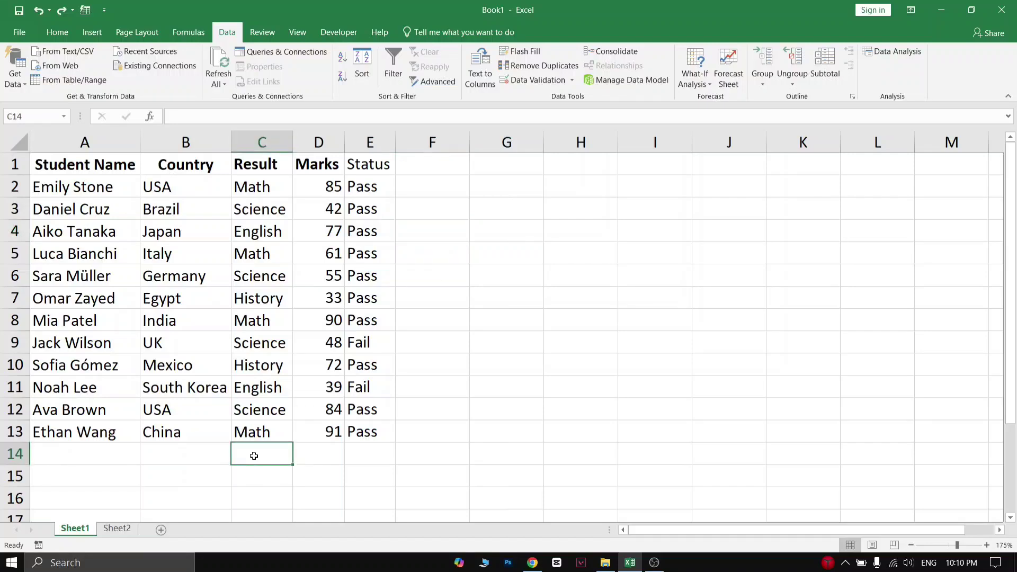
pyautogui.write('AMTH')
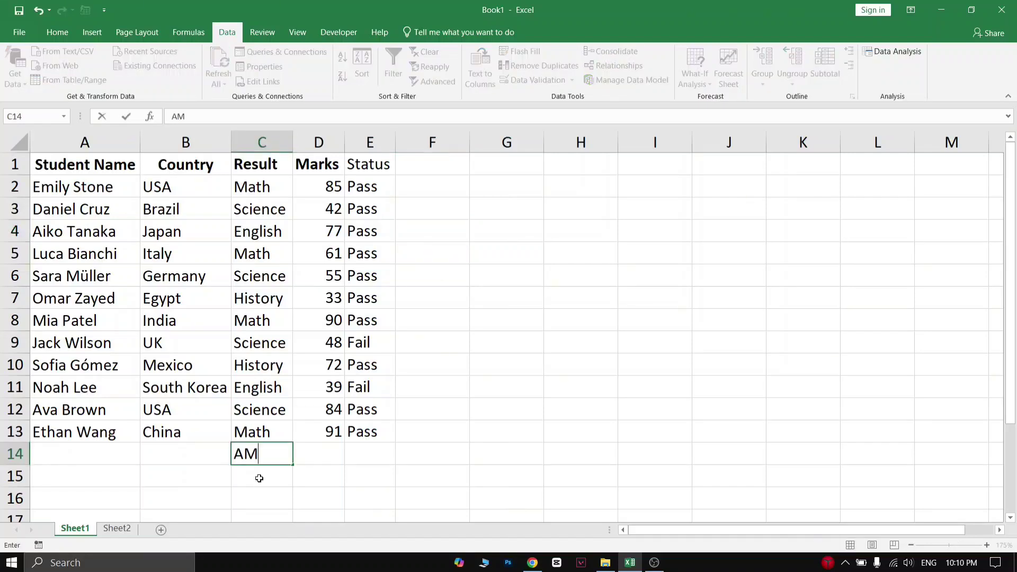
pyautogui.press('BackSpace')
pyautogui.press('BackSpace')
pyautogui.press('BackSpace')
pyautogui.press('BackSpace')
pyautogui.write('MATH')
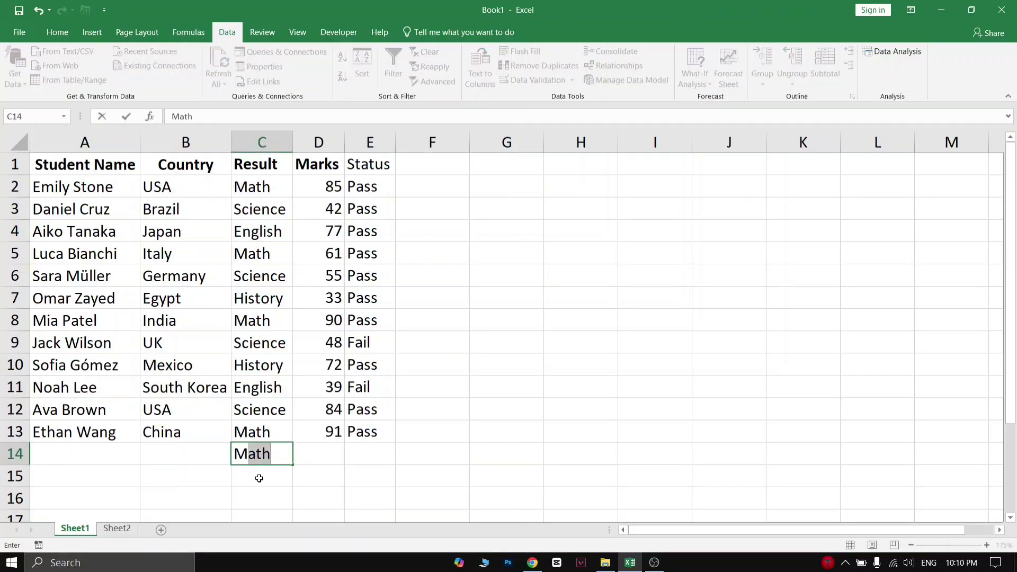
pyautogui.press('Return')
# - Enter ENGLISH in cell C15 and Matps in cell C16 as inconsistent subject names
pyautogui.write('E')
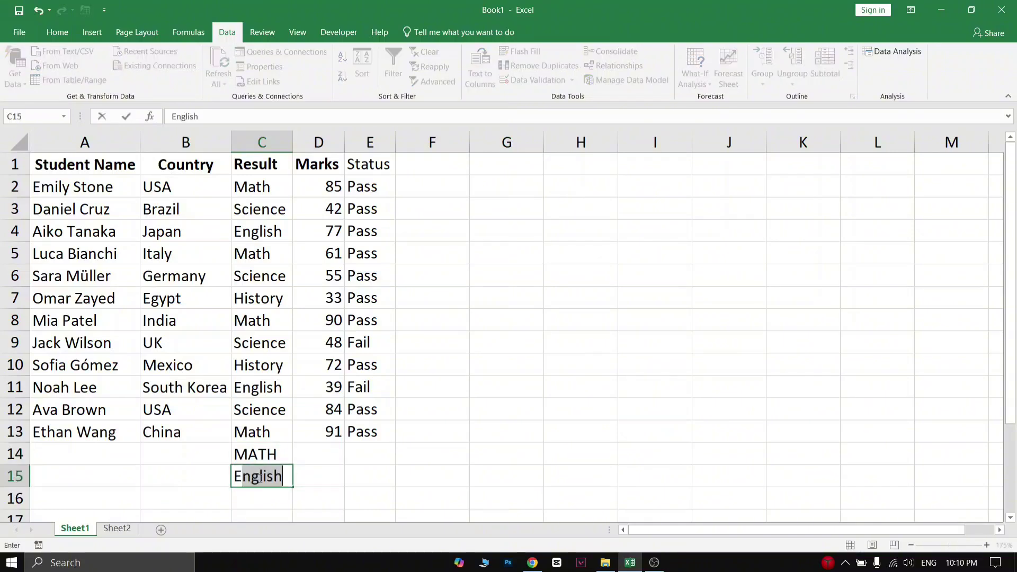
pyautogui.write('NG:LISHJ')
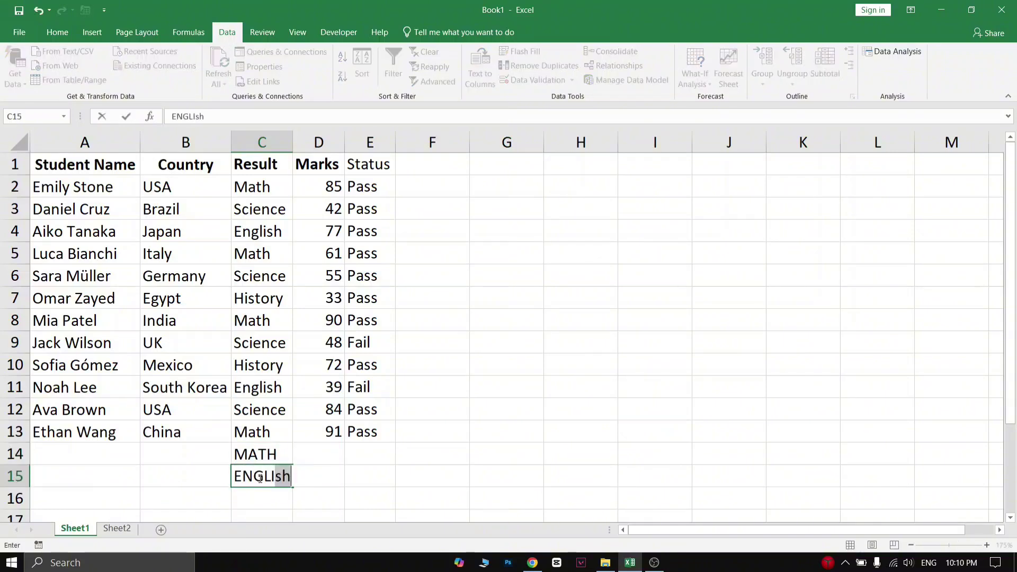
pyautogui.press('Return')
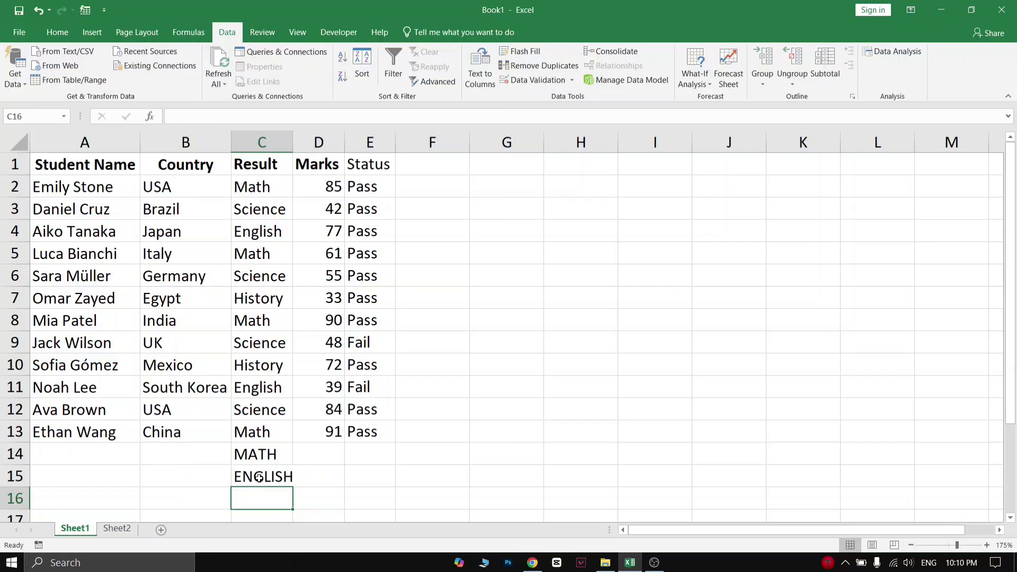
pyautogui.write('Mat')
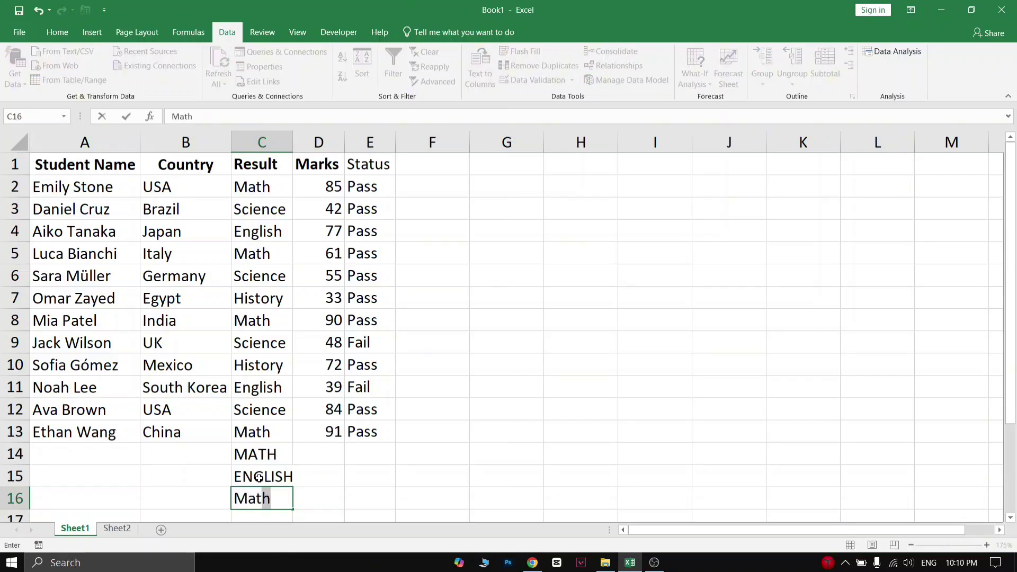
pyautogui.write('ps')
pyautogui.press('Return')
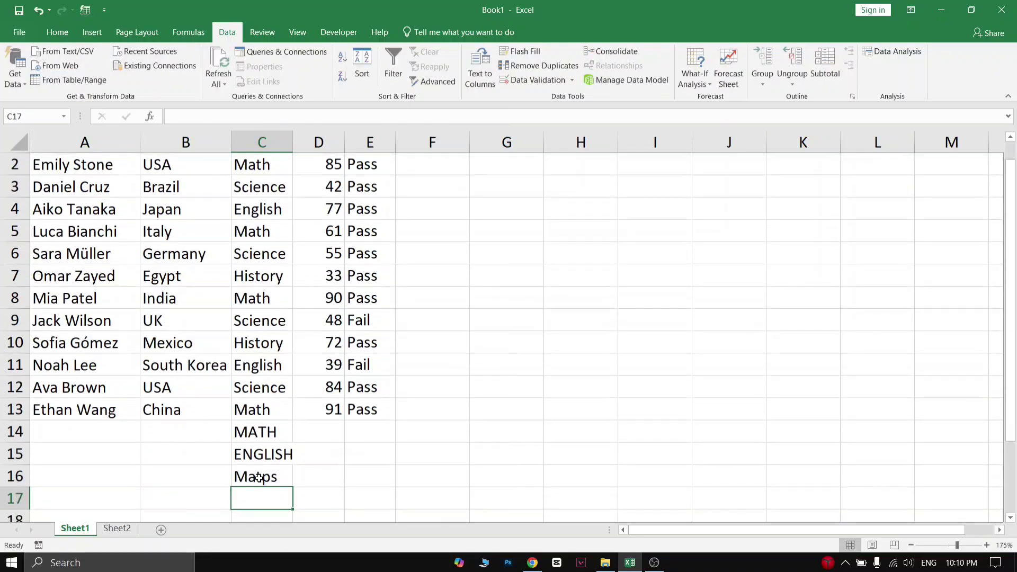
# - Undo the three subject entries made in cells C14 to C16
pyautogui.hotkey('ctrl', 'z')
pyautogui.hotkey('ctrl', 'z')
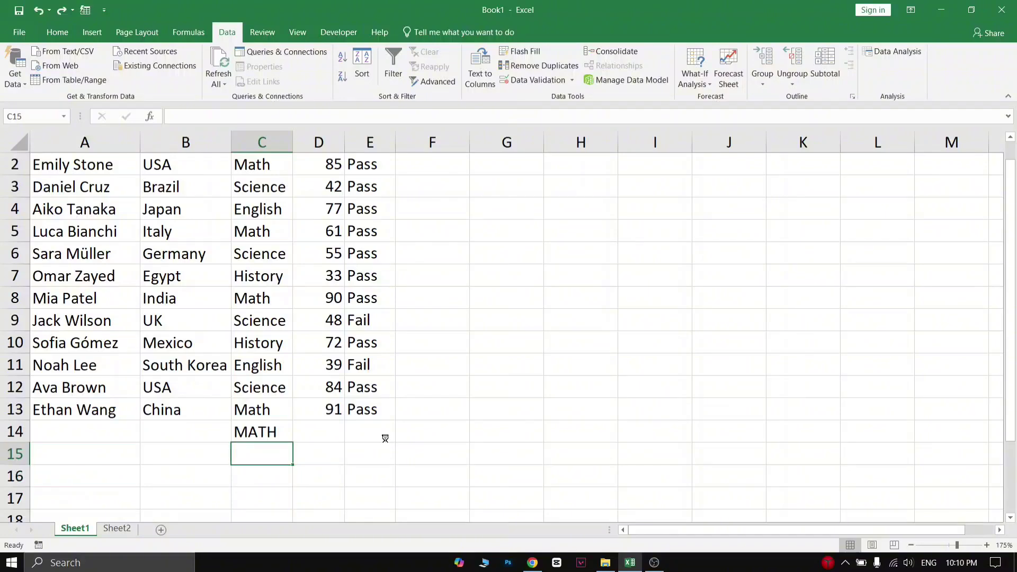
pyautogui.hotkey('ctrl', 'z')
pyautogui.scroll(1, 297, 306)
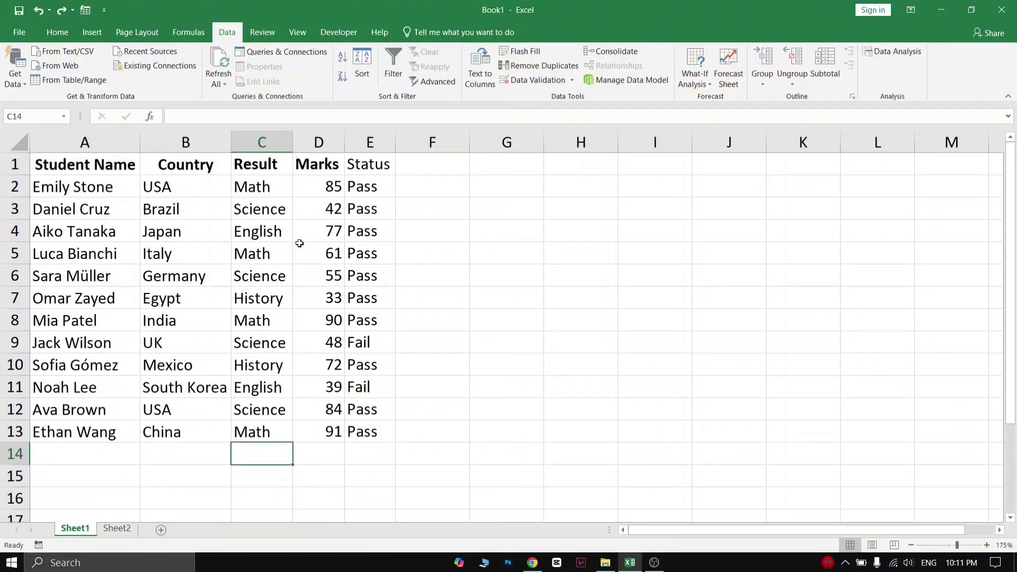
# - Fill cell C14 with English and cell C15 with Maths by choosing from the cells' validation lists
pyautogui.scroll(-3, 268, 390)
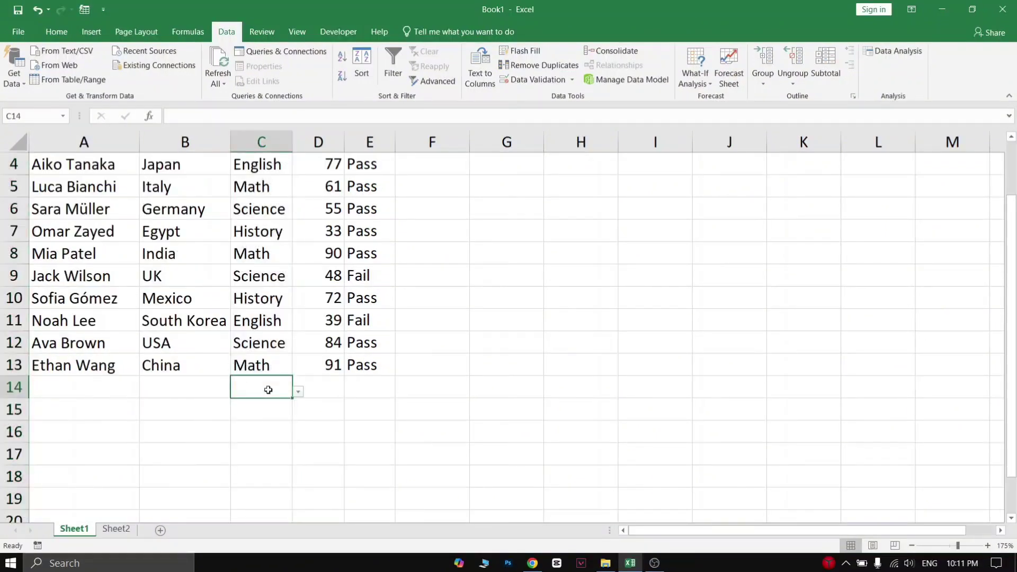
pyautogui.click(298, 393)
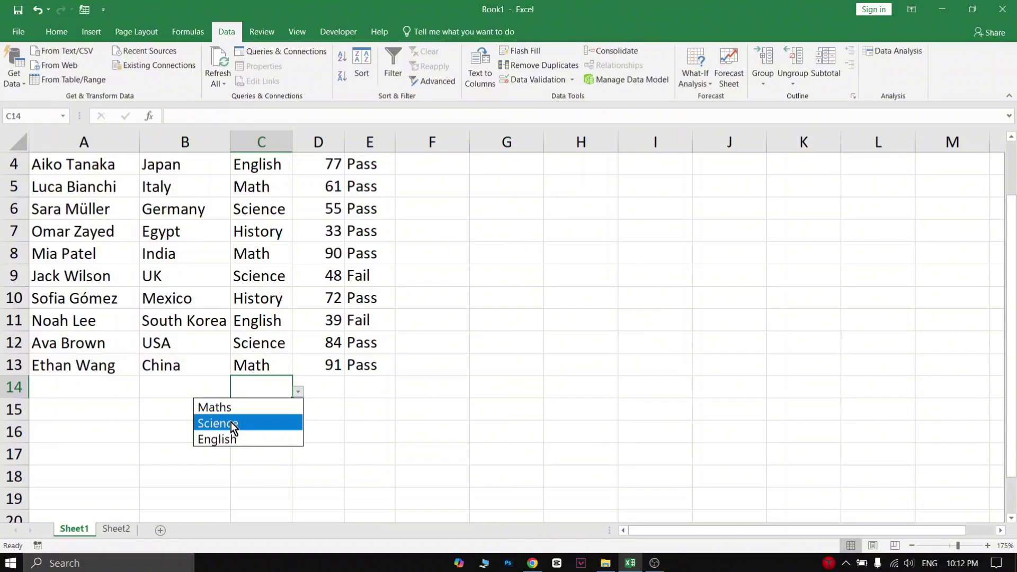
pyautogui.click(234, 440)
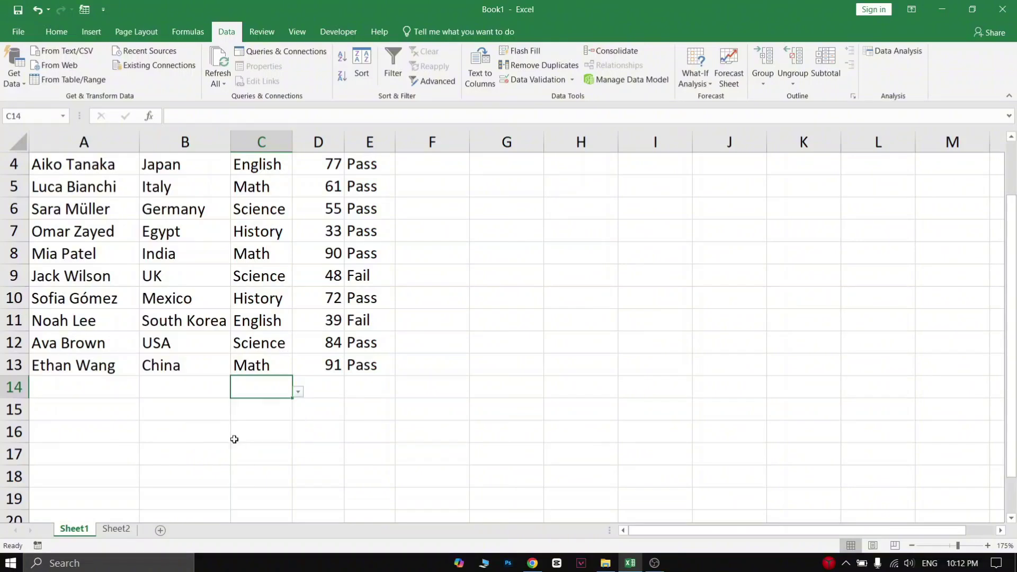
pyautogui.click(249, 416)
pyautogui.click(300, 415)
pyautogui.click(217, 428)
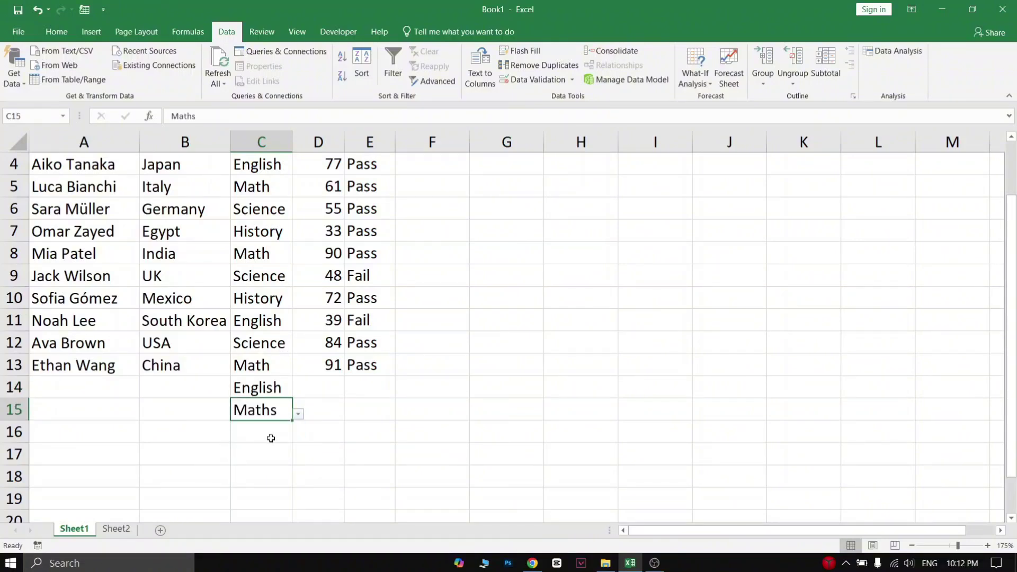
pyautogui.click(270, 435)
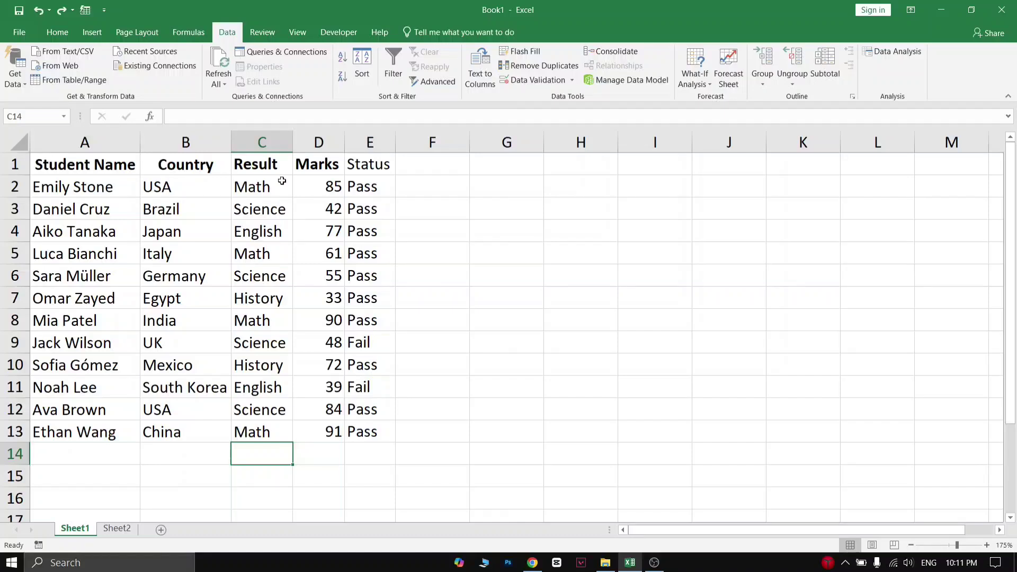
# - Apply list data validation to the whole of column C with the source entries Maths, Science and English
pyautogui.click(249, 143)
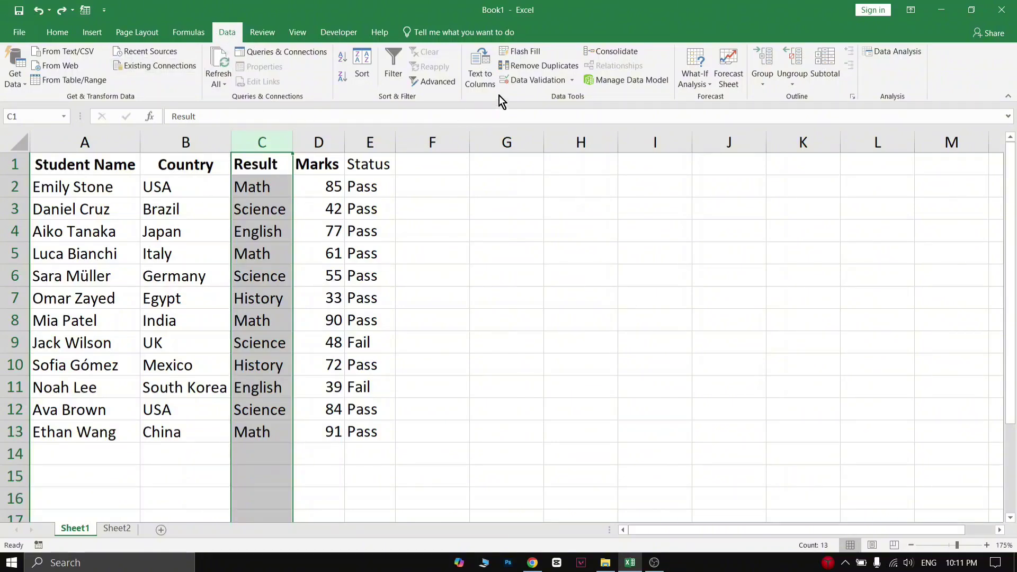
pyautogui.click(542, 85)
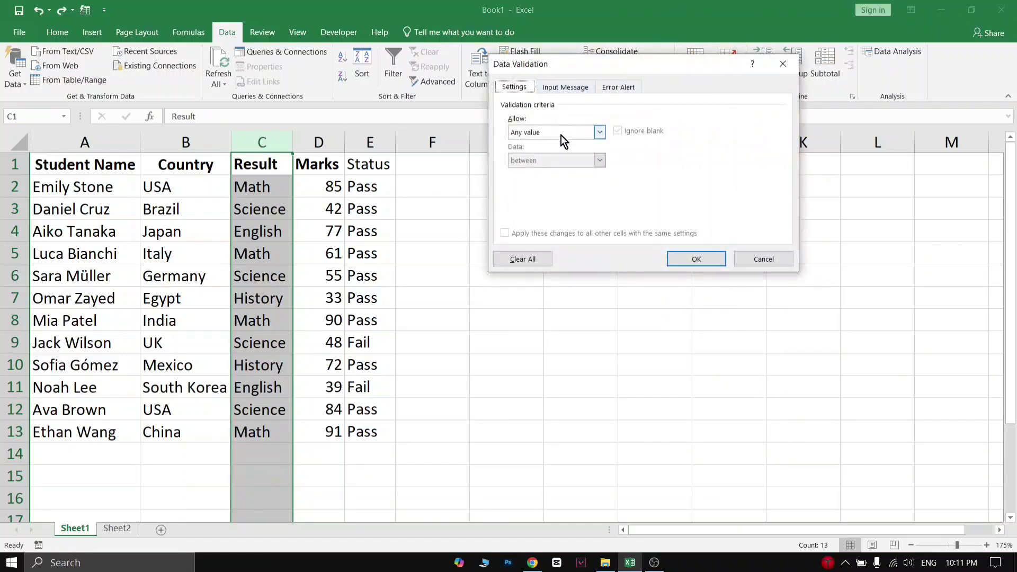
pyautogui.click(589, 132)
pyautogui.click(529, 175)
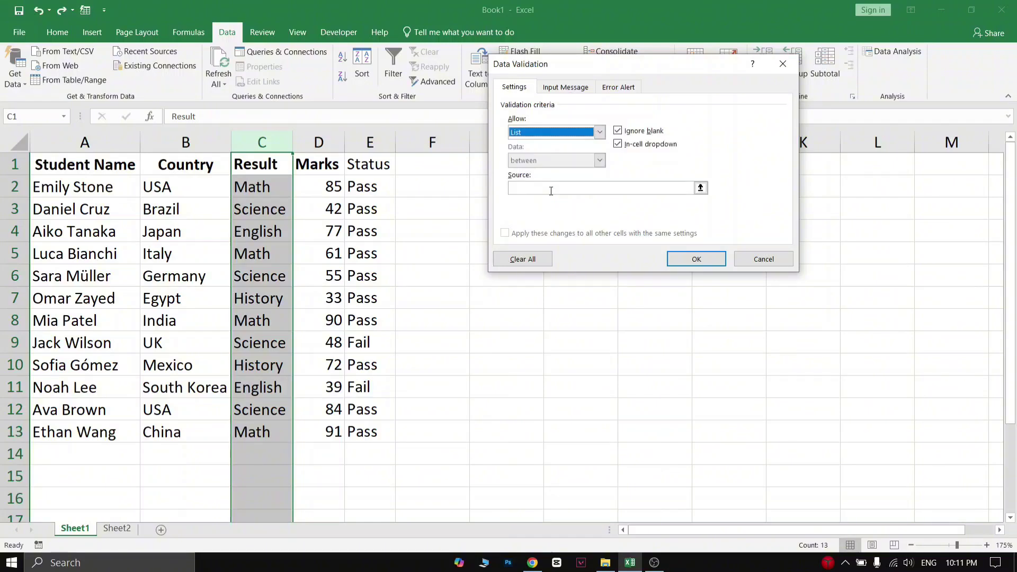
pyautogui.click(528, 186)
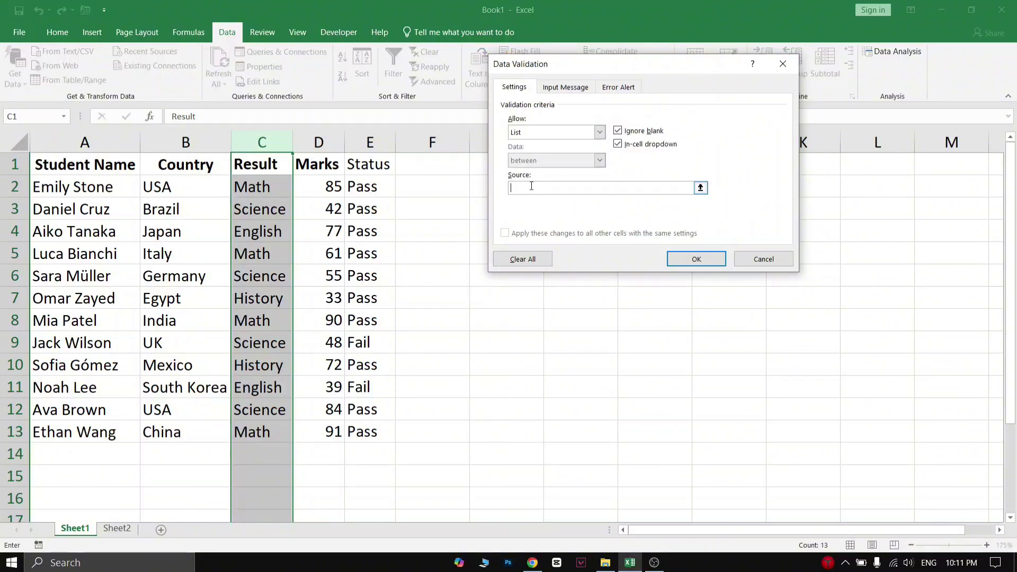
pyautogui.write('Maths, Science,')
pyautogui.hscroll(2, 551, 154)
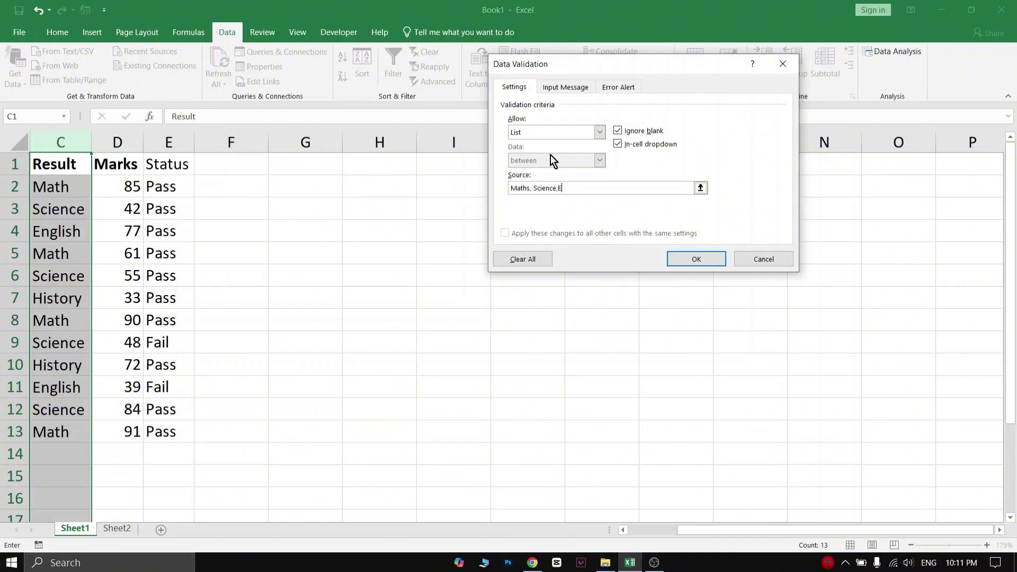
pyautogui.write('English')
pyautogui.click(698, 259)
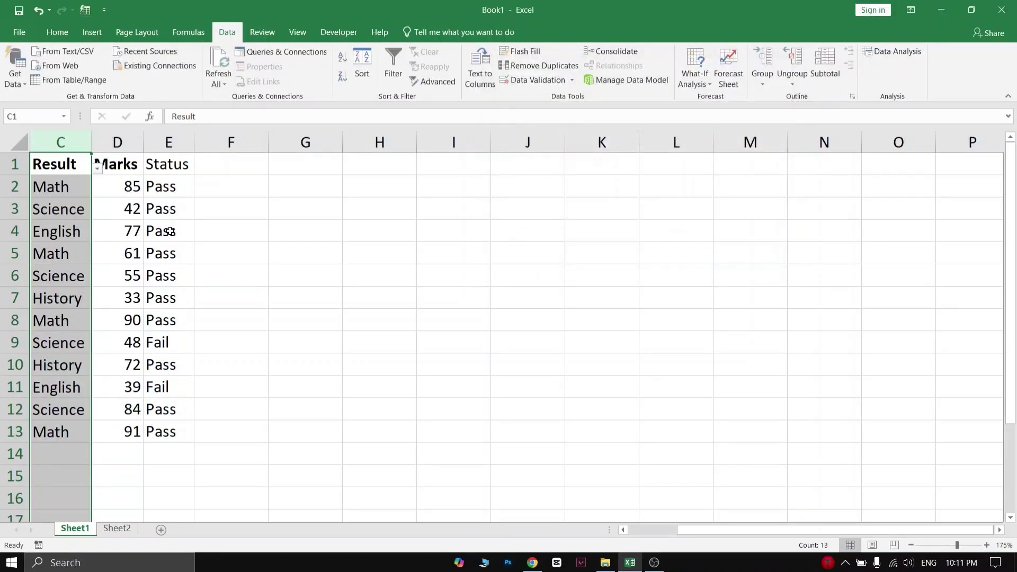
# - Use the drop-down lists below the last subject in column C to choose English for C14 and Maths for C15
pyautogui.scroll(-1, 171, 232)
pyautogui.moveTo(684, 536); pyautogui.dragTo(626, 532)
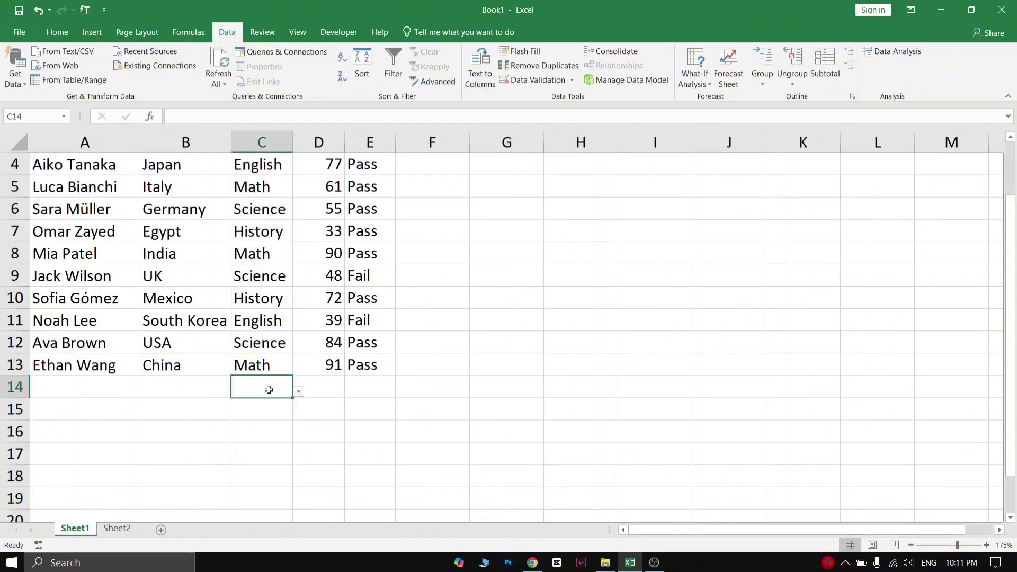
pyautogui.click(299, 393)
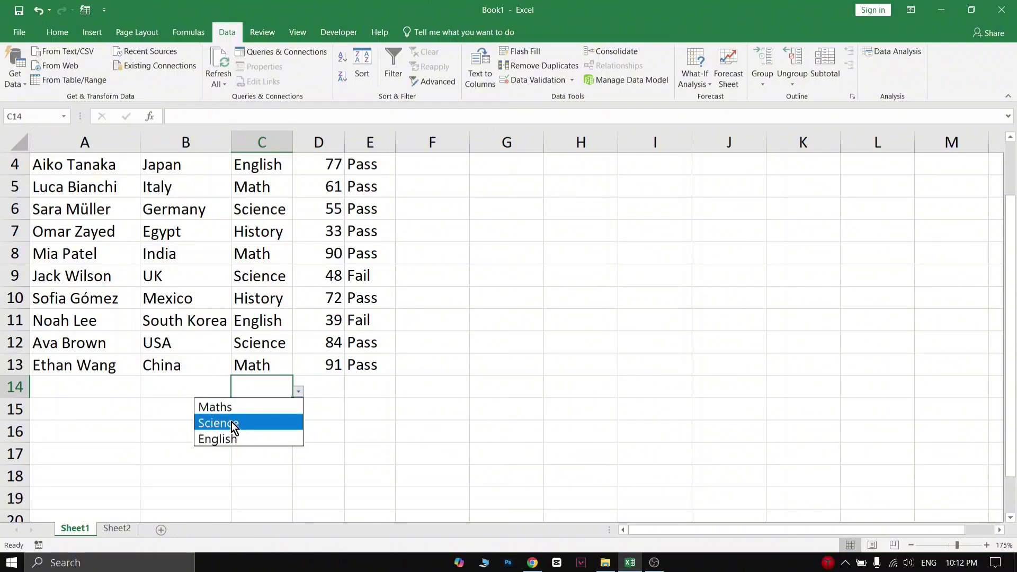
pyautogui.click(236, 440)
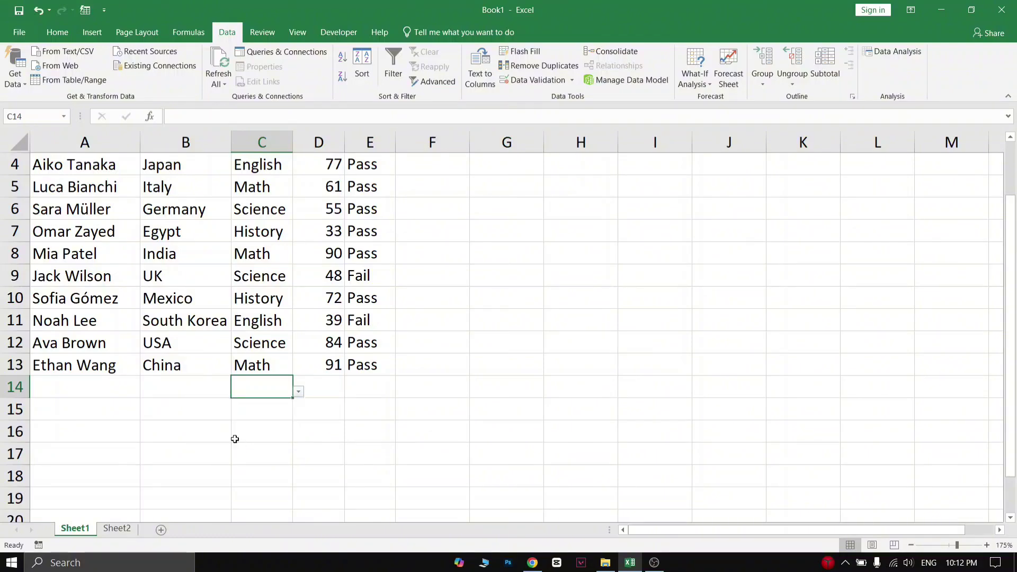
pyautogui.click(250, 414)
pyautogui.click(299, 413)
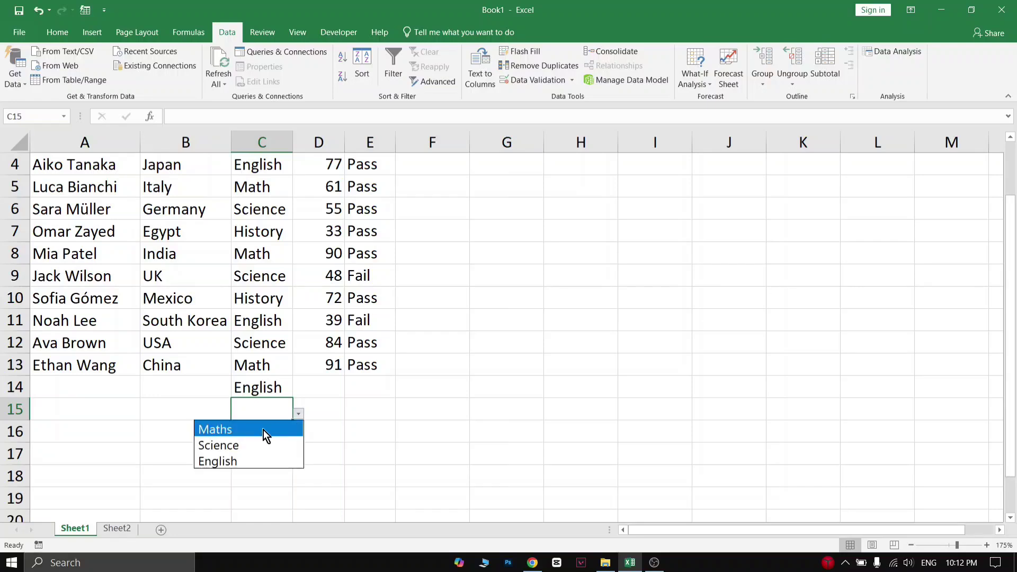
pyautogui.click(266, 430)
pyautogui.click(271, 437)
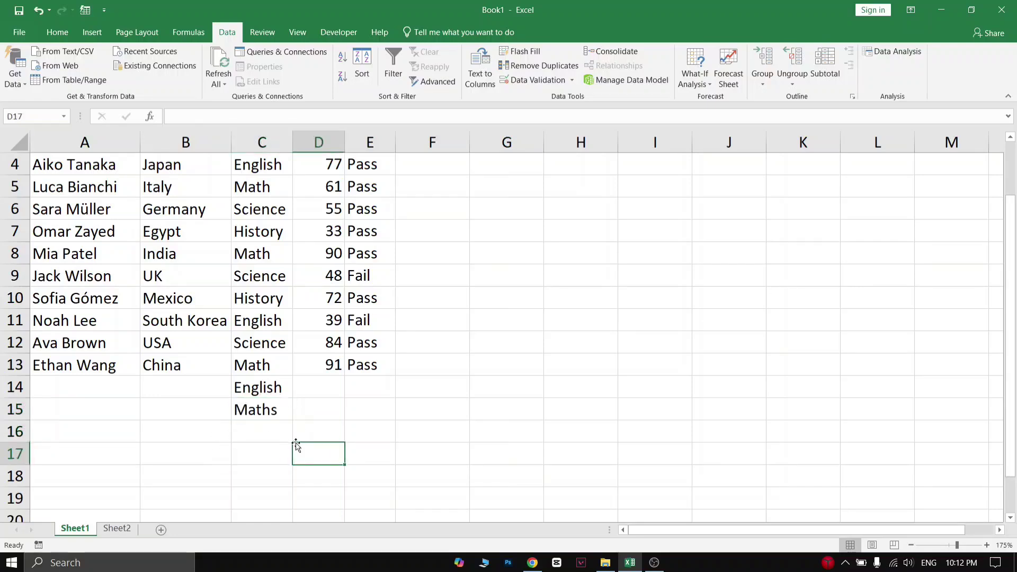
# - Fill cell C16 with Science from its drop-down list of subjects
pyautogui.click(299, 436)
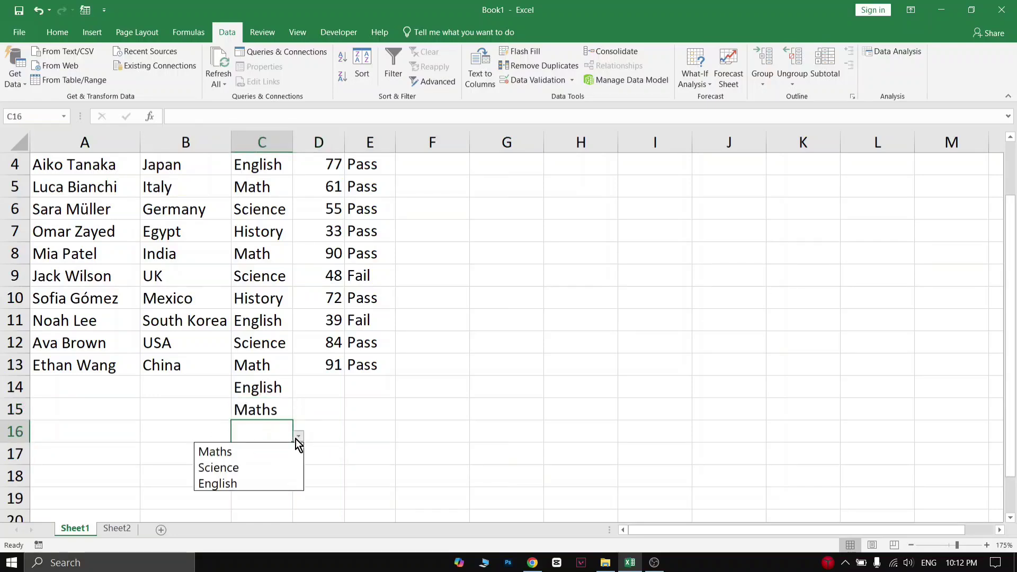
pyautogui.click(235, 470)
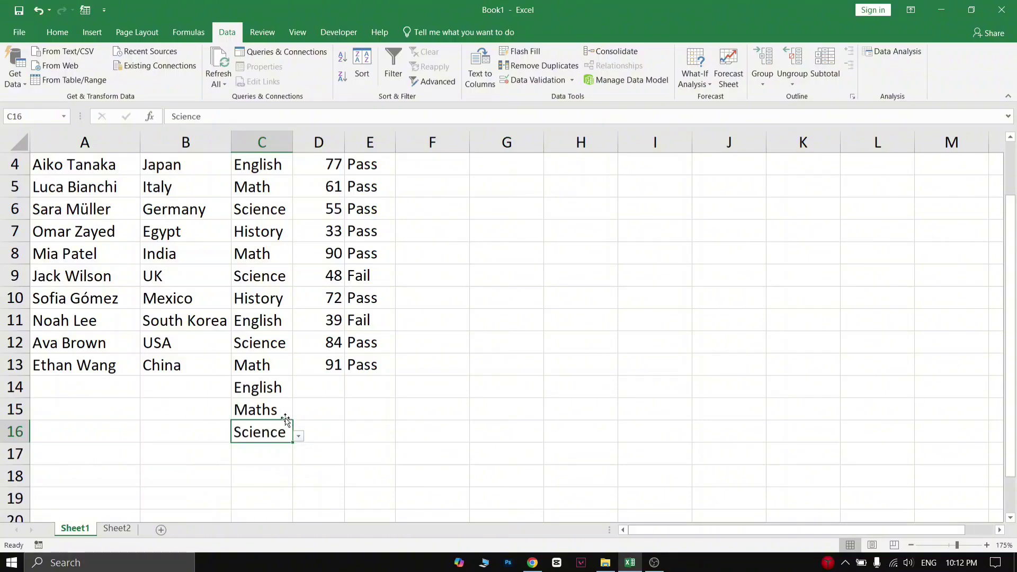
pyautogui.click(294, 388)
# - Clear all data validation settings from cell C12 in the Result column
pyautogui.click(273, 342)
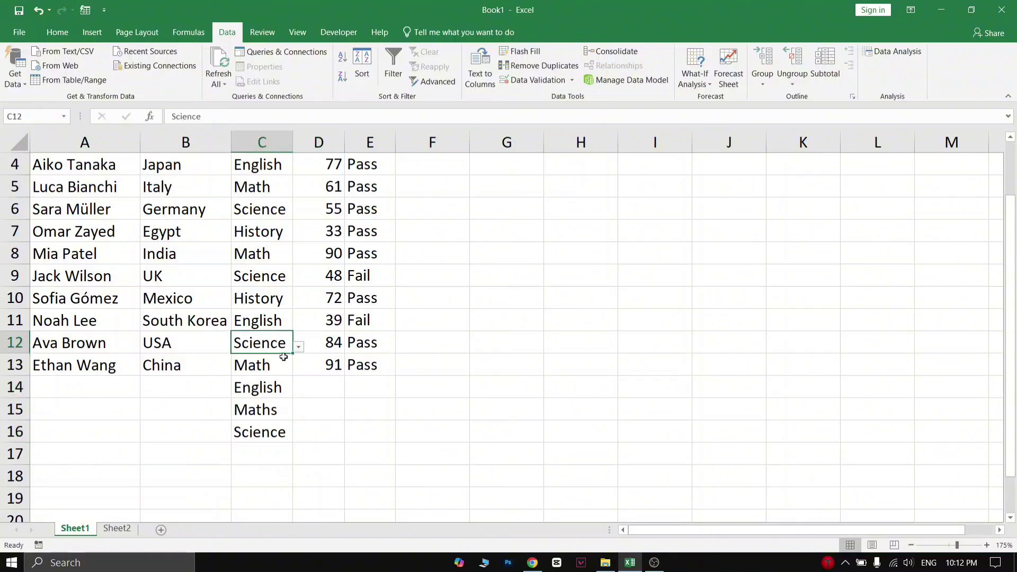
pyautogui.scroll(1, 234, 354)
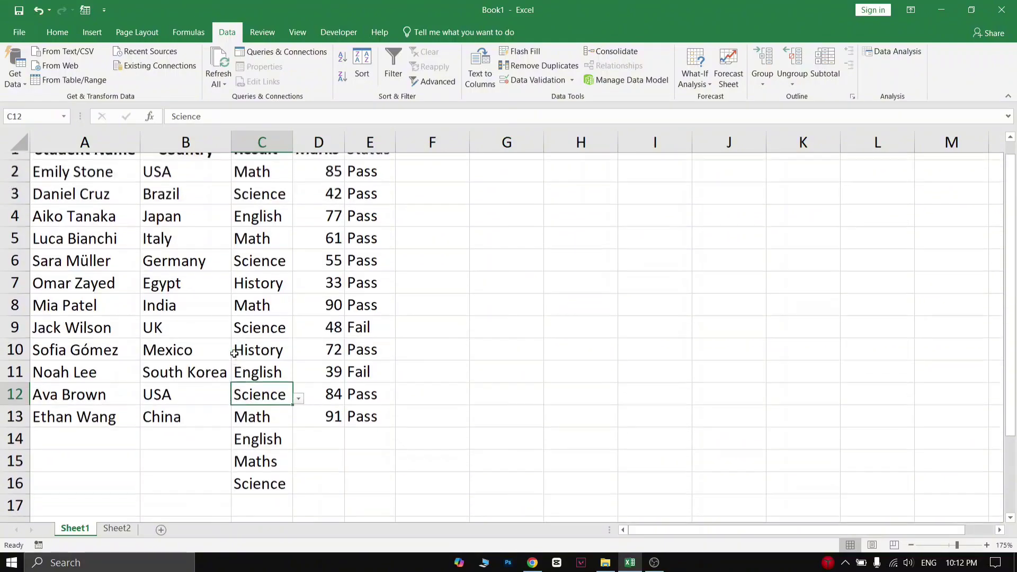
pyautogui.scroll(-2, 235, 355)
pyautogui.scroll(1, 236, 355)
pyautogui.scroll(1, 236, 356)
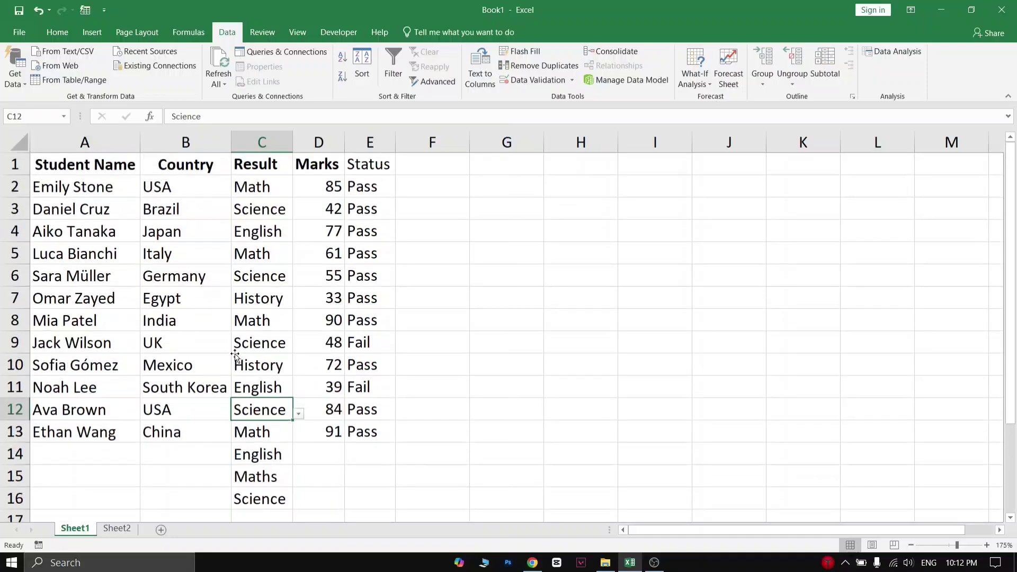
pyautogui.click(533, 82)
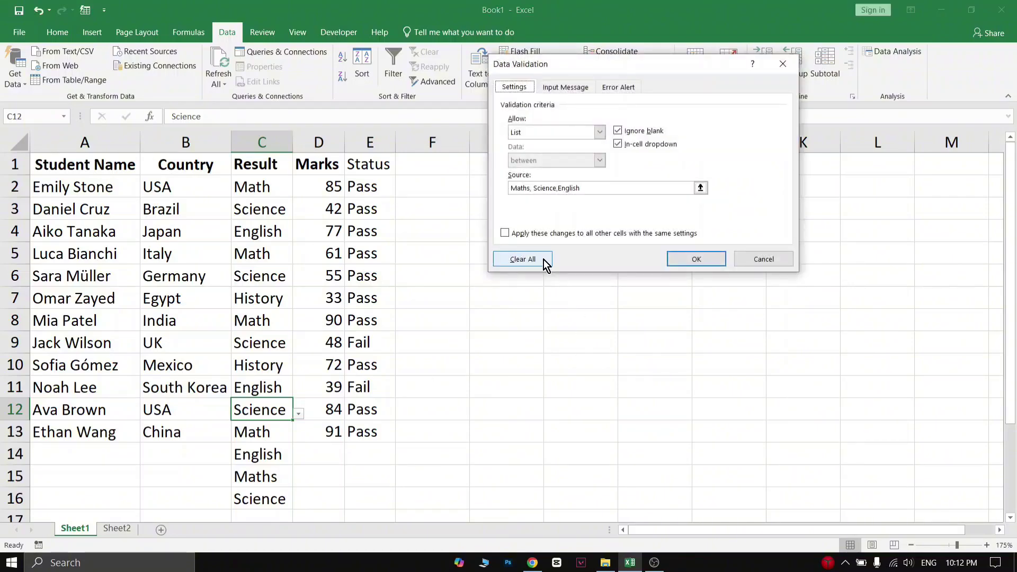
pyautogui.click(526, 259)
pyautogui.click(695, 258)
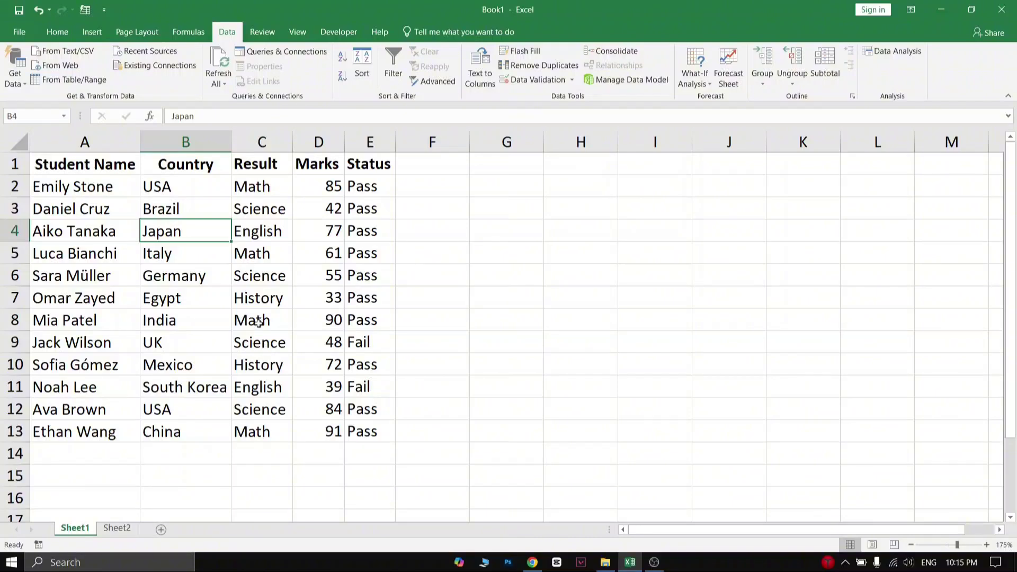
pyautogui.moveTo(251, 189); pyautogui.dragTo(260, 432)
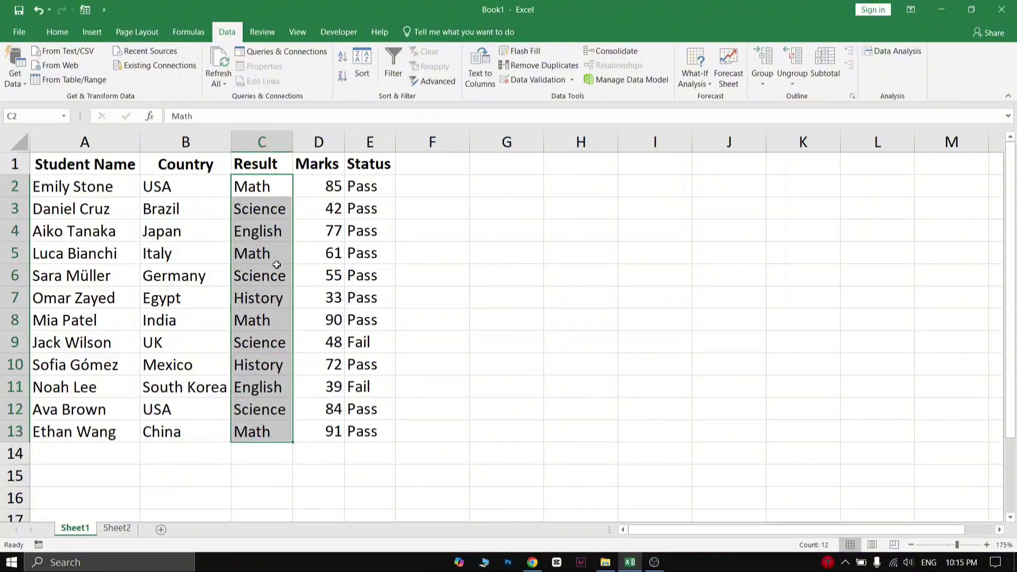
pyautogui.click(275, 266)
pyautogui.click(272, 320)
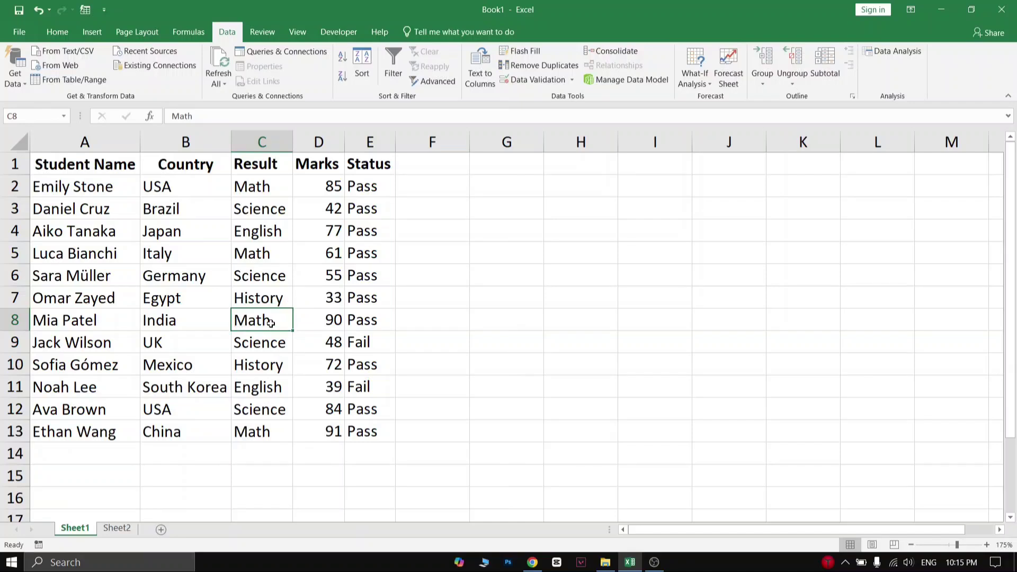
pyautogui.doubleClick(272, 322)
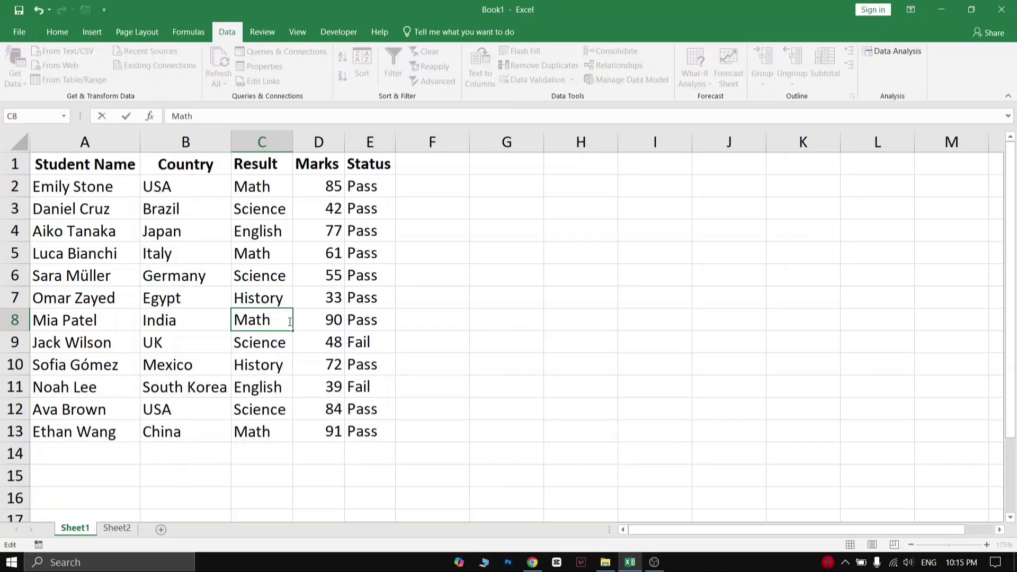
pyautogui.press('Escape')
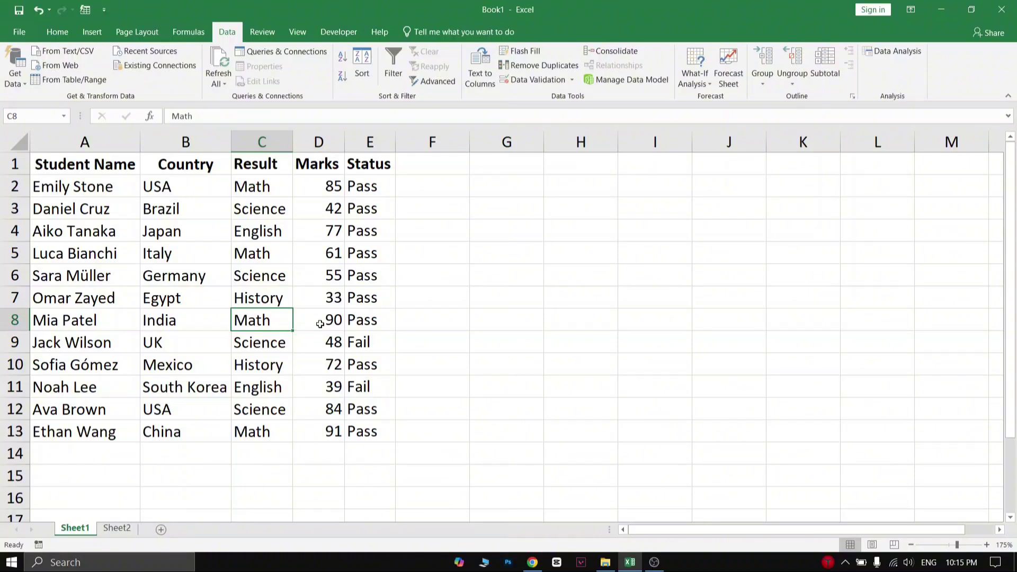
# - Insert a comment on cell C13 reading "he was caught cheating in the exam!", starting on the note's second line
pyautogui.click(278, 441)
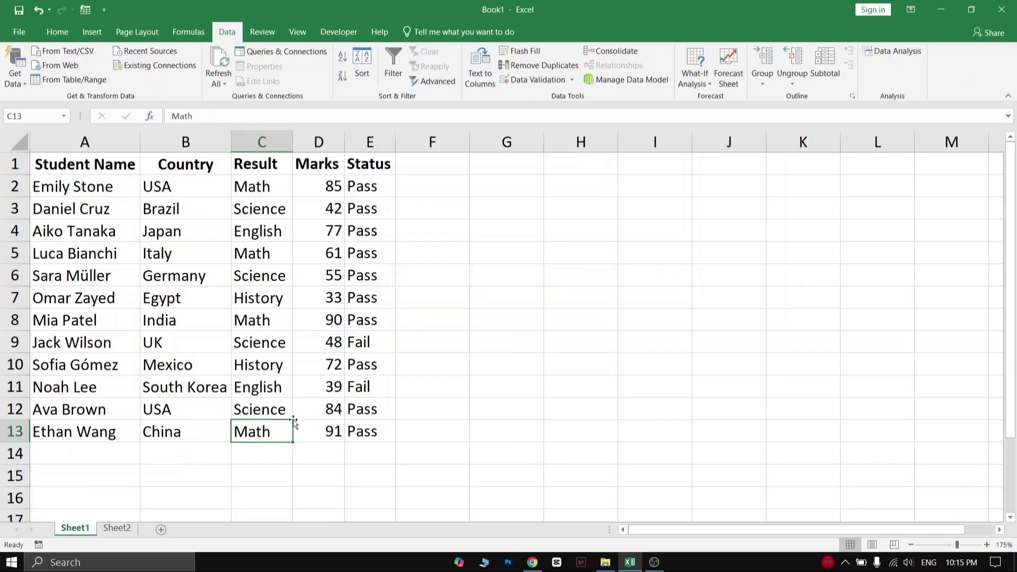
pyautogui.scroll(-1, 274, 434)
pyautogui.rightClick(261, 369)
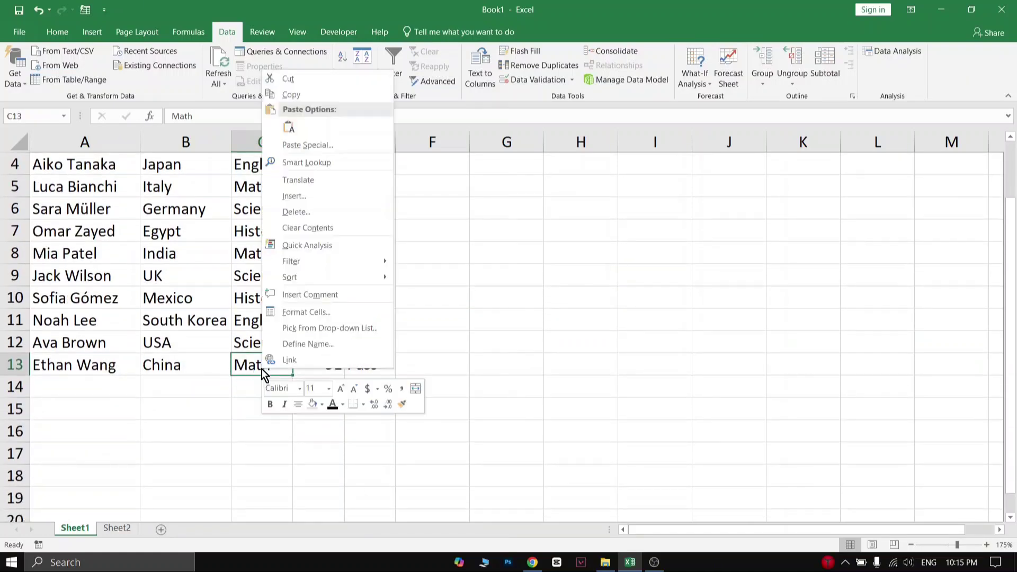
pyautogui.click(326, 296)
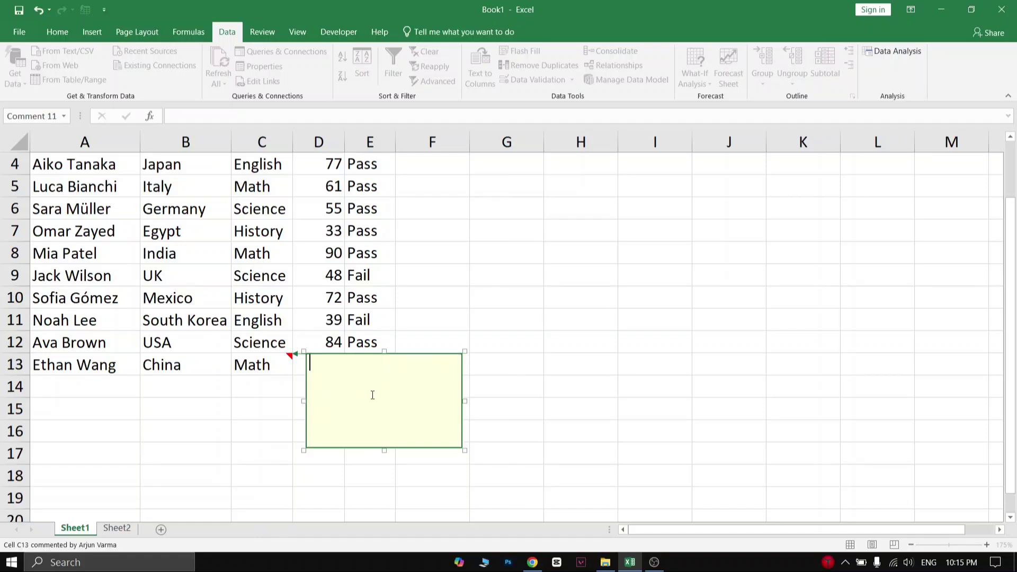
pyautogui.press('Return')
pyautogui.write('he was caught cheating in the exam!')
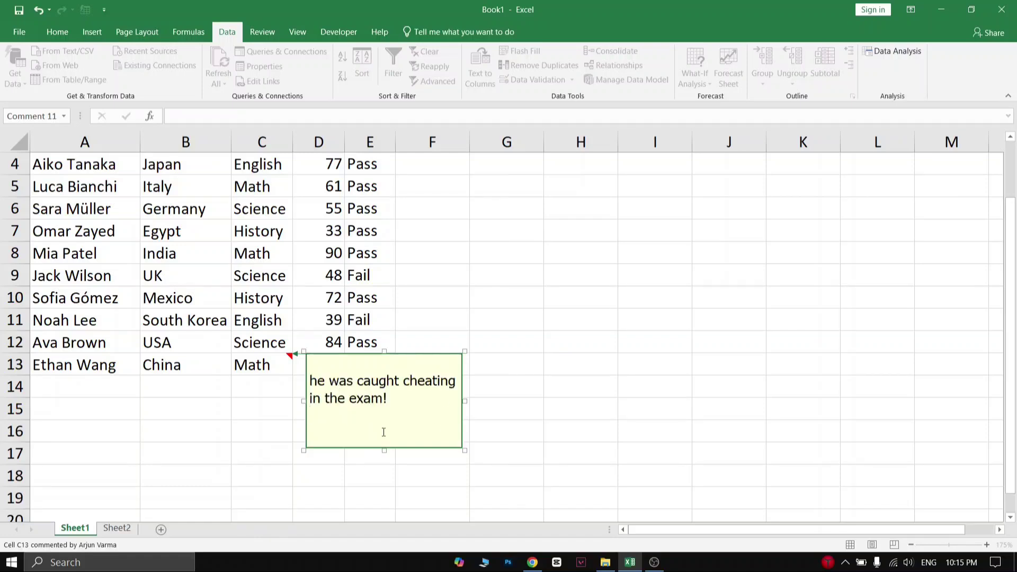
pyautogui.click(504, 318)
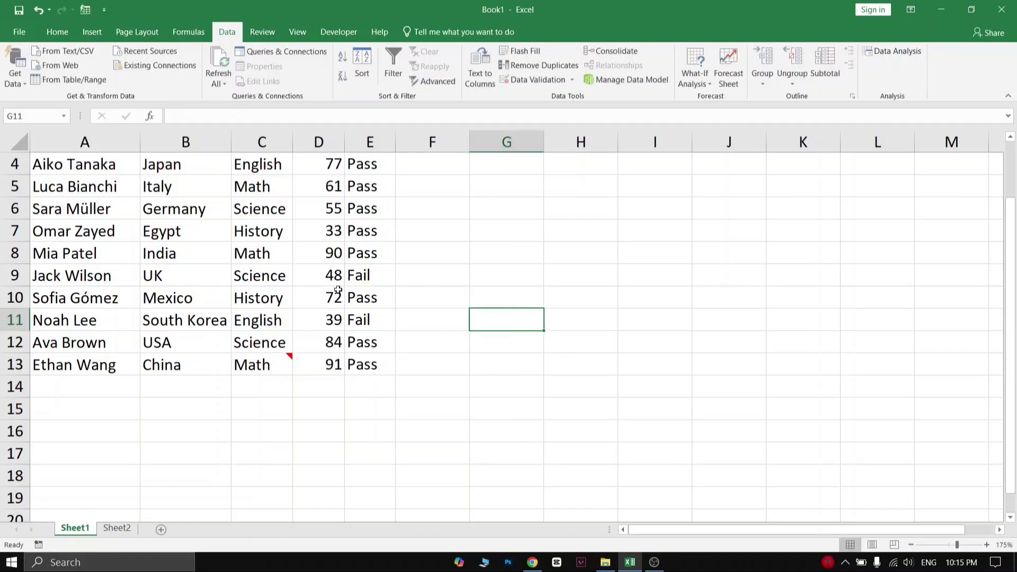
# - View the comment attached to cell C13 and delete it
pyautogui.click(289, 360)
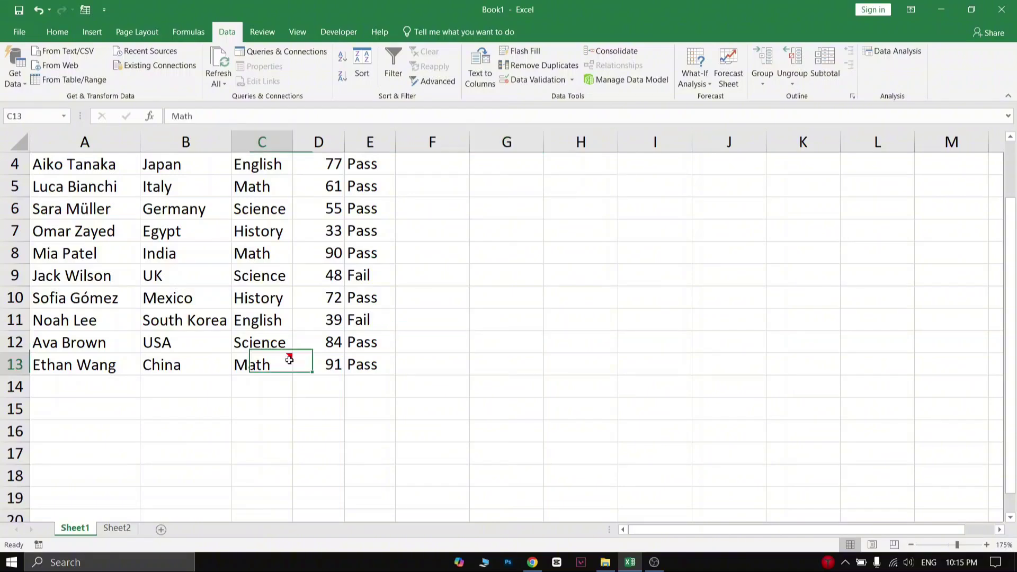
pyautogui.moveTo(290, 358)
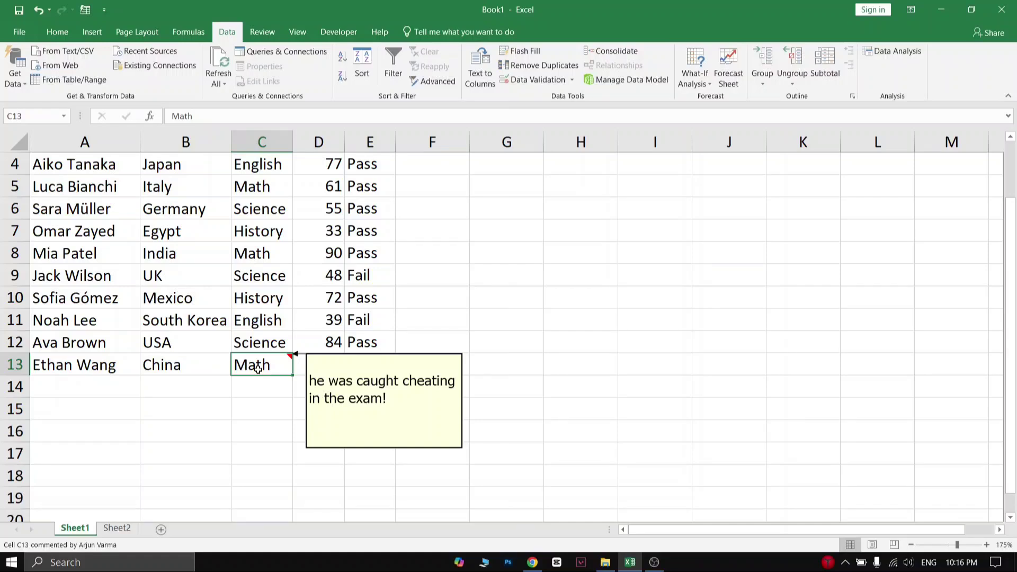
pyautogui.scroll(1, 261, 374)
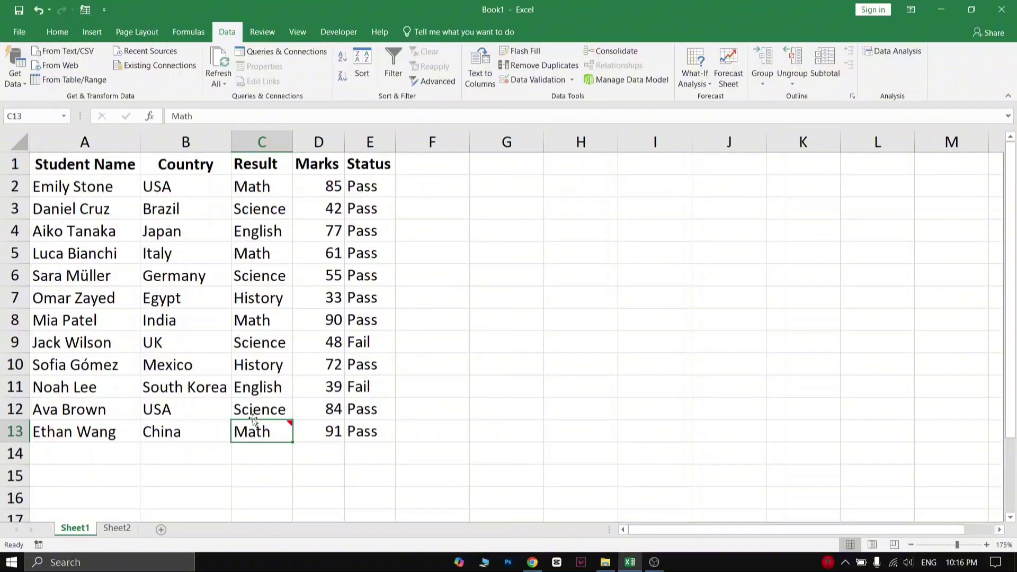
pyautogui.rightClick(259, 434)
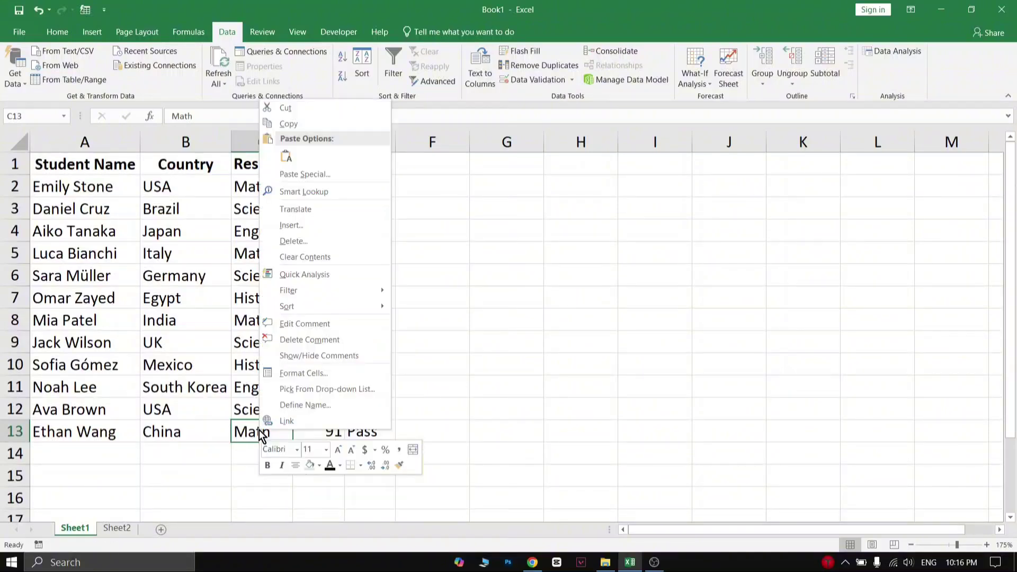
pyautogui.click(321, 338)
pyautogui.click(270, 469)
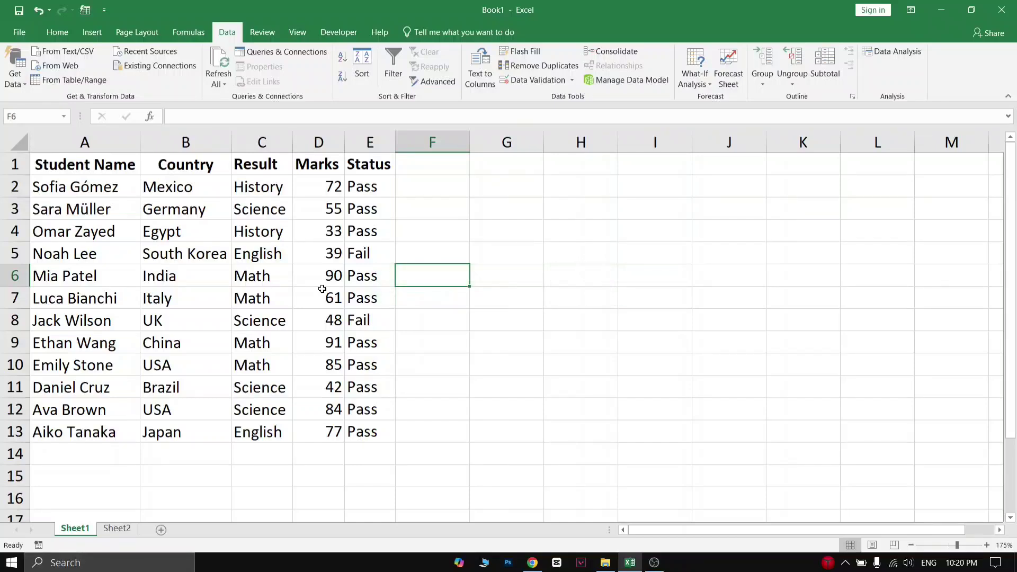
# - Examine the student records and the values in the Marks column
pyautogui.moveTo(92, 192); pyautogui.dragTo(405, 467)
pyautogui.click(300, 249)
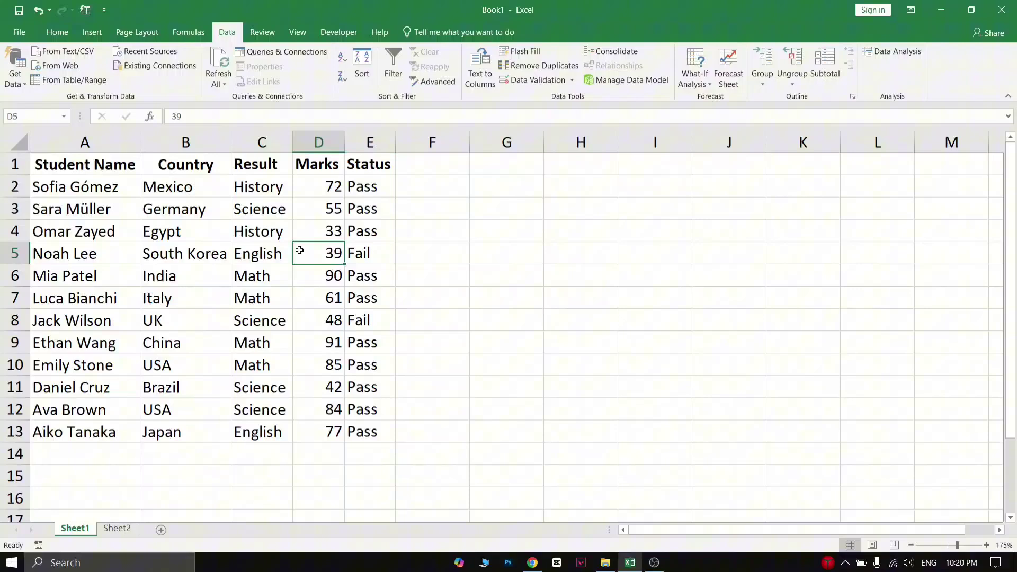
pyautogui.click(335, 187)
pyautogui.click(335, 342)
pyautogui.click(329, 418)
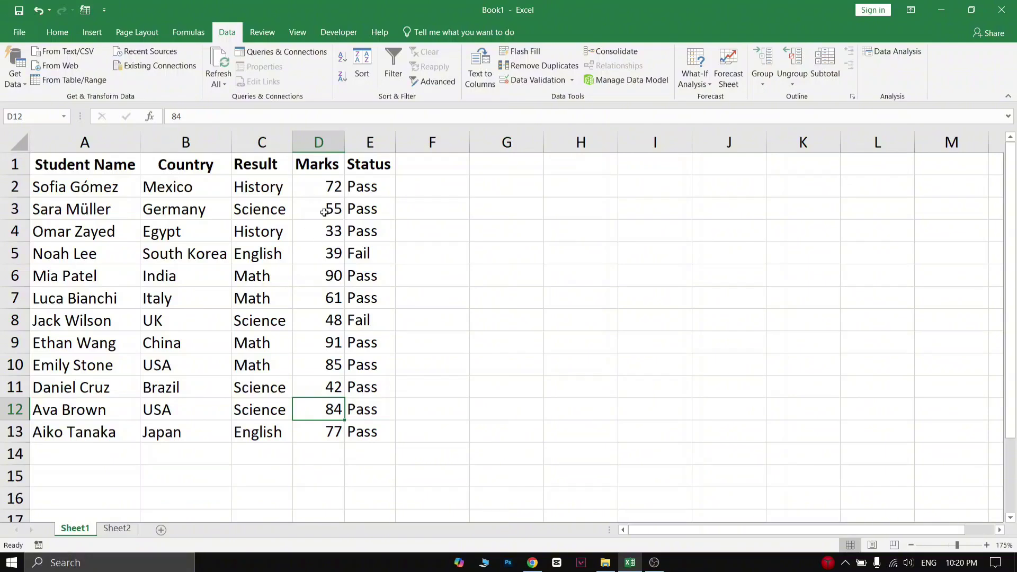
pyautogui.moveTo(325, 188); pyautogui.dragTo(326, 431)
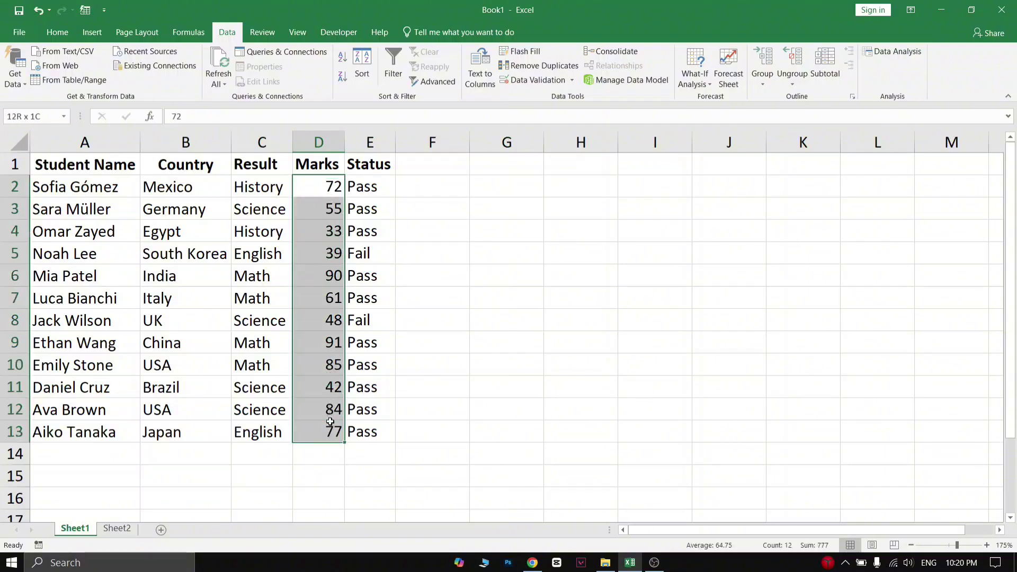
pyautogui.click(320, 266)
pyautogui.click(331, 171)
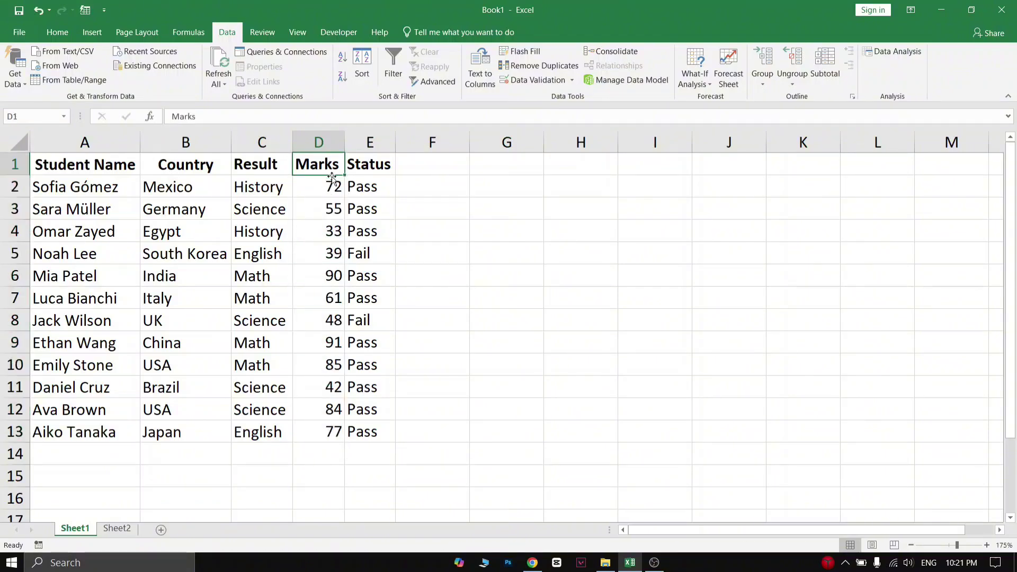
# - Sort the student table by Marks from highest to lowest and check the first and last records
pyautogui.click(325, 273)
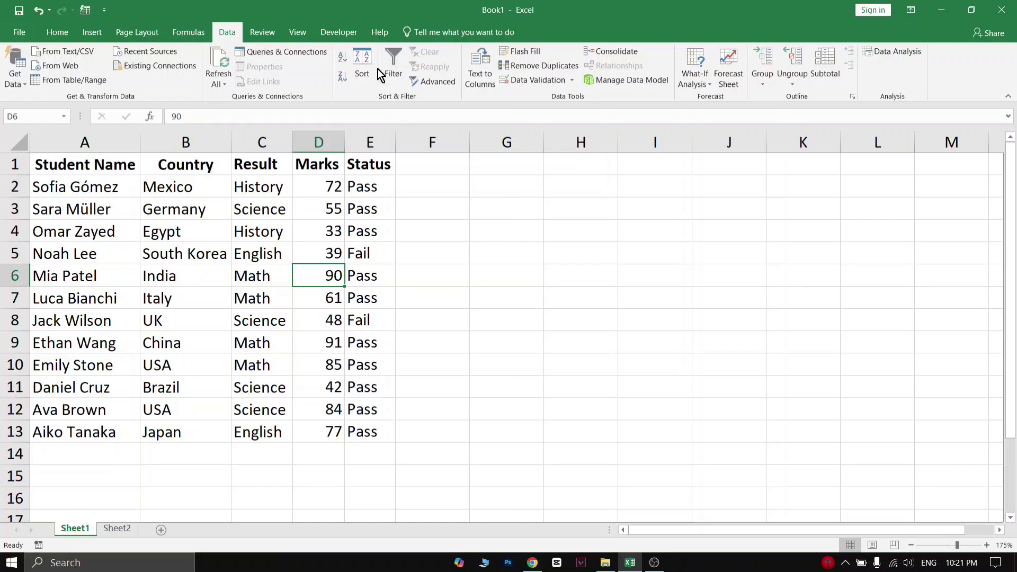
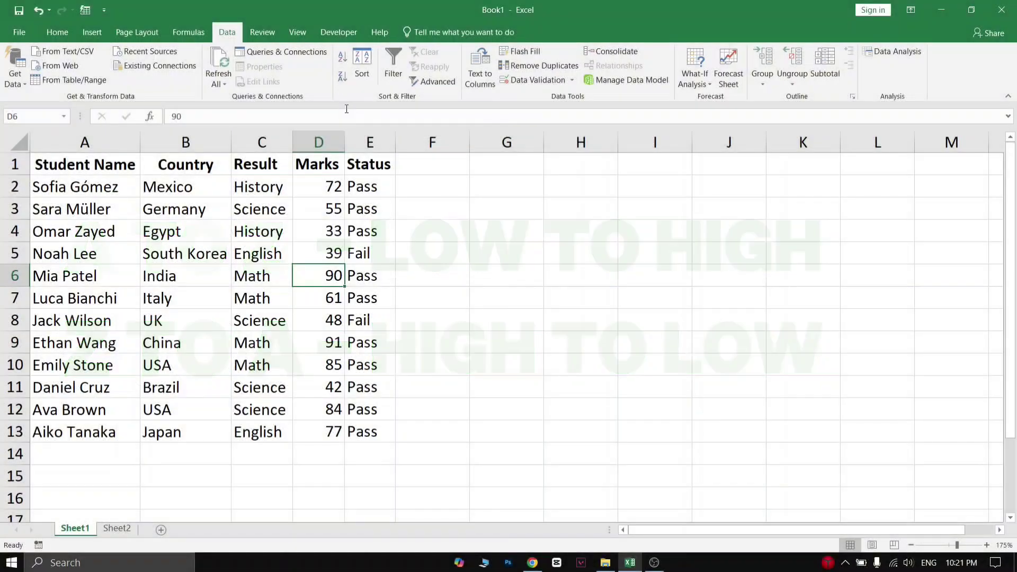
pyautogui.click(343, 78)
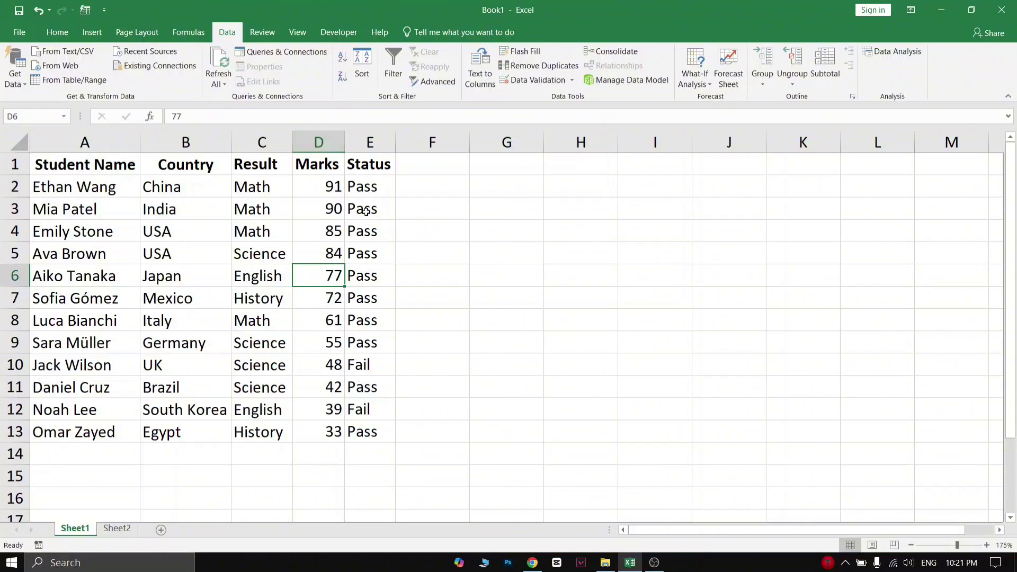
pyautogui.click(318, 188)
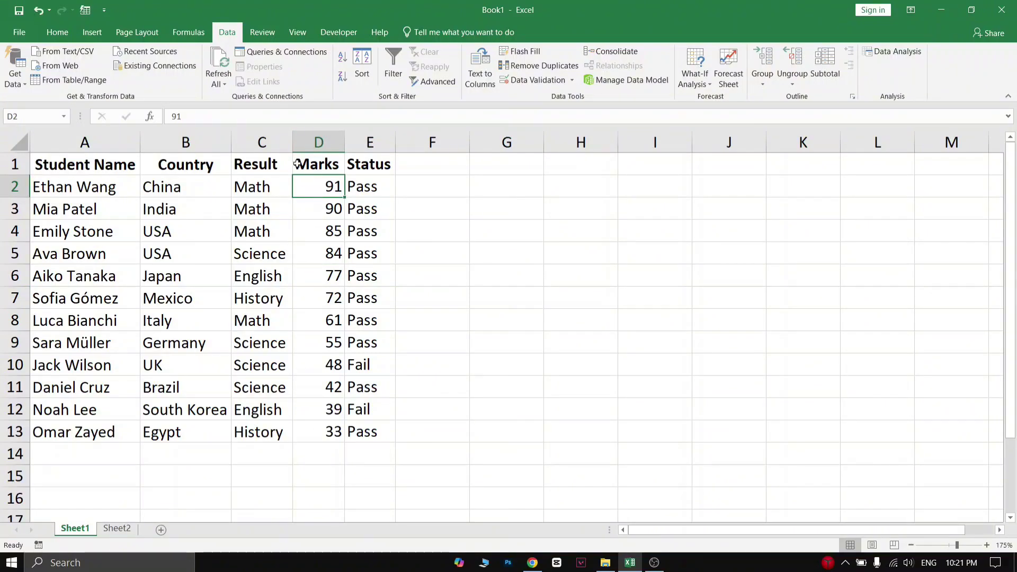
pyautogui.click(89, 189)
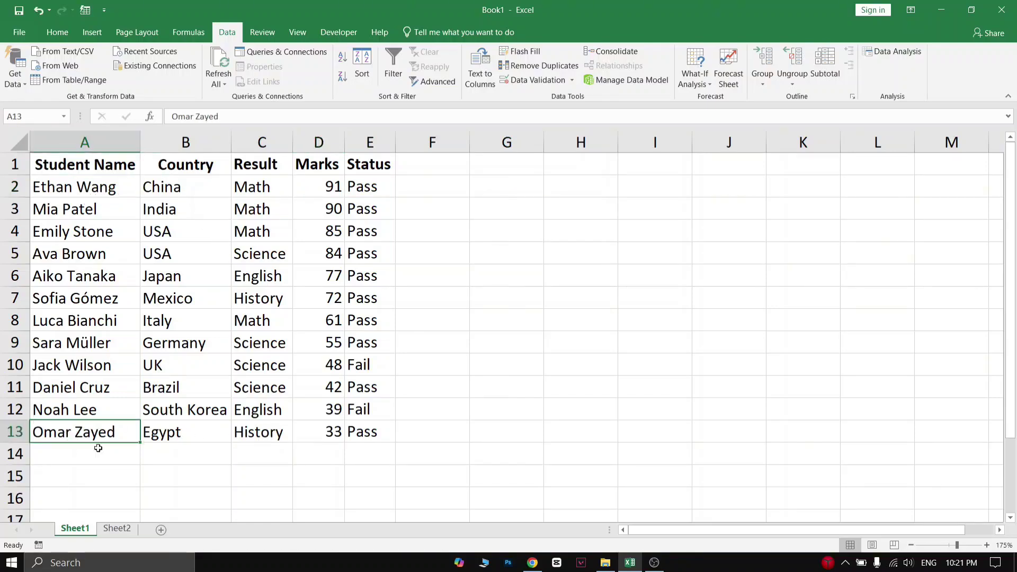
pyautogui.click(331, 437)
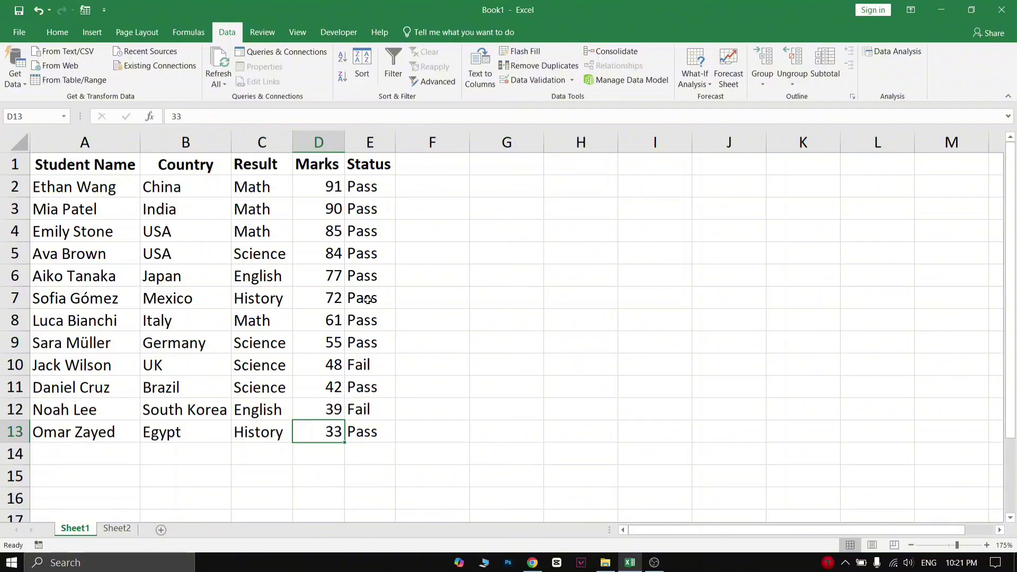
# - Sort the student table by Marks from lowest to highest and check the first record
pyautogui.click(343, 58)
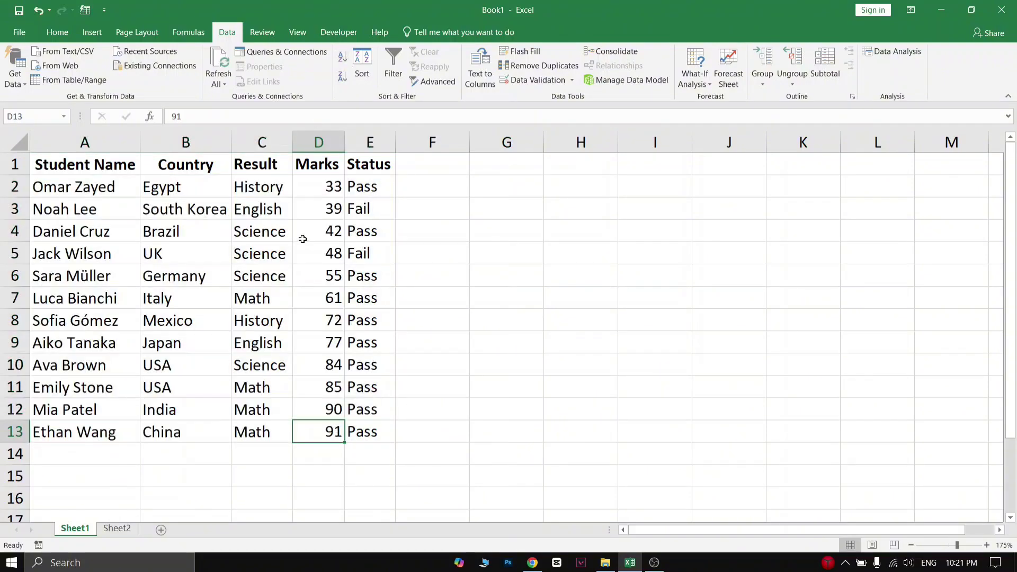
pyautogui.click(74, 197)
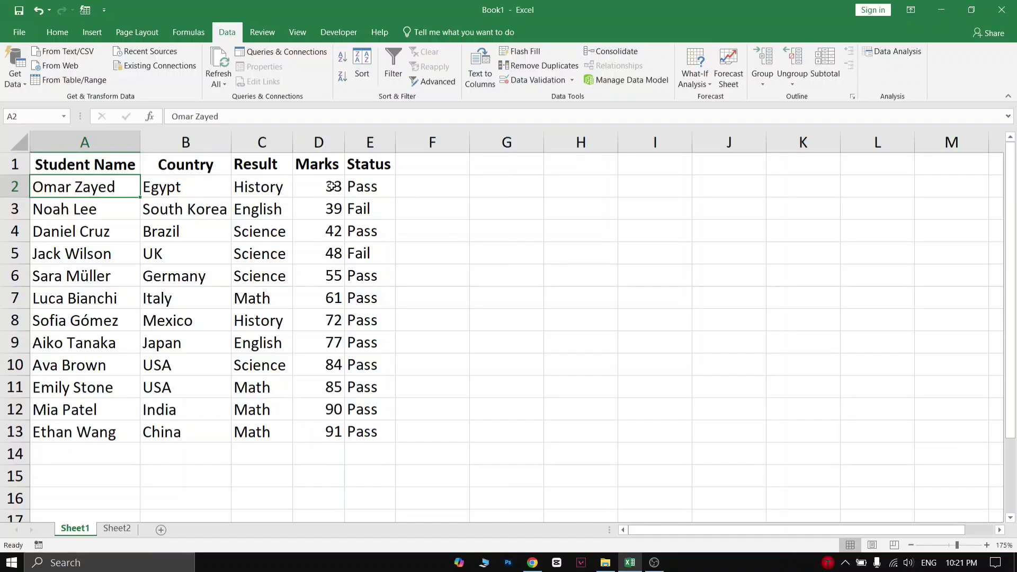
pyautogui.click(332, 186)
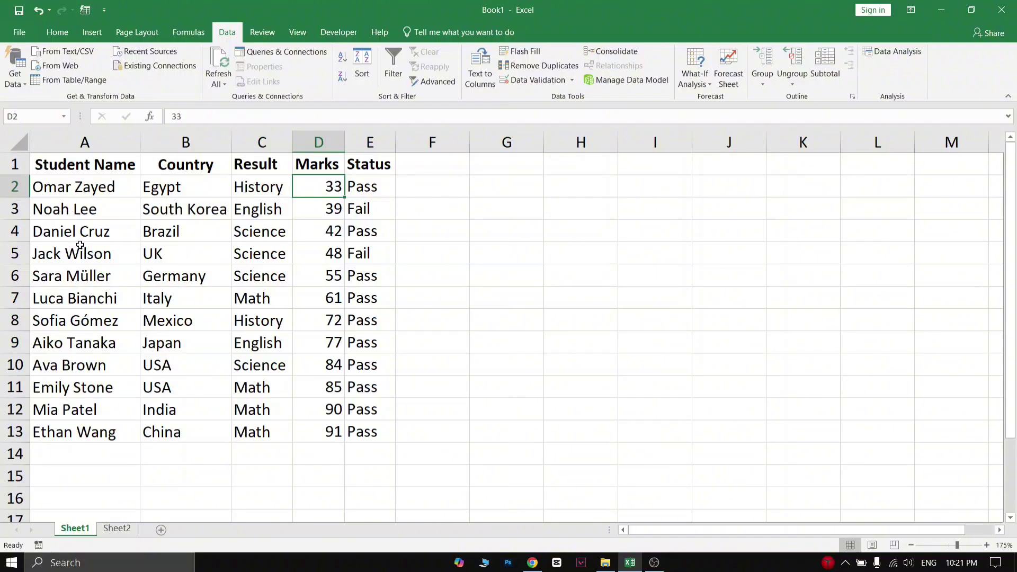
pyautogui.click(77, 284)
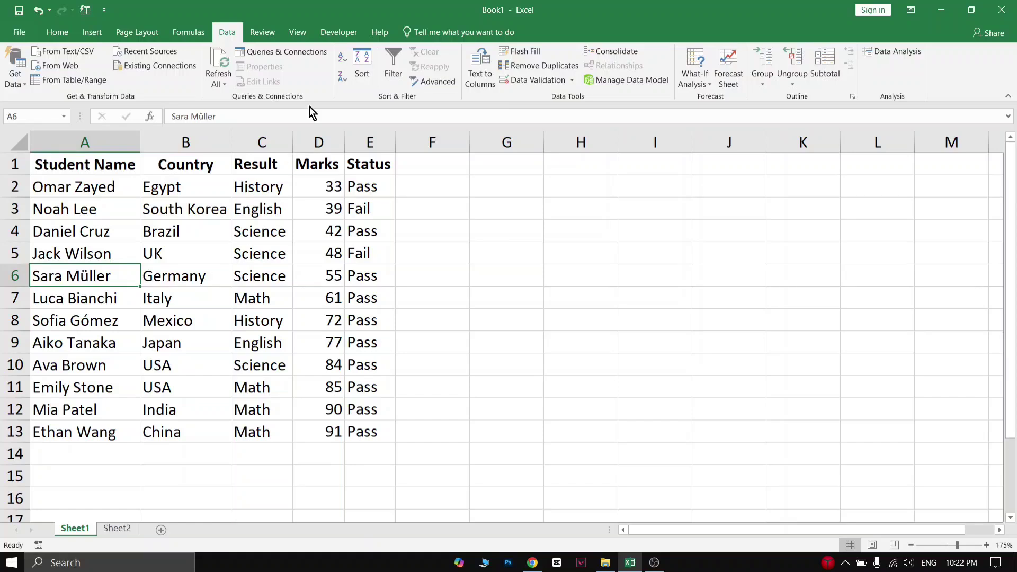
# - Sort the student table by Student Name from A to Z and check the order of the names
pyautogui.click(341, 62)
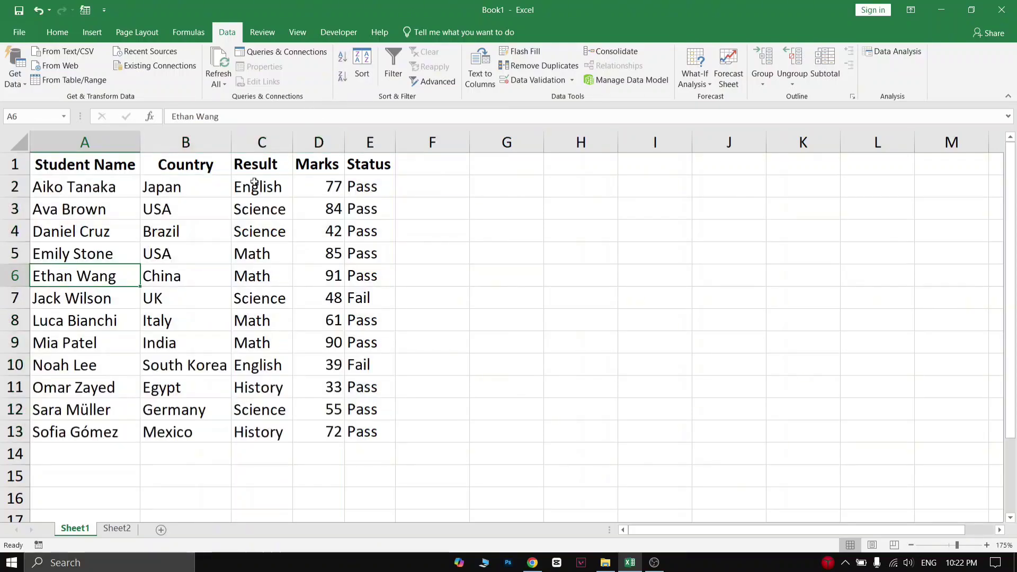
pyautogui.moveTo(34, 195); pyautogui.dragTo(108, 440)
pyautogui.click(78, 291)
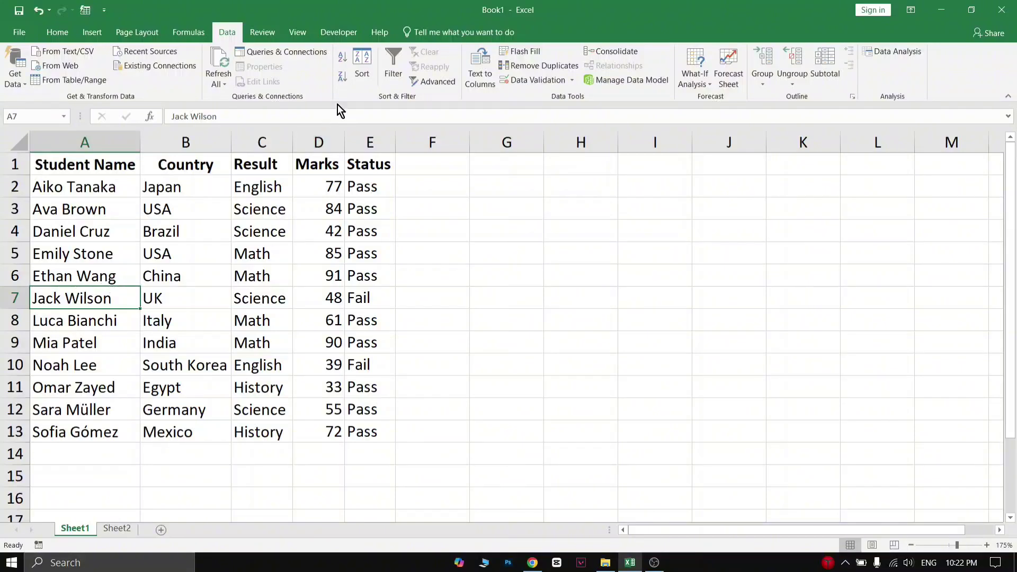
# - Sort the student table by Student Name from Z to A and check the order of the names
pyautogui.click(342, 78)
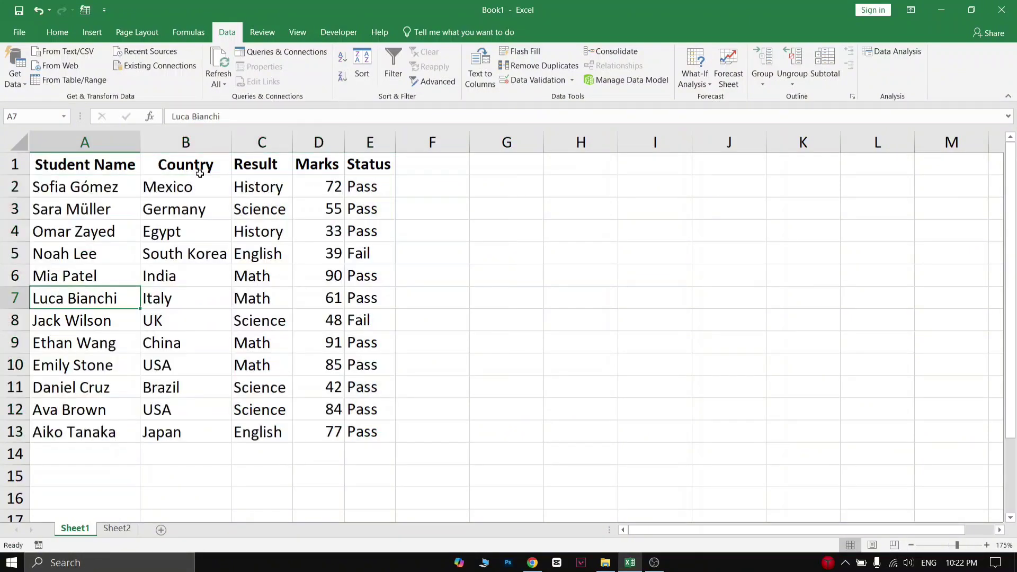
pyautogui.moveTo(74, 189); pyautogui.dragTo(62, 438)
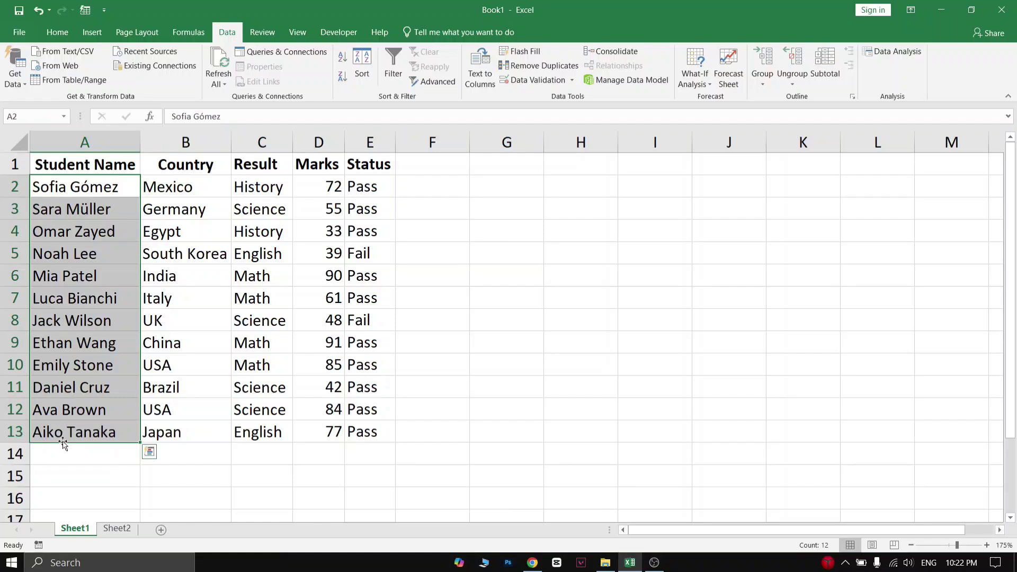
pyautogui.click(75, 278)
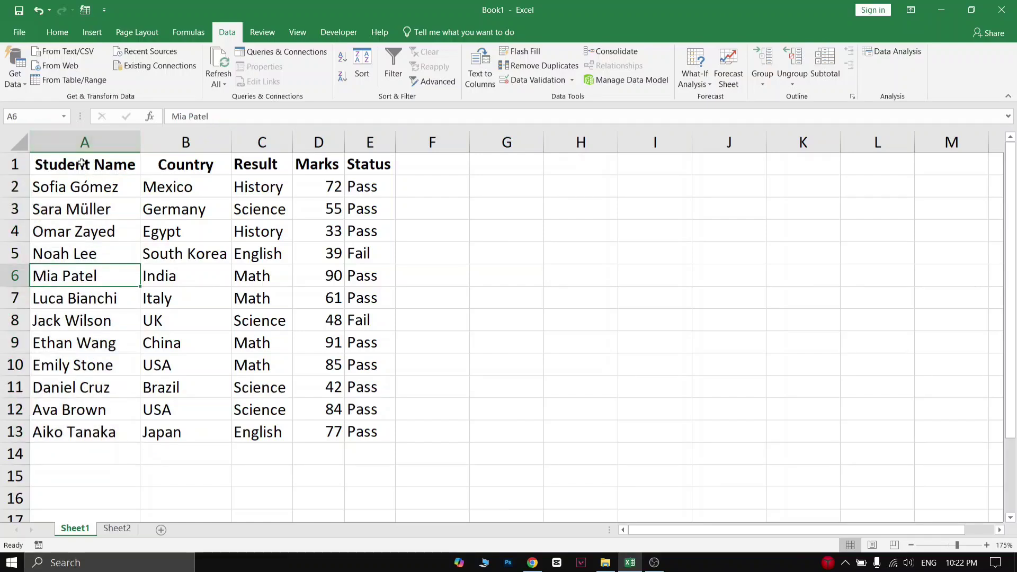
pyautogui.click(82, 163)
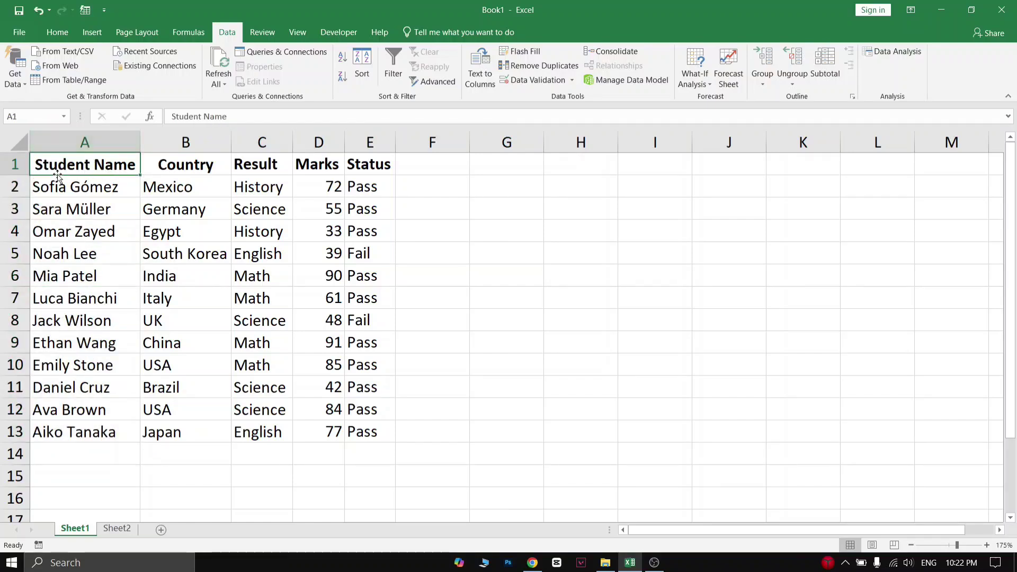
pyautogui.click(65, 348)
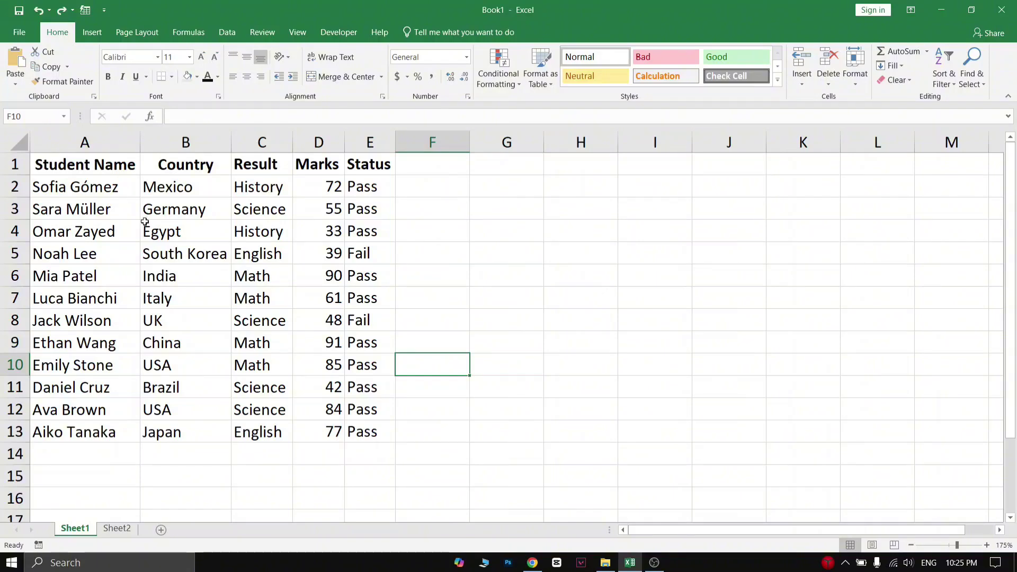
# - Go to Sheet2 and clear the values in the Total column, cells E2 to E6
pyautogui.click(125, 531)
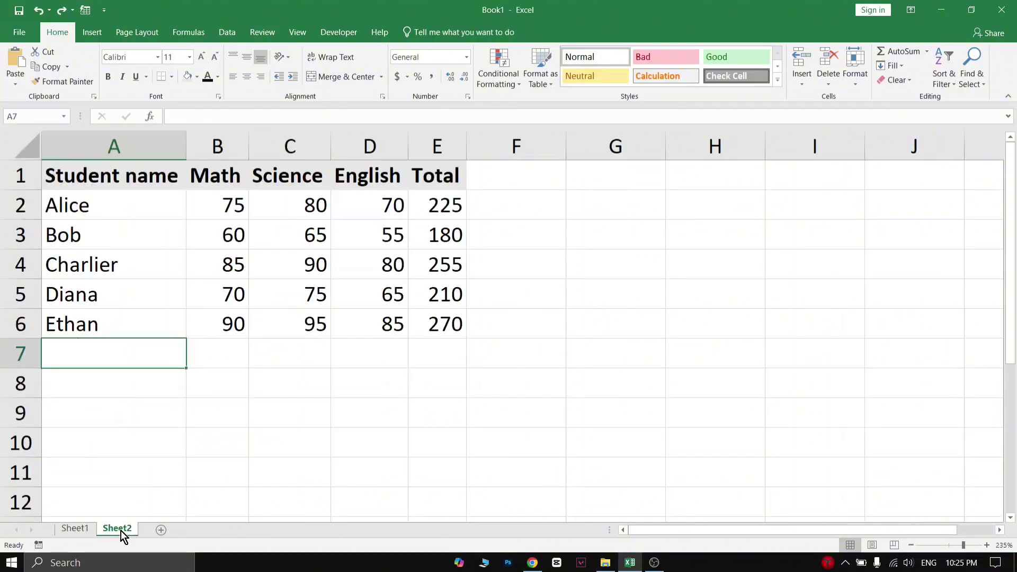
pyautogui.moveTo(447, 199); pyautogui.dragTo(452, 325)
pyautogui.press('Delete')
pyautogui.click(284, 371)
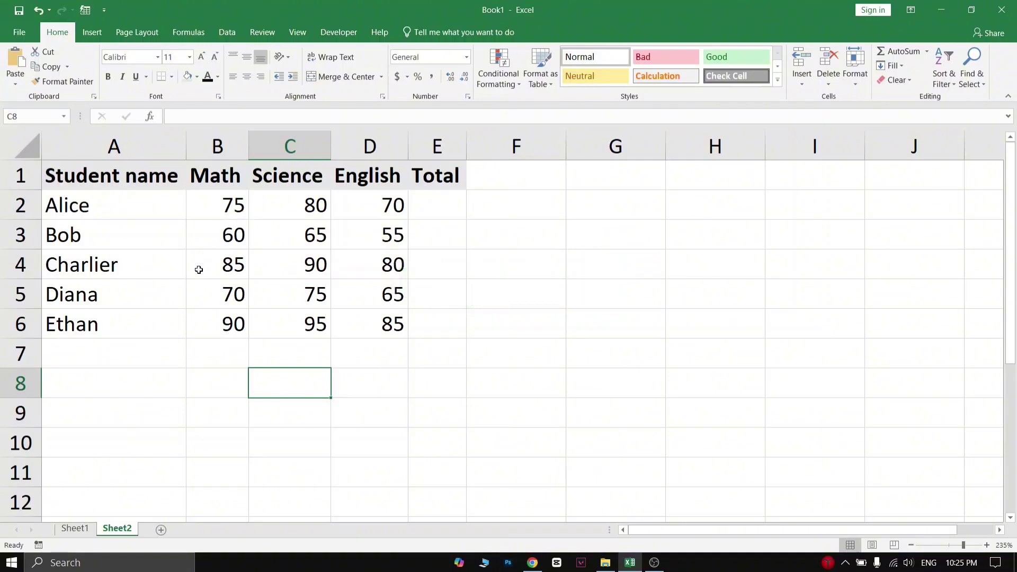
# - Try the formula =C2+D2 in cell E2, compare it with the marks in the row, and undo the entry
pyautogui.click(455, 194)
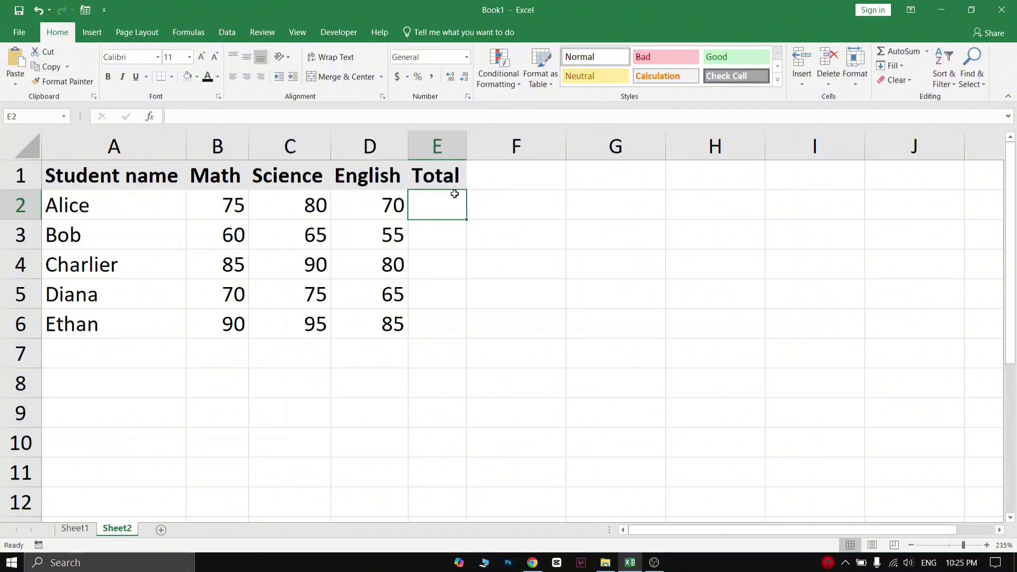
pyautogui.write('=c2')
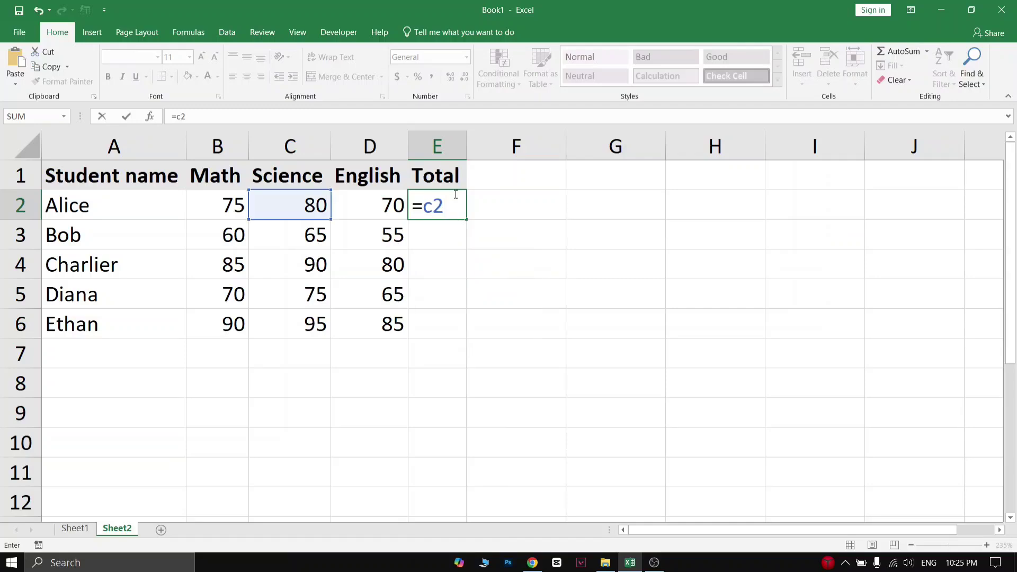
pyautogui.write('+d2')
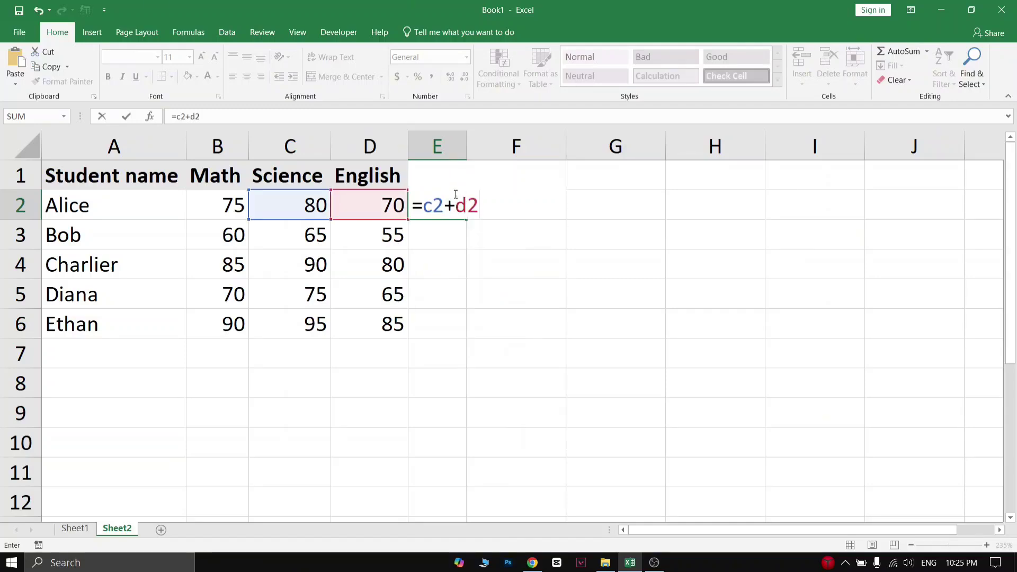
pyautogui.press('Return')
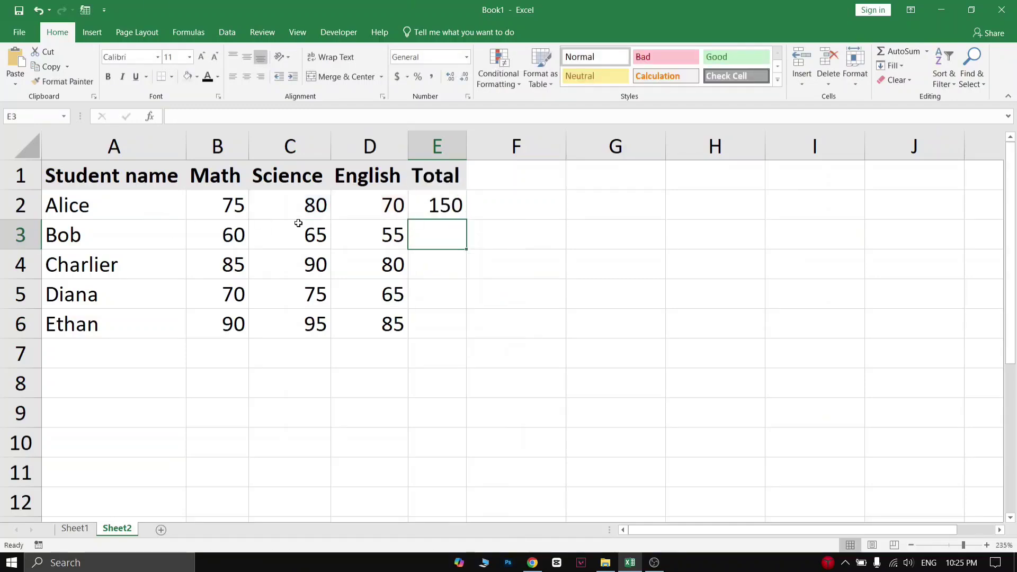
pyautogui.moveTo(226, 208); pyautogui.dragTo(365, 198)
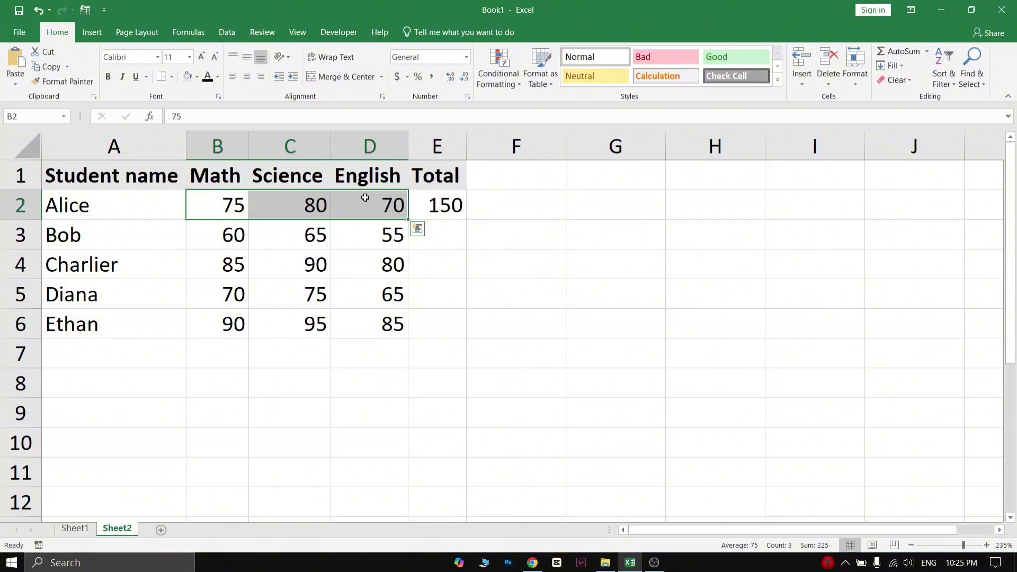
pyautogui.moveTo(223, 233); pyautogui.dragTo(371, 233)
pyautogui.hotkey('ctrl', 'z')
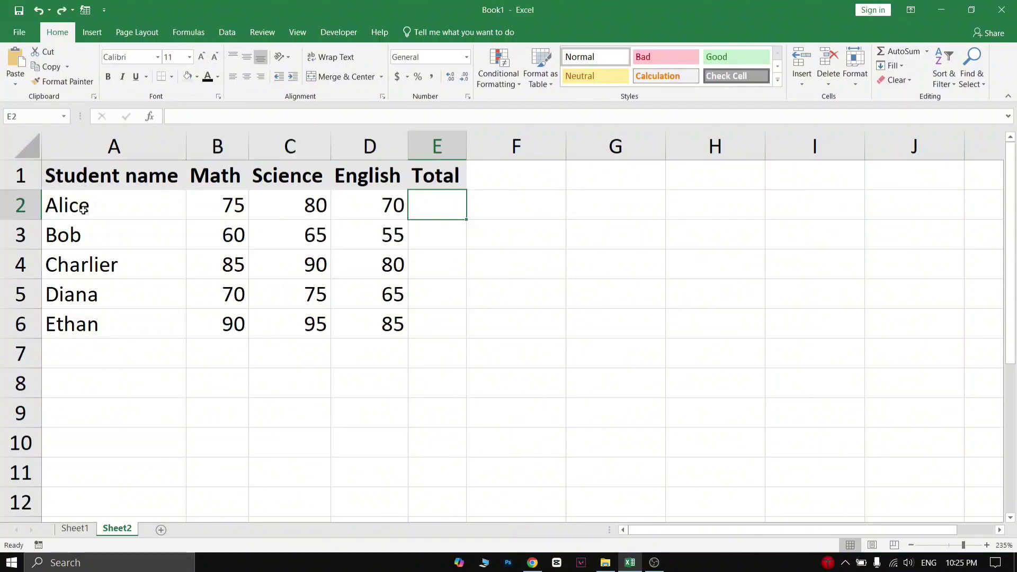
# - Examine the table's headers, the Math, Science and English mark columns, and the first student's marks
pyautogui.click(85, 179)
pyautogui.click(221, 178)
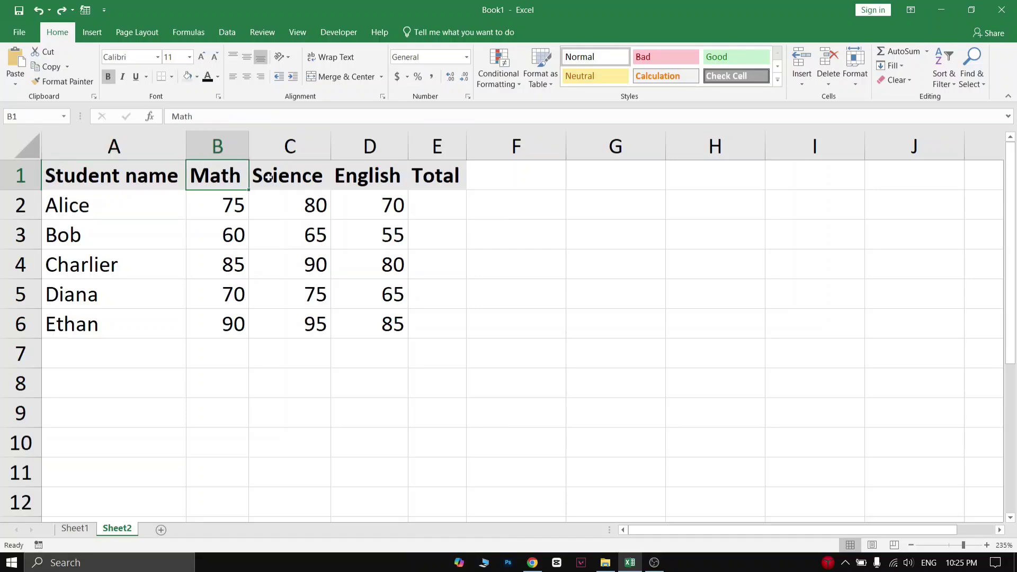
pyautogui.click(304, 178)
pyautogui.click(385, 184)
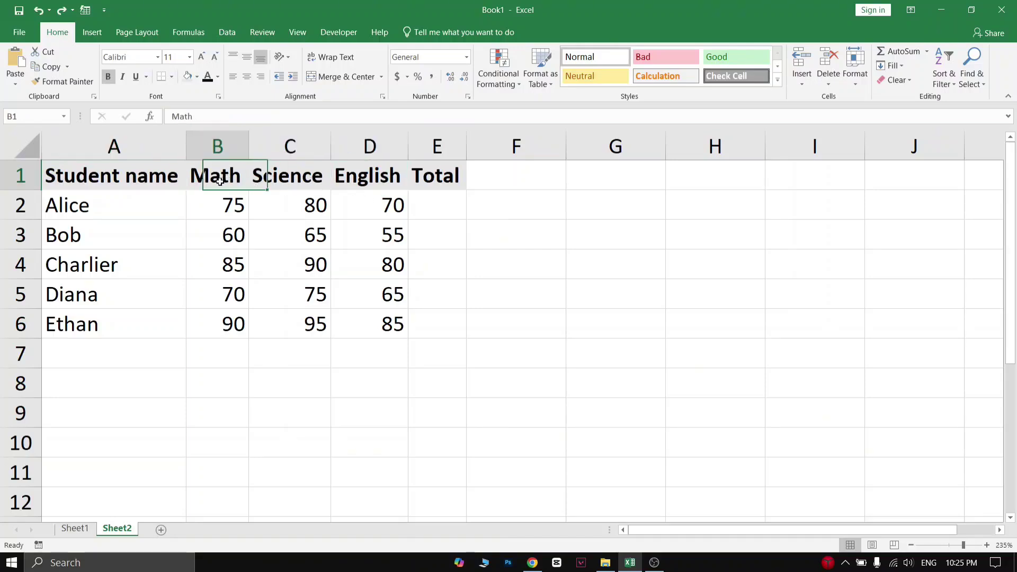
pyautogui.moveTo(216, 177); pyautogui.dragTo(228, 325)
pyautogui.moveTo(298, 176); pyautogui.dragTo(302, 325)
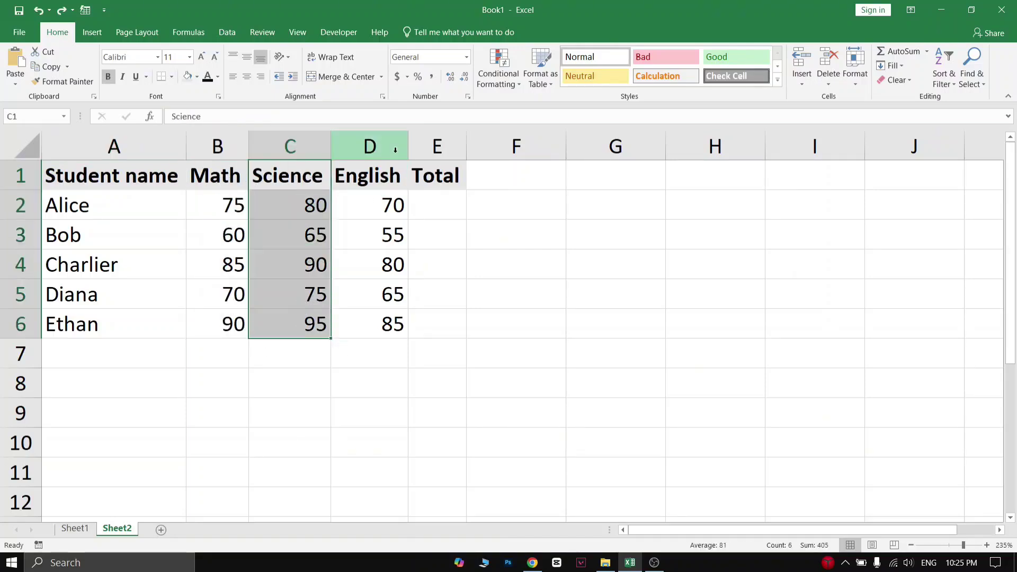
pyautogui.click(397, 144)
pyautogui.click(452, 213)
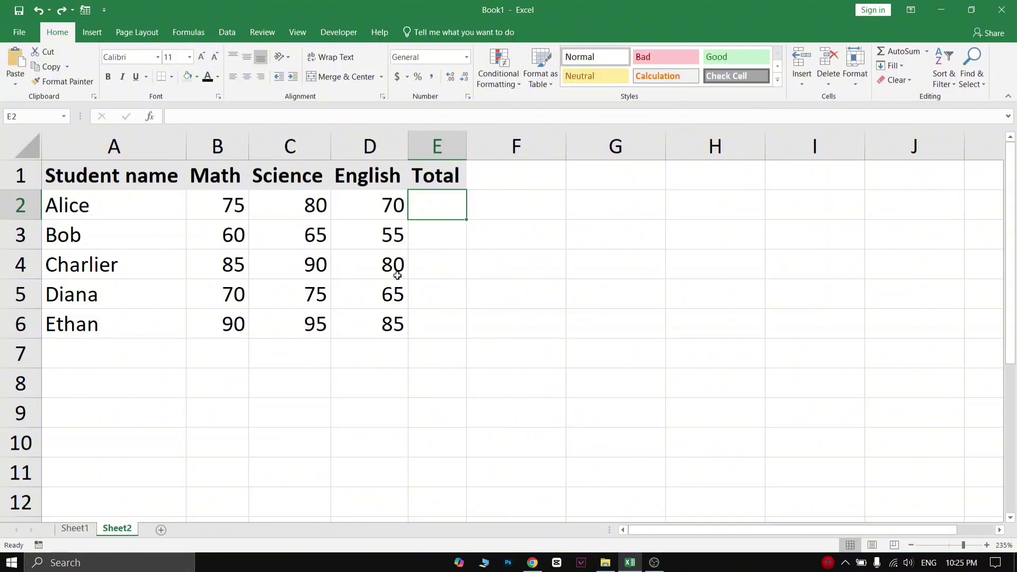
pyautogui.click(62, 213)
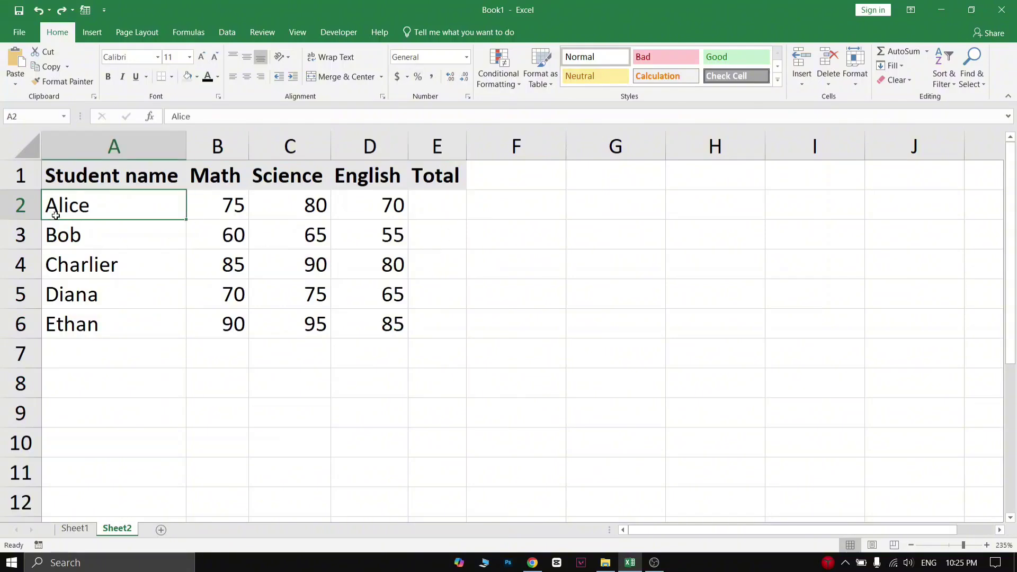
pyautogui.moveTo(199, 216); pyautogui.dragTo(390, 215)
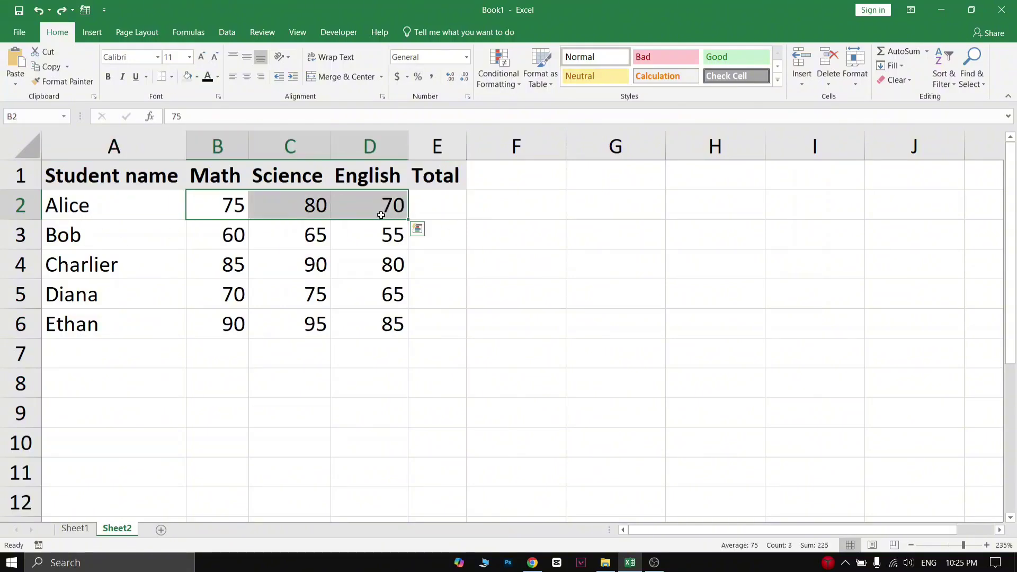
# - Total the first student's marks in E2 with =SUM(B2:D2) and check the formula against the subject marks
pyautogui.click(439, 201)
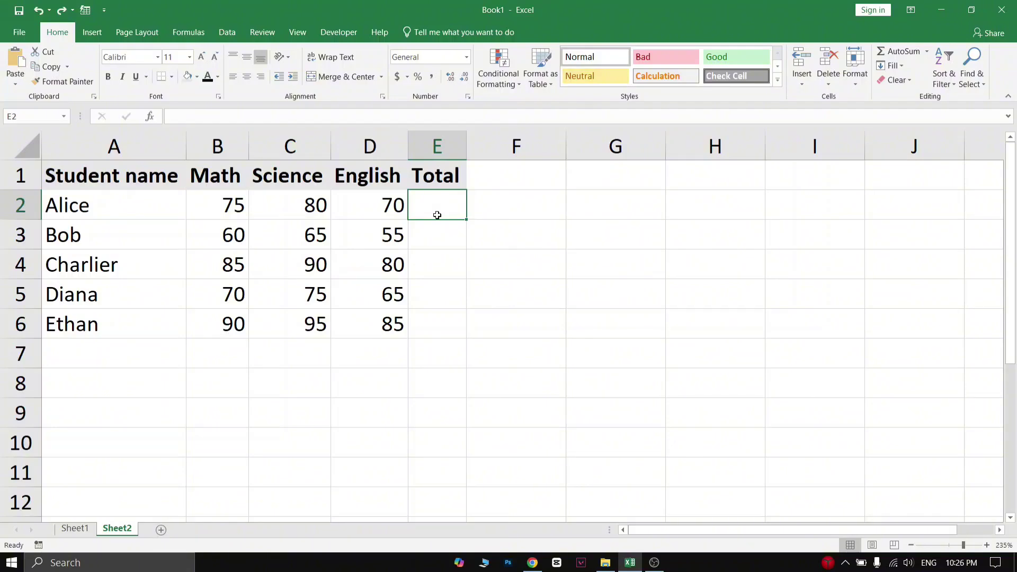
pyautogui.write('=SUM(')
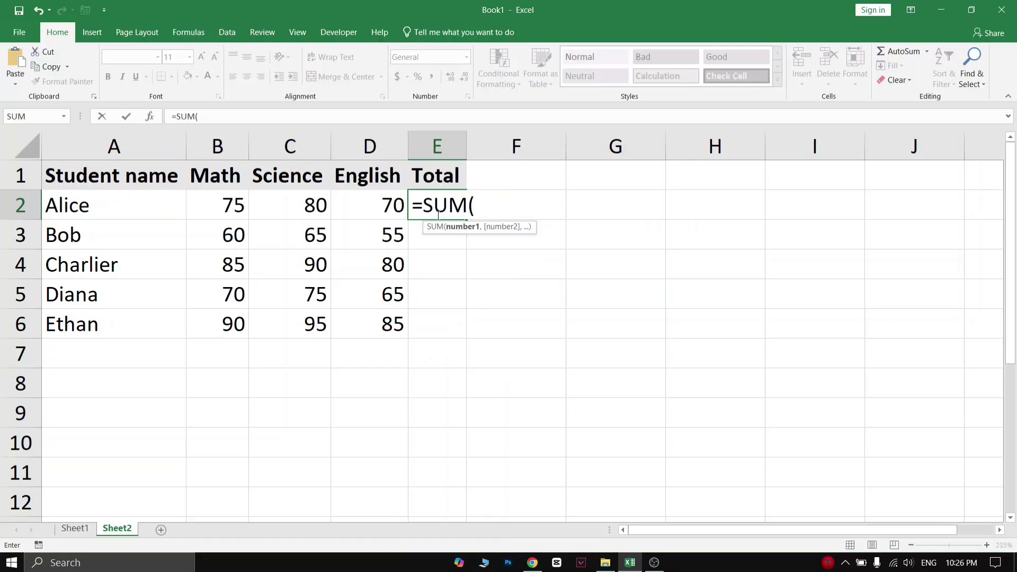
pyautogui.moveTo(203, 207); pyautogui.dragTo(364, 206)
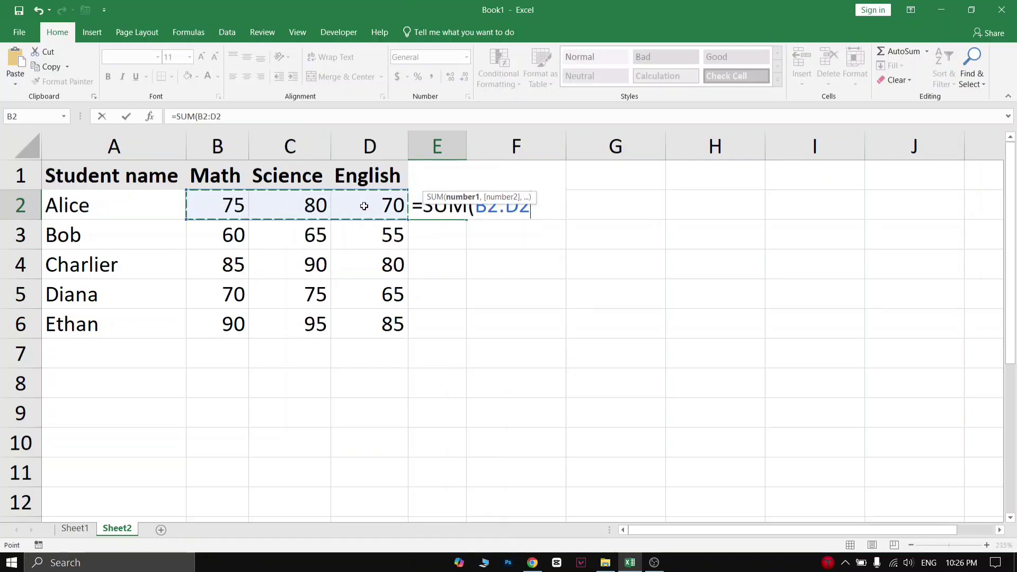
pyautogui.press('Return')
pyautogui.click(450, 215)
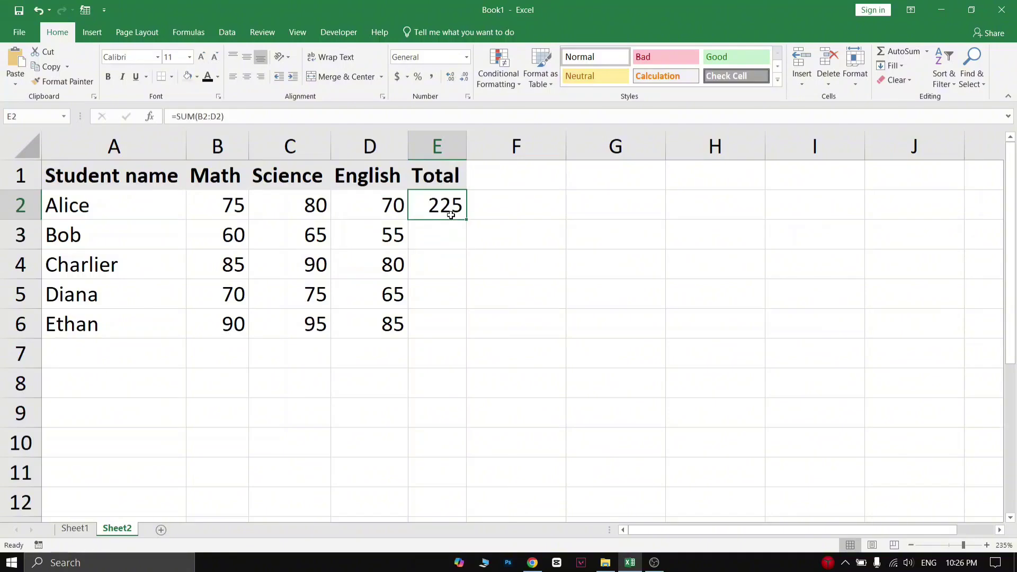
pyautogui.moveTo(229, 212); pyautogui.dragTo(346, 209)
pyautogui.moveTo(244, 237); pyautogui.dragTo(370, 330)
# - Copy the total formula from E2 down to E6 and check the formula in E3 against the marks
pyautogui.click(435, 241)
pyautogui.click(431, 263)
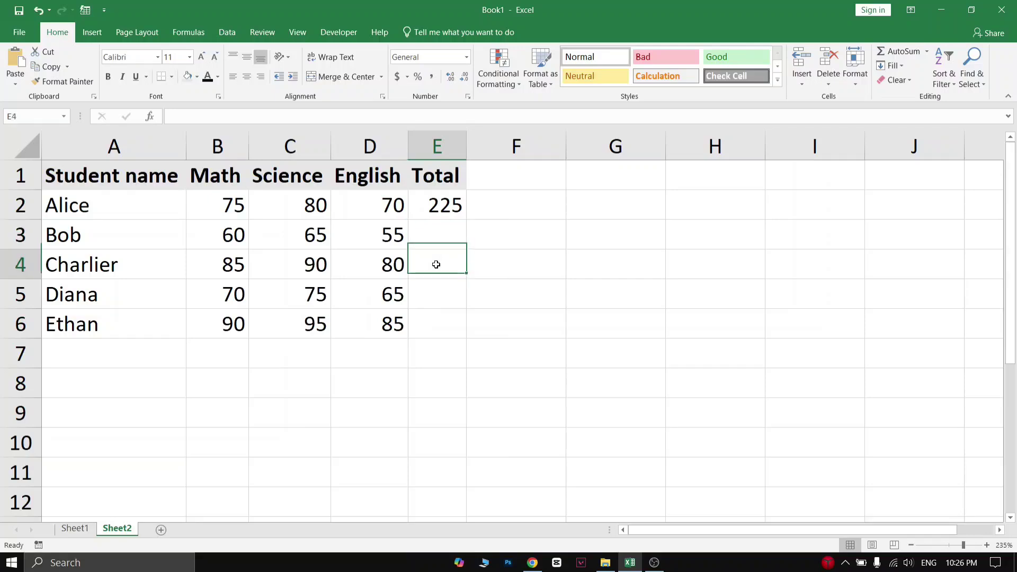
pyautogui.click(434, 289)
pyautogui.click(432, 329)
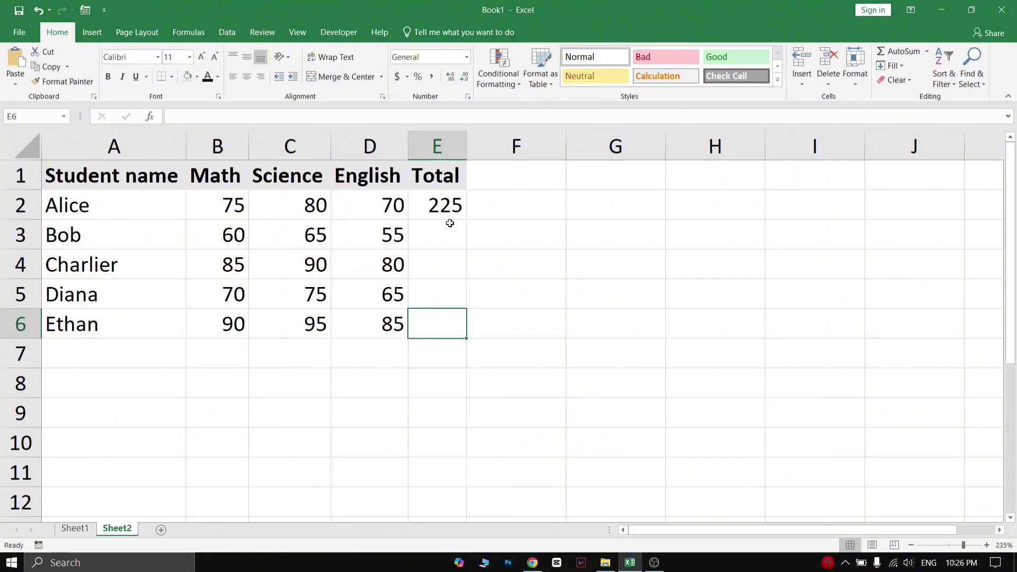
pyautogui.click(441, 201)
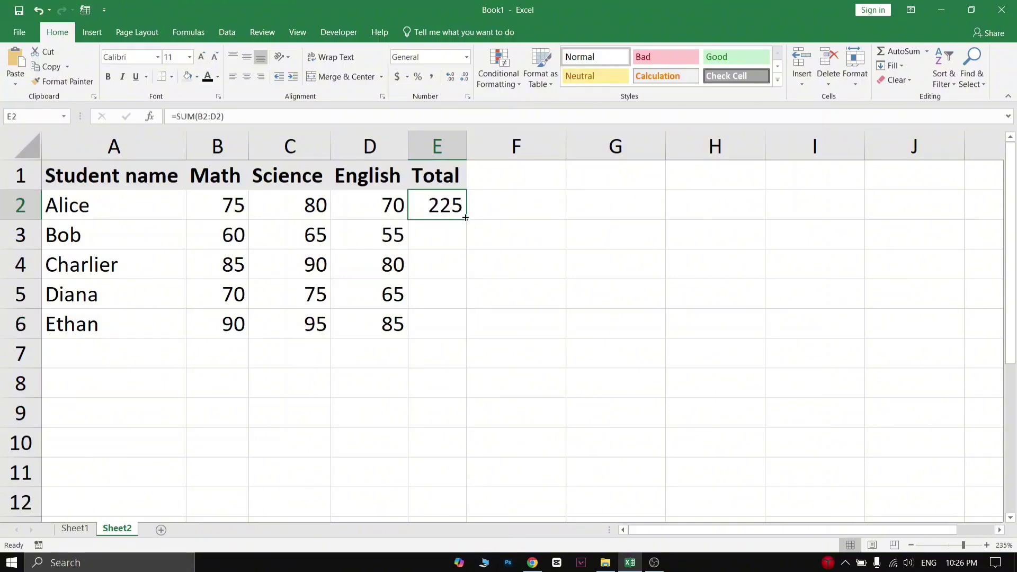
pyautogui.moveTo(466, 220); pyautogui.dragTo(461, 339)
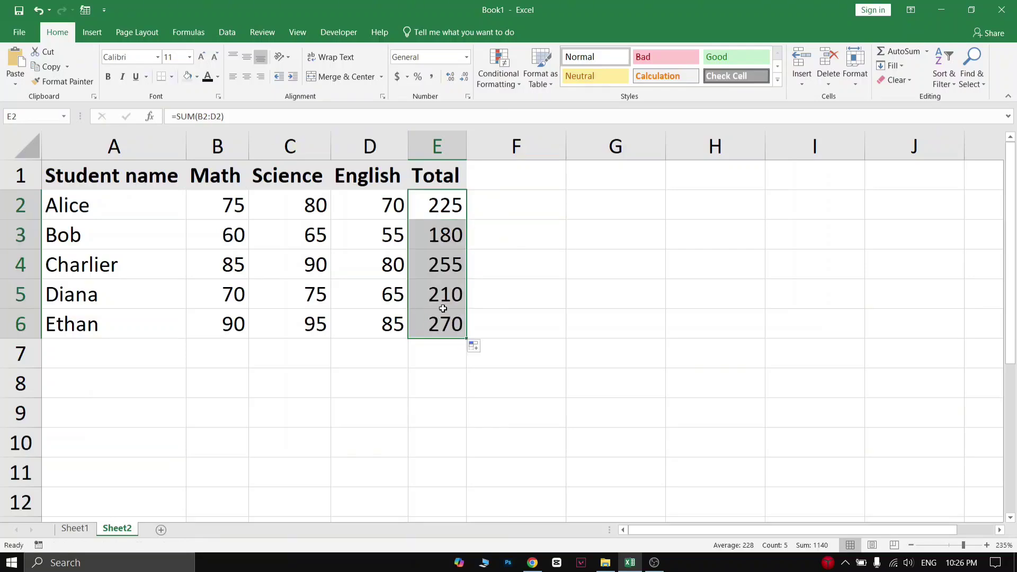
pyautogui.click(434, 238)
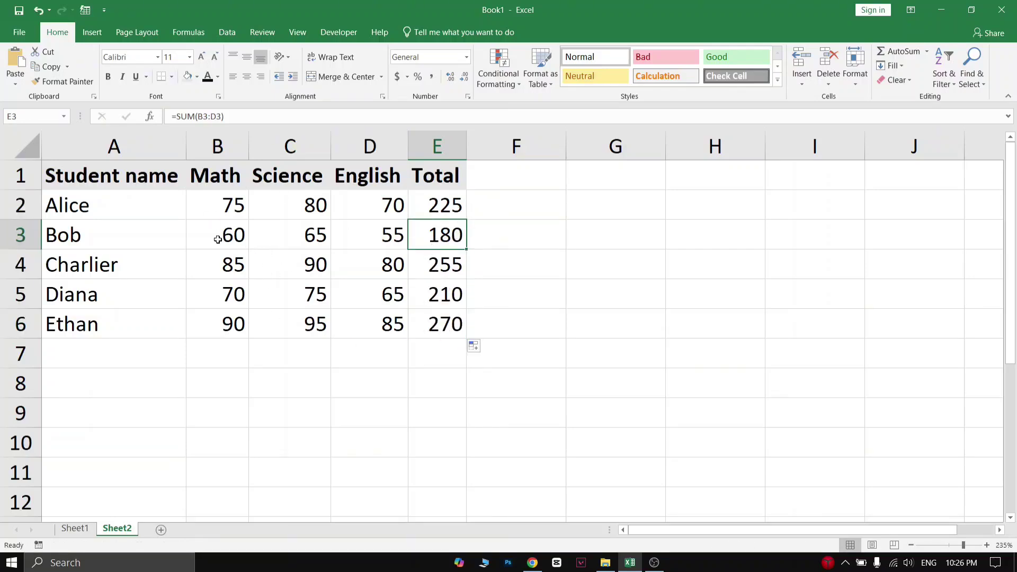
pyautogui.moveTo(218, 239); pyautogui.dragTo(369, 326)
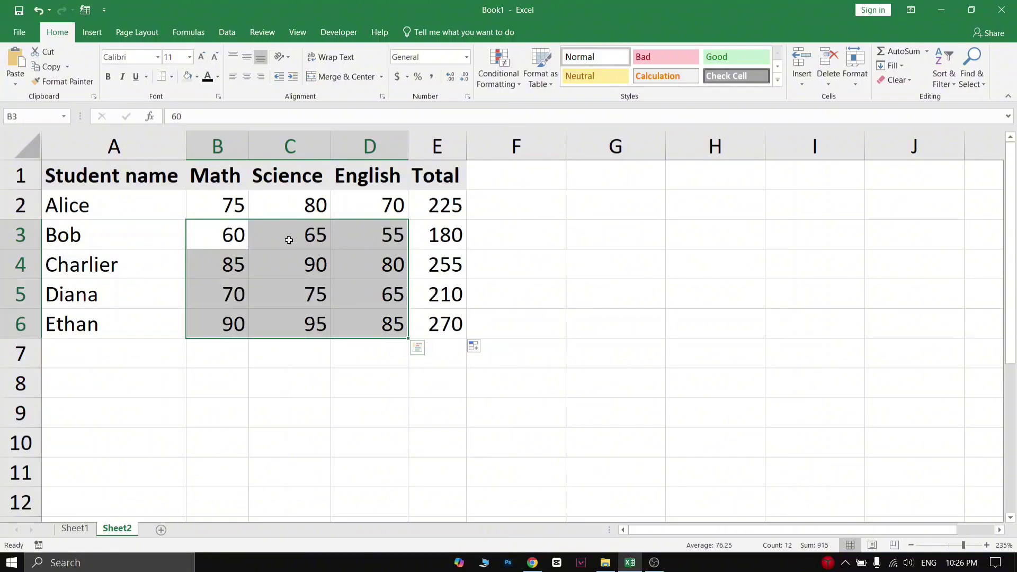
pyautogui.click(384, 349)
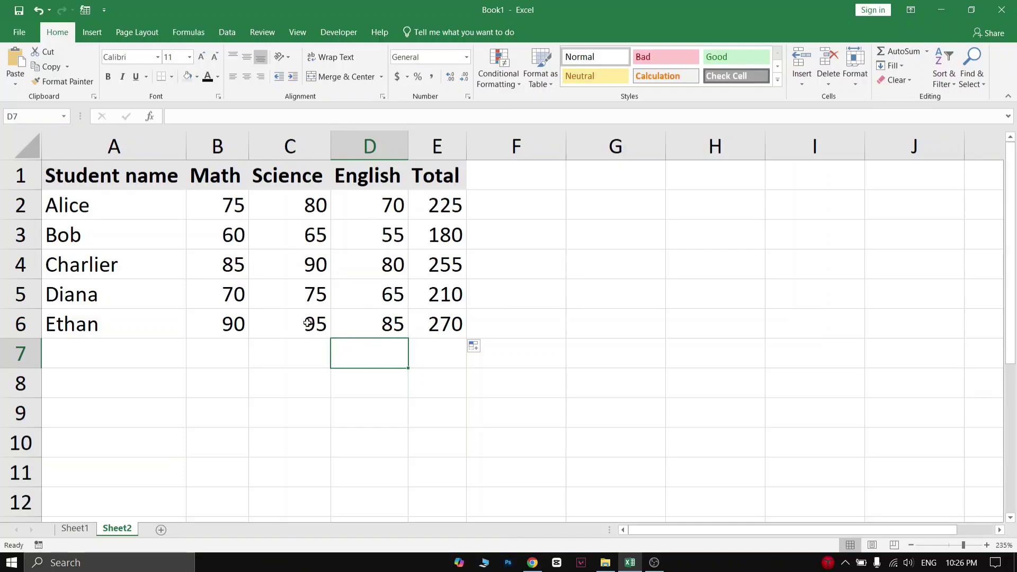
# - Total the Math column in cell B7 with a SUM formula over B2:B6
pyautogui.click(213, 176)
pyautogui.moveTo(221, 202); pyautogui.dragTo(230, 330)
pyautogui.click(228, 350)
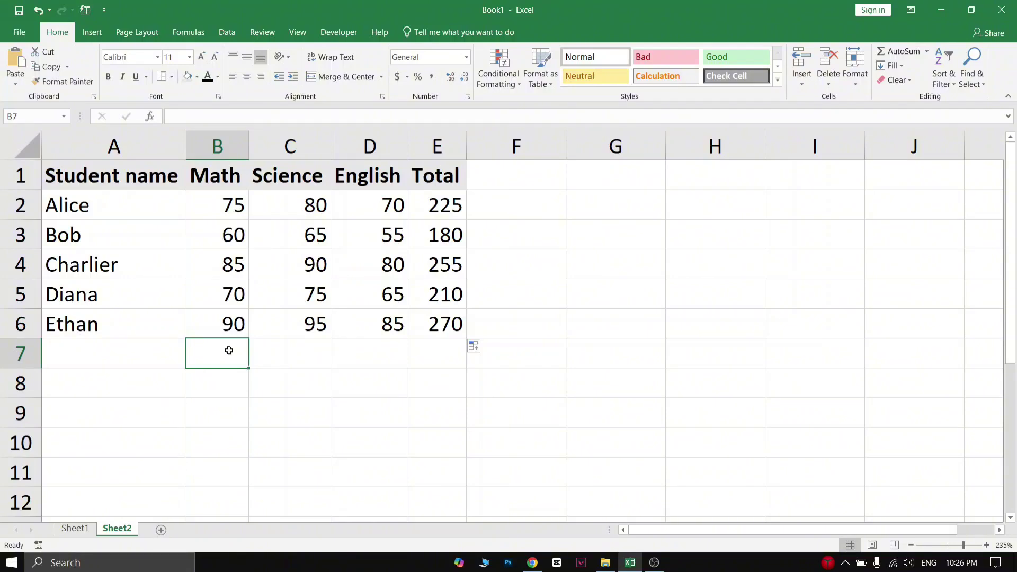
pyautogui.write('=sum')
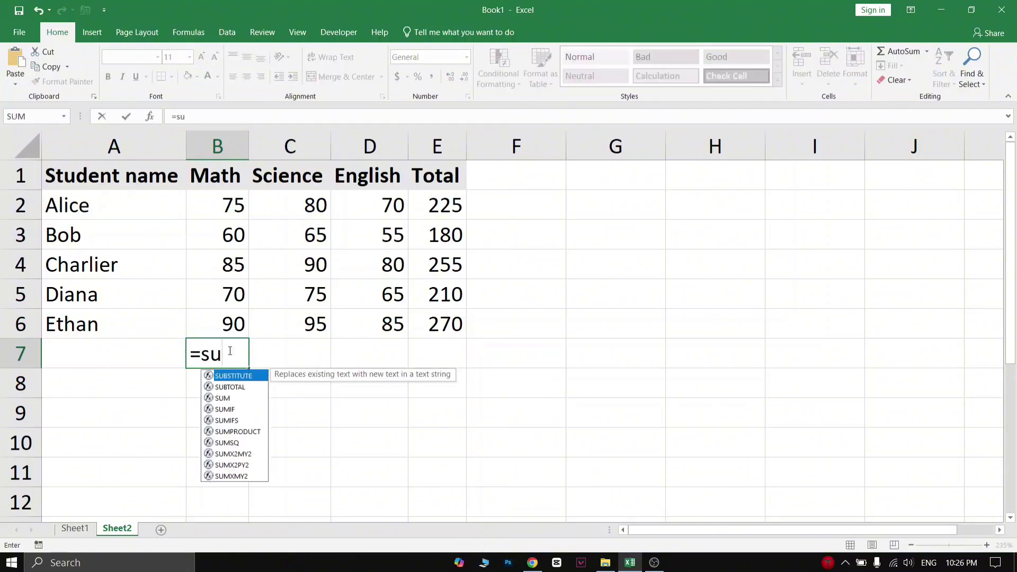
pyautogui.press('Tab')
pyautogui.moveTo(209, 208); pyautogui.dragTo(220, 321)
pyautogui.press('Return')
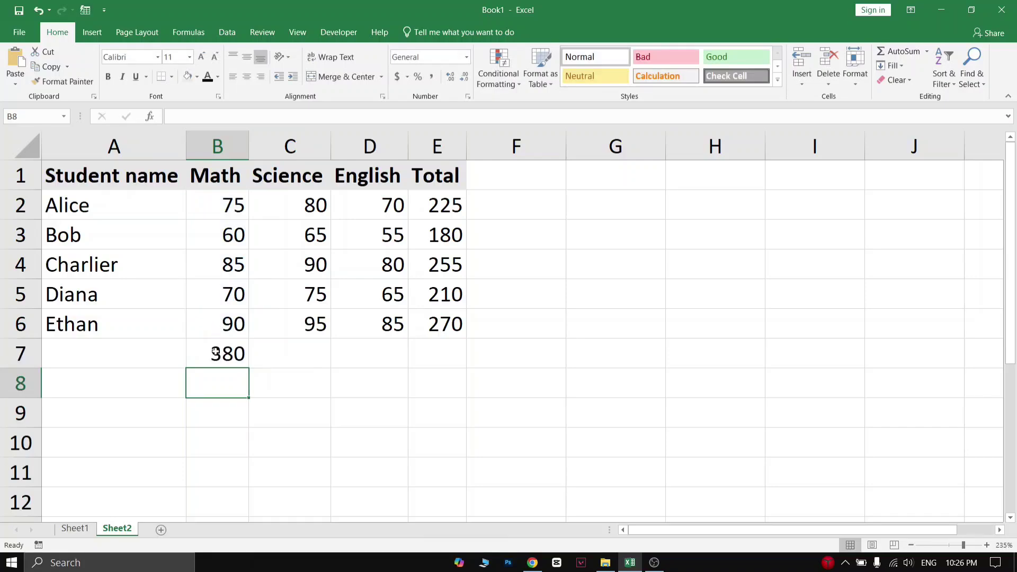
# - Copy the Math total formula from B7 across to D7 and check the totals against the Science and English marks
pyautogui.click(215, 356)
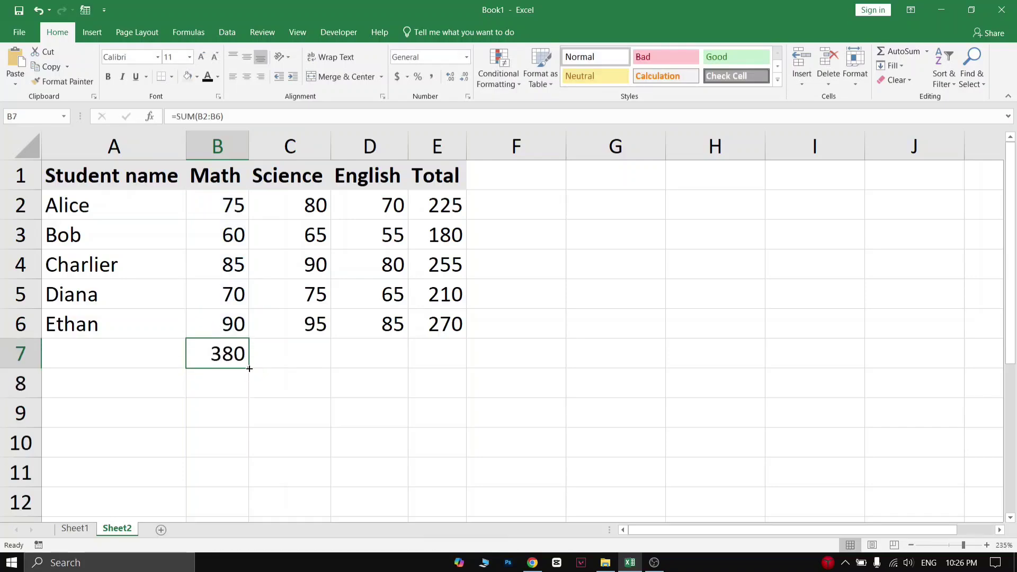
pyautogui.moveTo(249, 367); pyautogui.dragTo(380, 371)
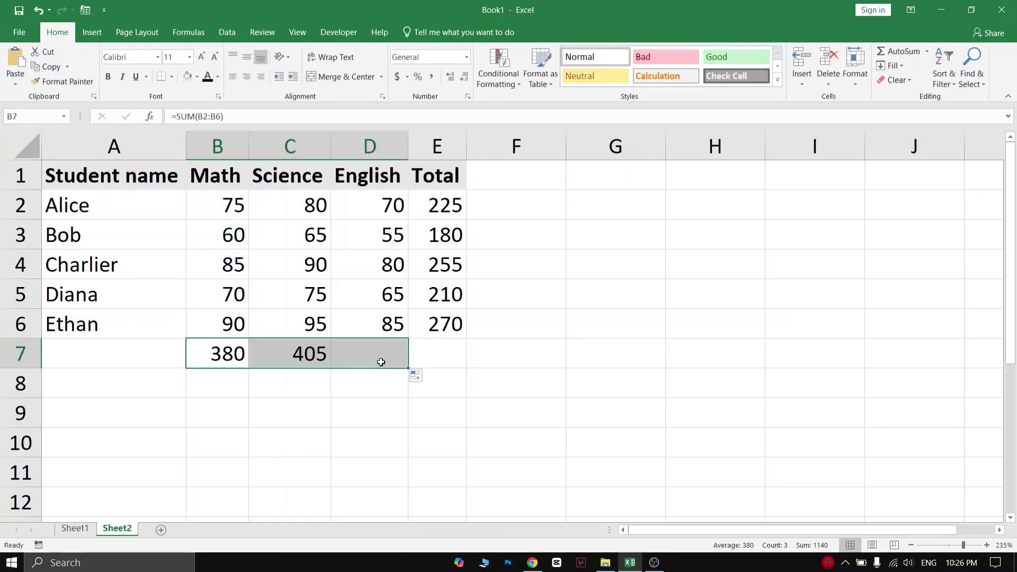
pyautogui.click(380, 371)
pyautogui.moveTo(317, 208); pyautogui.dragTo(316, 326)
pyautogui.moveTo(387, 208); pyautogui.dragTo(392, 325)
pyautogui.click(382, 356)
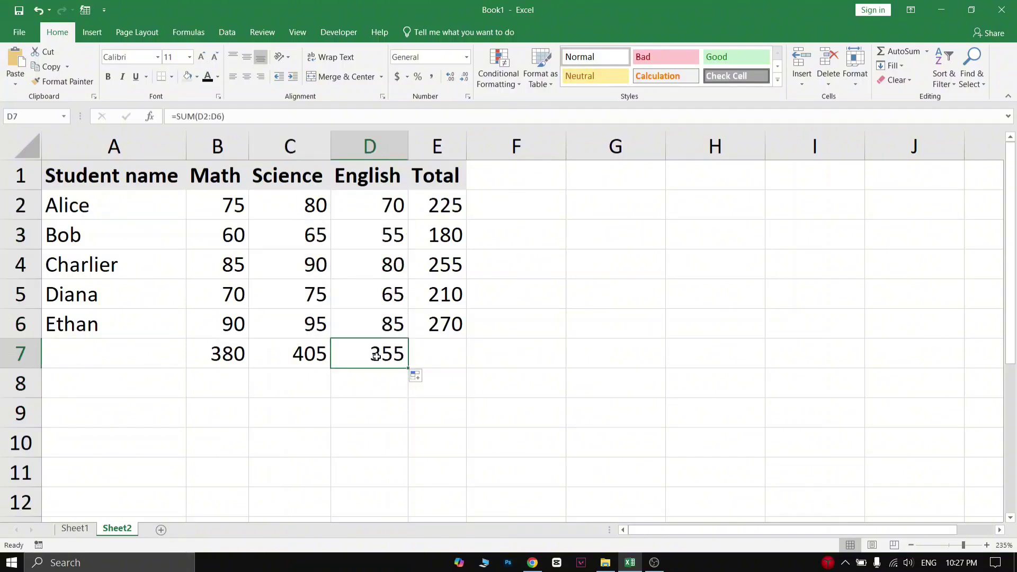
pyautogui.click(384, 374)
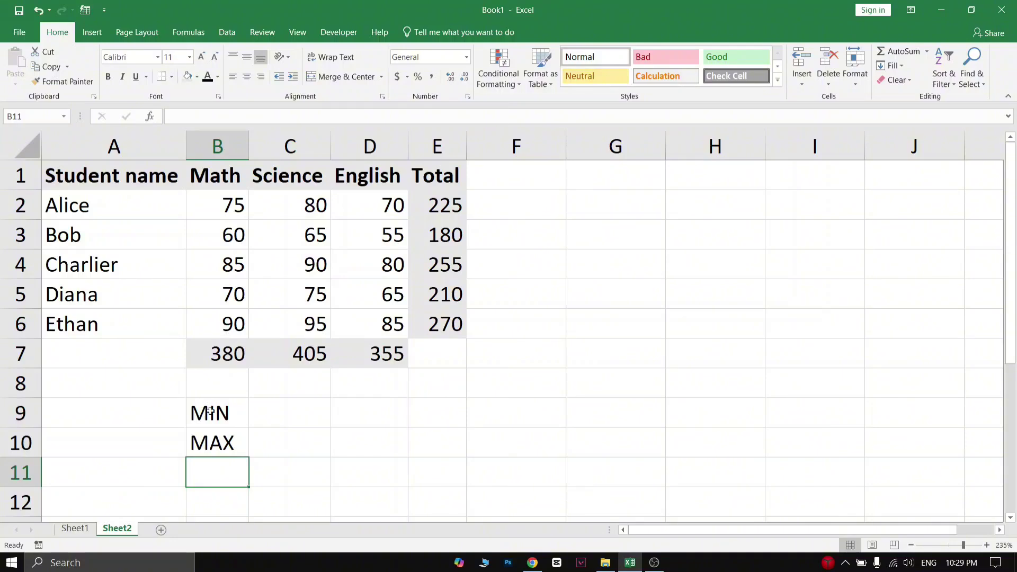
# - Examine the MIN and MAX labels and the Math, Science and English marks they apply to
pyautogui.click(198, 444)
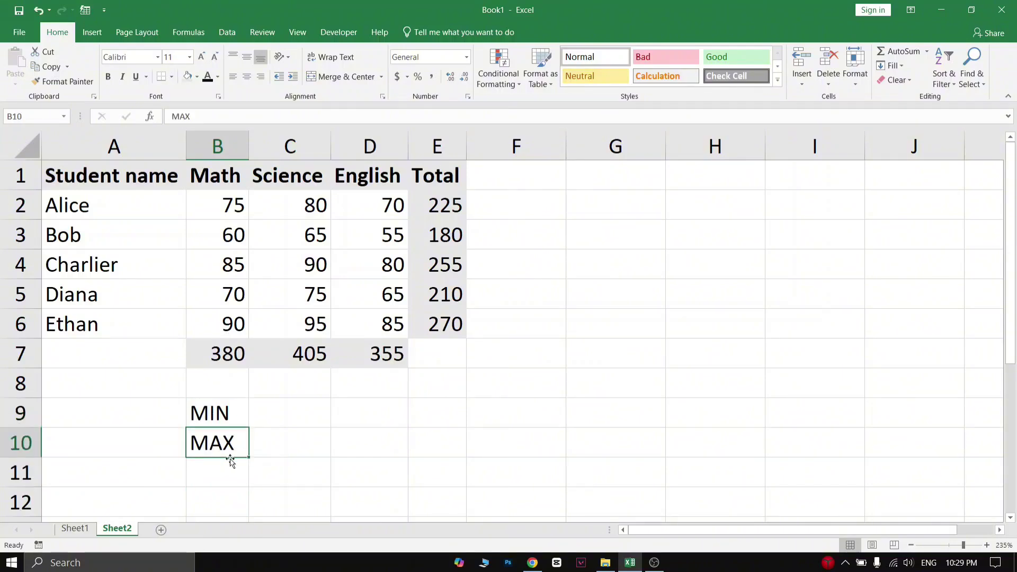
pyautogui.moveTo(222, 207); pyautogui.dragTo(233, 325)
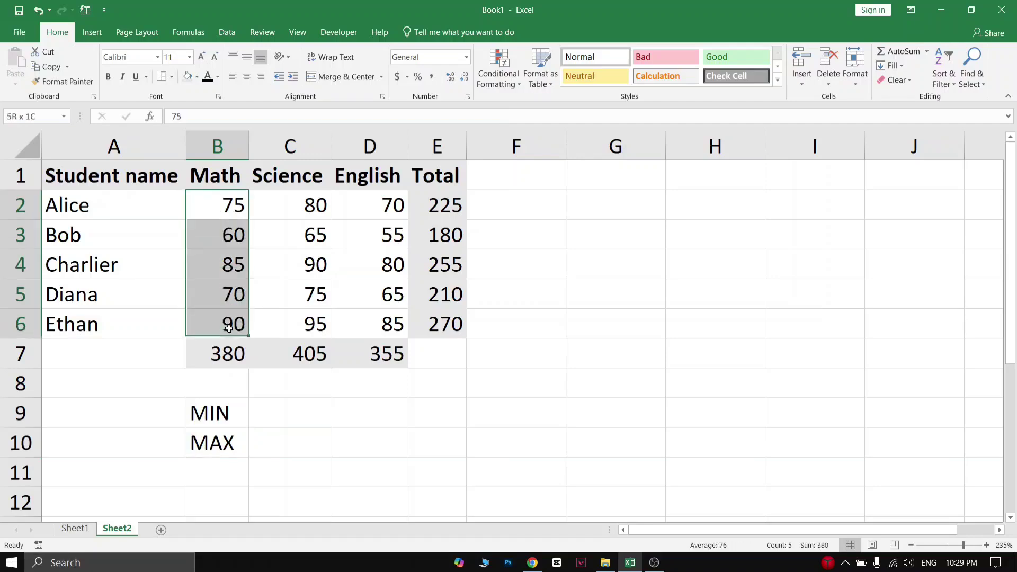
pyautogui.moveTo(293, 221); pyautogui.dragTo(302, 318)
pyautogui.moveTo(382, 219); pyautogui.dragTo(374, 316)
pyautogui.click(285, 332)
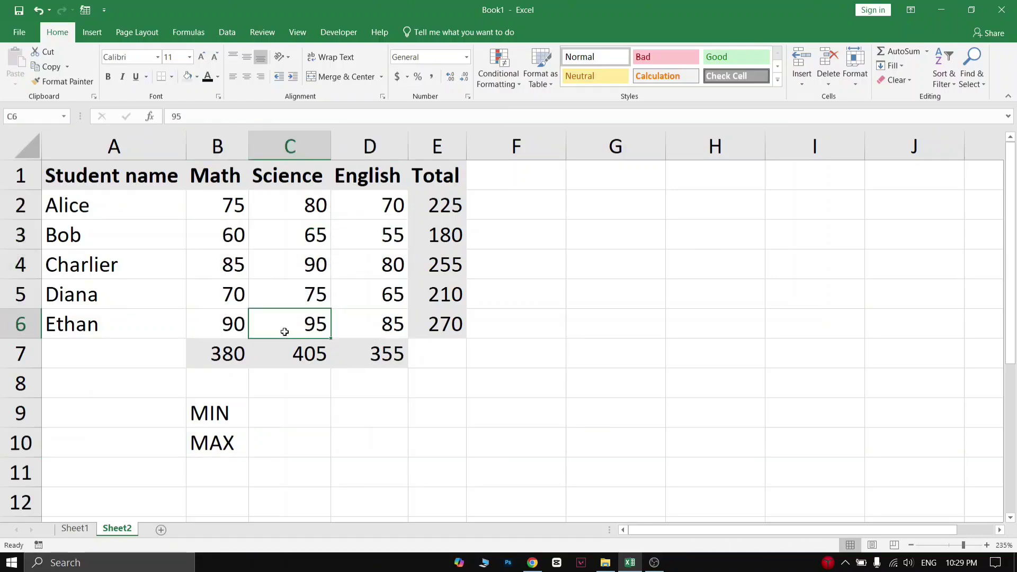
pyautogui.moveTo(79, 208); pyautogui.dragTo(352, 318)
pyautogui.moveTo(241, 289)
pyautogui.mouseDown()
pyautogui.moveTo(284, 284)
pyautogui.moveTo(248, 283)
pyautogui.mouseUp()
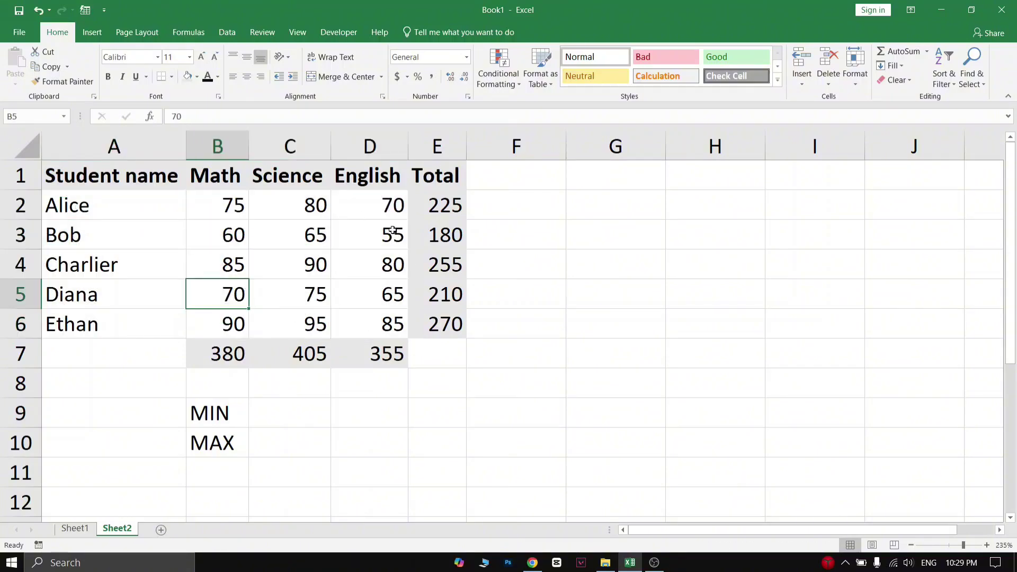
pyautogui.click(379, 214)
pyautogui.moveTo(378, 214); pyautogui.dragTo(378, 299)
pyautogui.moveTo(377, 311); pyautogui.dragTo(376, 320)
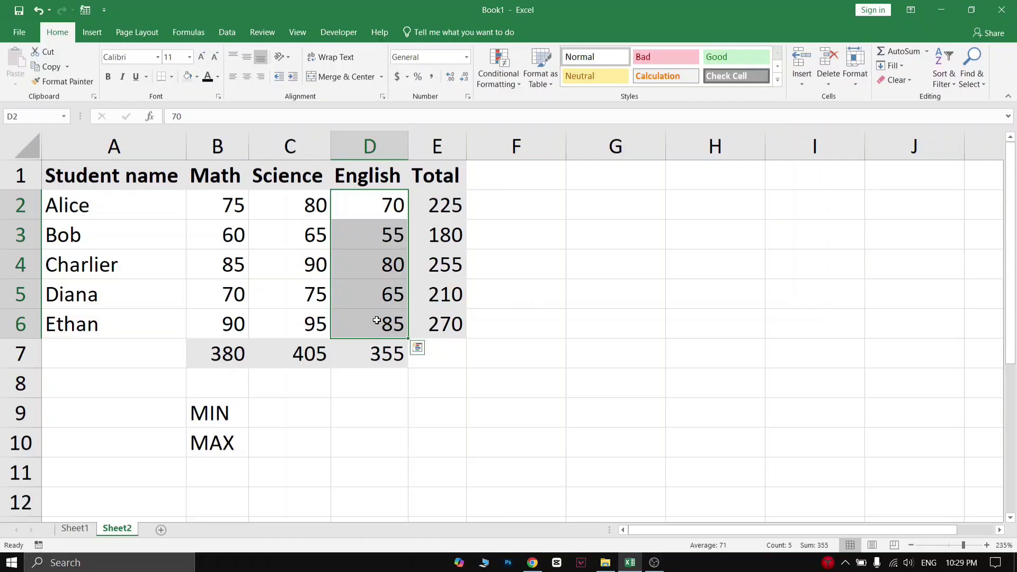
pyautogui.click(376, 329)
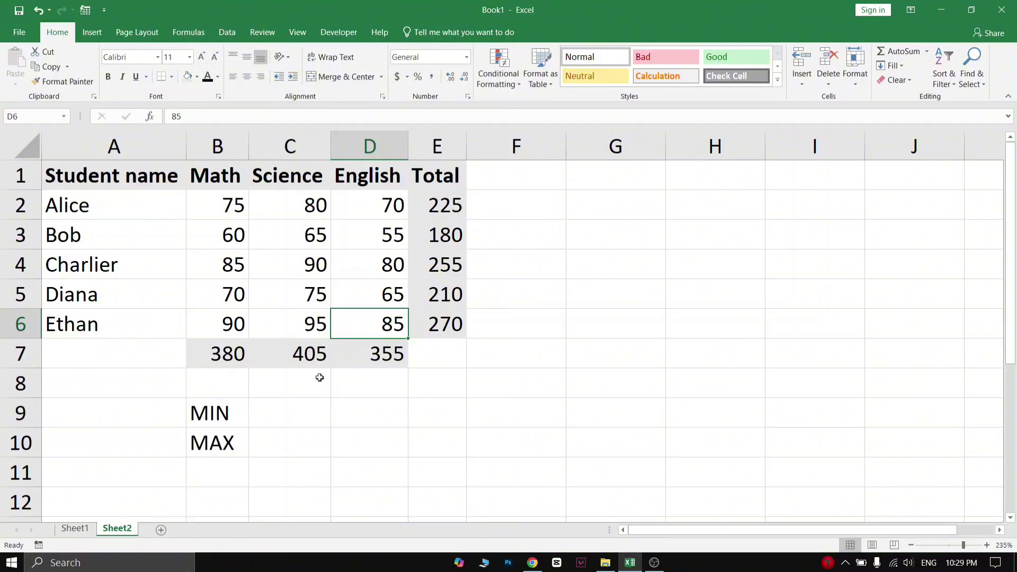
# - Find the lowest English mark in C9 with =MIN(D2:D6) and check it against the English column
pyautogui.click(299, 423)
pyautogui.write('-')
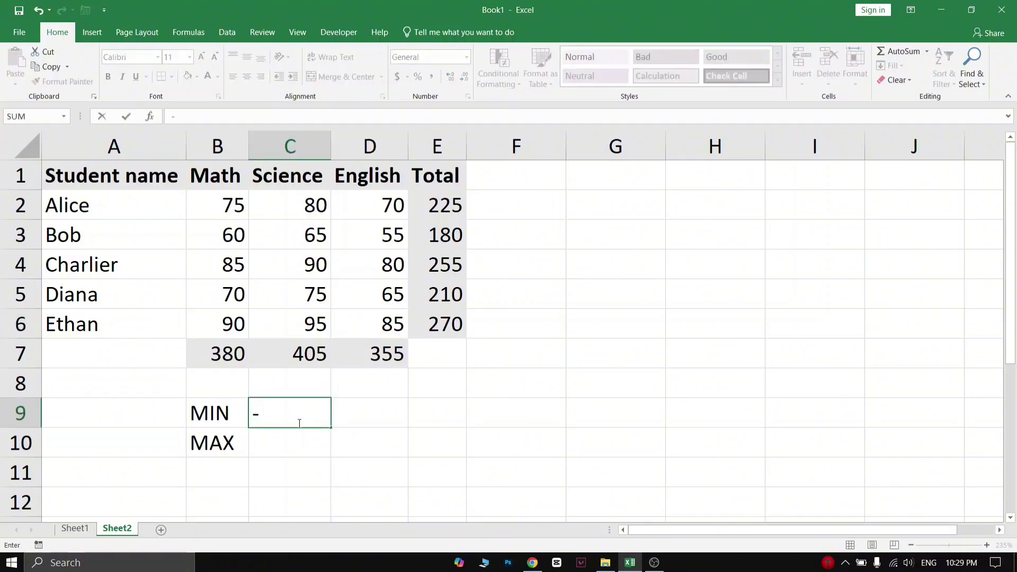
pyautogui.press('BackSpace')
pyautogui.write('=min')
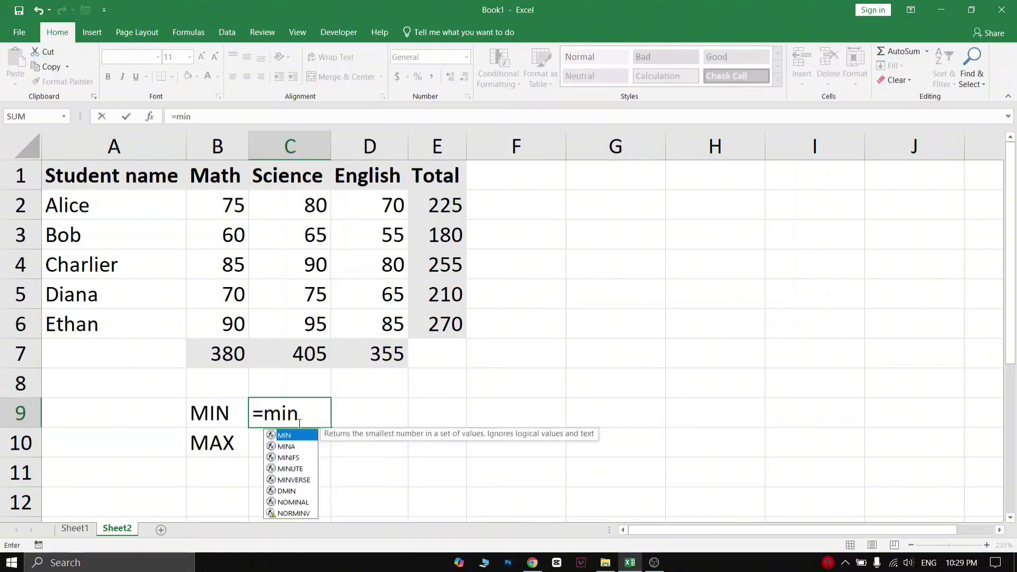
pyautogui.press('Tab')
pyautogui.moveTo(369, 215); pyautogui.dragTo(372, 321)
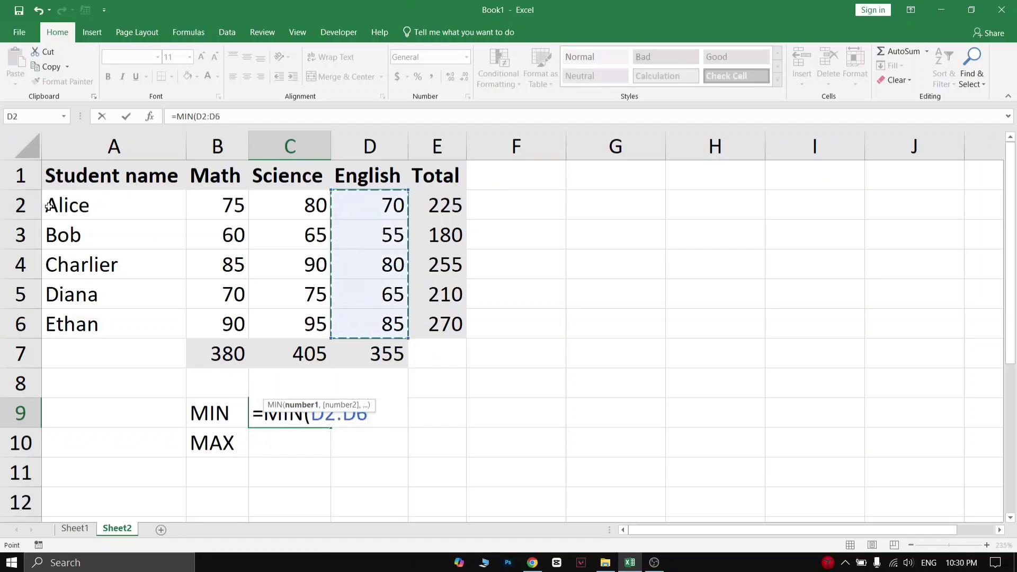
pyautogui.press('Return')
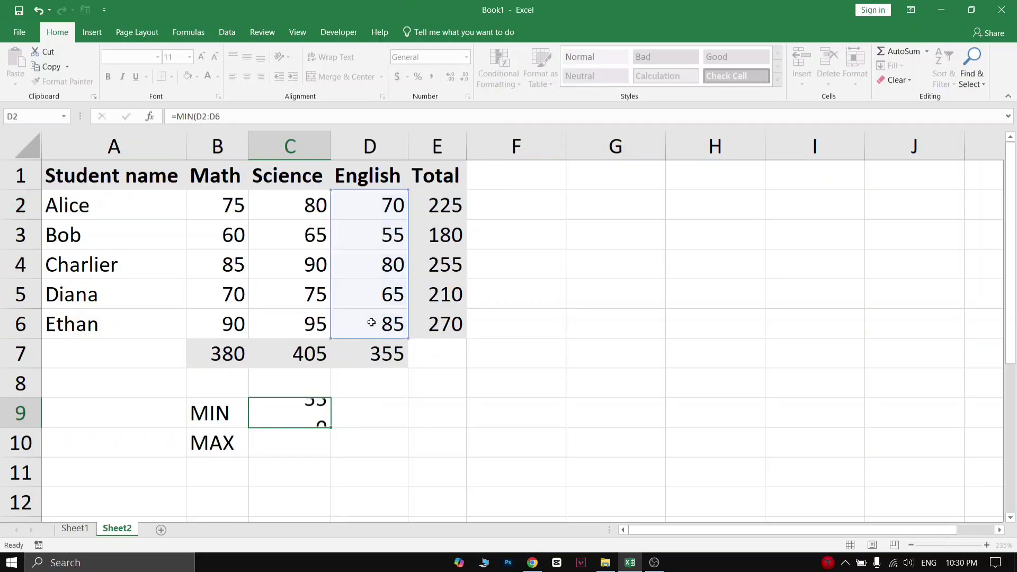
pyautogui.click(264, 412)
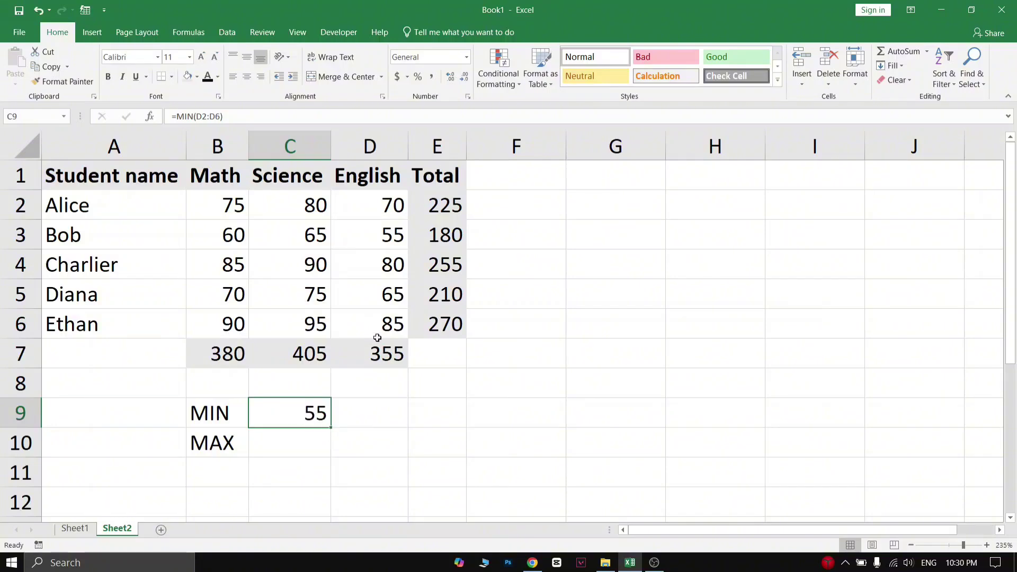
pyautogui.click(385, 242)
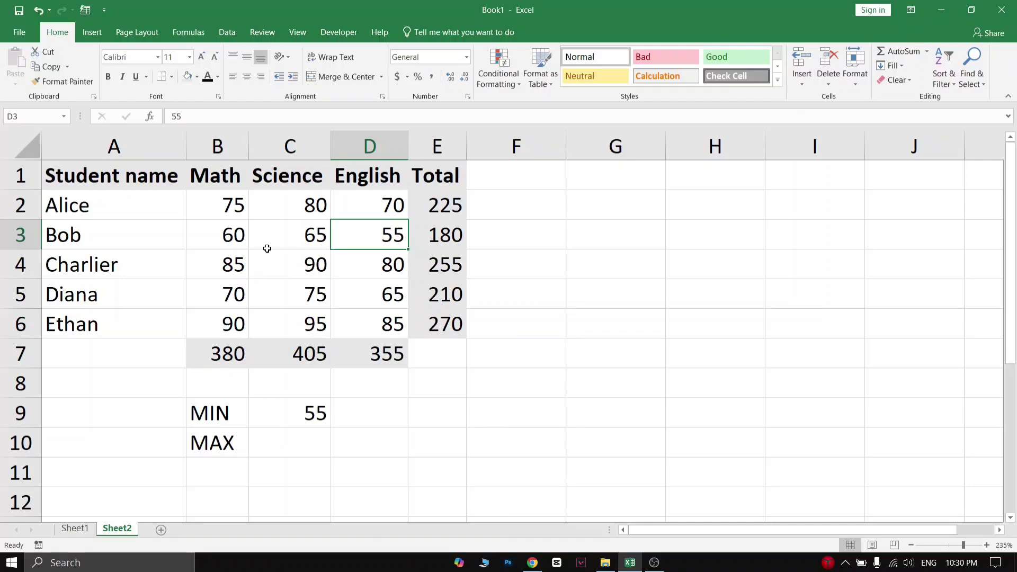
# - Find the highest Science mark in C10 with =MAX(C2:C6) and check which student it belongs to
pyautogui.click(293, 179)
pyautogui.click(267, 442)
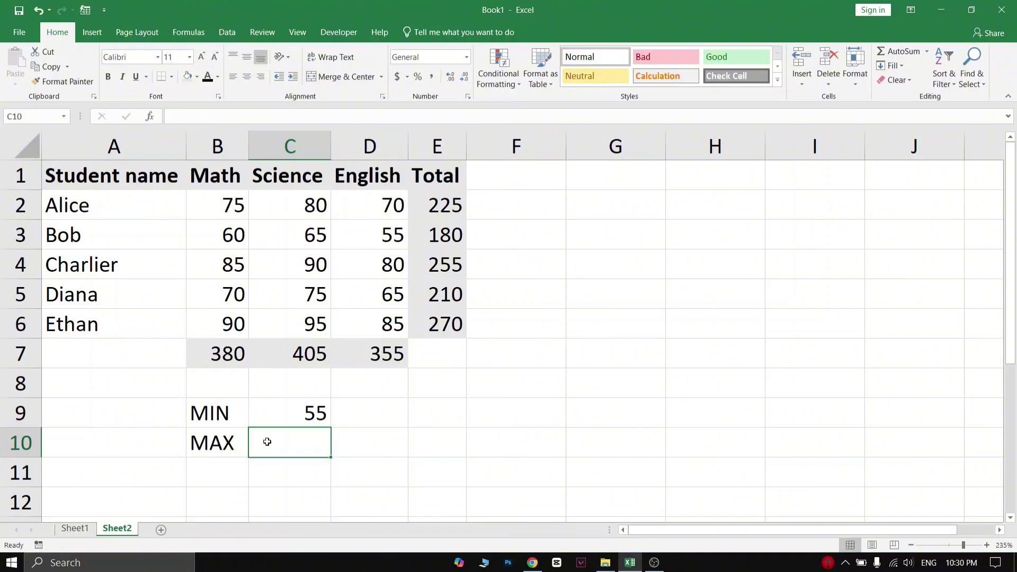
pyautogui.write('=')
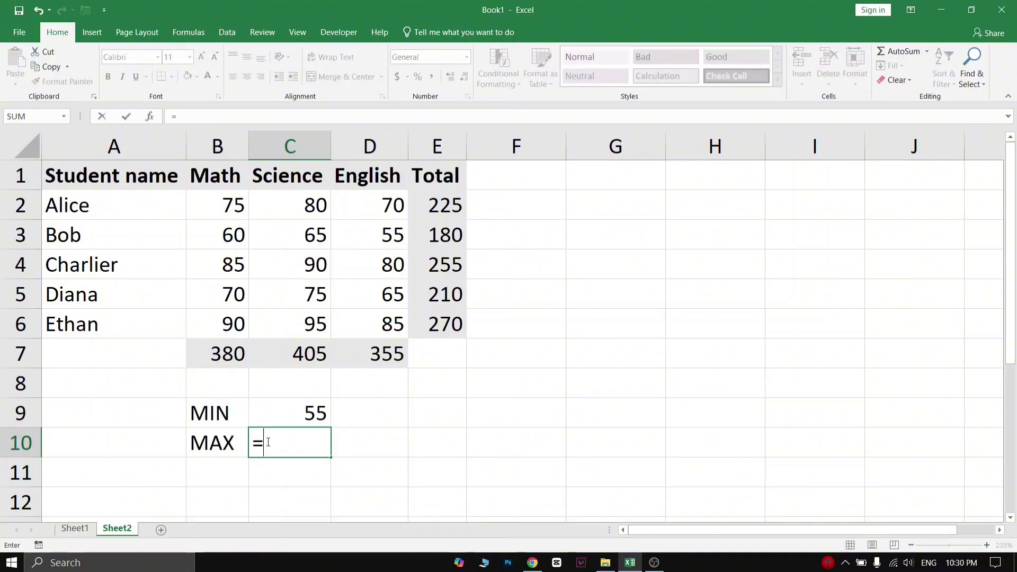
pyautogui.write('MA')
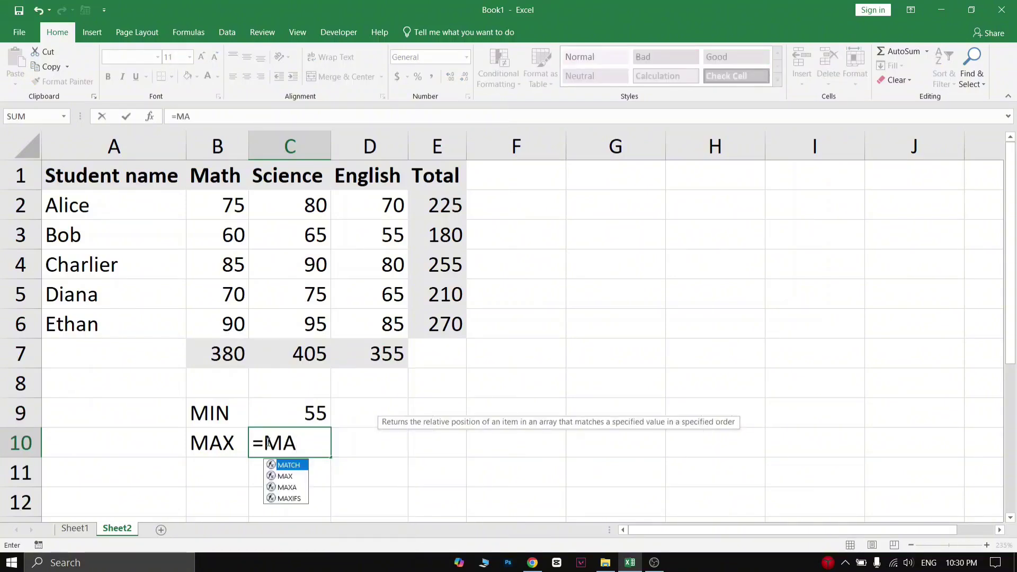
pyautogui.write('X(')
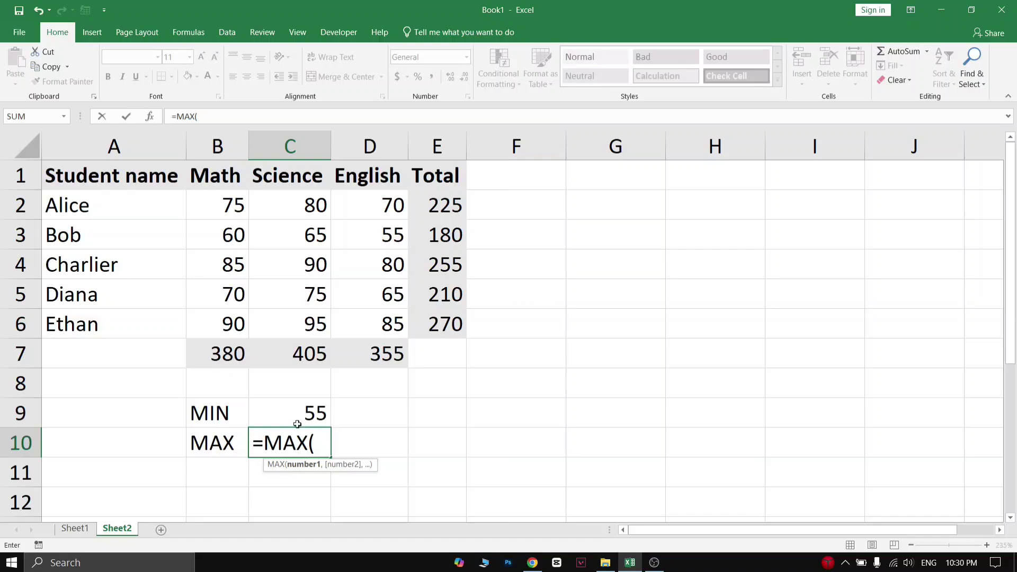
pyautogui.moveTo(297, 206); pyautogui.dragTo(290, 315)
pyautogui.write(')')
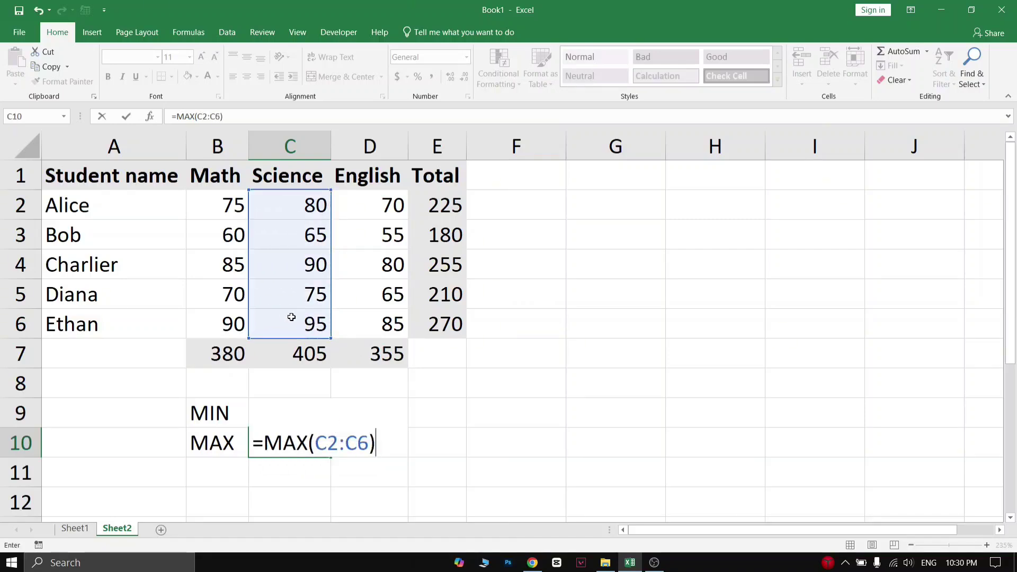
pyautogui.press('Return')
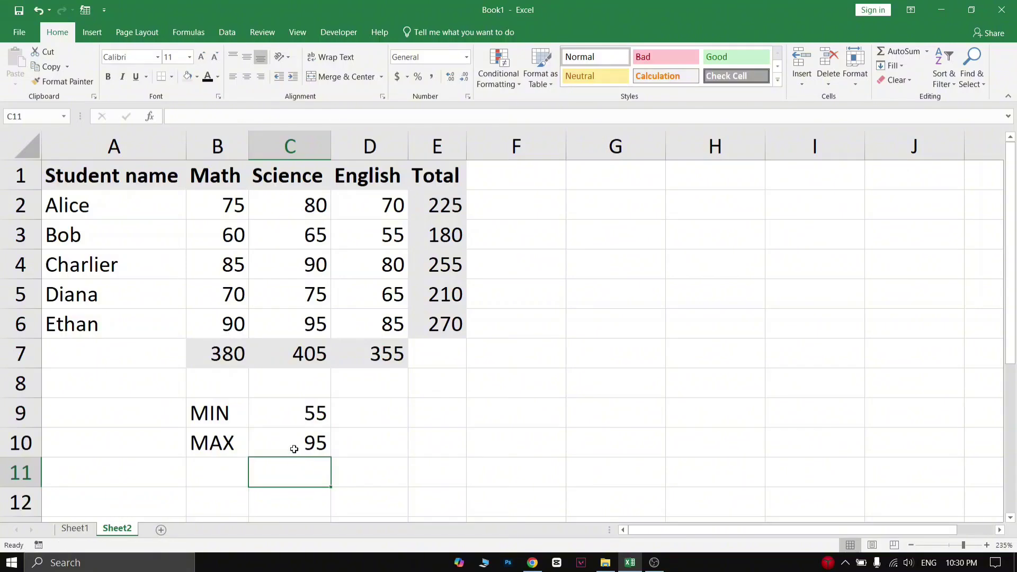
pyautogui.click(293, 445)
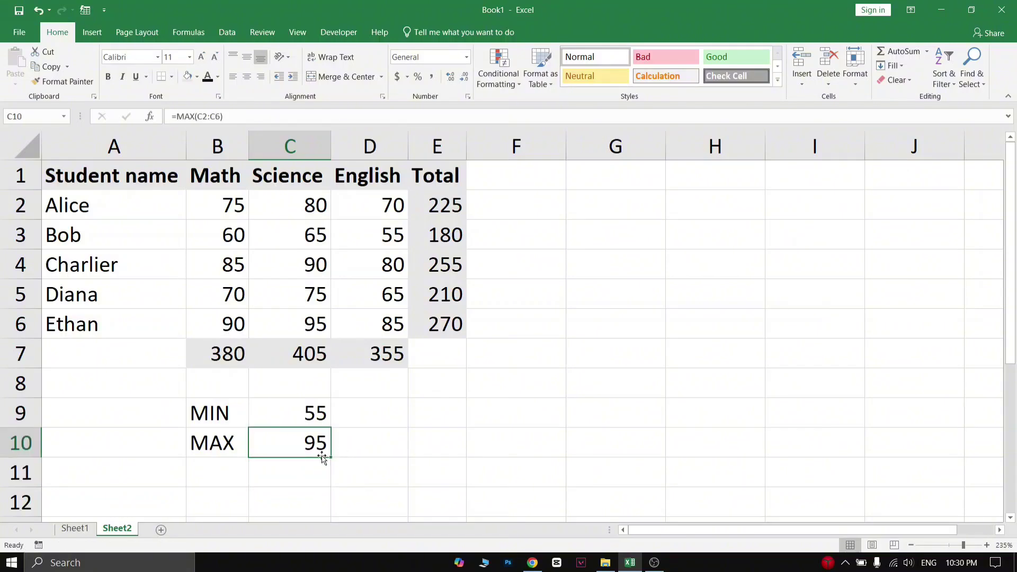
pyautogui.click(321, 328)
pyautogui.click(112, 329)
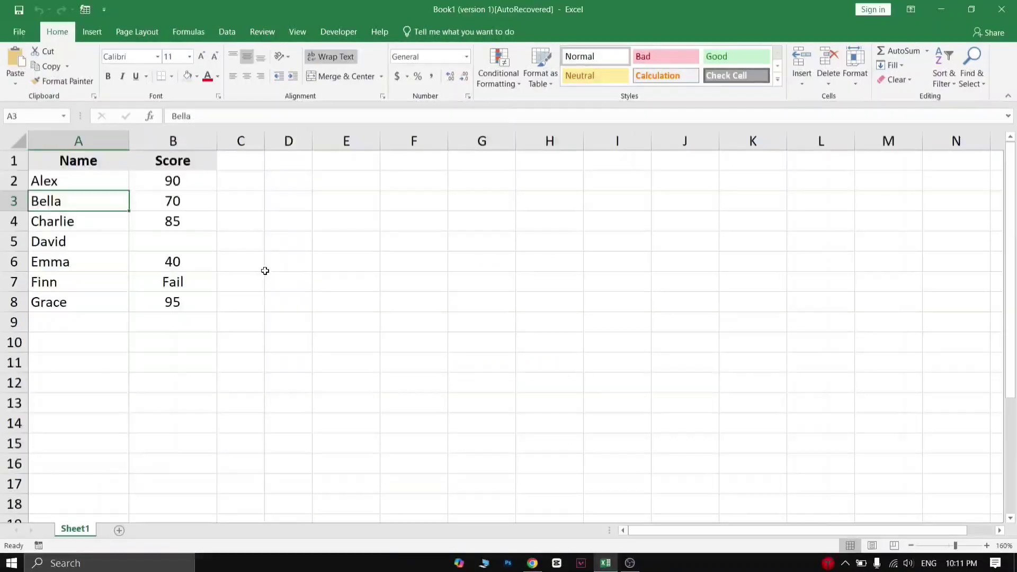
# - Examine the Name and Score table, including the empty score in B5 and the text score in B7
pyautogui.click(127, 219)
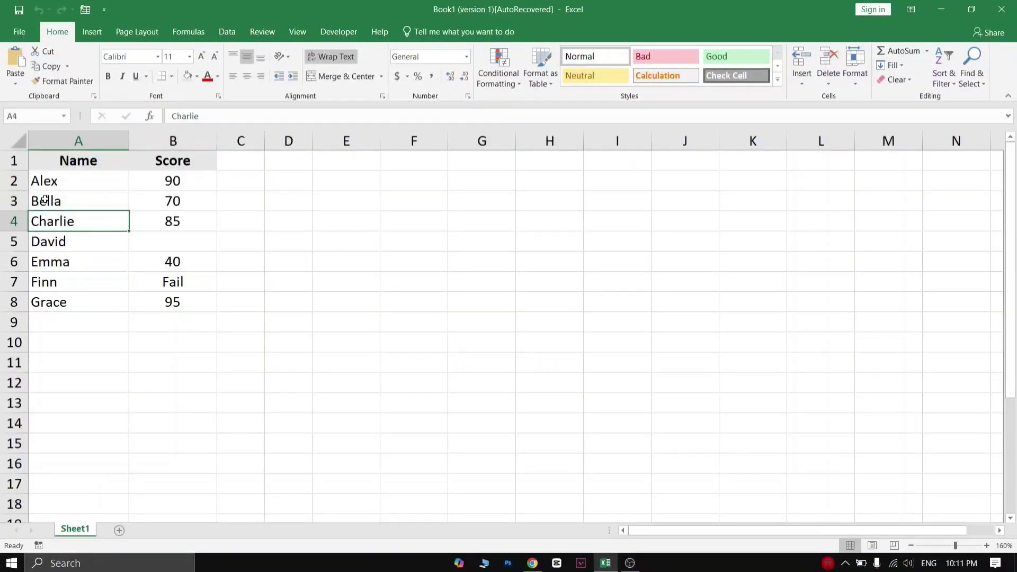
pyautogui.keyDown('ctrl'); pyautogui.scroll(1, 45, 200); pyautogui.keyUp('ctrl')
pyautogui.click(45, 197)
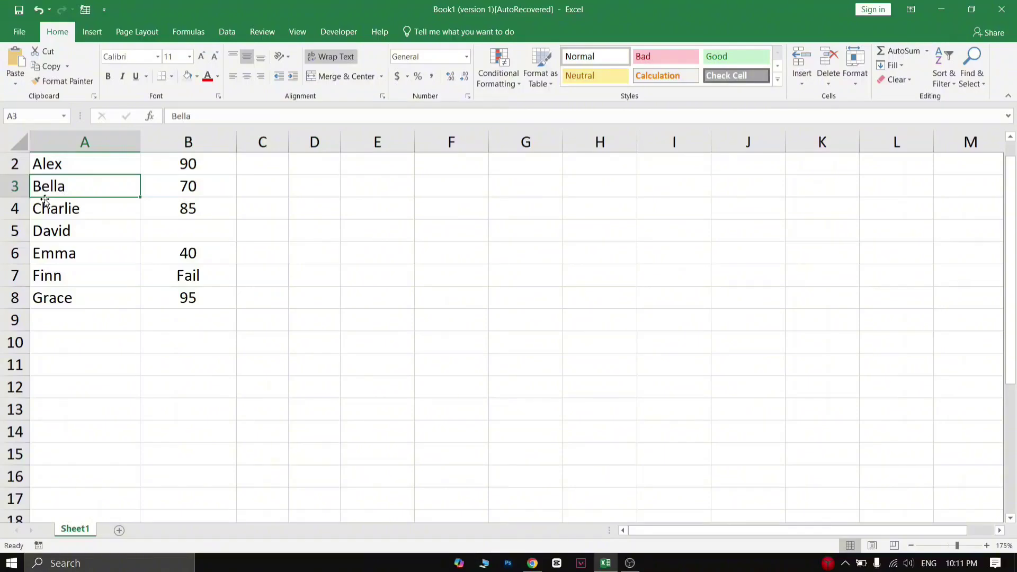
pyautogui.scroll(1, 46, 201)
pyautogui.click(51, 168)
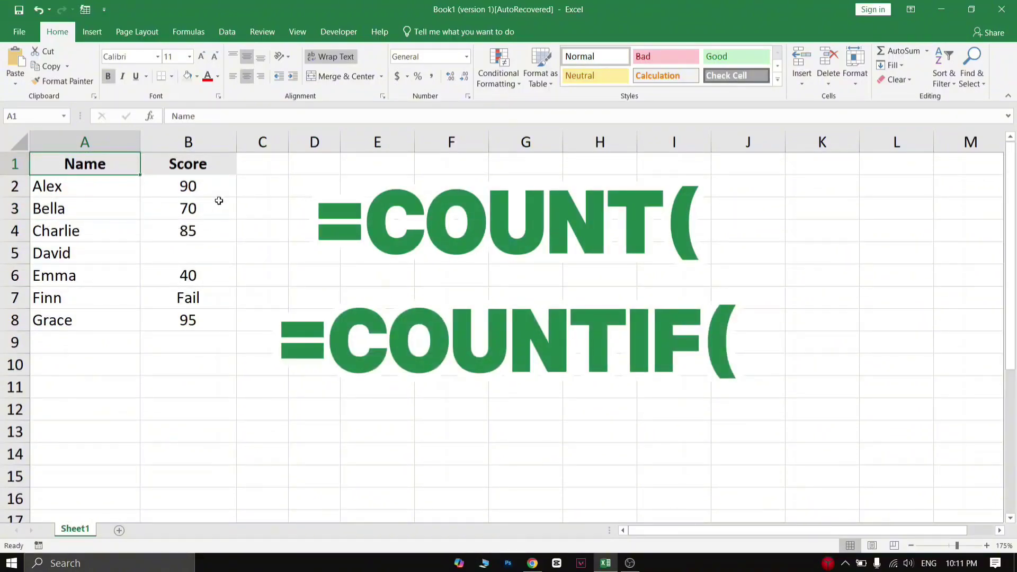
pyautogui.scroll(-3, 97, 190)
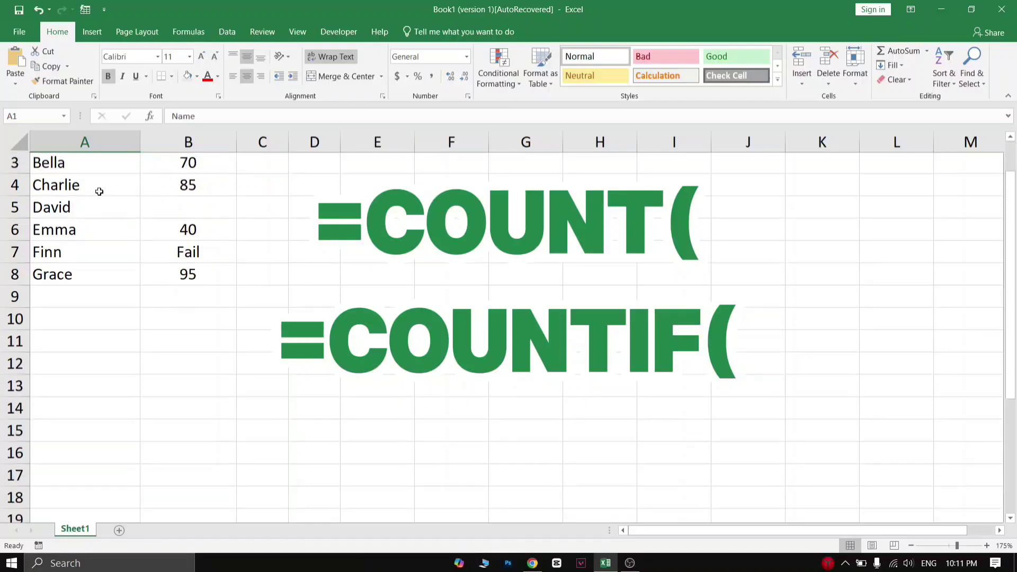
pyautogui.scroll(2, 161, 263)
pyautogui.scroll(-1, 99, 206)
pyautogui.scroll(-3, 100, 206)
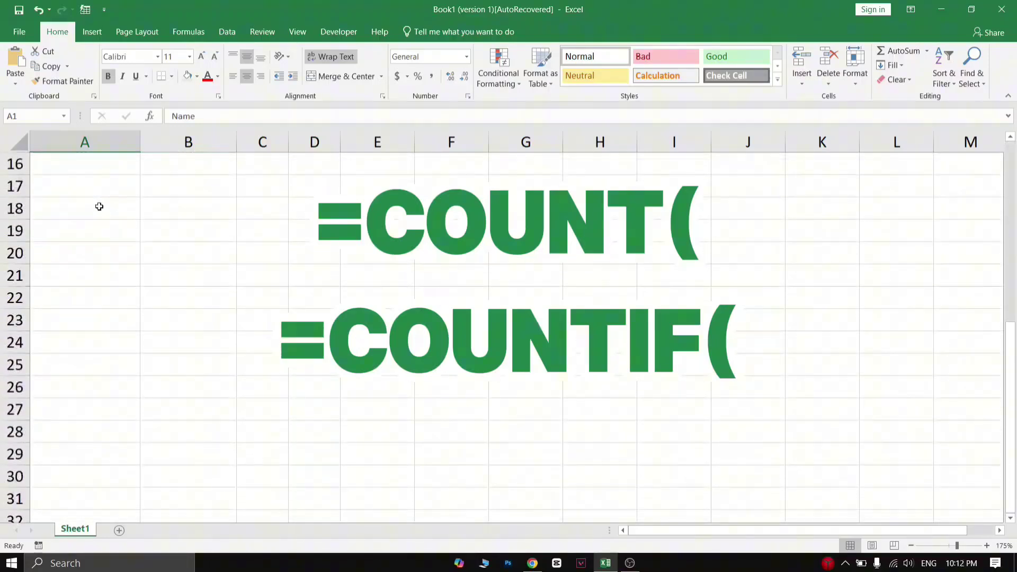
pyautogui.scroll(5, 97, 206)
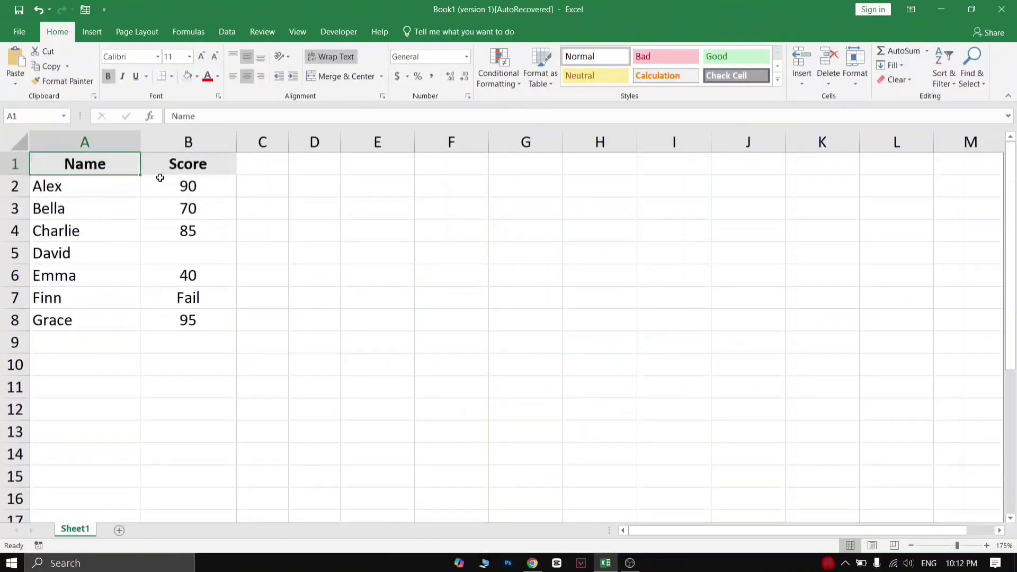
pyautogui.click(160, 178)
pyautogui.click(106, 204)
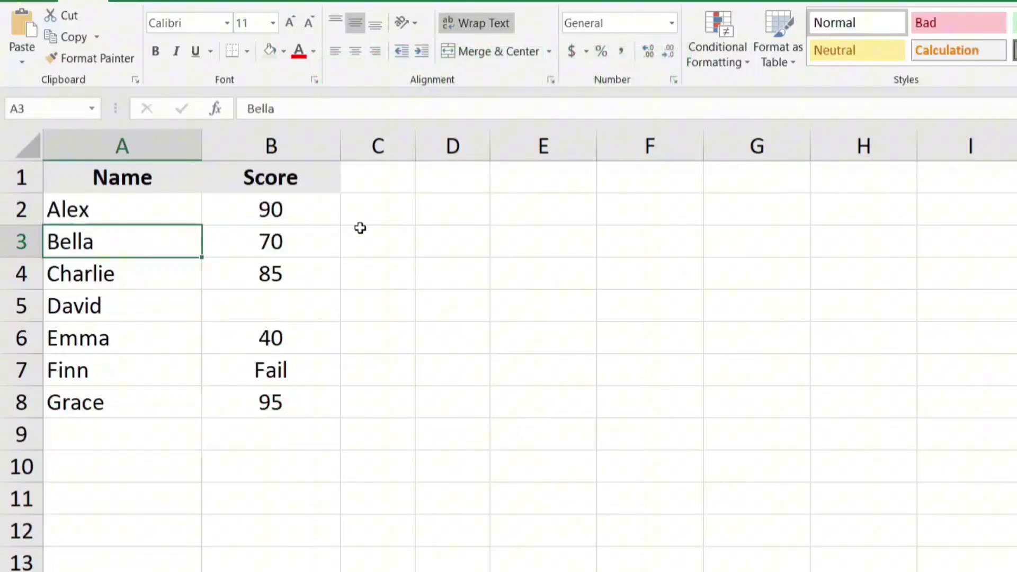
pyautogui.click(277, 316)
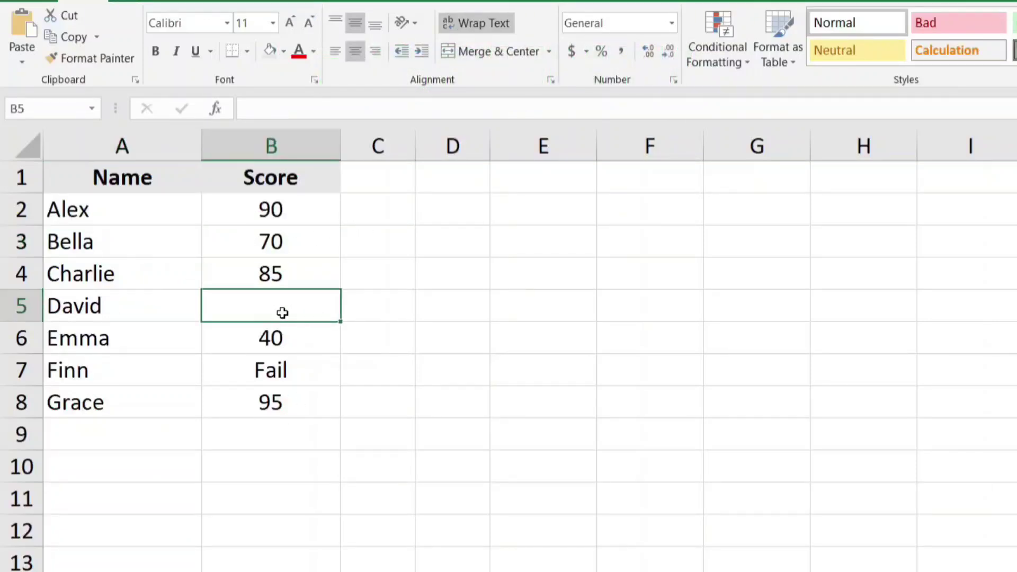
pyautogui.click(275, 370)
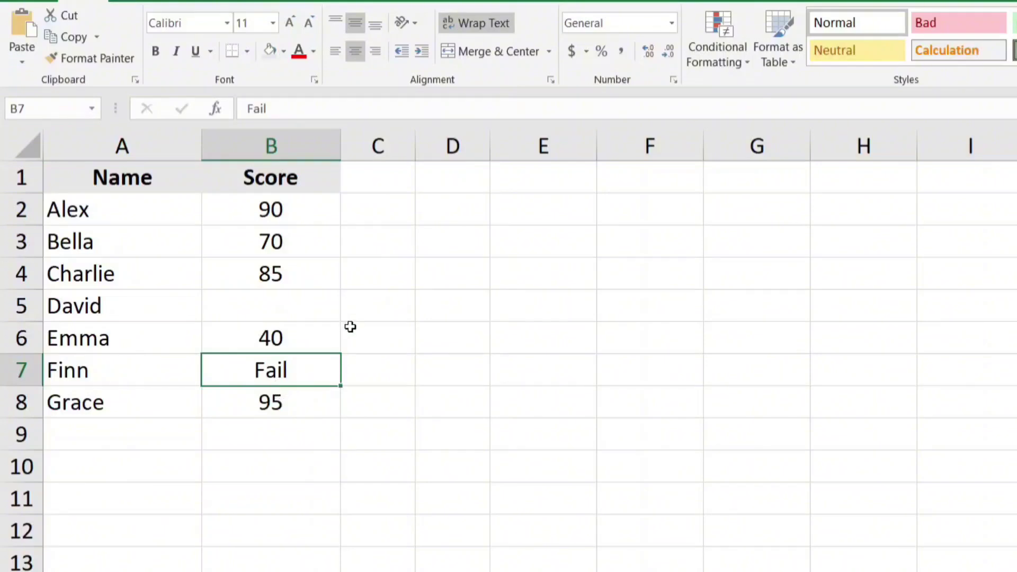
# - Count the numeric scores in C2 with =COUNT(B2:B8)
pyautogui.click(373, 216)
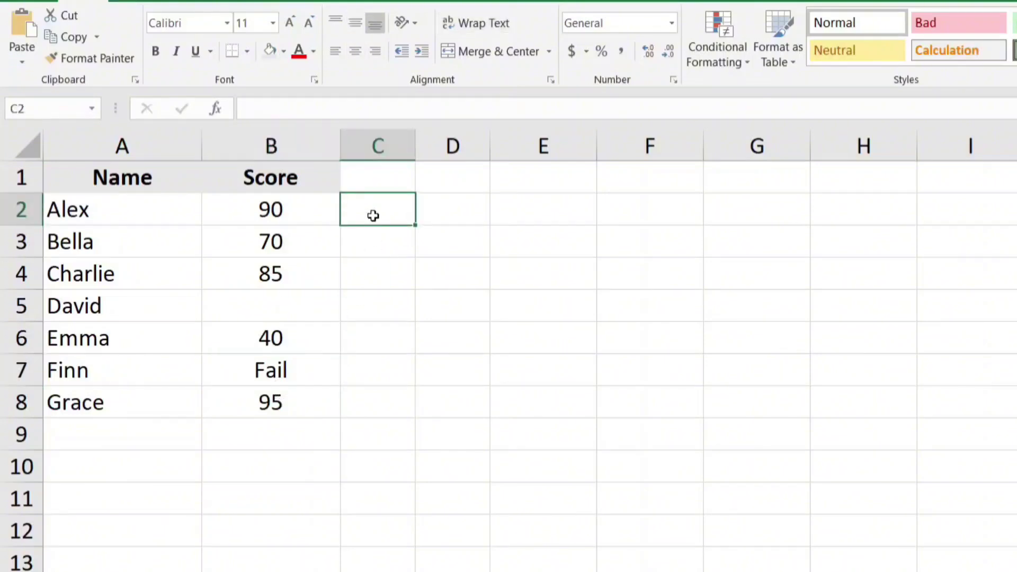
pyautogui.write('=count')
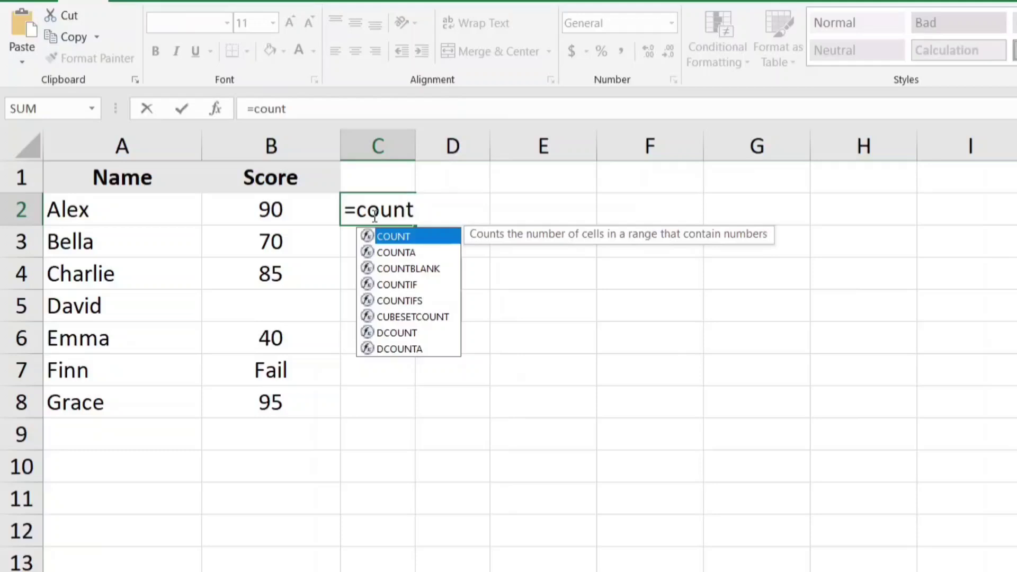
pyautogui.press('Tab')
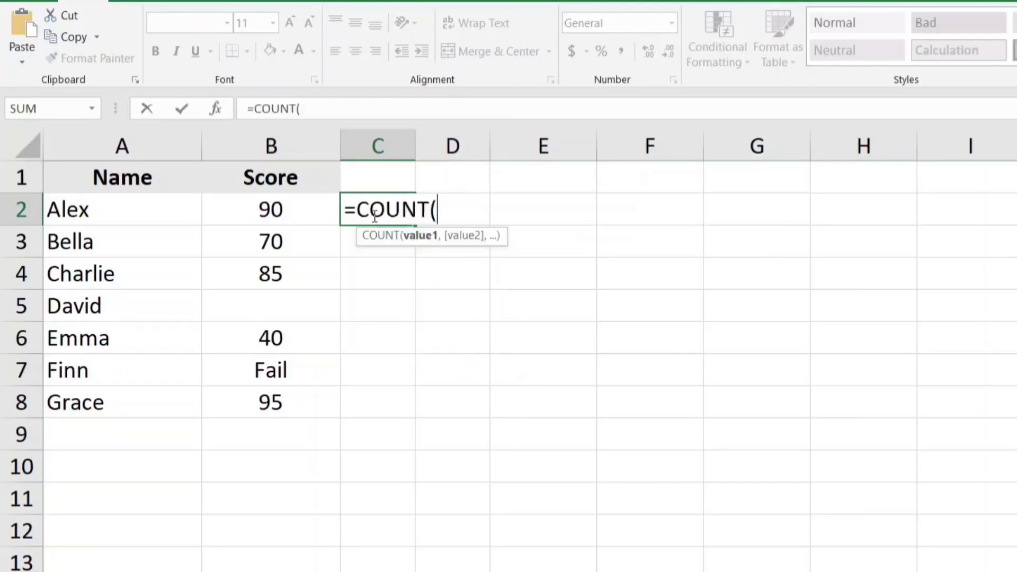
pyautogui.moveTo(268, 212); pyautogui.dragTo(268, 405)
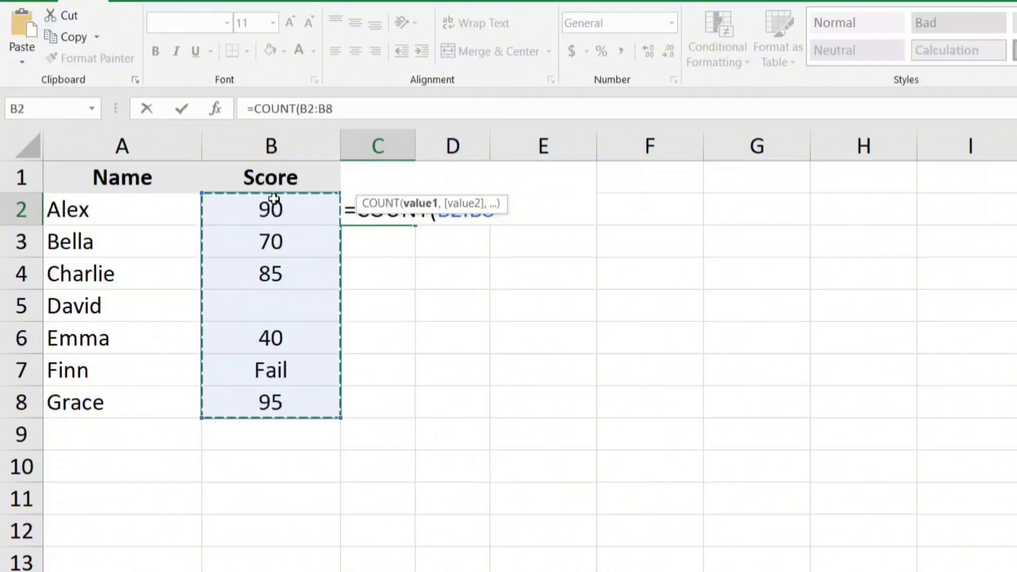
pyautogui.press('Return')
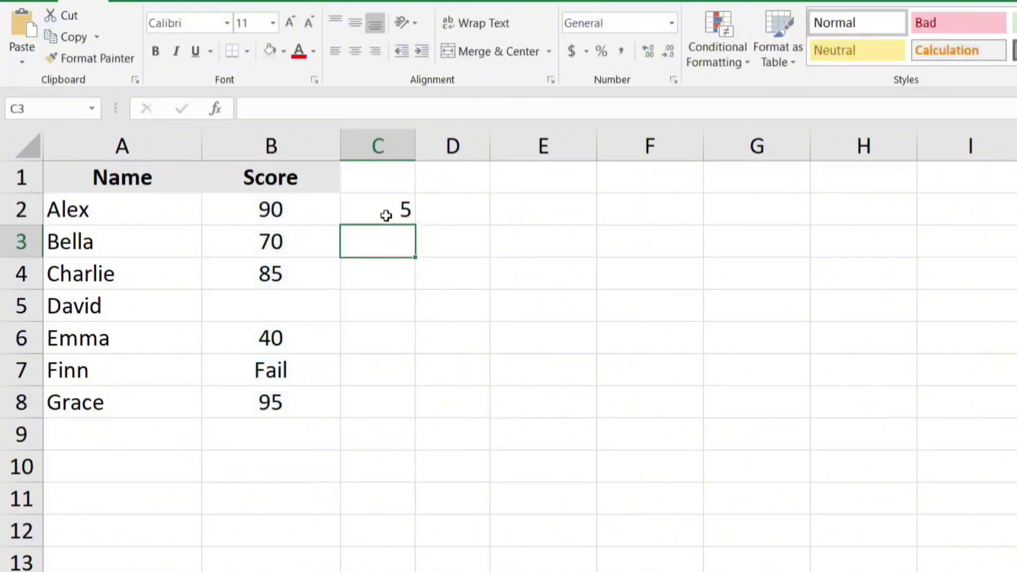
# - Check the count in C2 against each numeric entry in the Score column
pyautogui.click(271, 213)
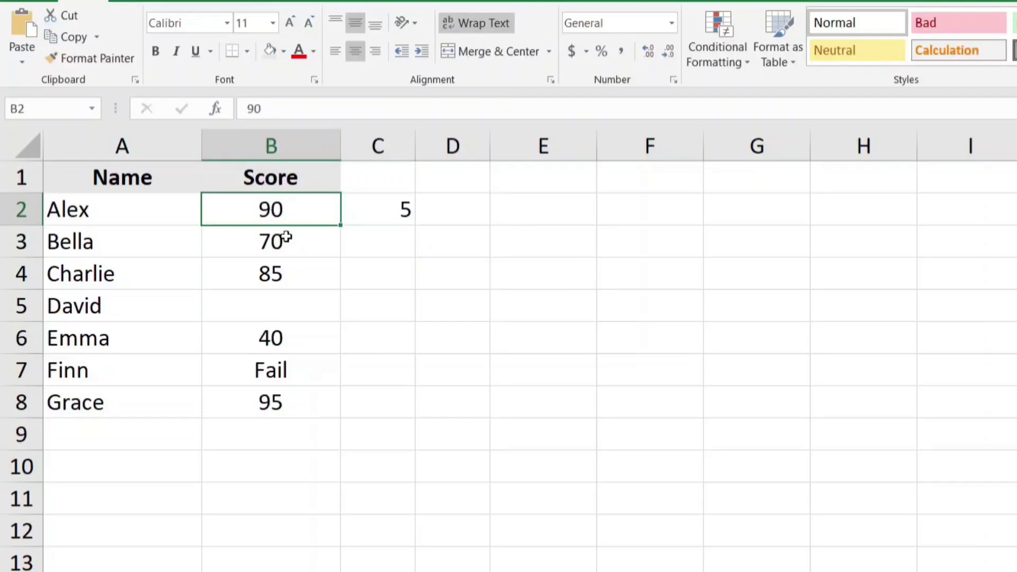
pyautogui.click(286, 263)
pyautogui.click(289, 249)
pyautogui.click(288, 268)
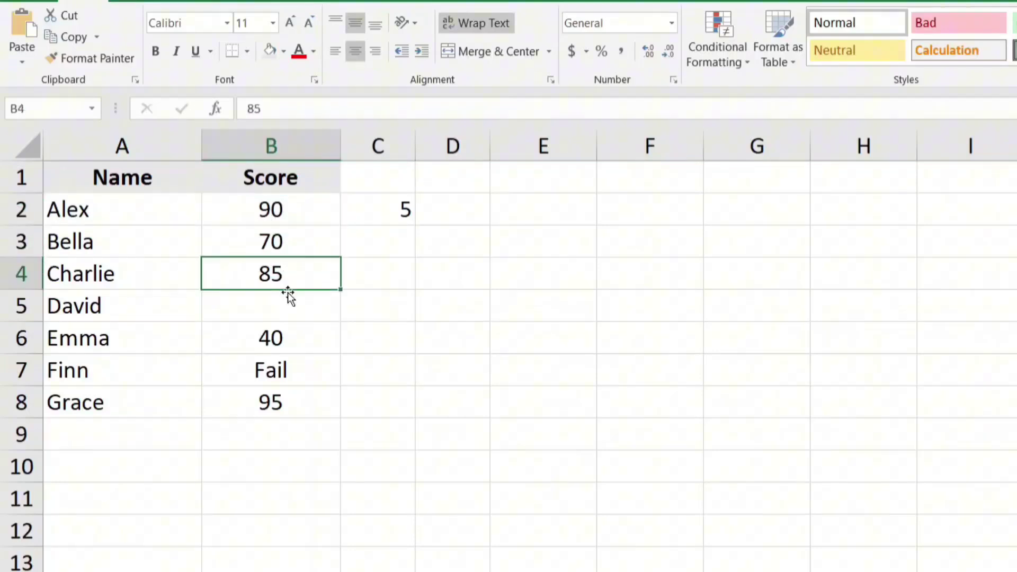
pyautogui.click(283, 339)
pyautogui.click(279, 405)
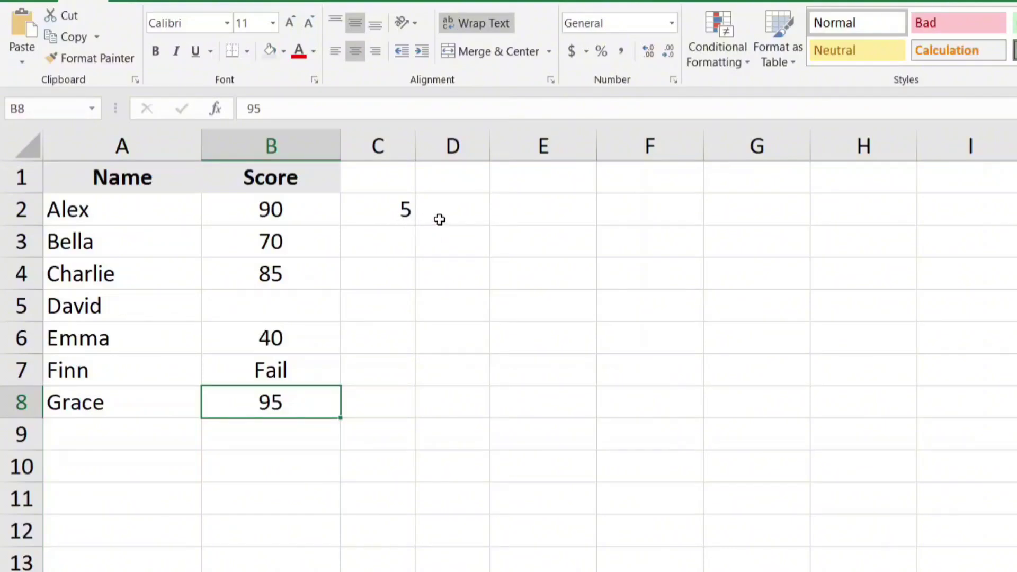
# - Count the scores above 80 in D2 with =COUNTIF(B2:B8,">80")
pyautogui.click(439, 218)
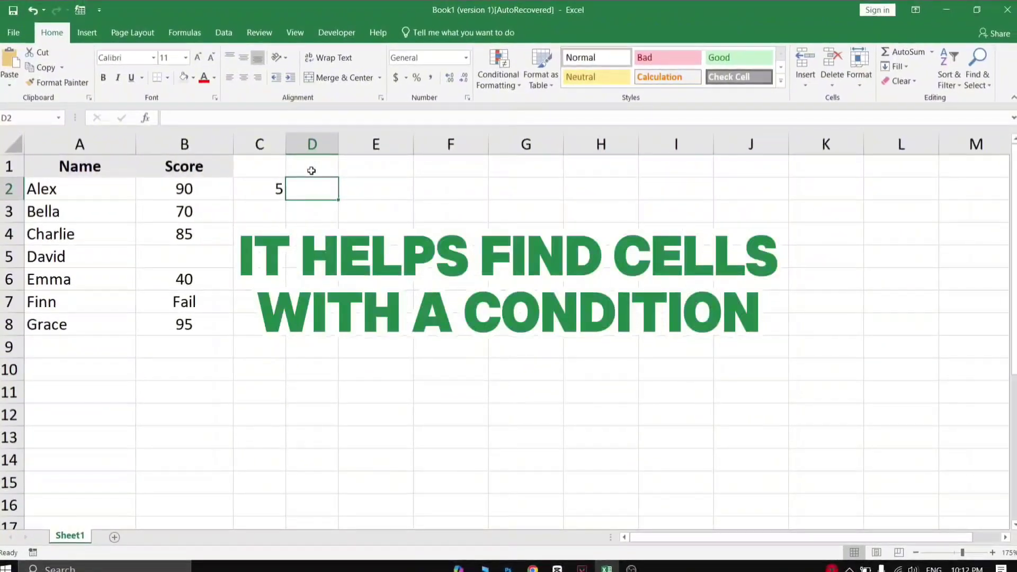
pyautogui.write('=countif')
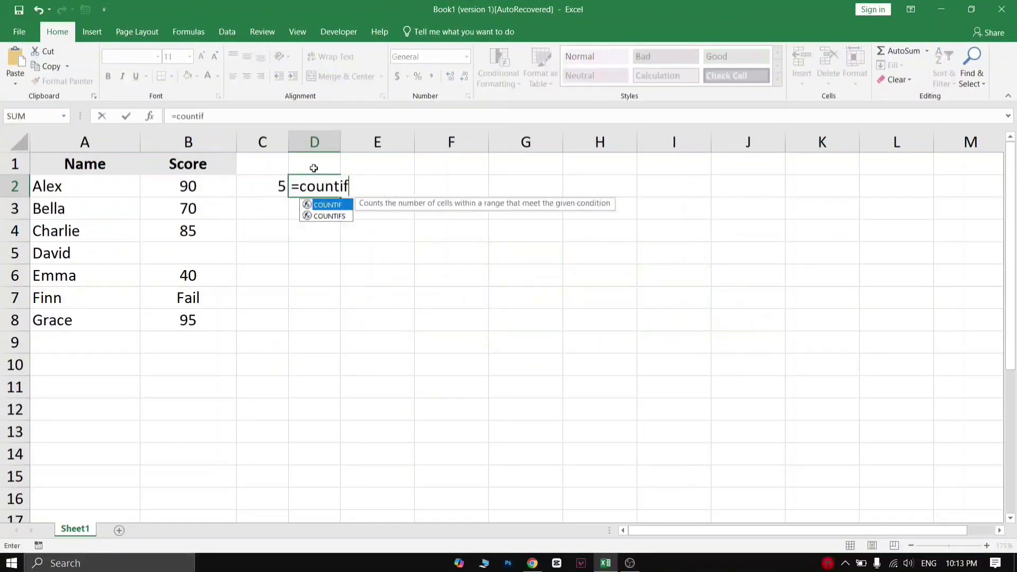
pyautogui.press('Tab')
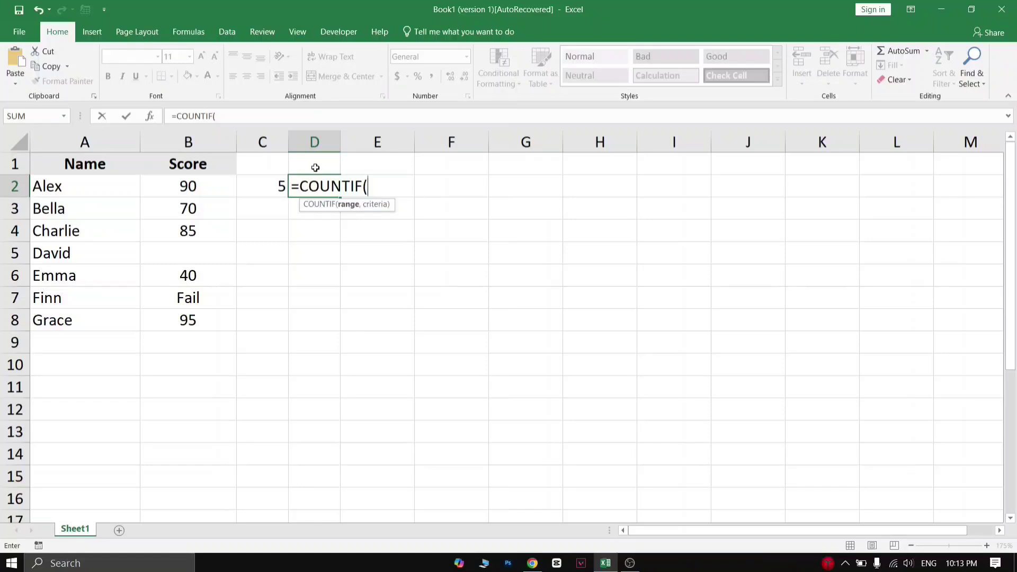
pyautogui.moveTo(198, 191); pyautogui.dragTo(201, 320)
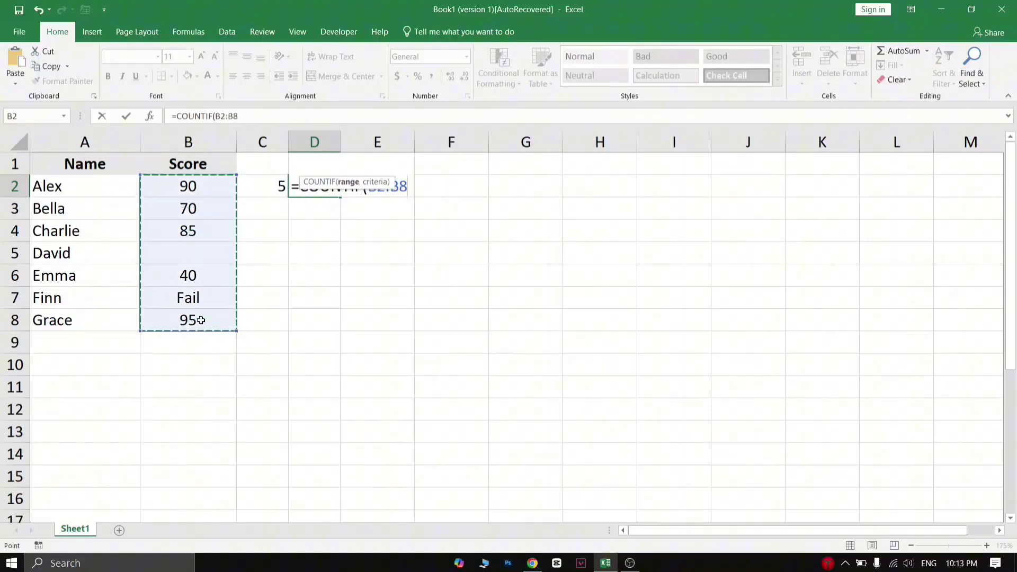
pyautogui.write(',')
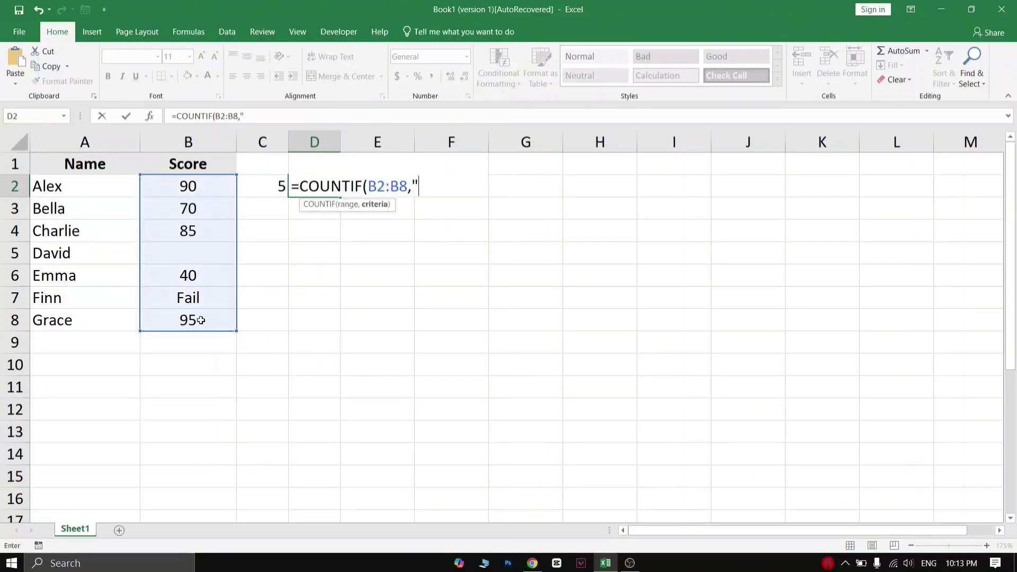
pyautogui.write('">80')
pyautogui.press('Return')
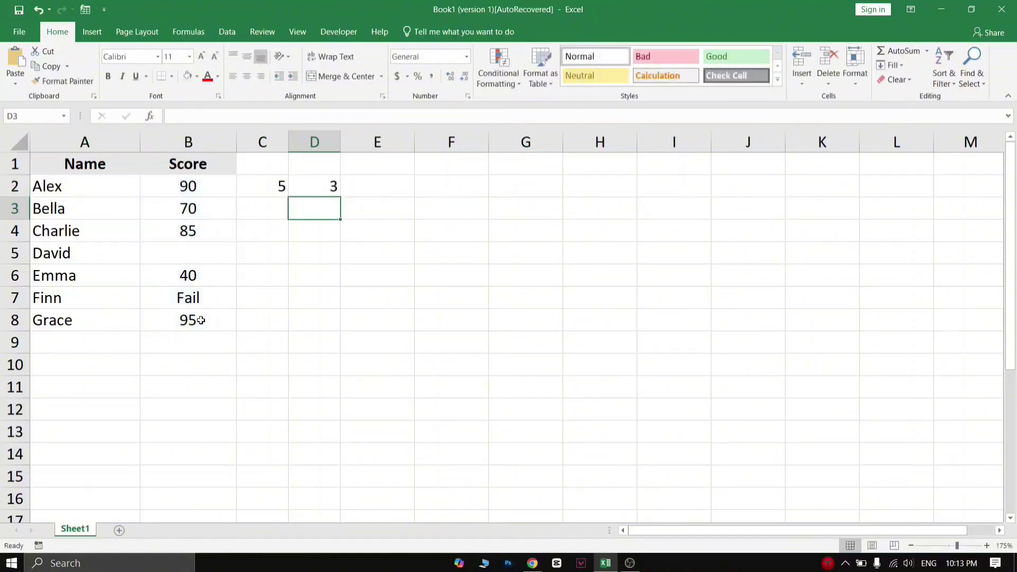
# - Check the COUNTIF result in D2 against the scores above 80 in the Score column
pyautogui.click(333, 190)
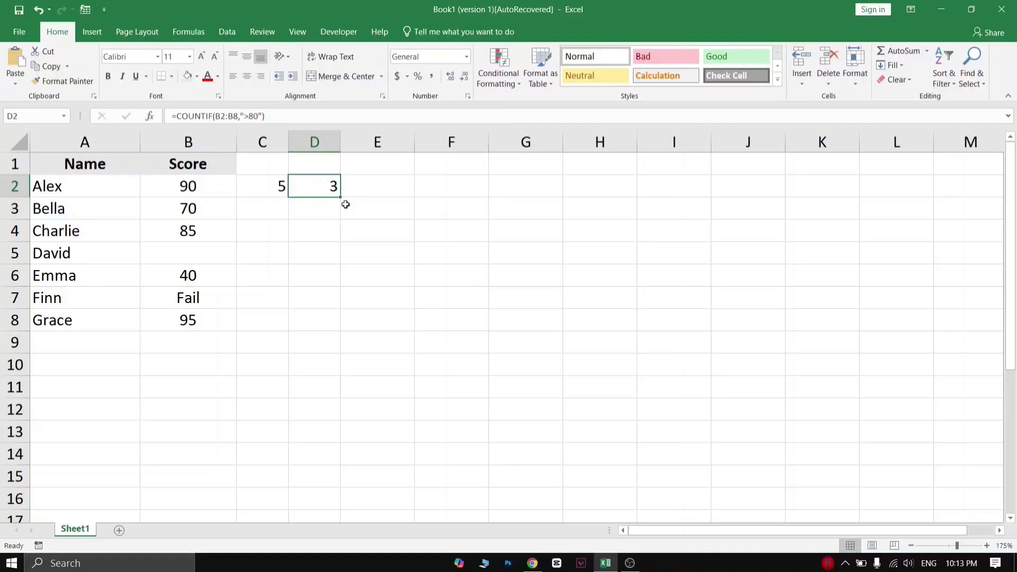
pyautogui.click(175, 191)
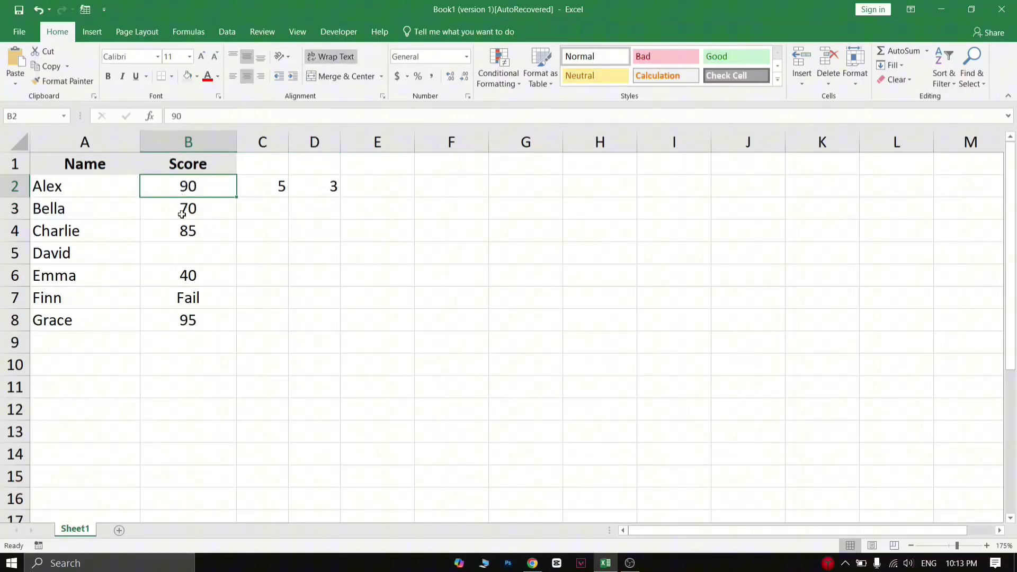
pyautogui.click(190, 232)
pyautogui.click(198, 324)
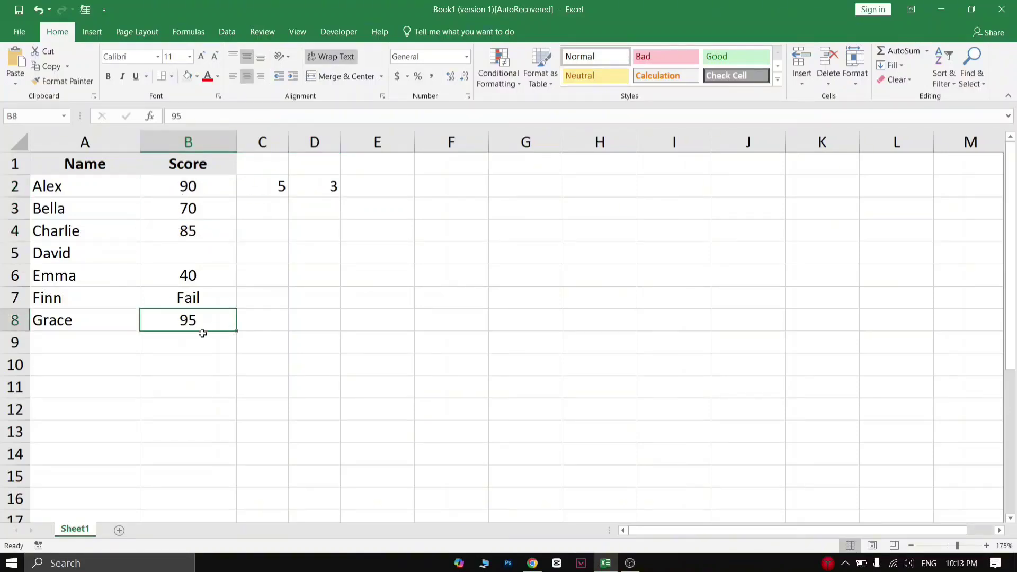
pyautogui.click(329, 195)
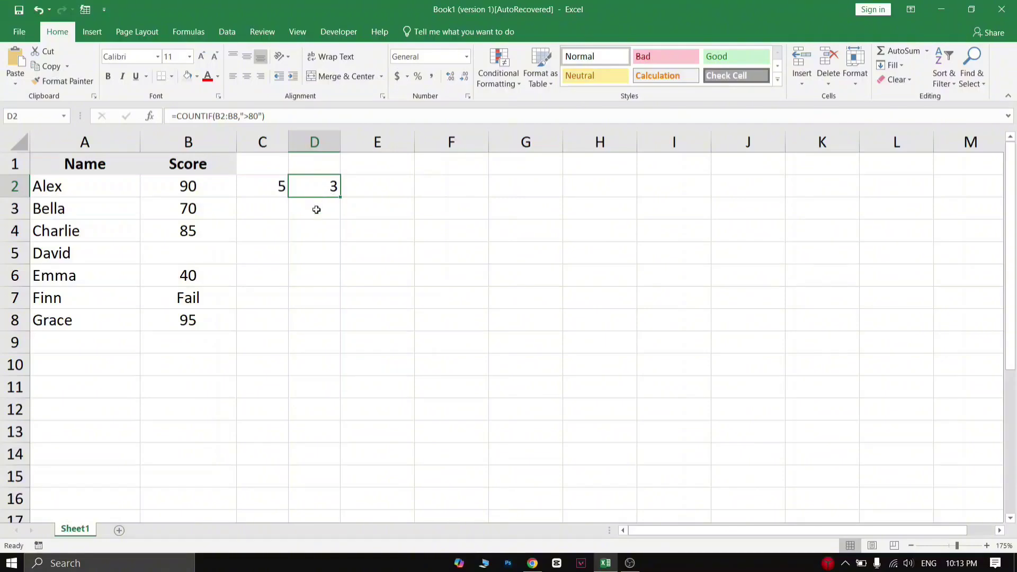
pyautogui.click(320, 231)
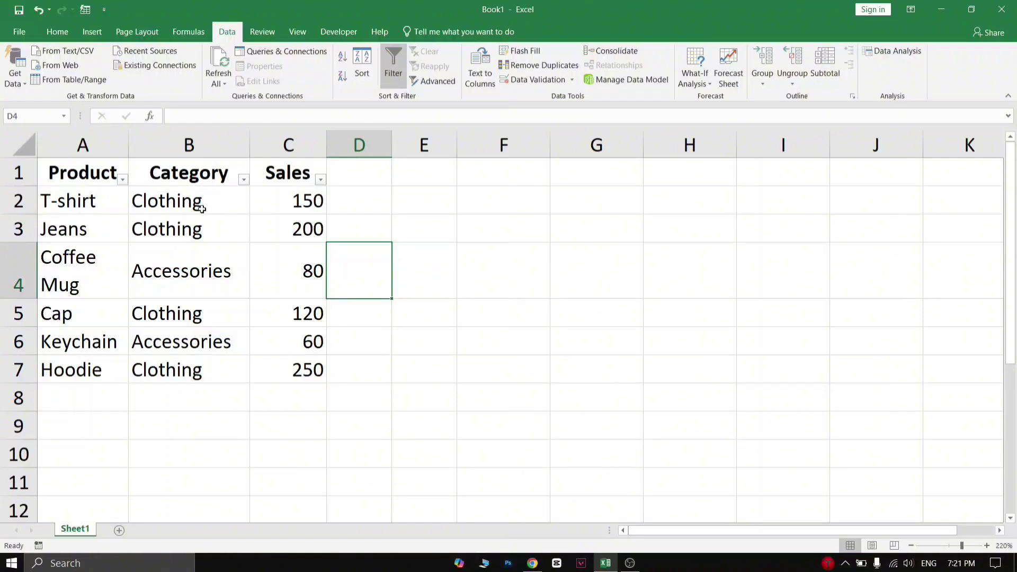
# - Examine the Clothing and Accessories entries in the Category column of the product sales table
pyautogui.click(168, 207)
pyautogui.click(195, 273)
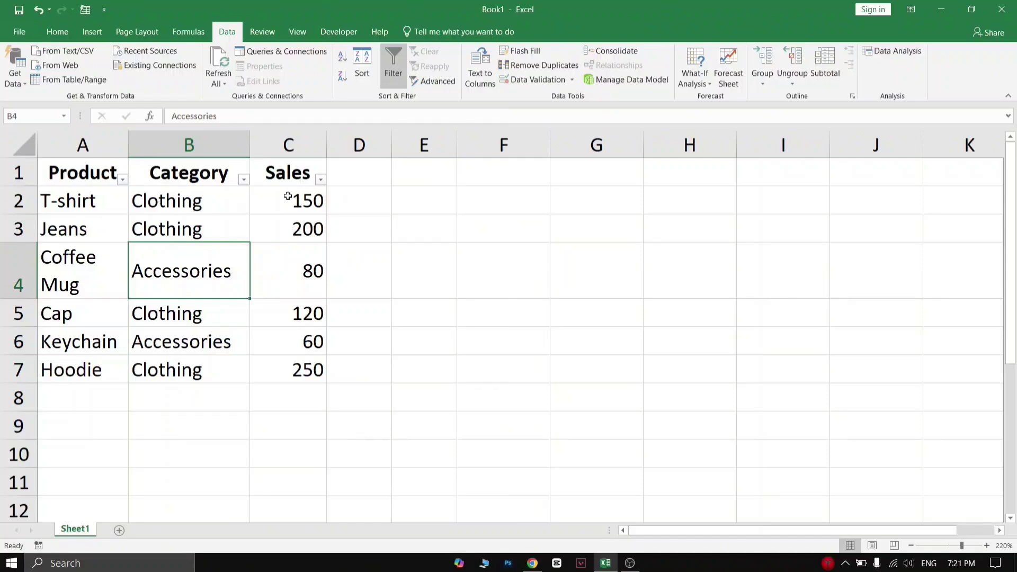
pyautogui.moveTo(190, 206); pyautogui.dragTo(180, 233)
pyautogui.click(177, 317)
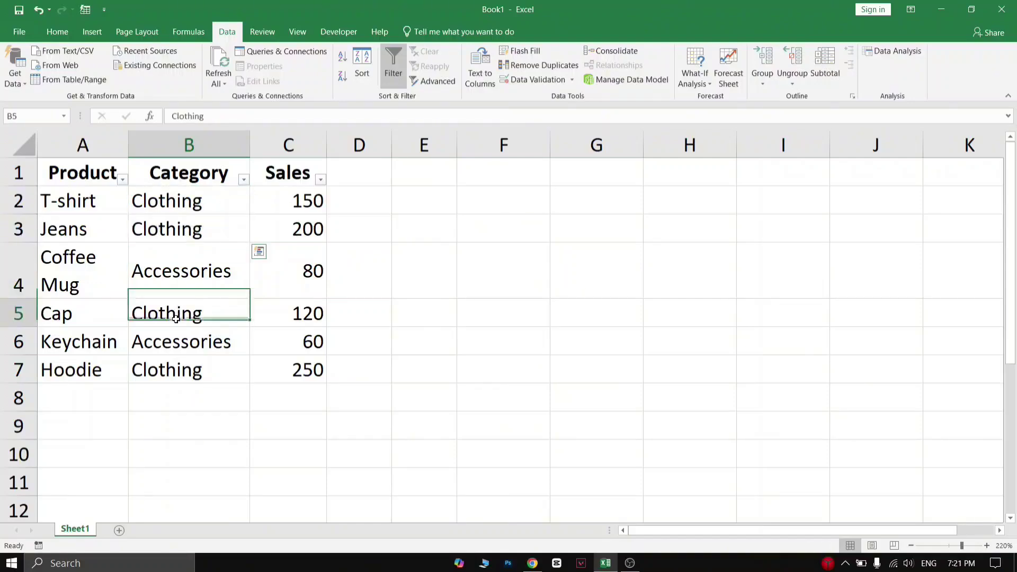
pyautogui.click(175, 370)
# - Total the Clothing sales in D1 with =SUMIF(B2:B7,"Clothing",C2:C7)
pyautogui.click(354, 175)
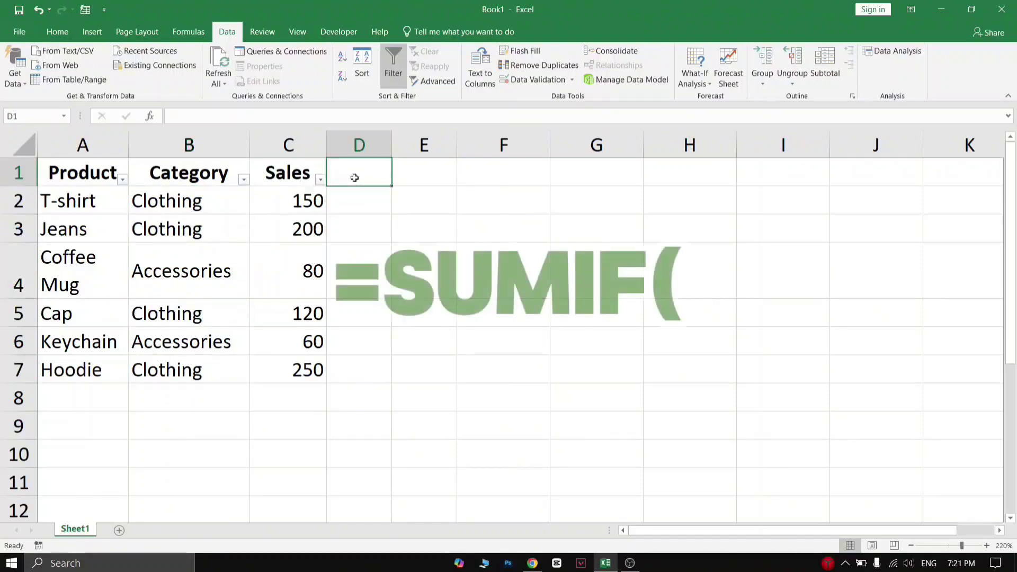
pyautogui.write('=')
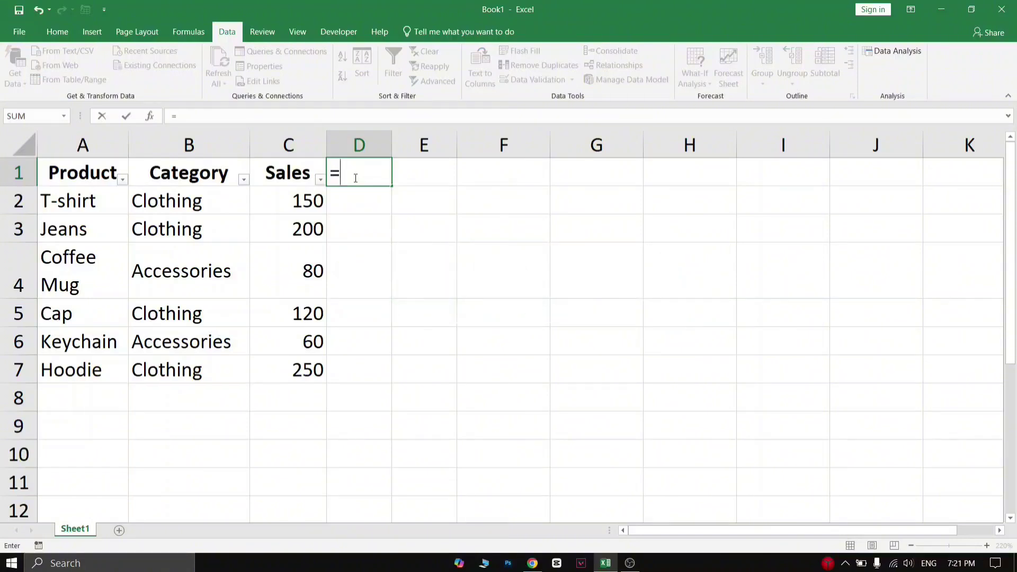
pyautogui.write('sumif')
pyautogui.press('Tab')
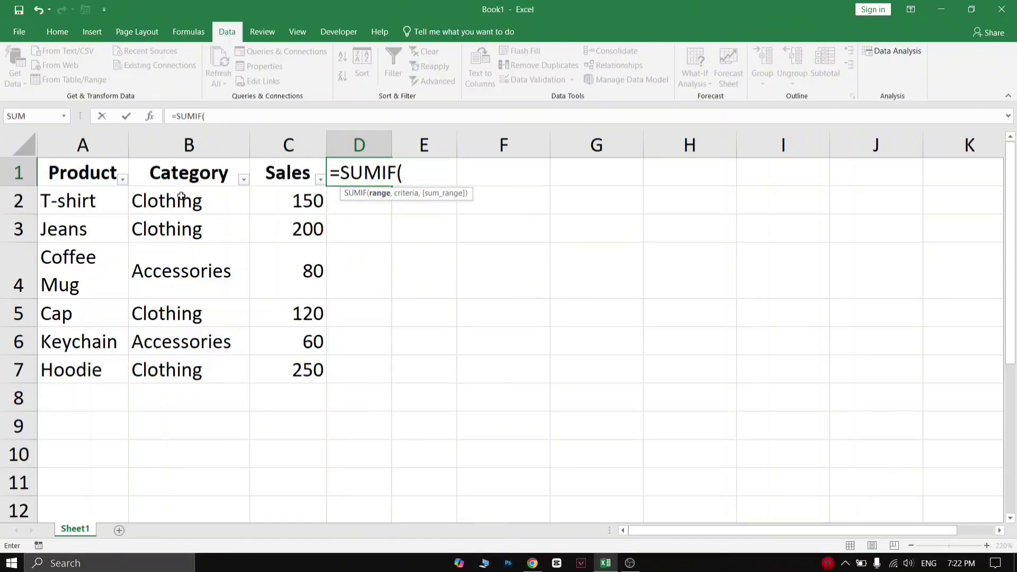
pyautogui.moveTo(181, 194); pyautogui.dragTo(172, 364)
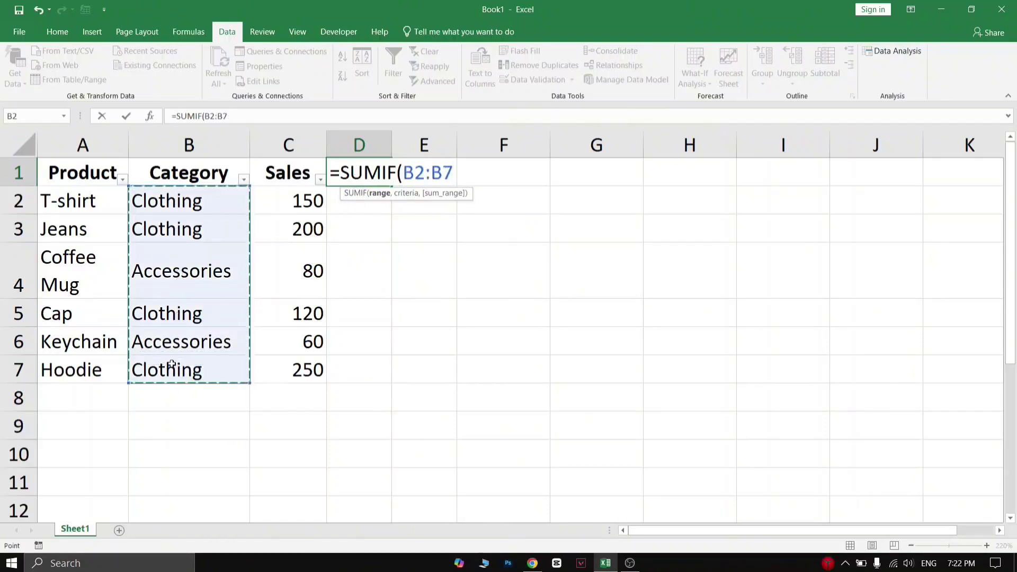
pyautogui.write(',"')
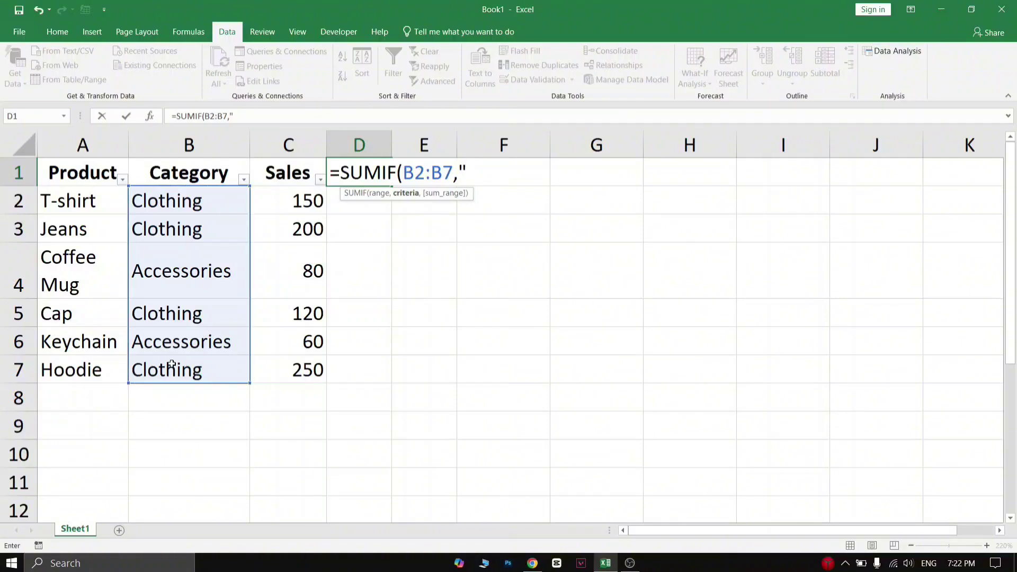
pyautogui.write('Clothing')
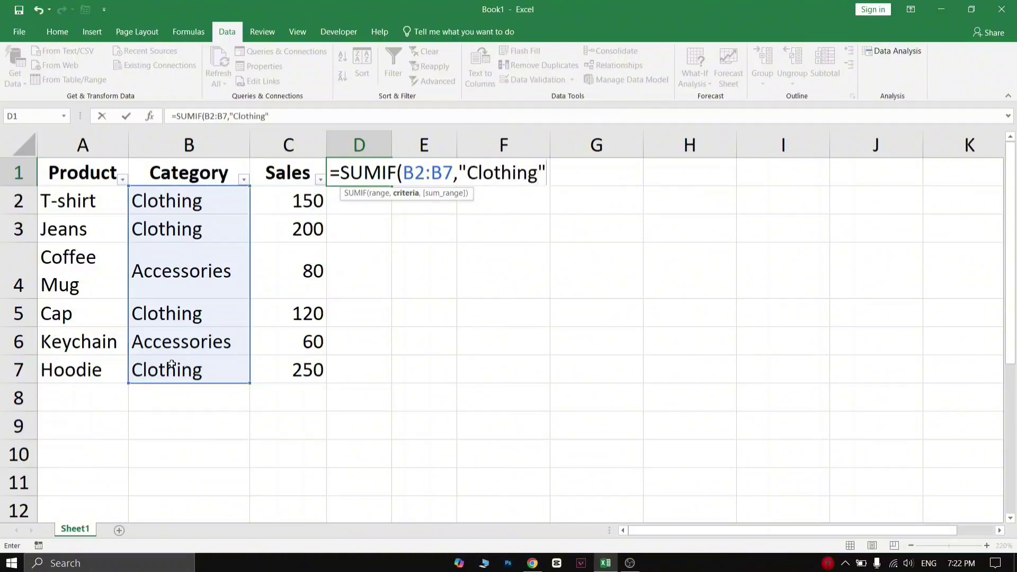
pyautogui.write('",')
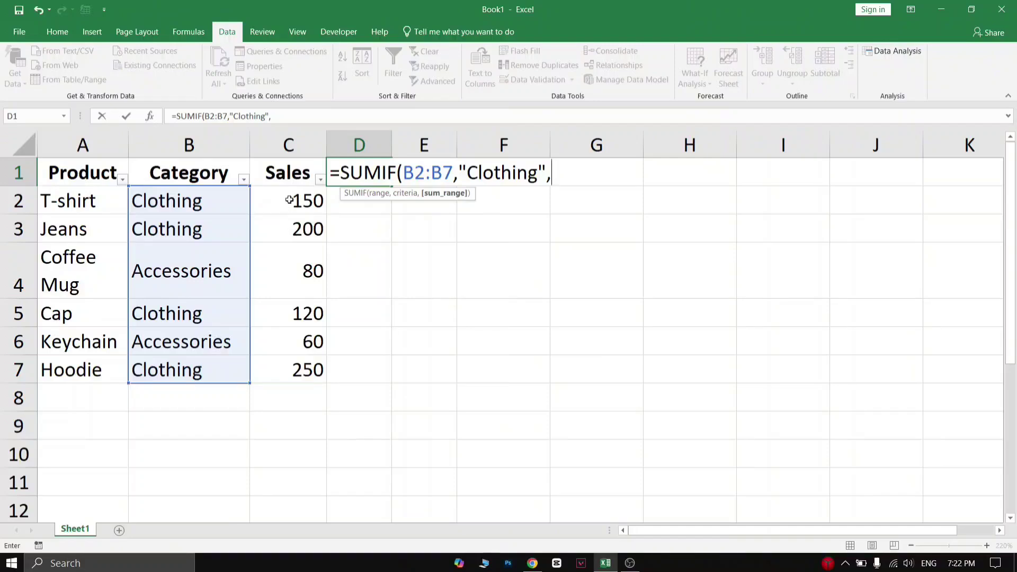
pyautogui.moveTo(296, 202); pyautogui.dragTo(296, 370)
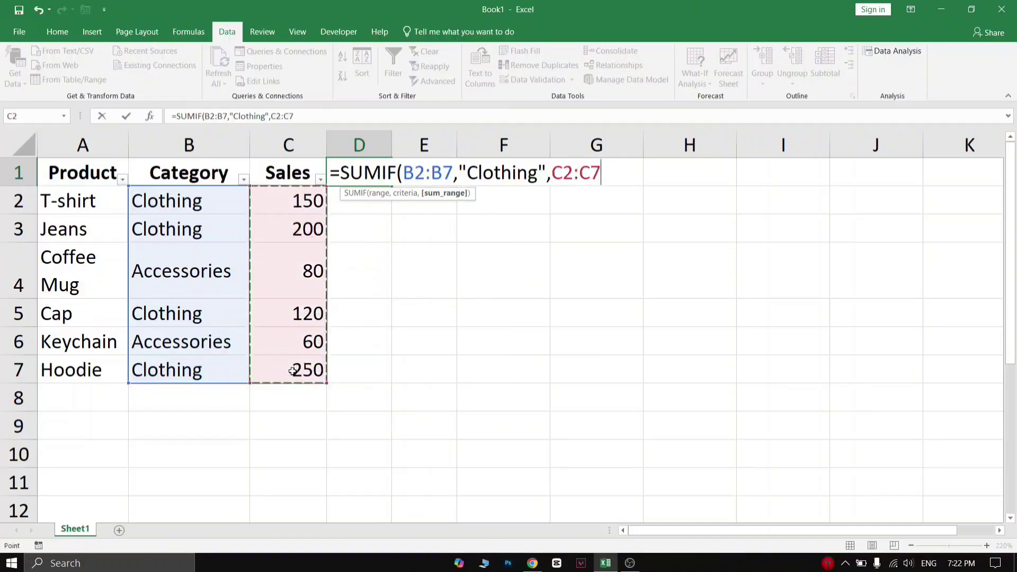
pyautogui.press('Return')
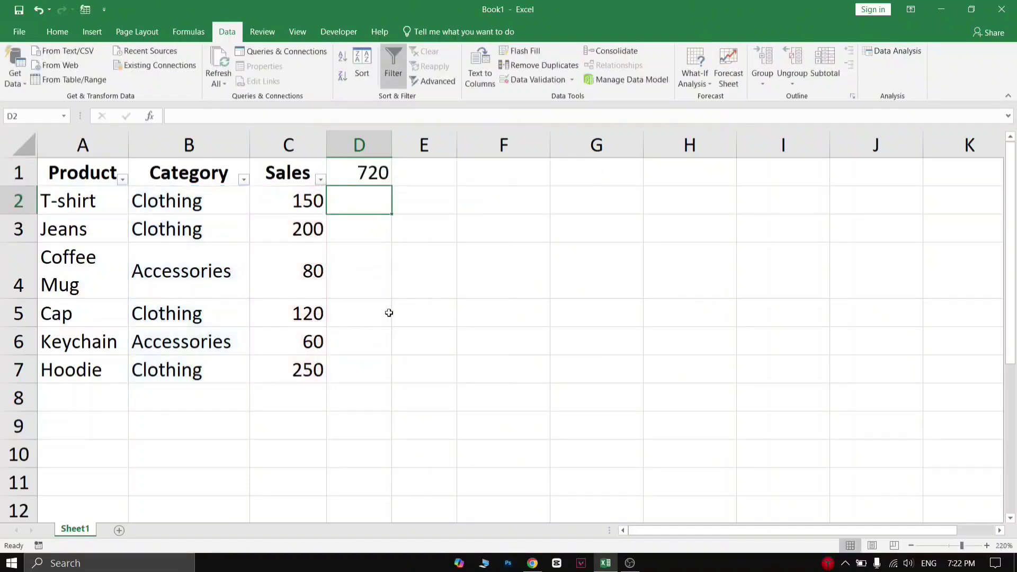
# - Check the SUMIF total in D1 against the Clothing rows in the Category column
pyautogui.click(374, 181)
pyautogui.click(215, 199)
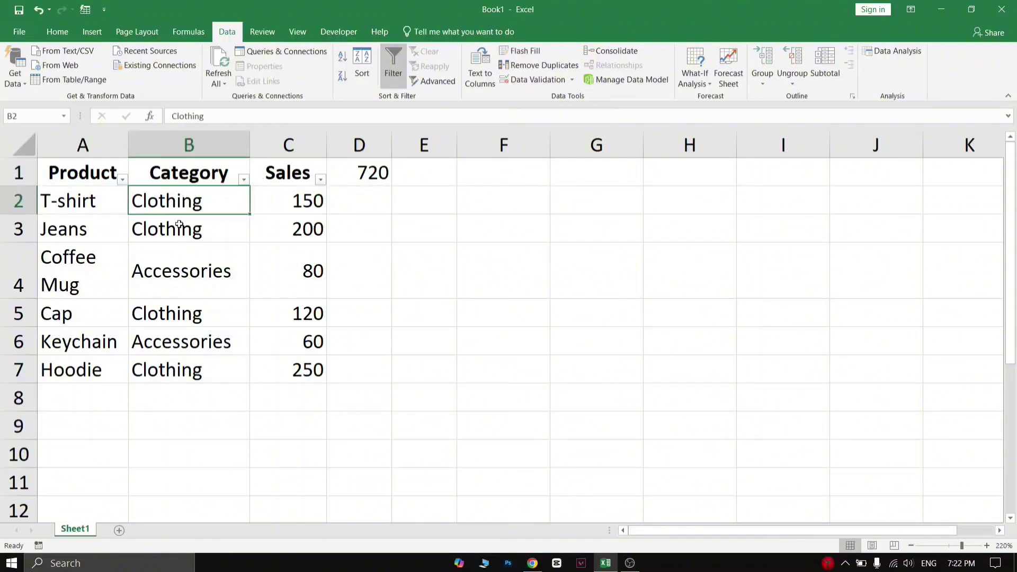
pyautogui.click(177, 225)
pyautogui.click(185, 317)
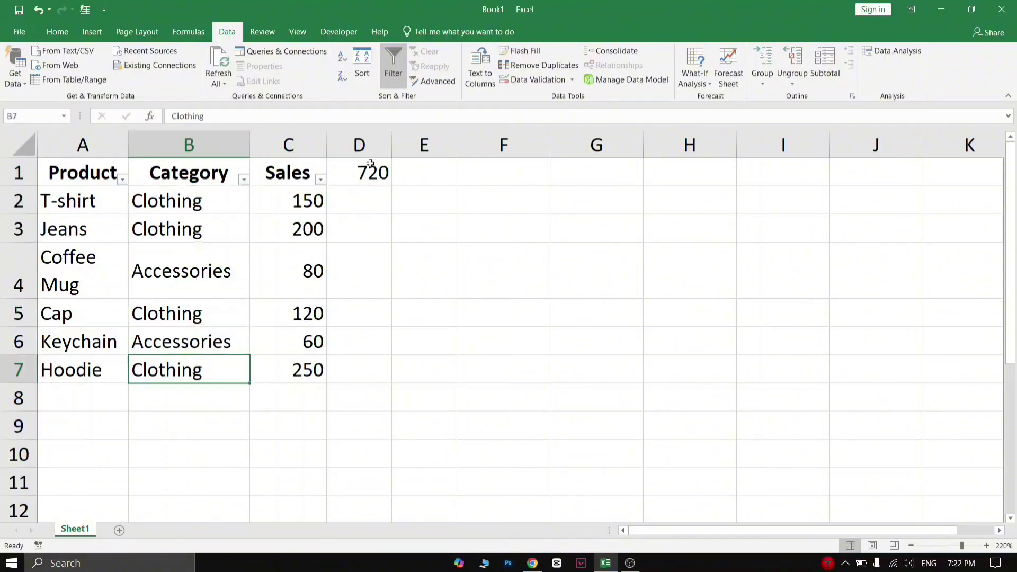
pyautogui.click(418, 181)
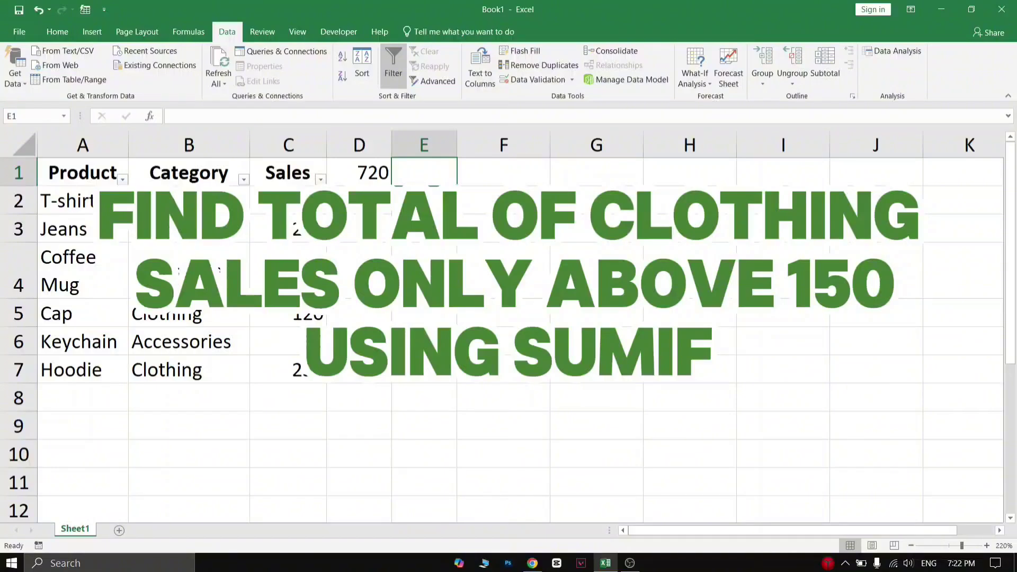
# - Examine which Clothing sales in the Sales column are above 150
pyautogui.click(294, 229)
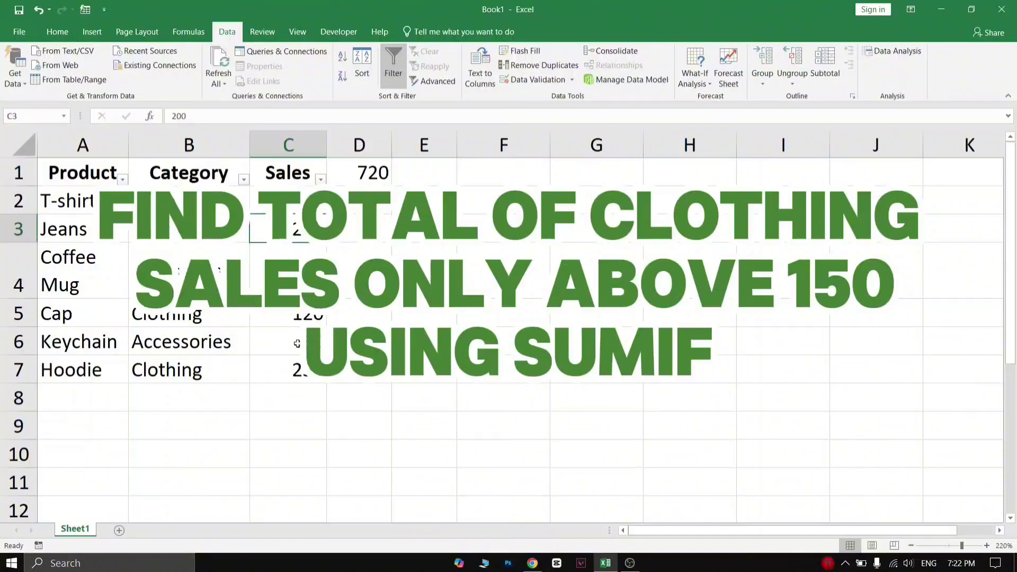
pyautogui.click(296, 370)
pyautogui.click(300, 229)
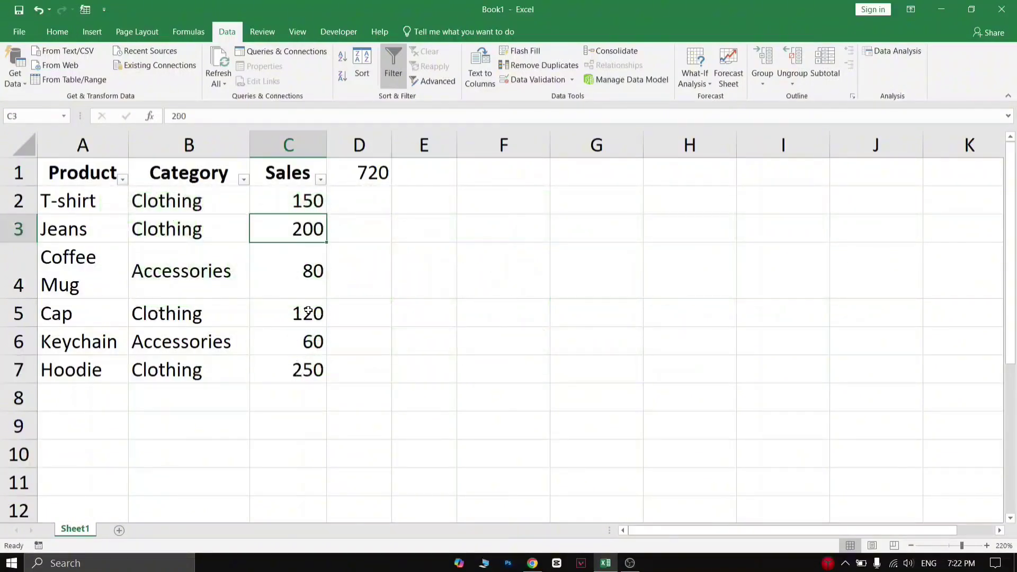
# - Start a SUMIFS formula in E1 that sums C2:C7 where the category range B2:B7 is "clothing"
pyautogui.click(304, 364)
pyautogui.click(408, 179)
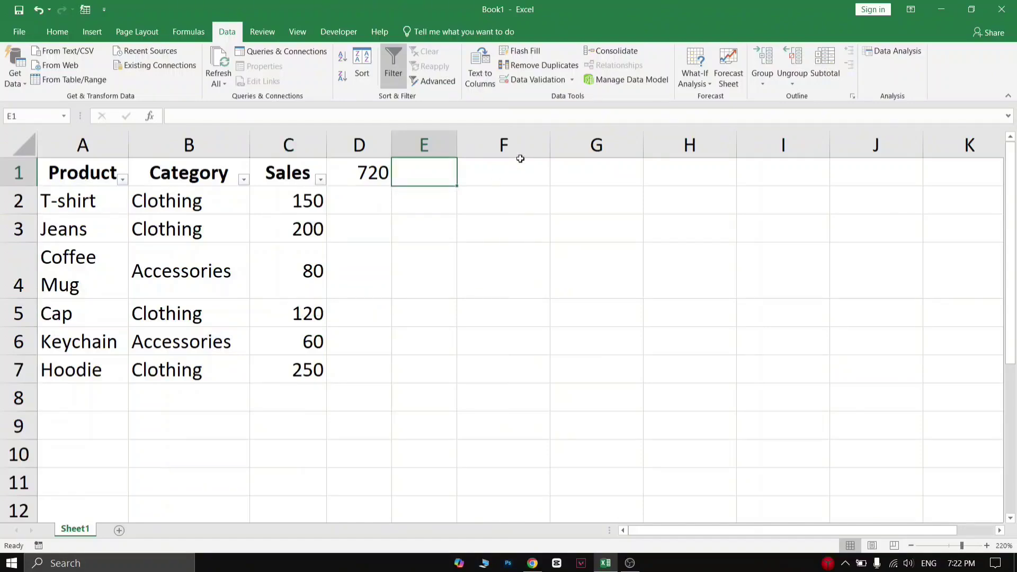
pyautogui.write('=sum')
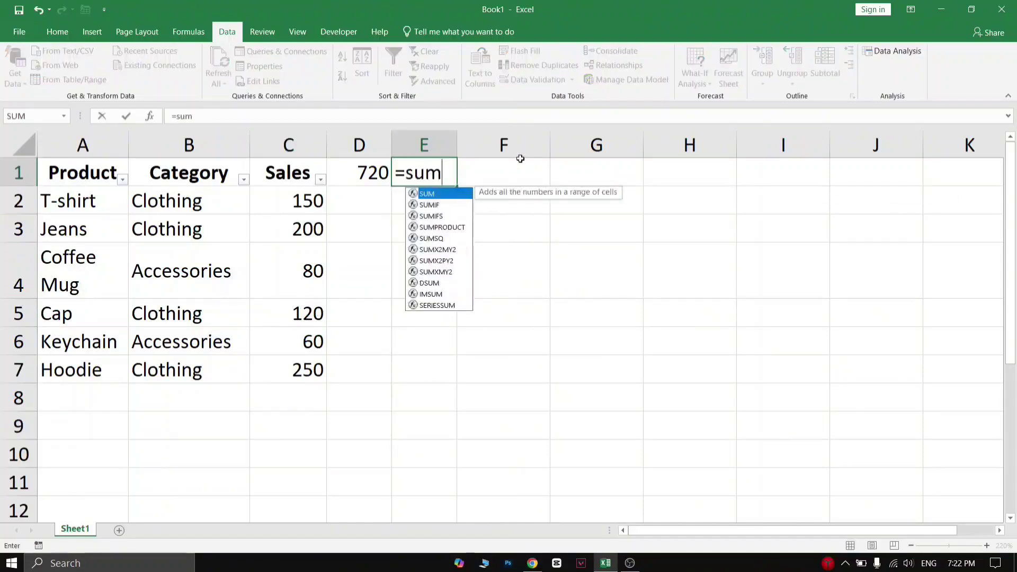
pyautogui.write('ifs')
pyautogui.press('Tab')
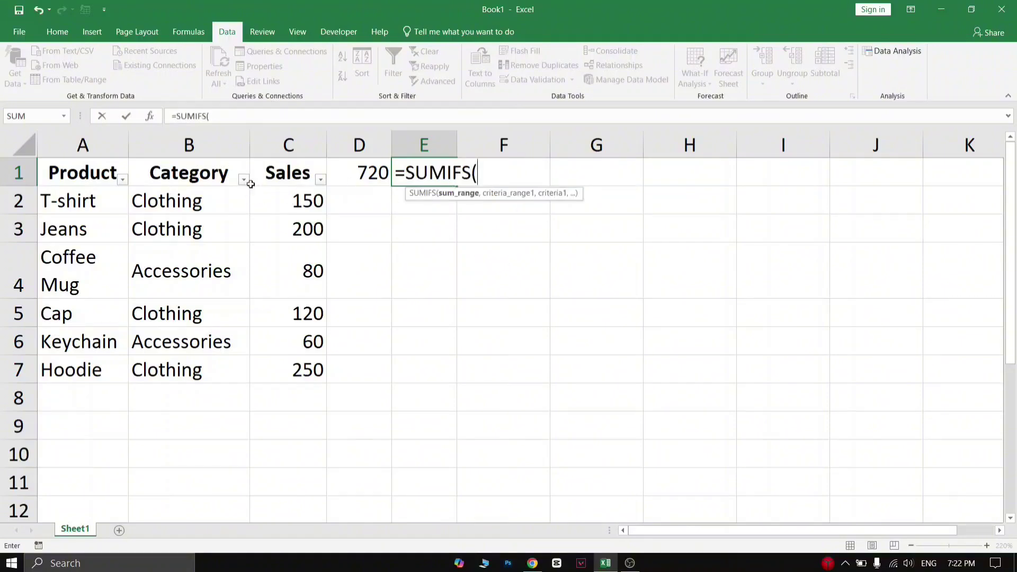
pyautogui.moveTo(281, 202); pyautogui.dragTo(286, 379)
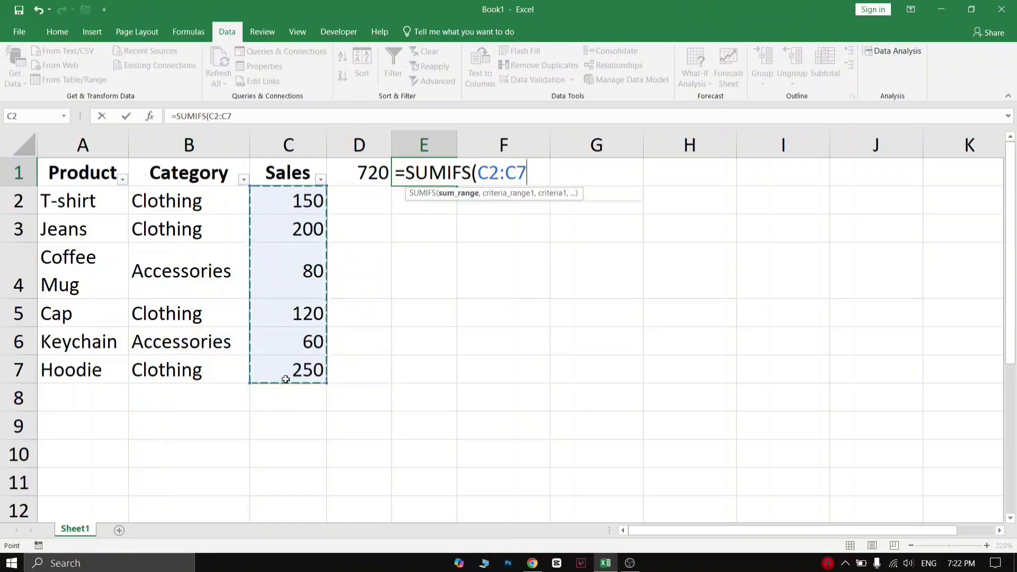
pyautogui.write(',')
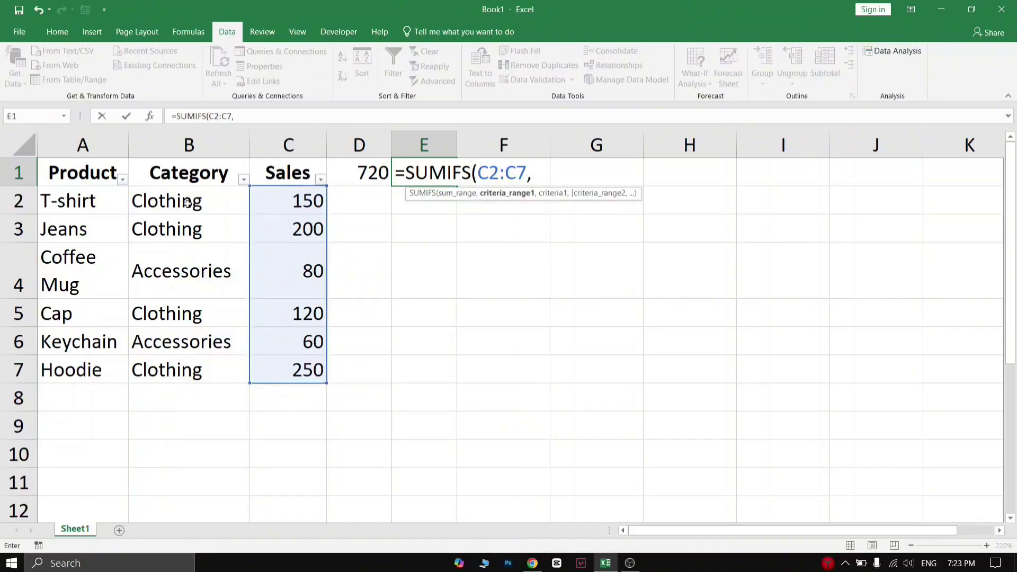
pyautogui.moveTo(189, 206); pyautogui.dragTo(187, 365)
pyautogui.write(',"clothing')
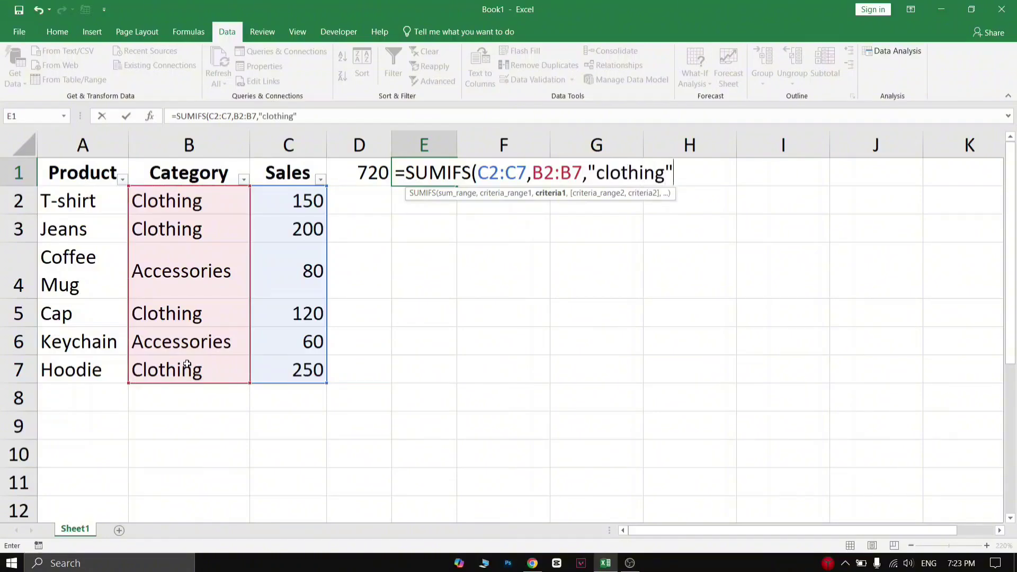
pyautogui.write('",')
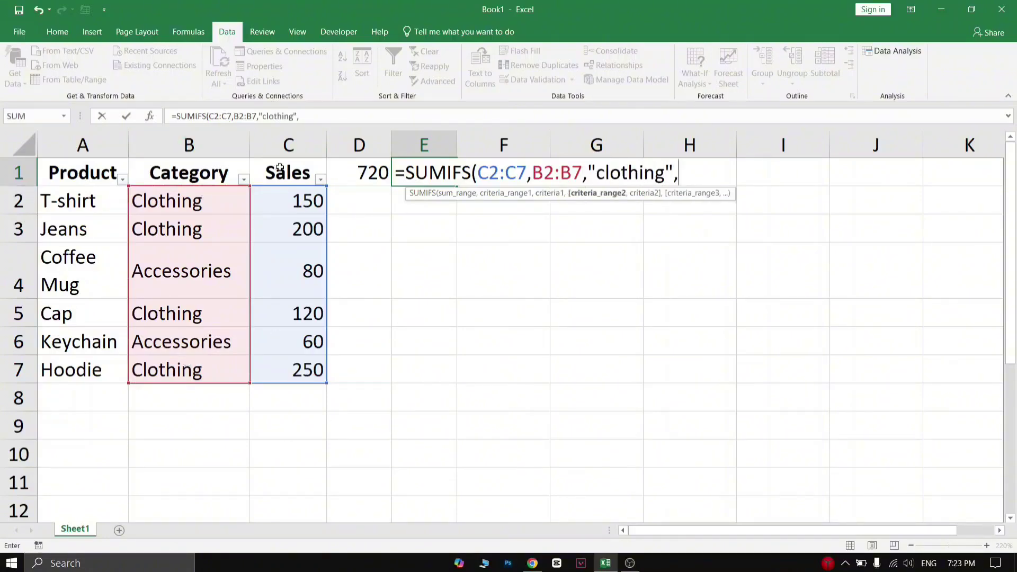
# - Add the second condition C2:C7 with ">150" to the SUMIFS formula and enter it
pyautogui.moveTo(295, 198); pyautogui.dragTo(293, 366)
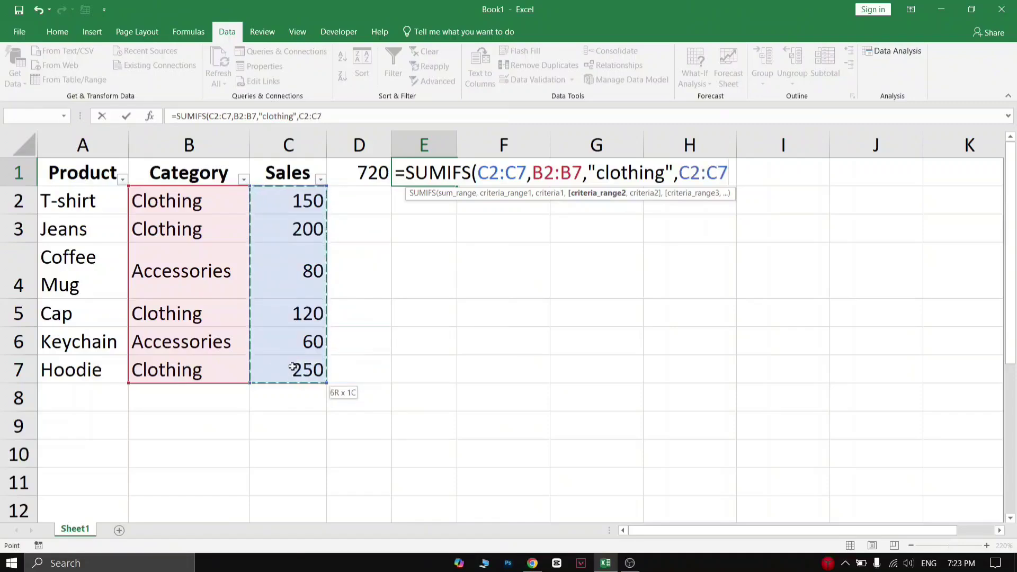
pyautogui.write(',')
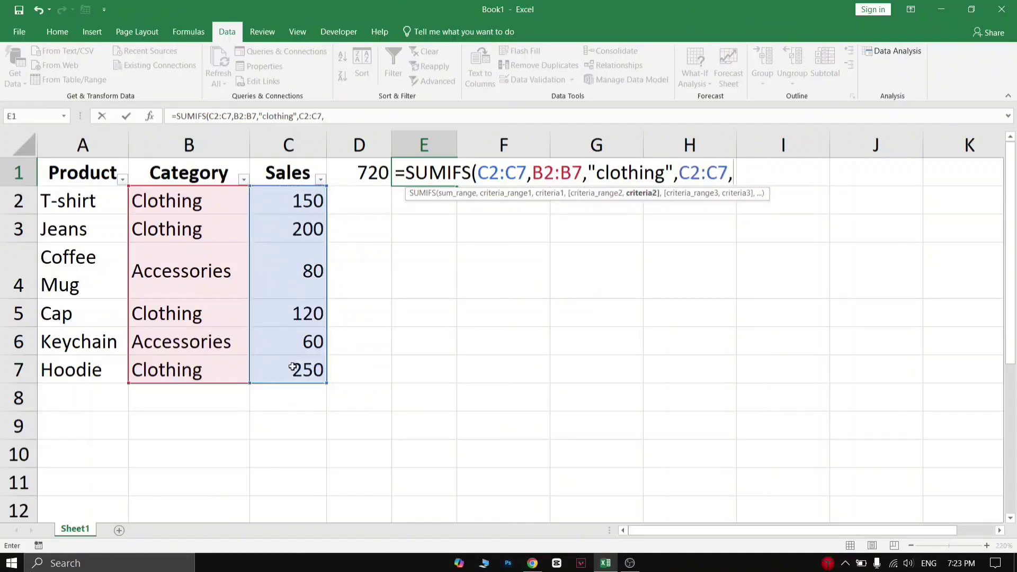
pyautogui.write('"')
pyautogui.write('>1250')
pyautogui.press('BackSpace')
pyautogui.press('BackSpace')
pyautogui.press('BackSpace')
pyautogui.write('50"')
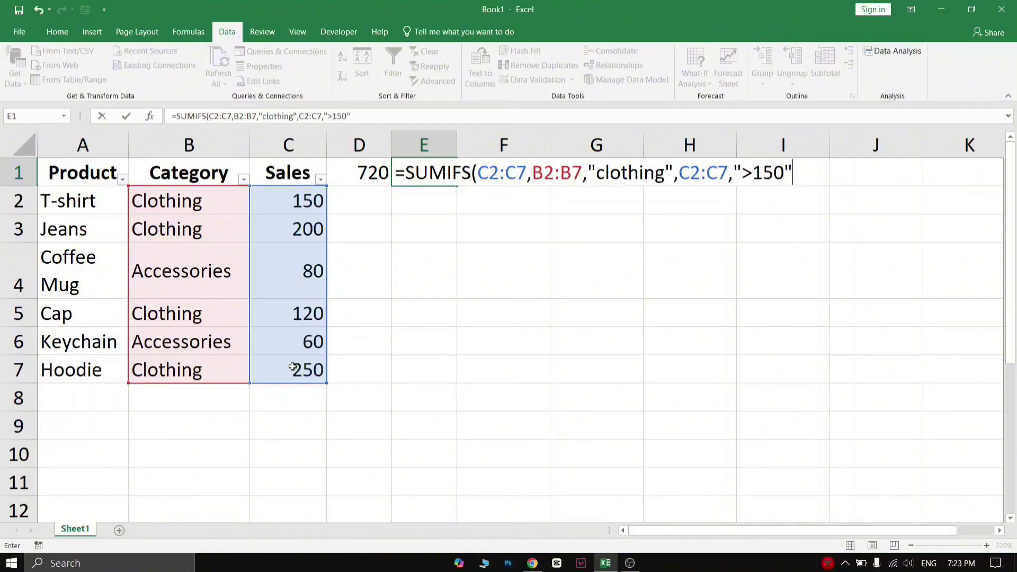
pyautogui.press('Return')
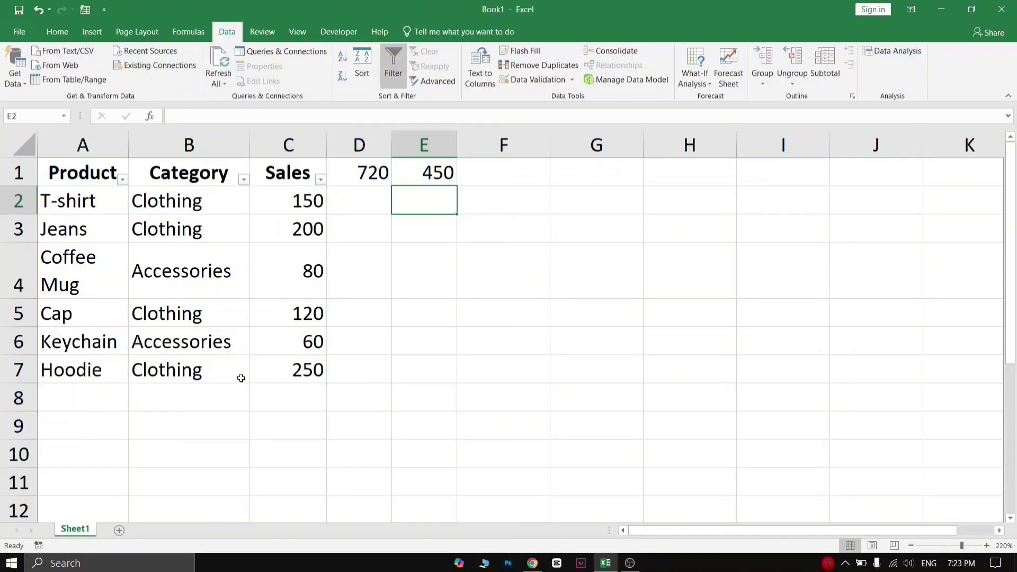
# - Check the SUMIFS total in E1 against the Jeans and Hoodie rows of the sales table
pyautogui.click(317, 229)
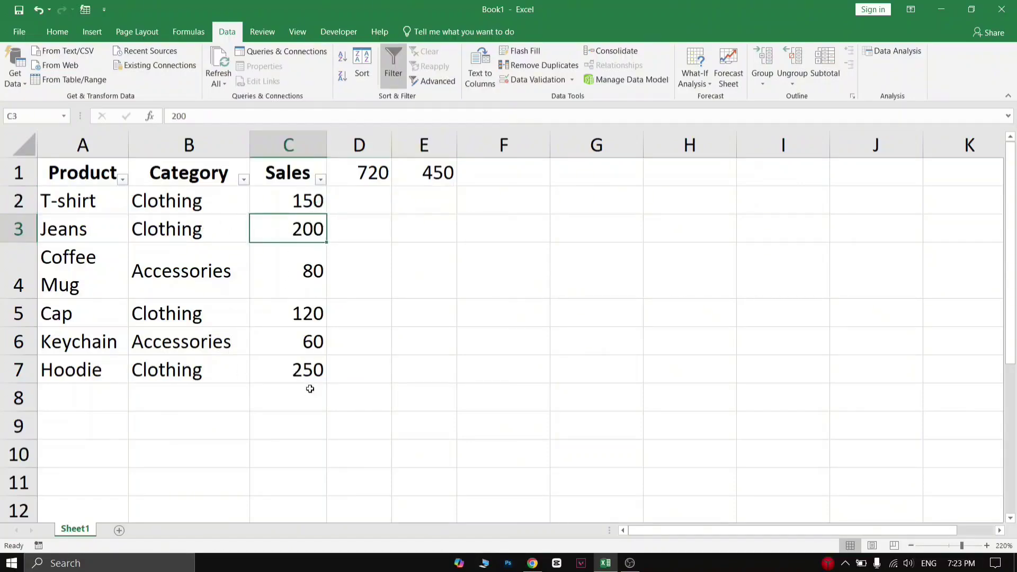
pyautogui.click(305, 371)
pyautogui.scroll(1, 257, 367)
pyautogui.scroll(2, 257, 368)
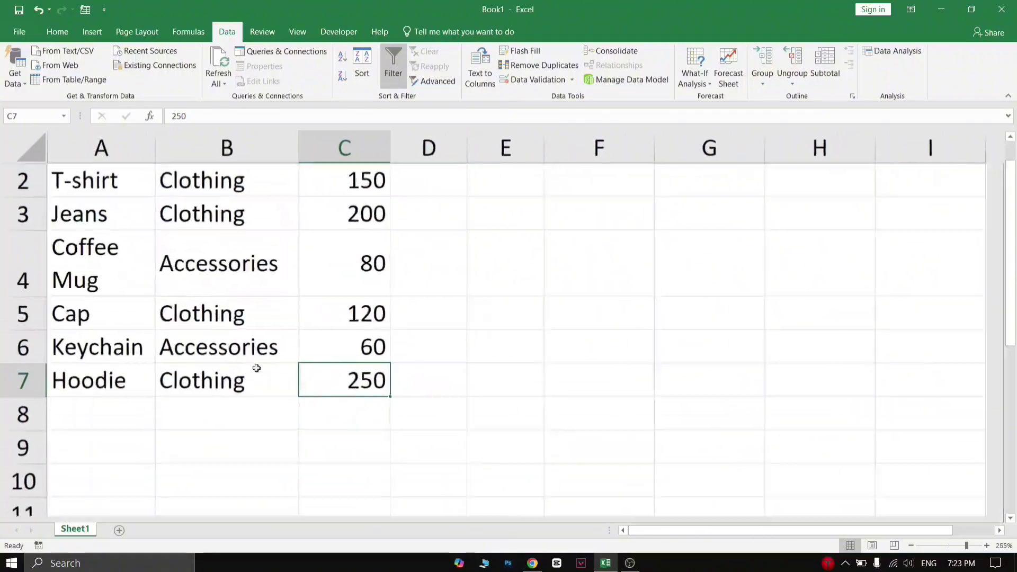
pyautogui.scroll(1, 271, 360)
pyautogui.click(206, 254)
pyautogui.click(144, 257)
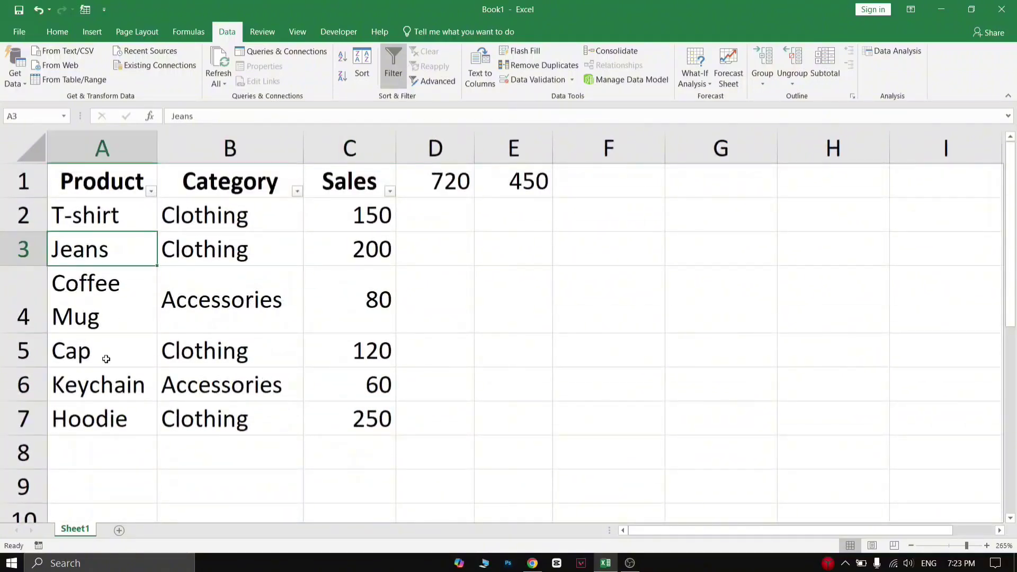
pyautogui.click(100, 420)
pyautogui.click(342, 418)
pyautogui.click(337, 258)
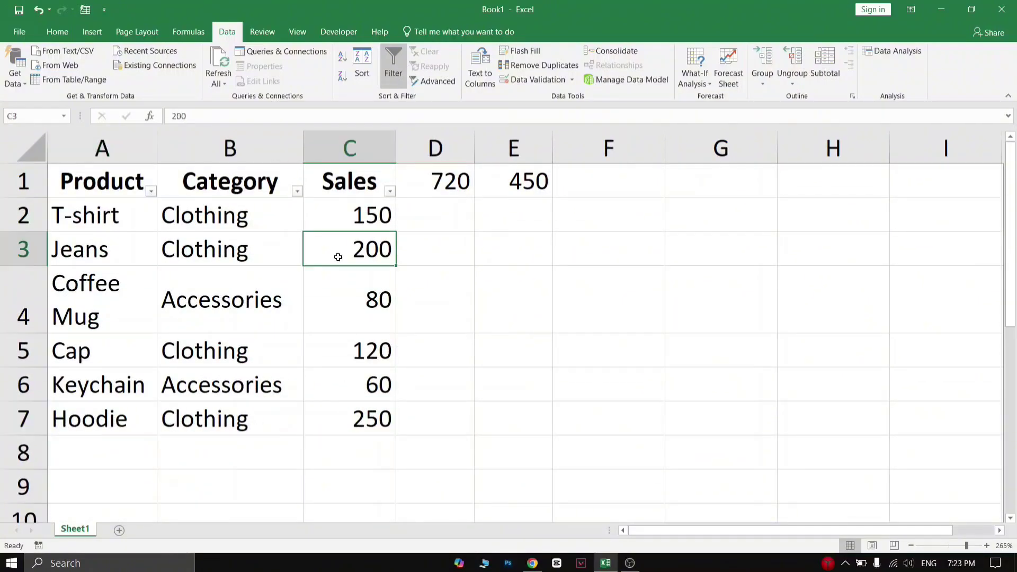
pyautogui.click(355, 420)
pyautogui.click(376, 254)
pyautogui.click(382, 424)
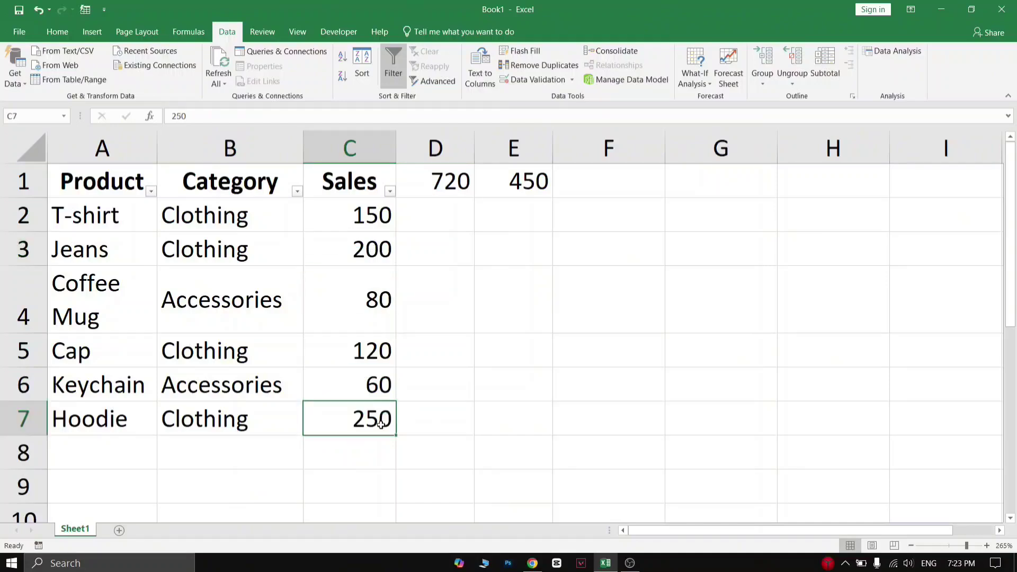
pyautogui.click(520, 188)
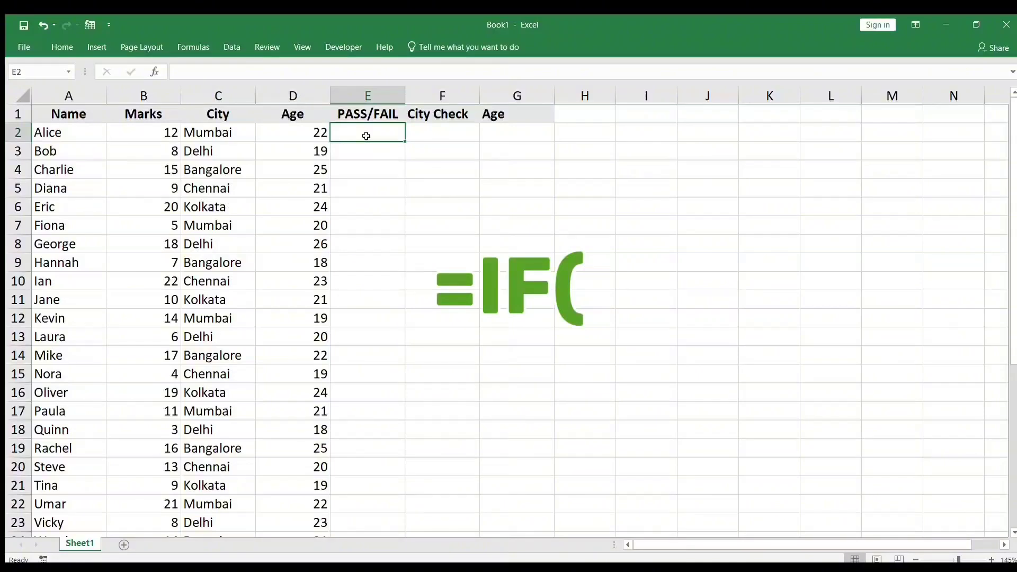
# - Grade the first student's marks in E2 with =IF(B2<10,"FAIL","PASS")
pyautogui.write('+')
pyautogui.press('BackSpace')
pyautogui.write('=')
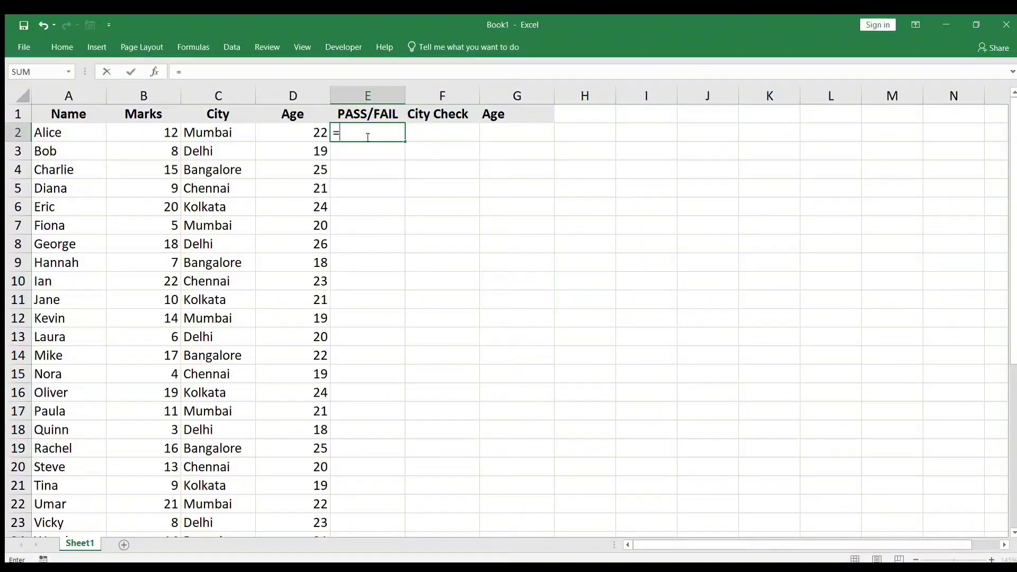
pyautogui.write('i')
pyautogui.press('Tab')
pyautogui.press('Left')
pyautogui.press('Left')
pyautogui.press('Left')
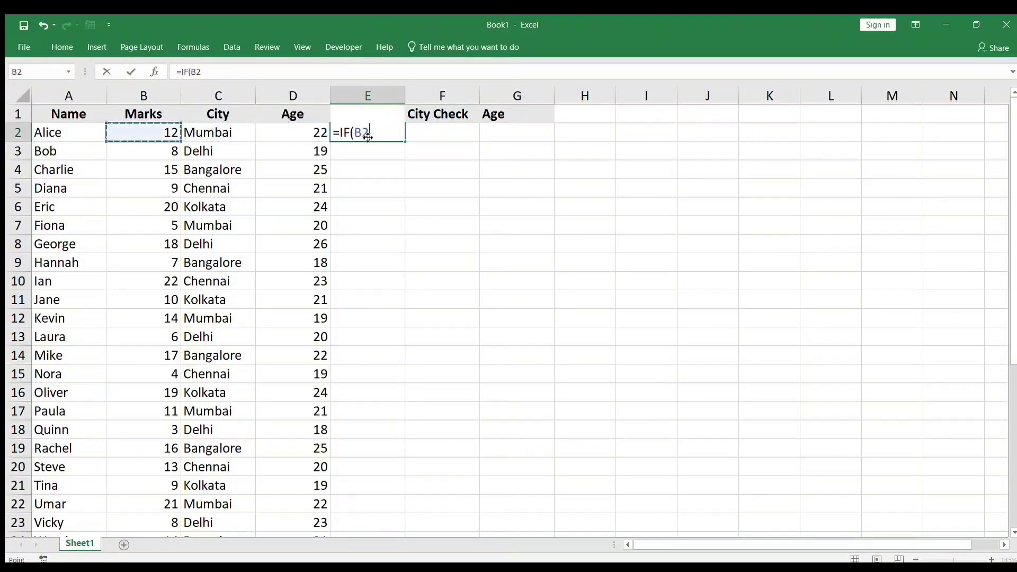
pyautogui.write('<10')
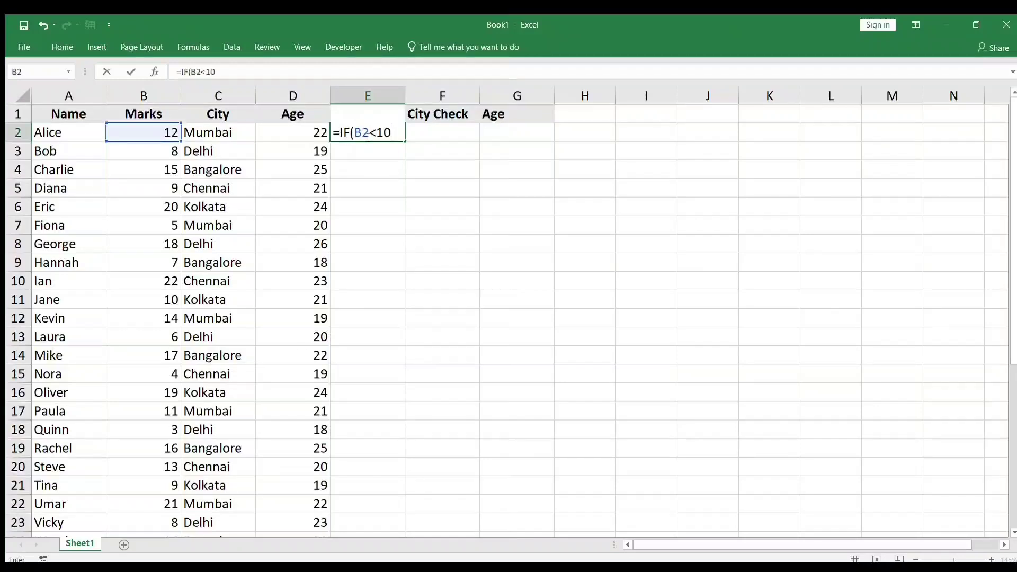
pyautogui.write(',"FAIL",')
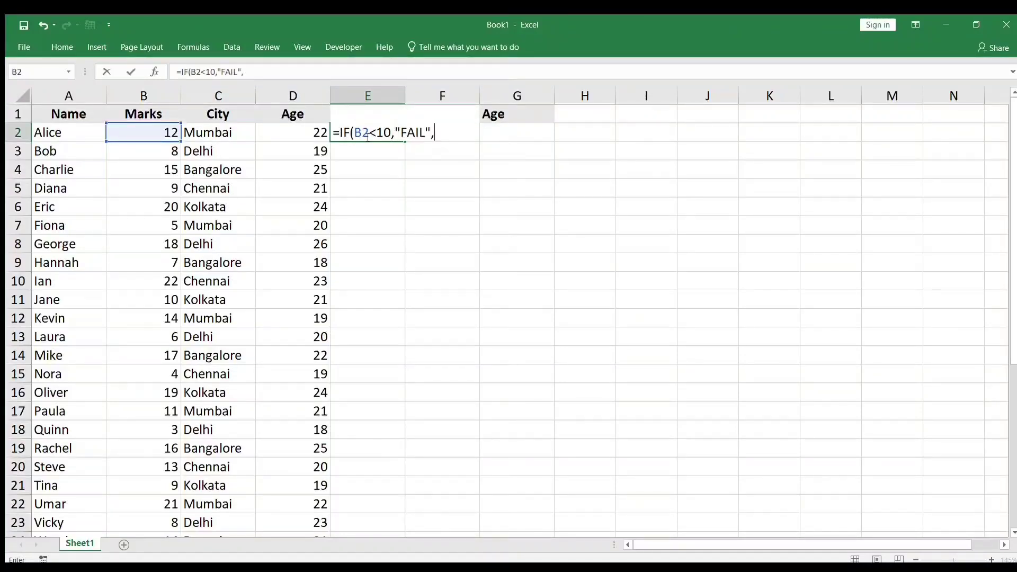
pyautogui.write('"PASS')
pyautogui.press('Return')
pyautogui.click(366, 136)
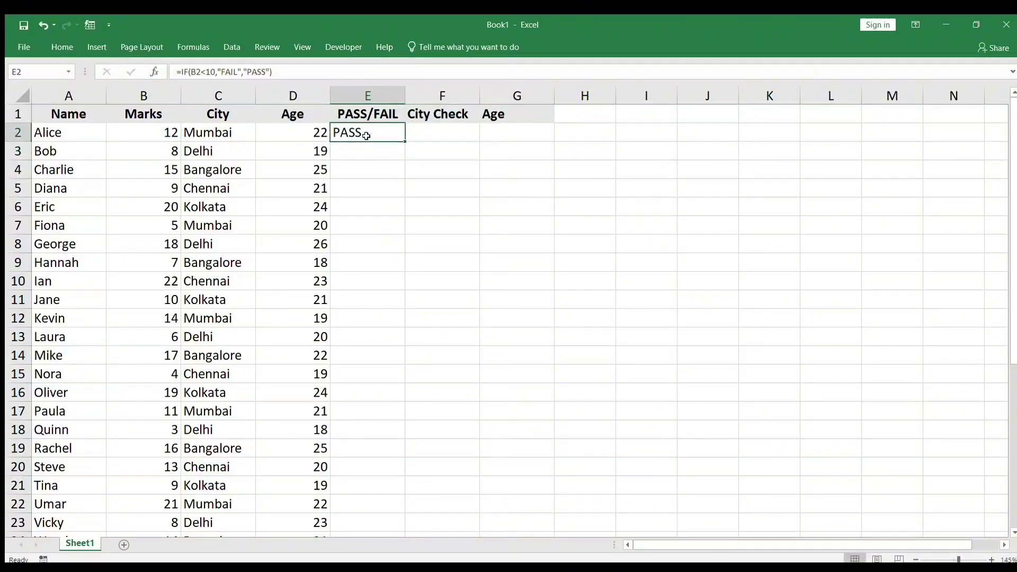
# - Fill the IF formula from E2 down the PASS/FAIL column for the remaining students and review the results
pyautogui.click(61, 134)
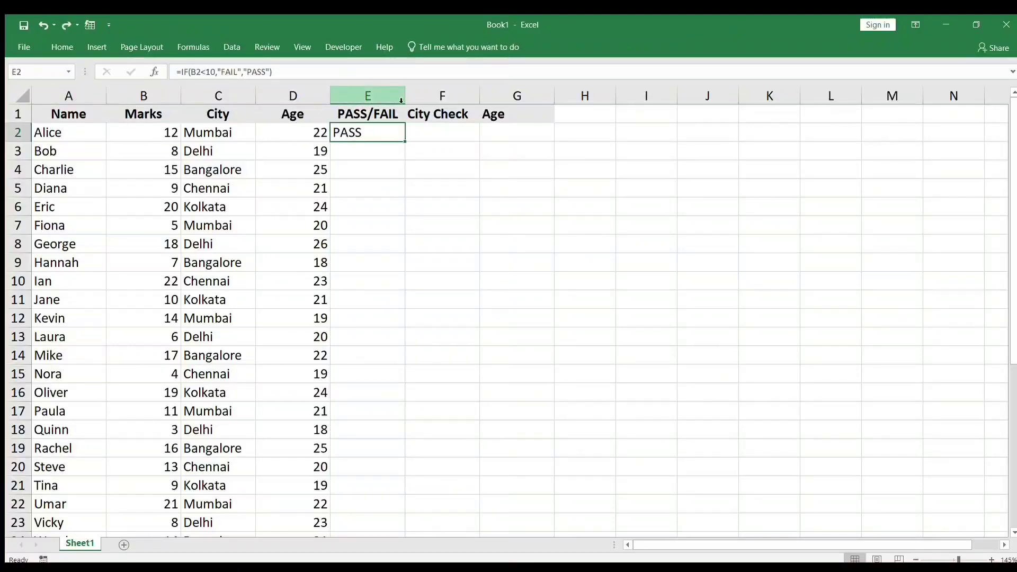
pyautogui.moveTo(405, 143); pyautogui.dragTo(395, 503)
pyautogui.scroll(5, 400, 361)
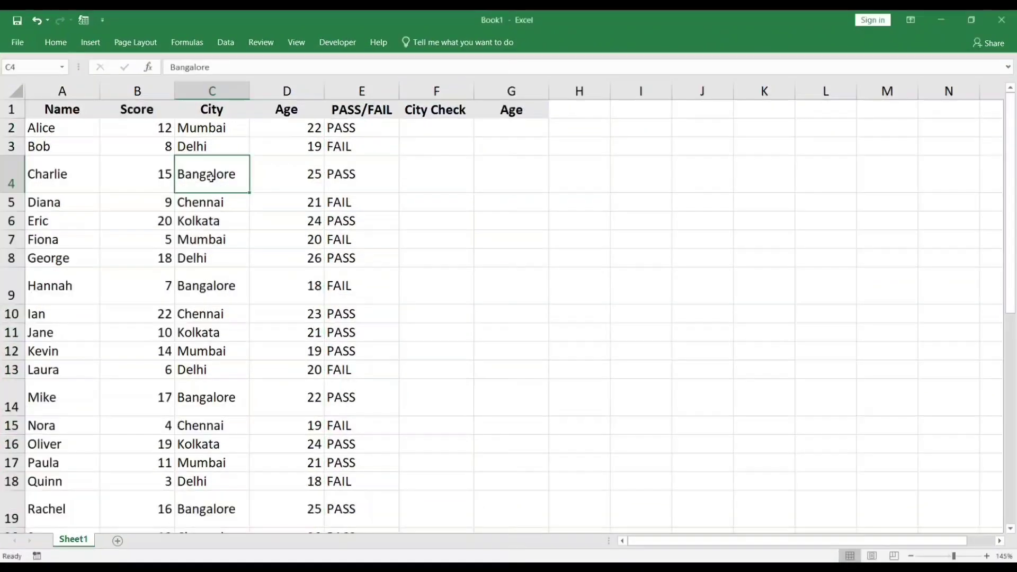
pyautogui.click(388, 158)
pyautogui.scroll(-5, 366, 281)
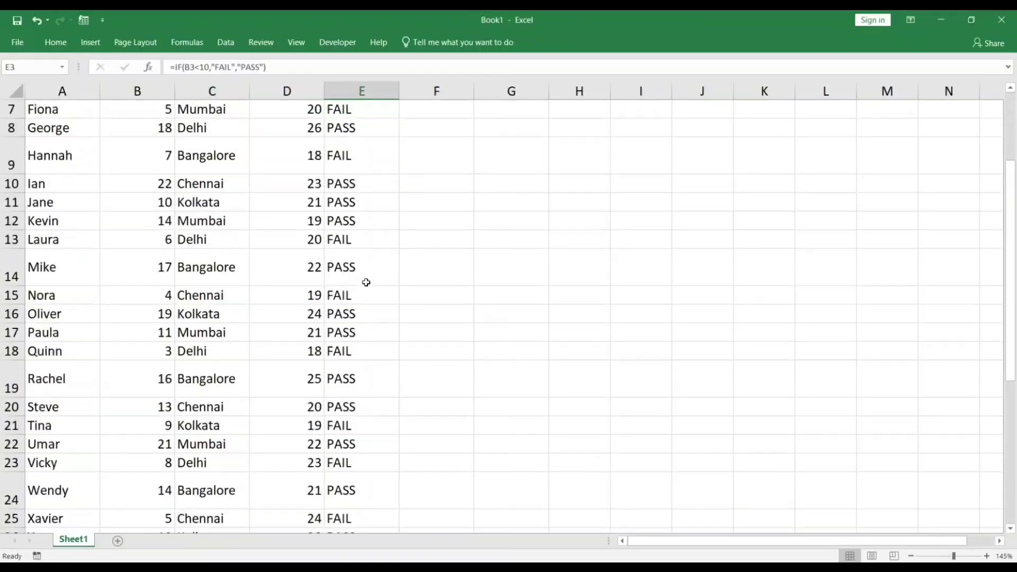
pyautogui.scroll(5, 366, 293)
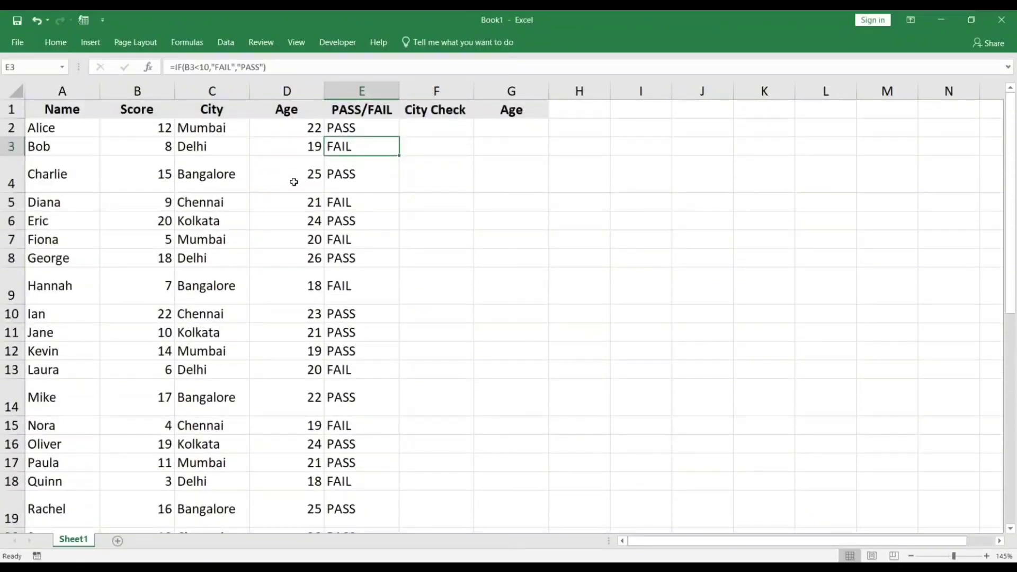
# - Highlight the PASS/FAIL cells equal to "fail" with Light Red Fill with Dark Red Text, using conditional formatting
pyautogui.moveTo(360, 128); pyautogui.dragTo(365, 484)
pyautogui.click(55, 43)
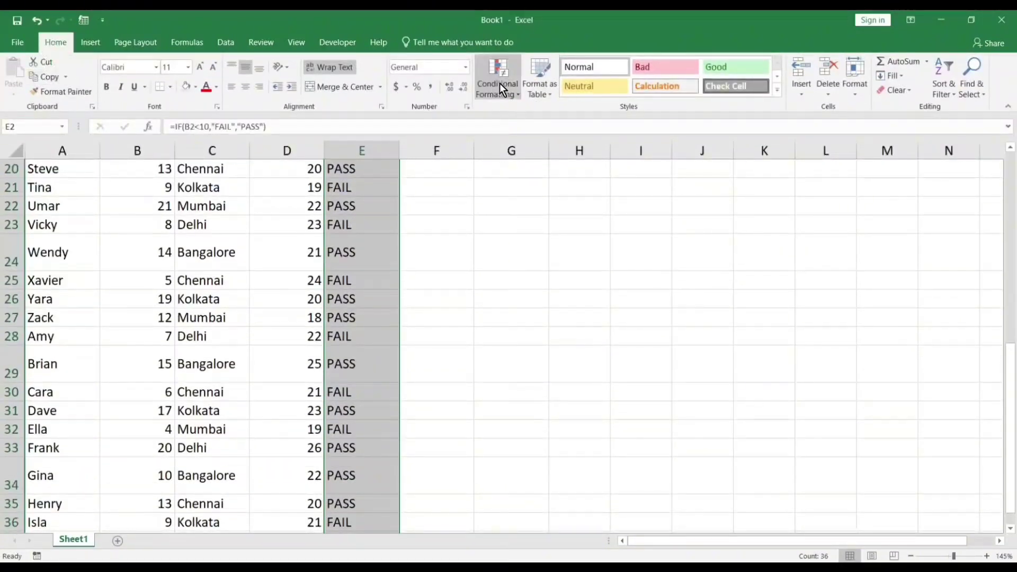
pyautogui.click(492, 88)
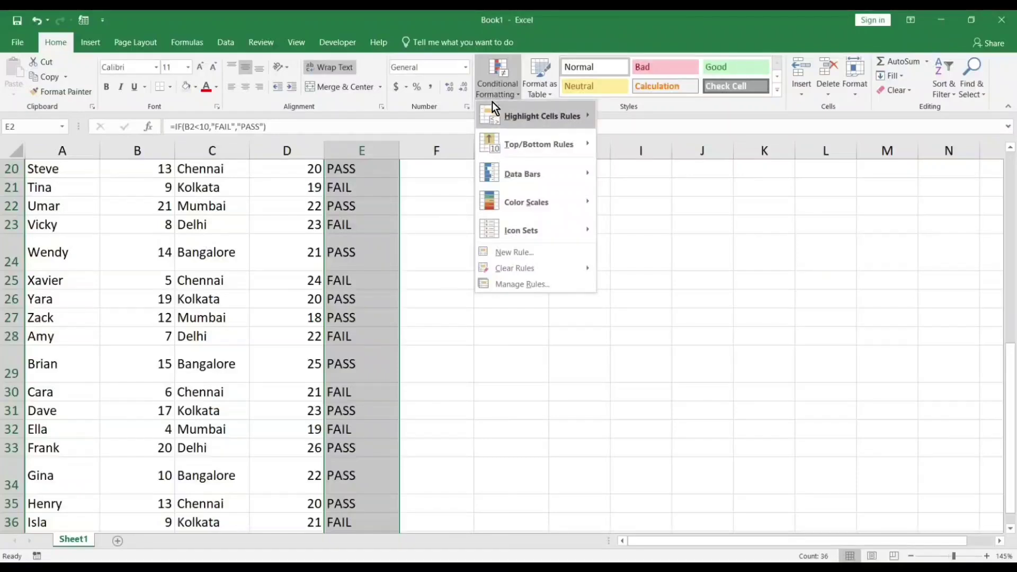
pyautogui.moveTo(513, 115)
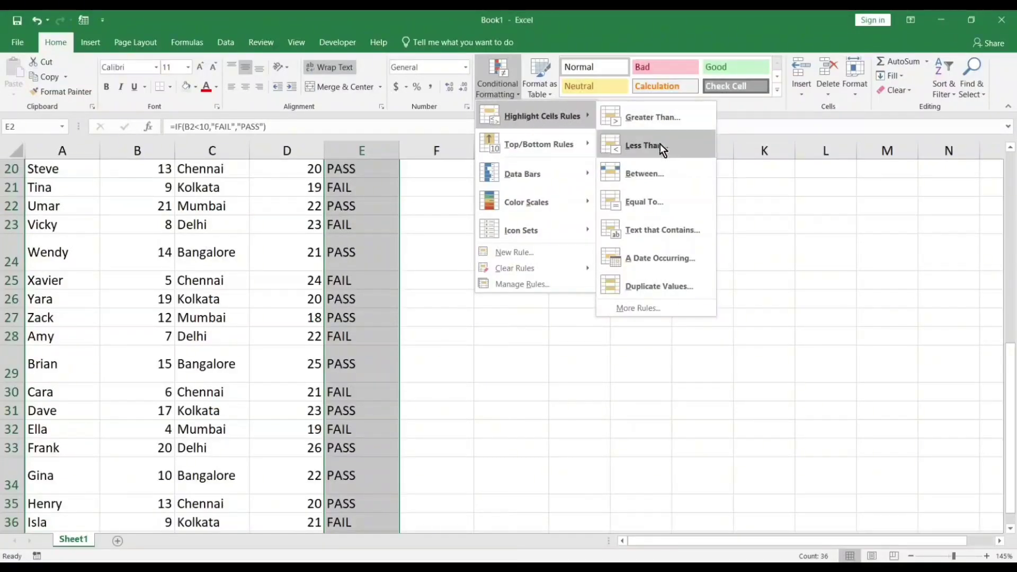
pyautogui.click(650, 202)
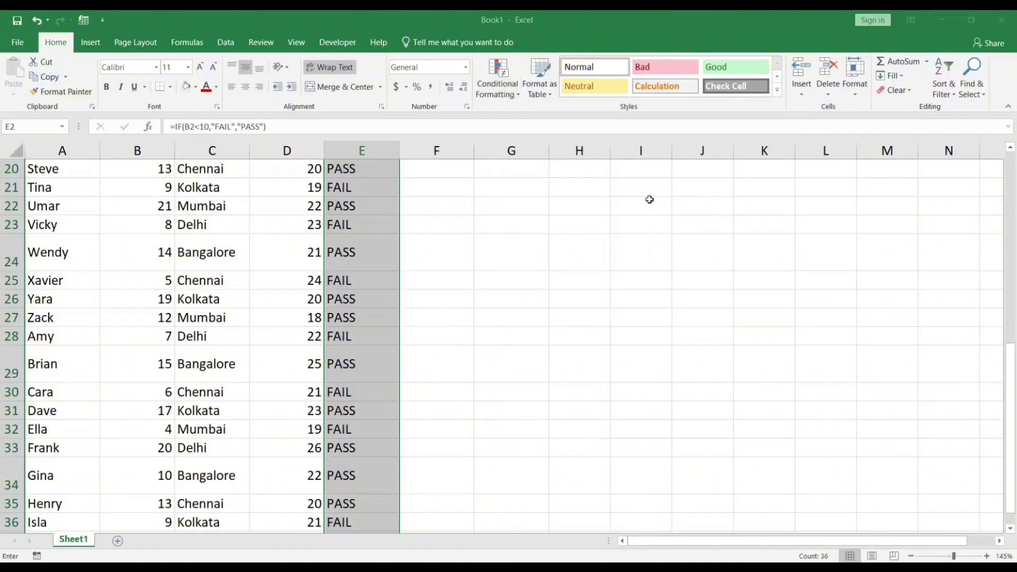
pyautogui.write('fai')
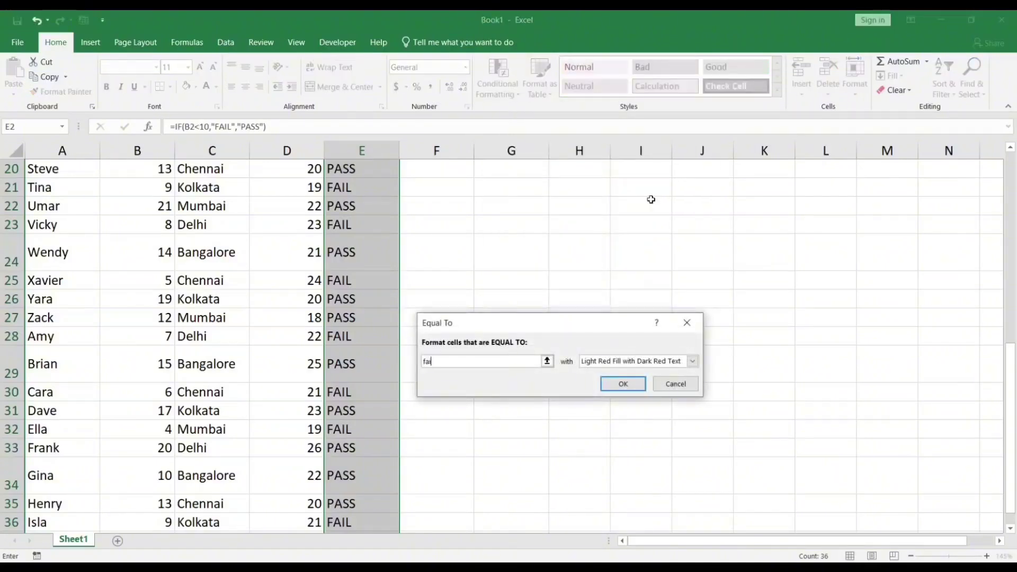
pyautogui.write('l')
pyautogui.press('Return')
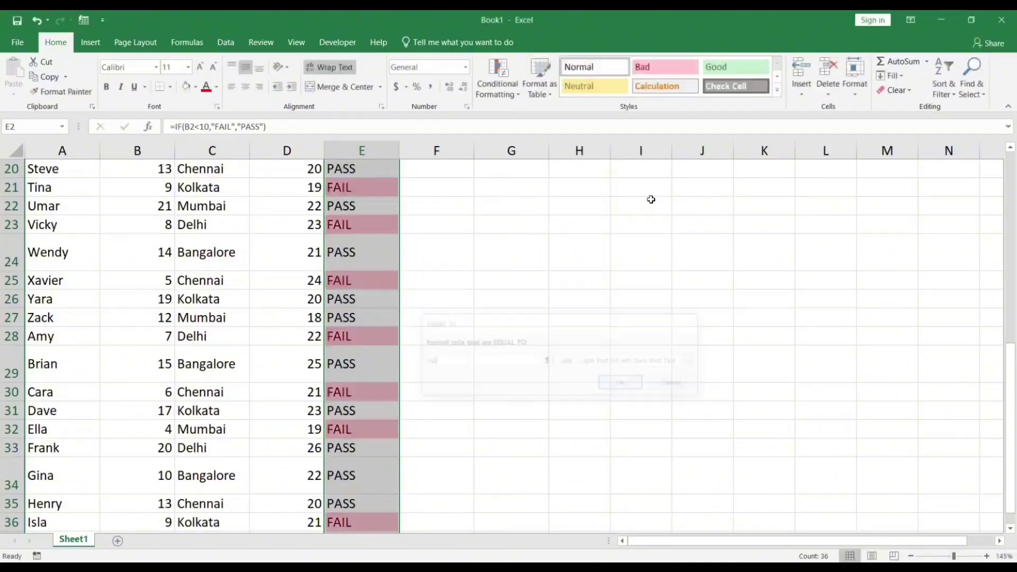
pyautogui.moveTo(580, 225); pyautogui.dragTo(545, 227)
pyautogui.scroll(7, 432, 288)
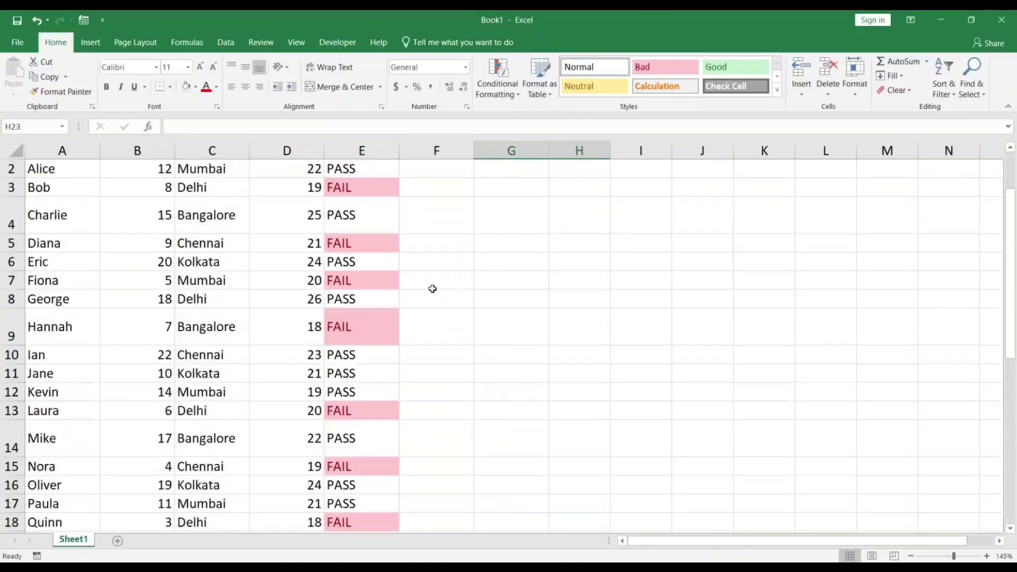
pyautogui.scroll(-5, 373, 360)
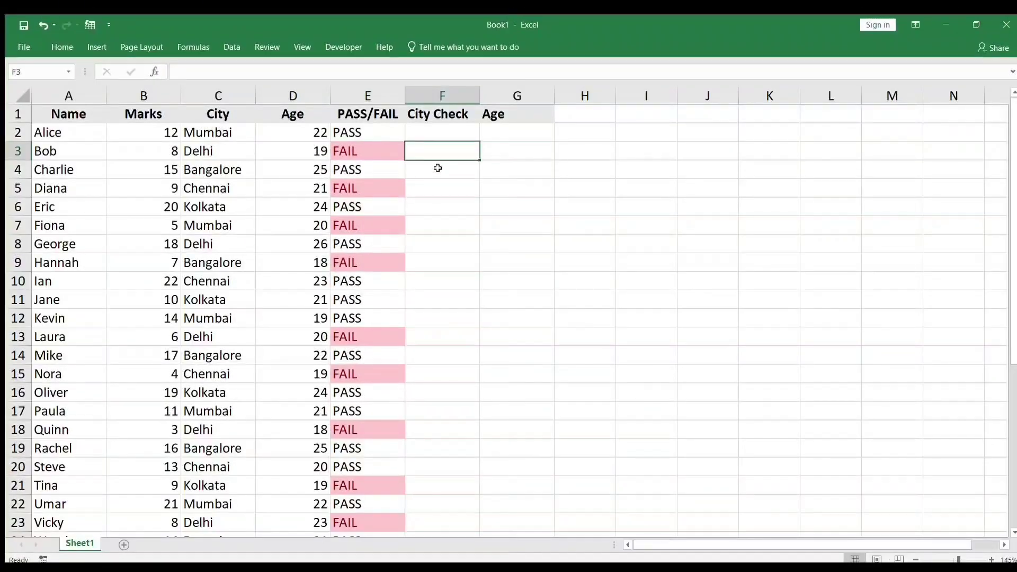
pyautogui.click(363, 182)
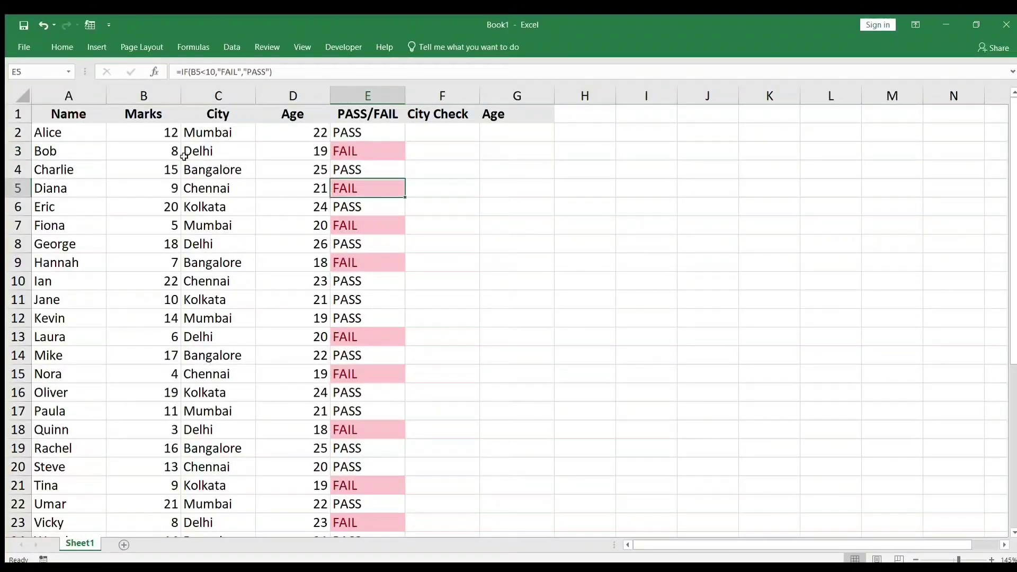
# - Label the first student's city in F2 with =IF(C2="mumbai","Local","Non Local")
pyautogui.click(206, 136)
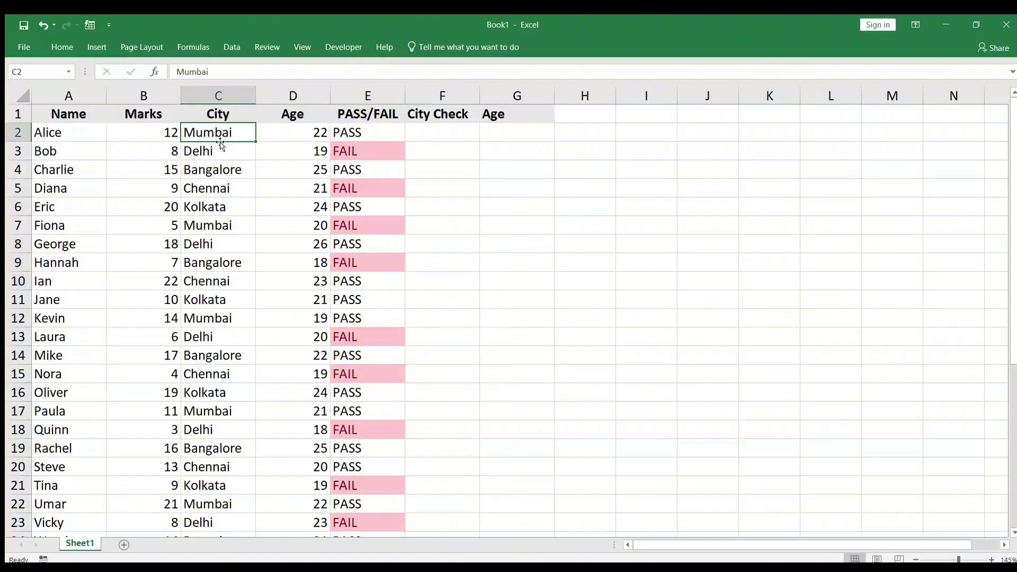
pyautogui.click(221, 154)
pyautogui.click(221, 168)
pyautogui.click(218, 185)
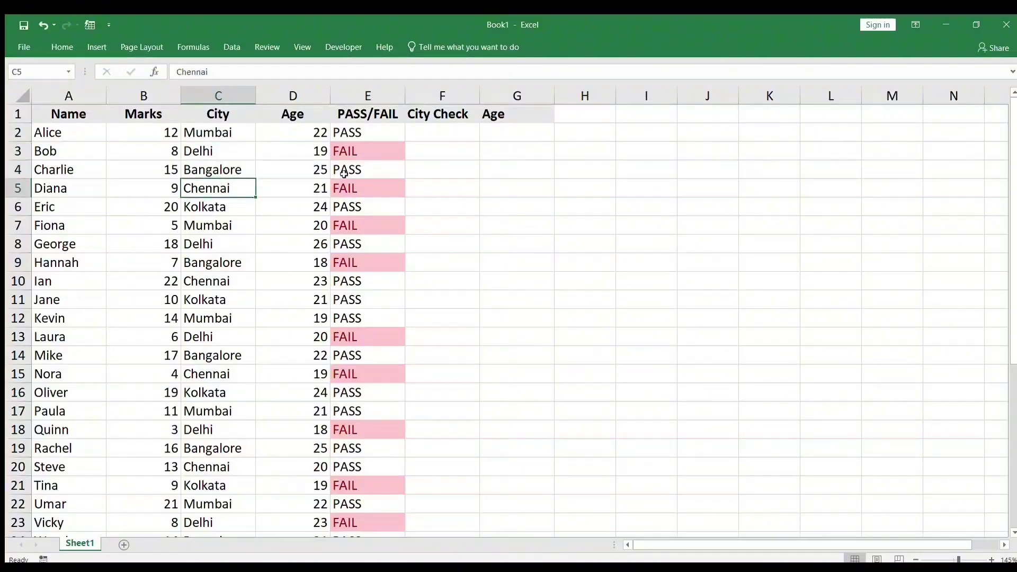
pyautogui.click(438, 130)
pyautogui.write('=if')
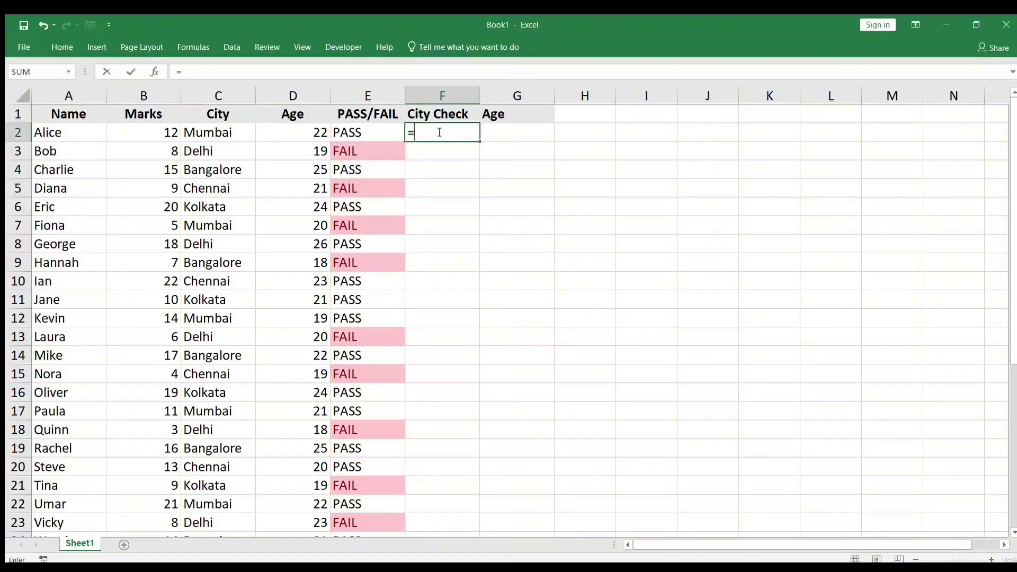
pyautogui.press('Tab')
pyautogui.press('Left')
pyautogui.press('Left')
pyautogui.press('Left')
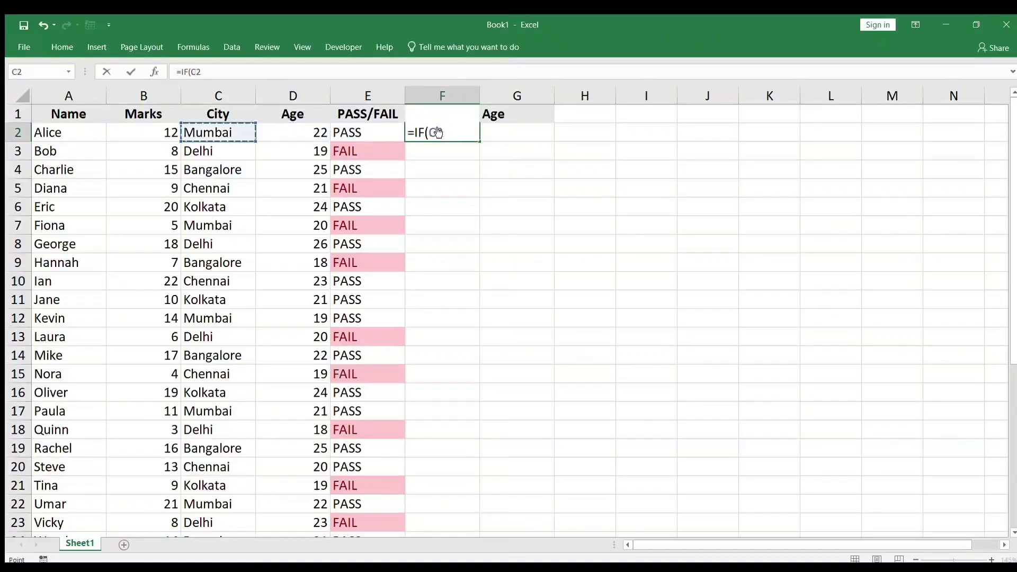
pyautogui.write('="mumbai","')
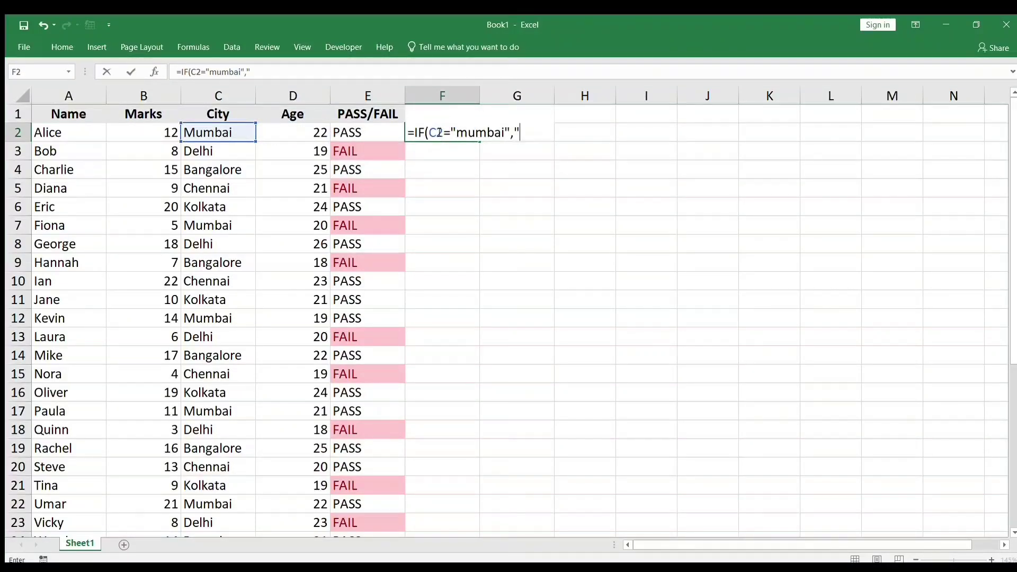
pyautogui.write('Locak')
pyautogui.write('"non')
pyautogui.press('BackSpace')
pyautogui.press('BackSpace')
pyautogui.press('BackSpace')
pyautogui.write('Non Local')
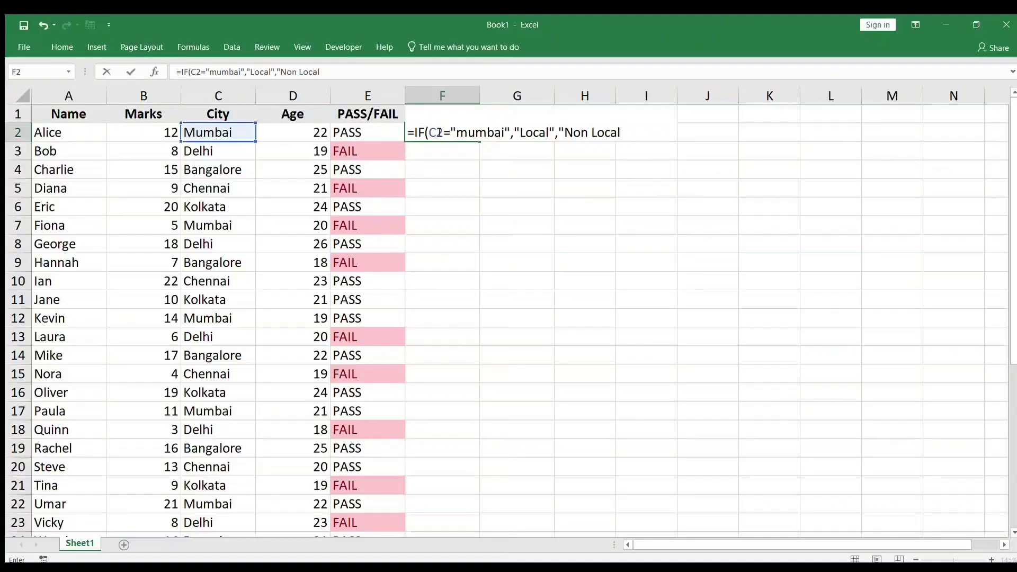
pyautogui.write('"')
pyautogui.press('Return')
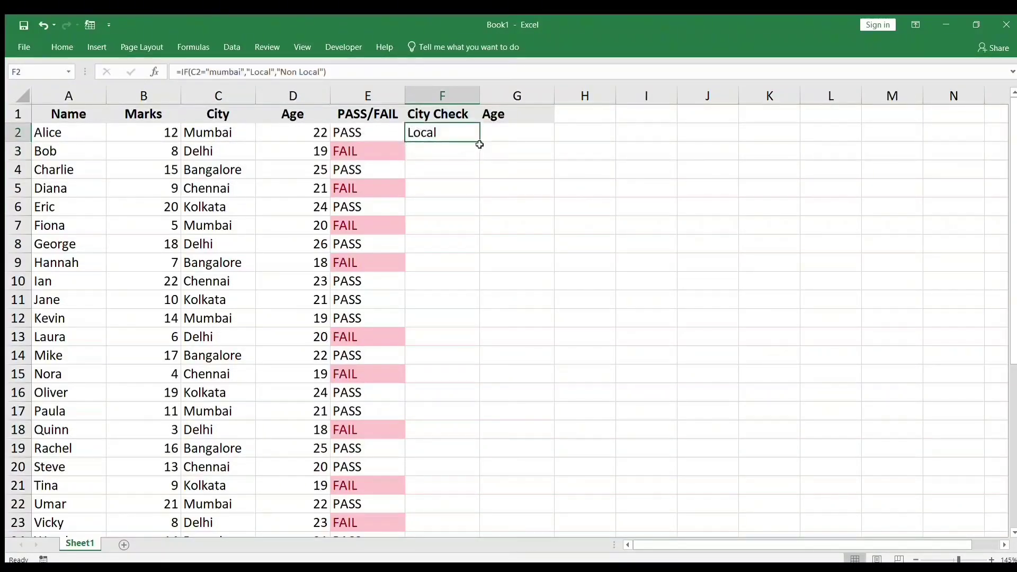
# - Fill the City Check formula from F2 down to F37 and review the labels
pyautogui.moveTo(479, 145); pyautogui.dragTo(477, 513)
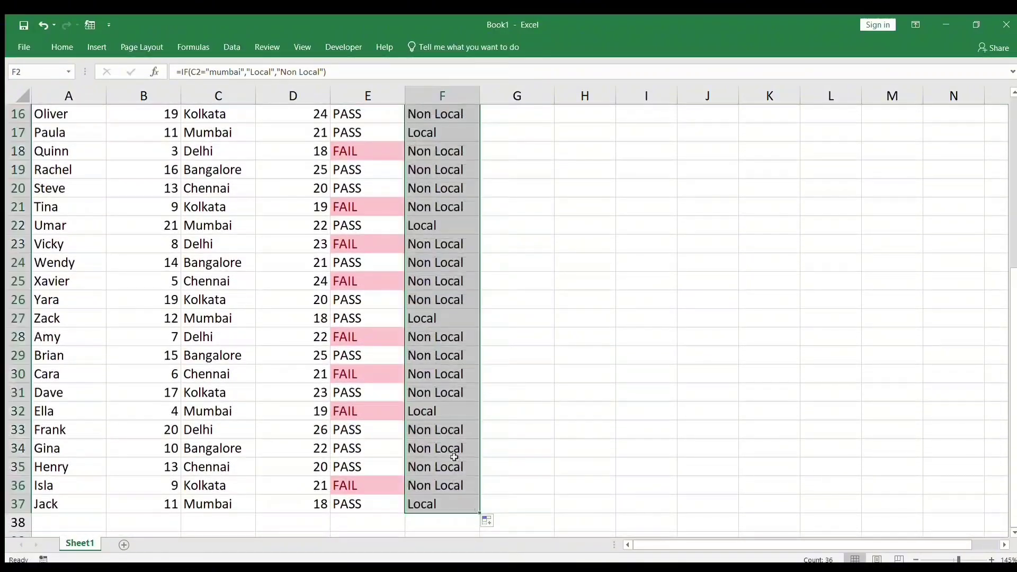
pyautogui.click(580, 315)
pyautogui.scroll(1, 472, 370)
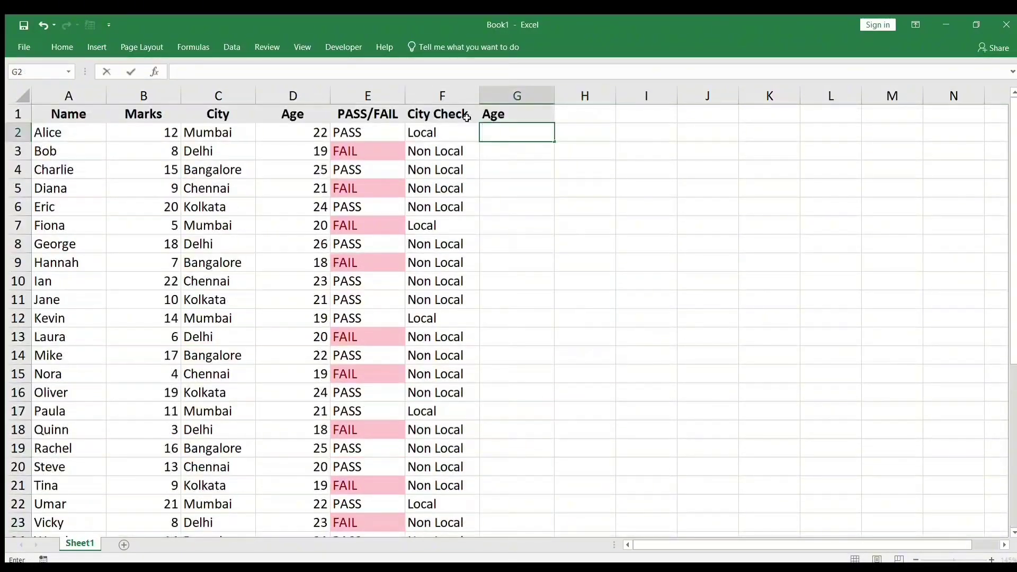
pyautogui.click(464, 218)
pyautogui.click(530, 197)
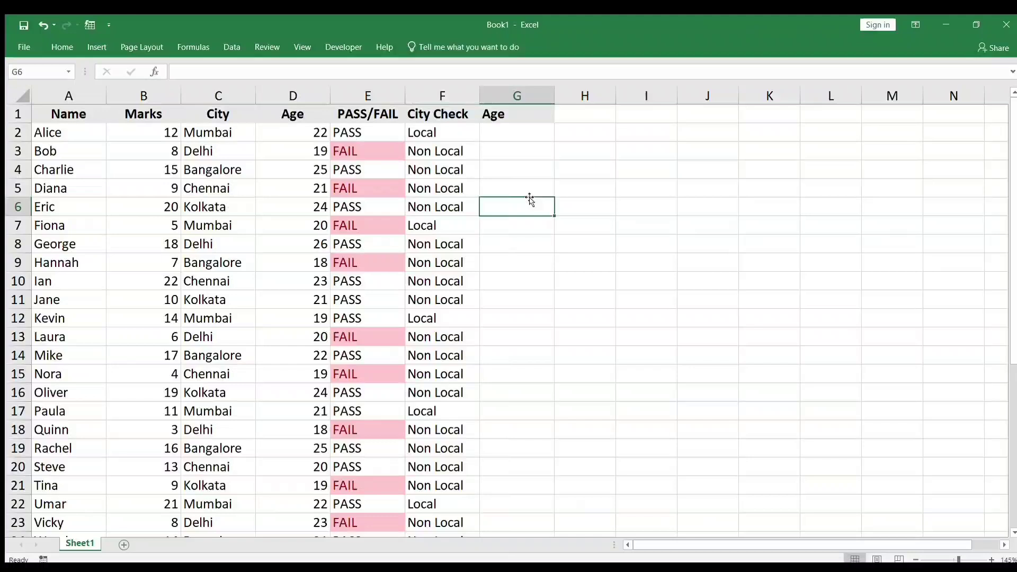
# - Classify the first student's age in G2 with =IF(D2<21,"Young","Adult")
pyautogui.click(520, 113)
pyautogui.click(551, 134)
pyautogui.write('=')
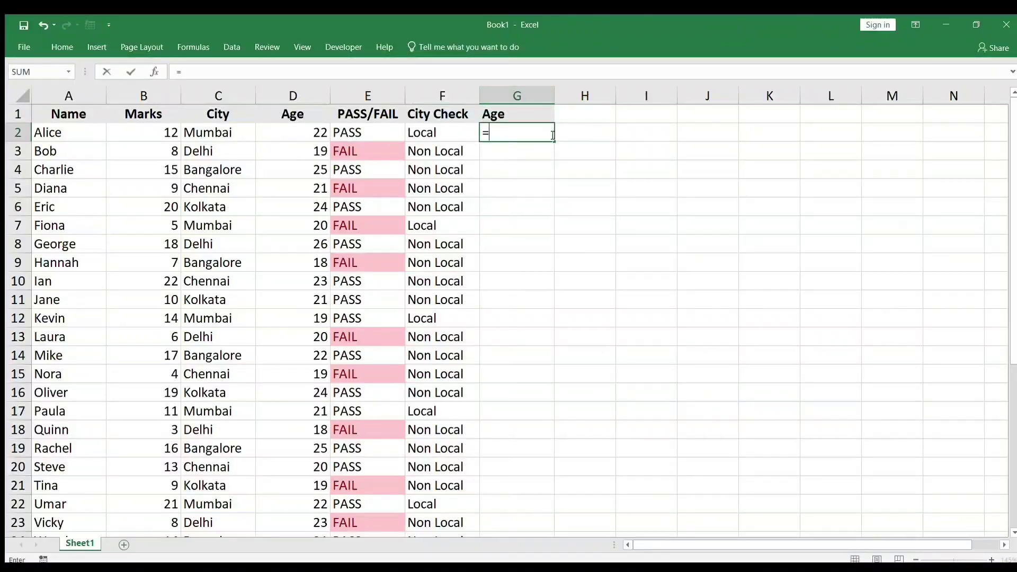
pyautogui.write('IF(')
pyautogui.press('Left')
pyautogui.press('Left')
pyautogui.press('Left')
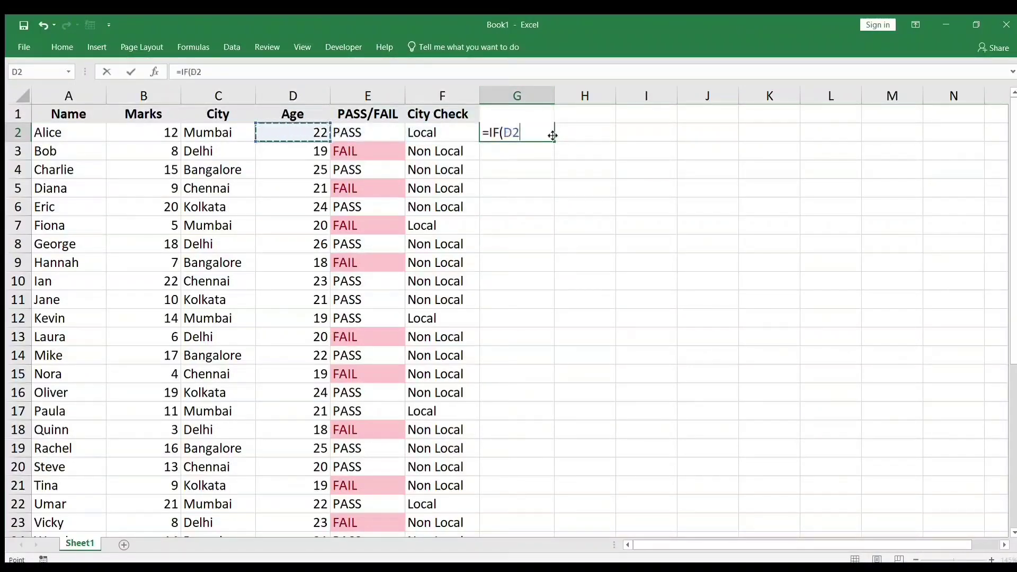
pyautogui.write('<21,"Young')
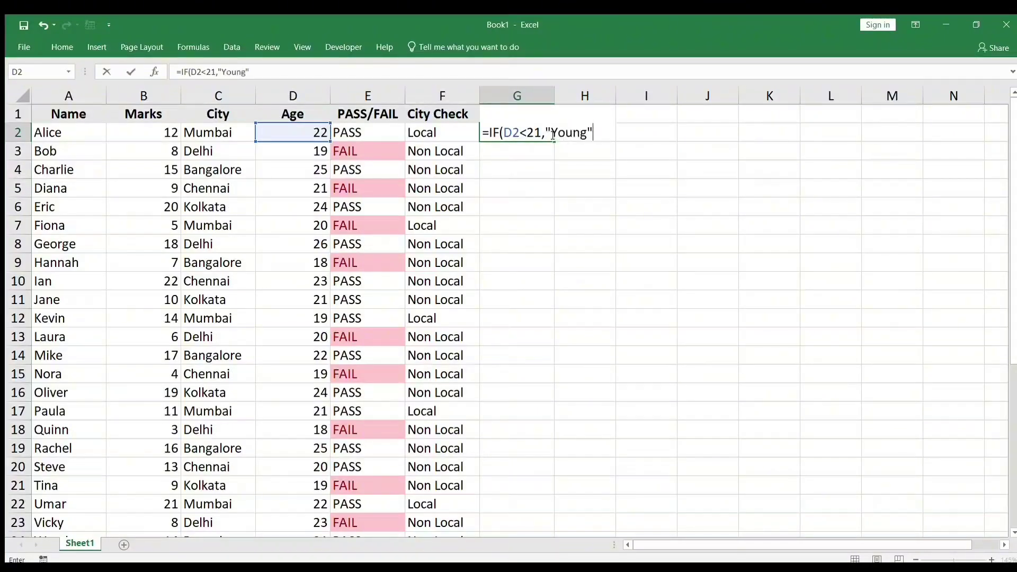
pyautogui.write('","Adult')
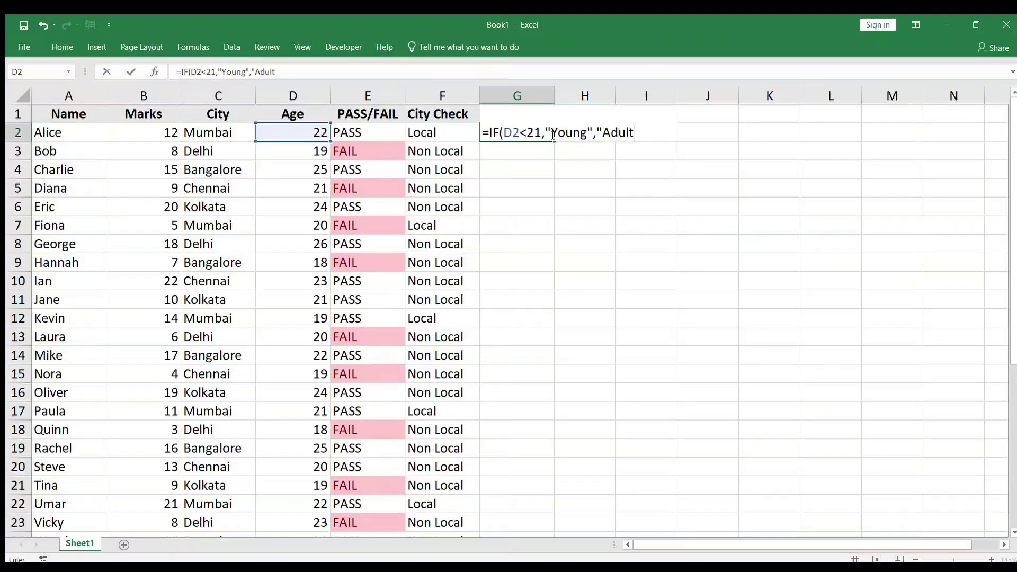
pyautogui.write('"')
pyautogui.press('Return')
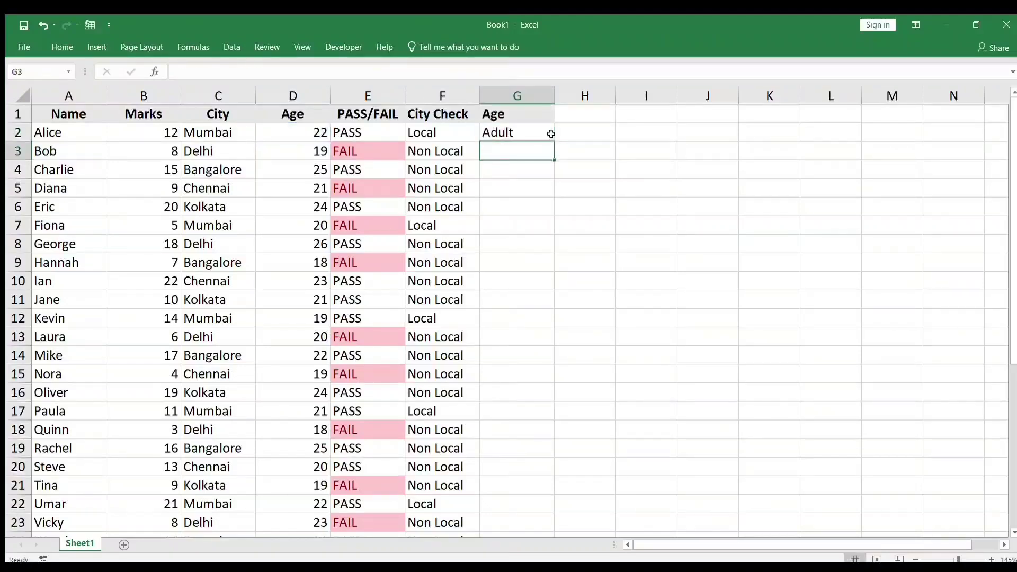
# - Fill the age formula from G2 down to G37 and review the classifications
pyautogui.click(86, 133)
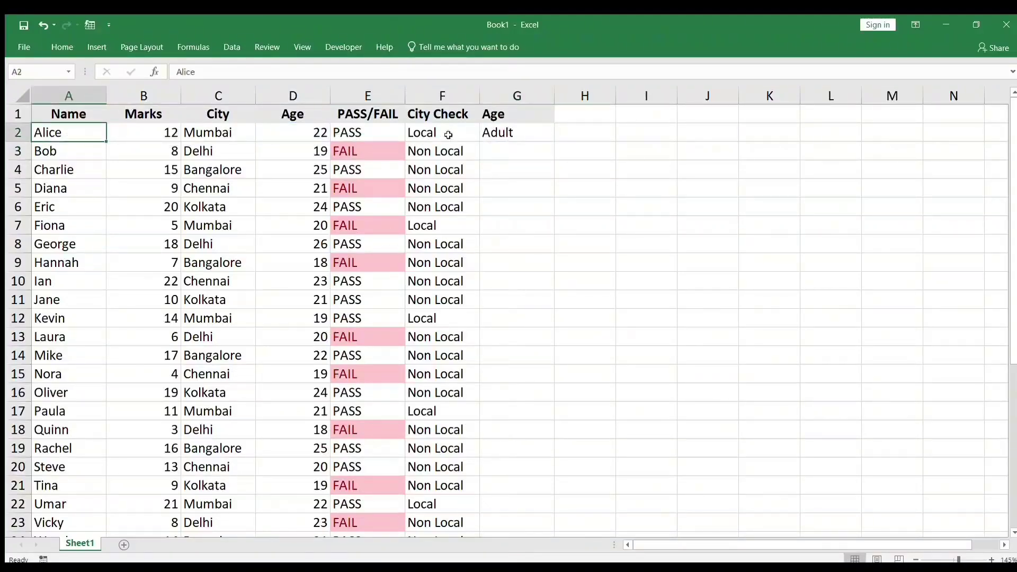
pyautogui.click(481, 134)
pyautogui.moveTo(556, 142); pyautogui.dragTo(559, 526)
pyautogui.click(647, 411)
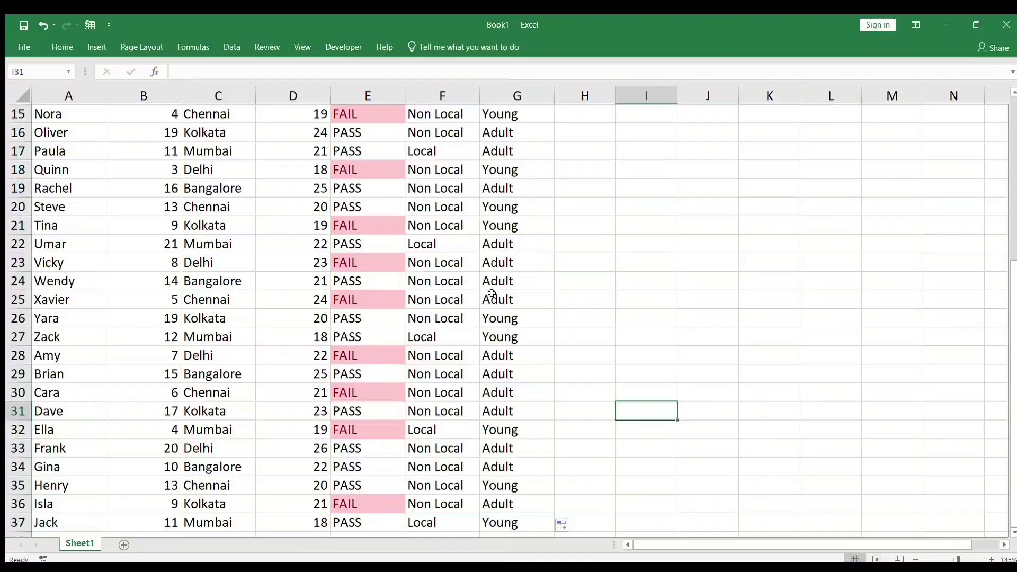
pyautogui.scroll(5, 492, 294)
pyautogui.click(519, 154)
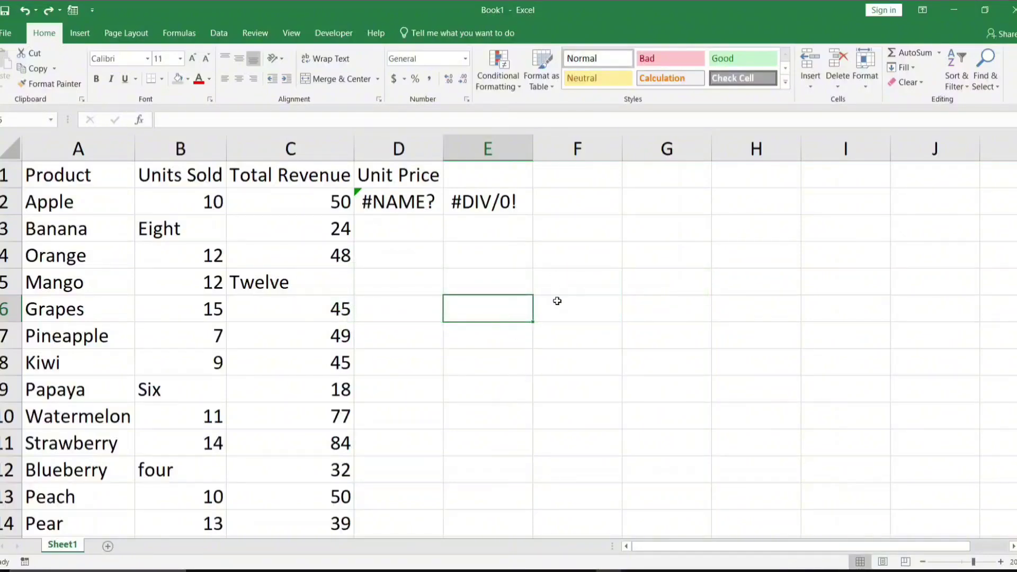
# - Clear the sample error values from cells D2 and E2 of the product sales table
pyautogui.click(411, 245)
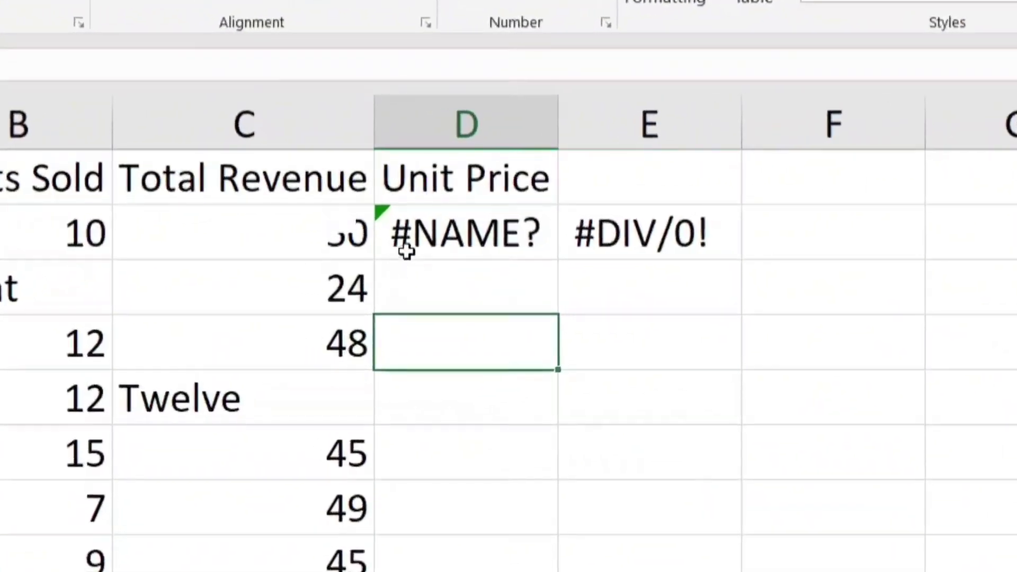
pyautogui.click(370, 207)
pyautogui.click(514, 274)
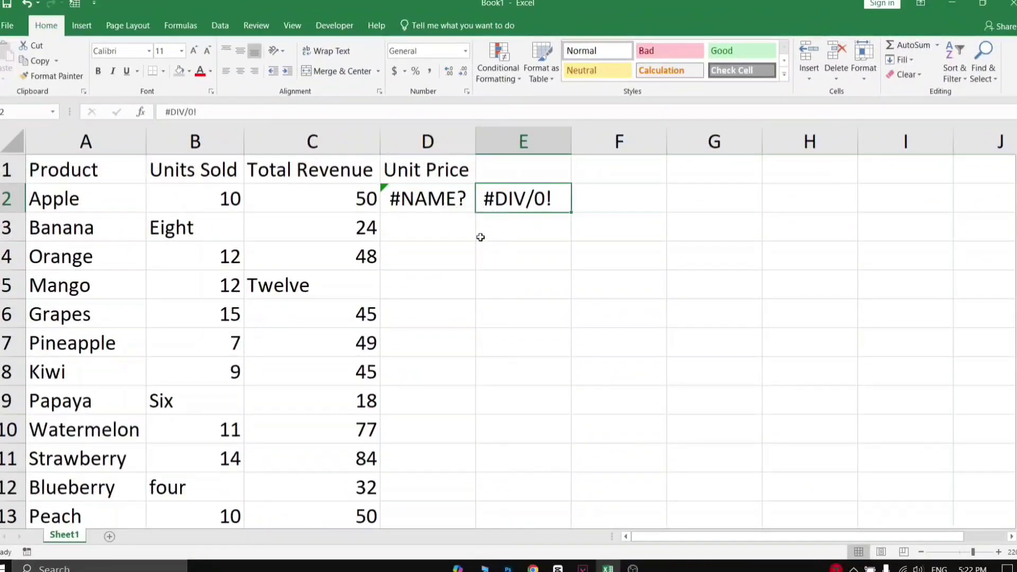
pyautogui.moveTo(424, 199); pyautogui.dragTo(522, 200)
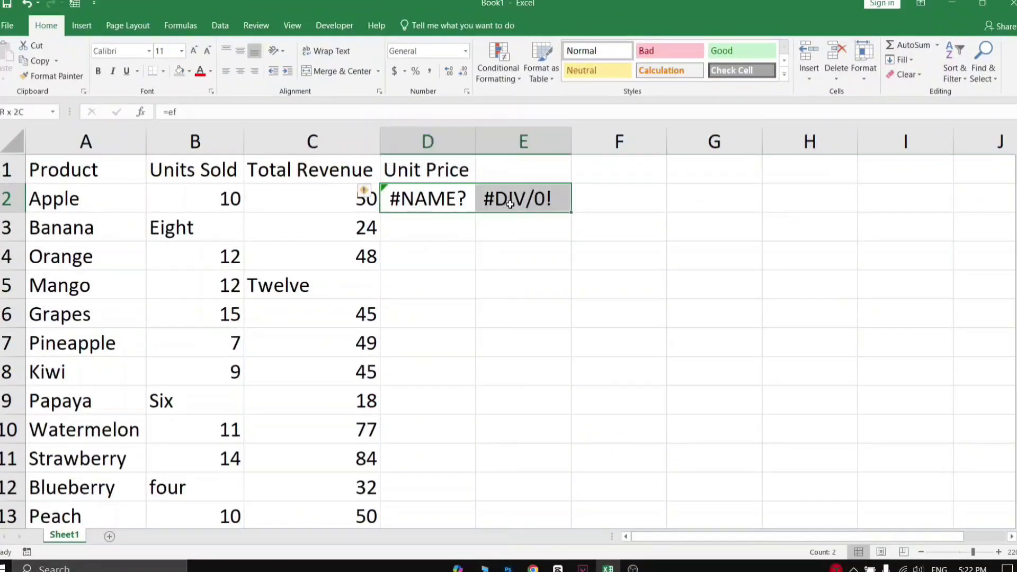
pyautogui.press('Delete')
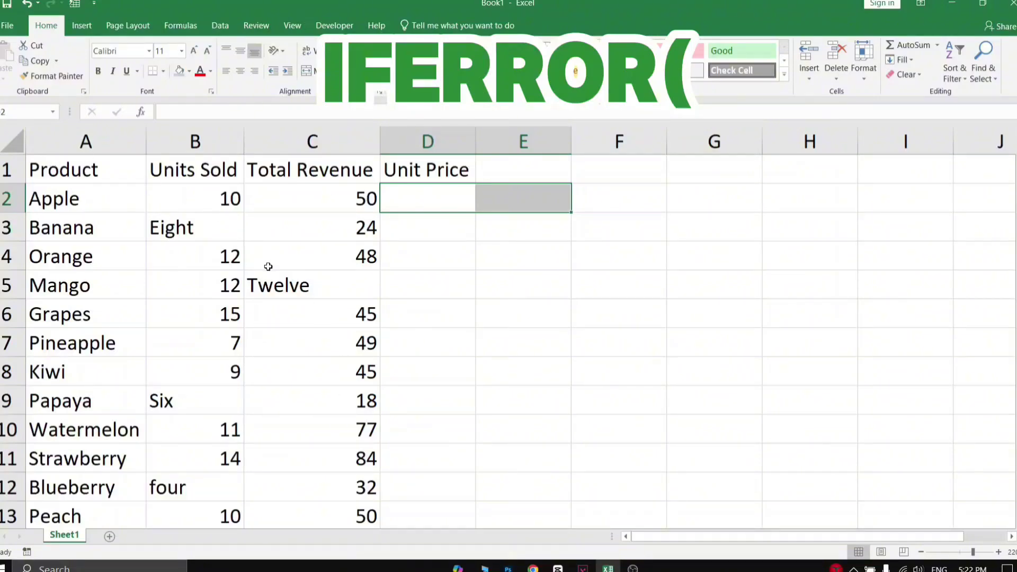
# - Examine the Product, Units Sold, Total Revenue and Unit Price columns and Apple's values needed for the unit price
pyautogui.click(75, 179)
pyautogui.click(204, 176)
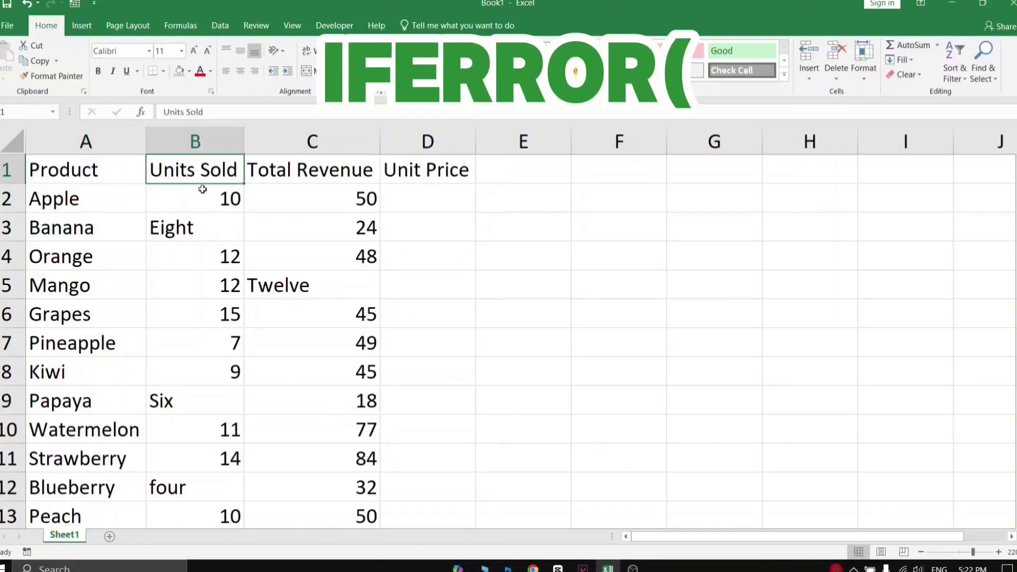
pyautogui.click(334, 180)
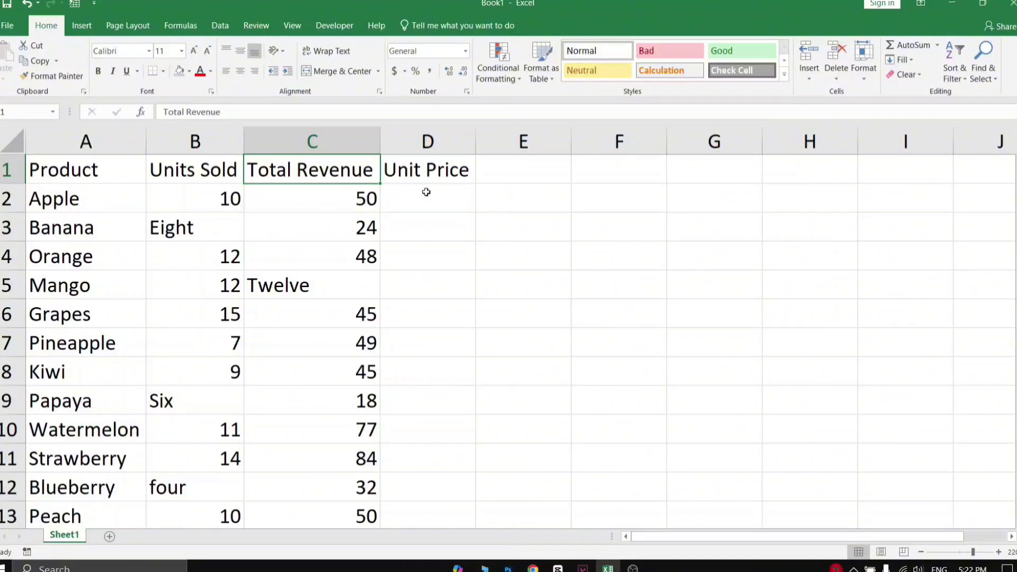
pyautogui.click(396, 170)
pyautogui.click(434, 200)
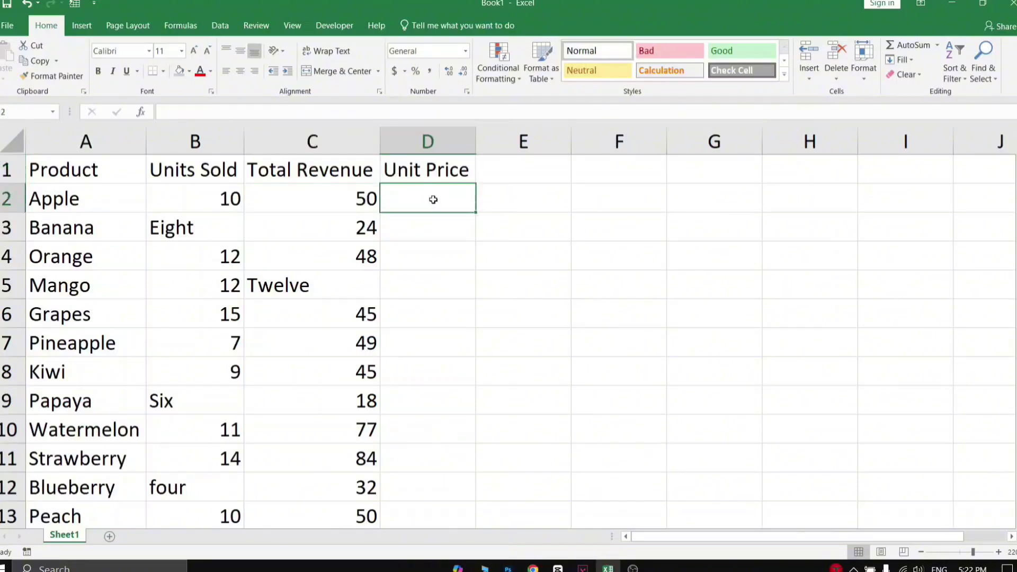
pyautogui.click(301, 172)
pyautogui.click(228, 180)
pyautogui.click(333, 207)
pyautogui.click(227, 198)
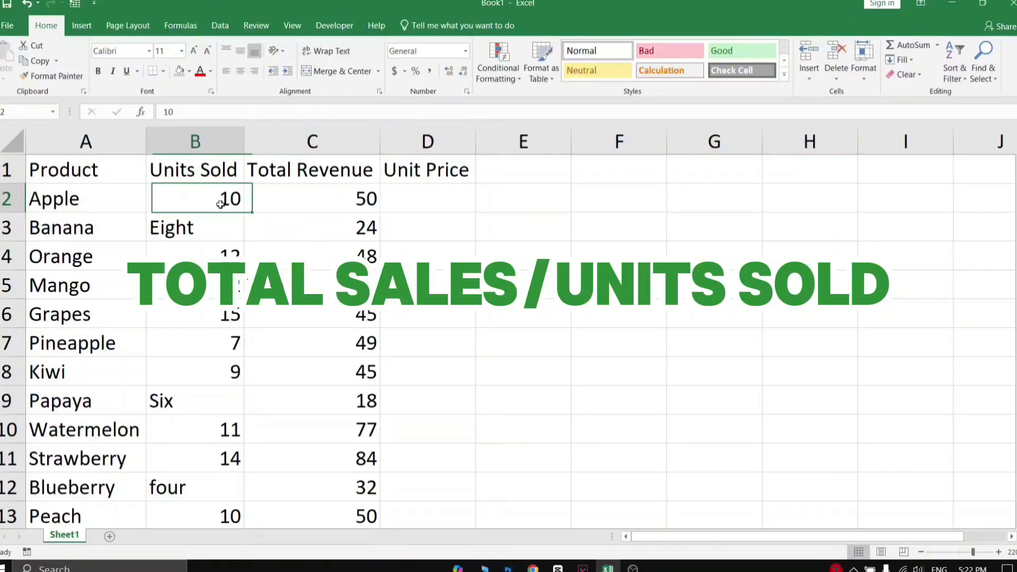
# - Calculate Apple's unit price in D2 by dividing total revenue by units sold with =C2/B2
pyautogui.click(407, 197)
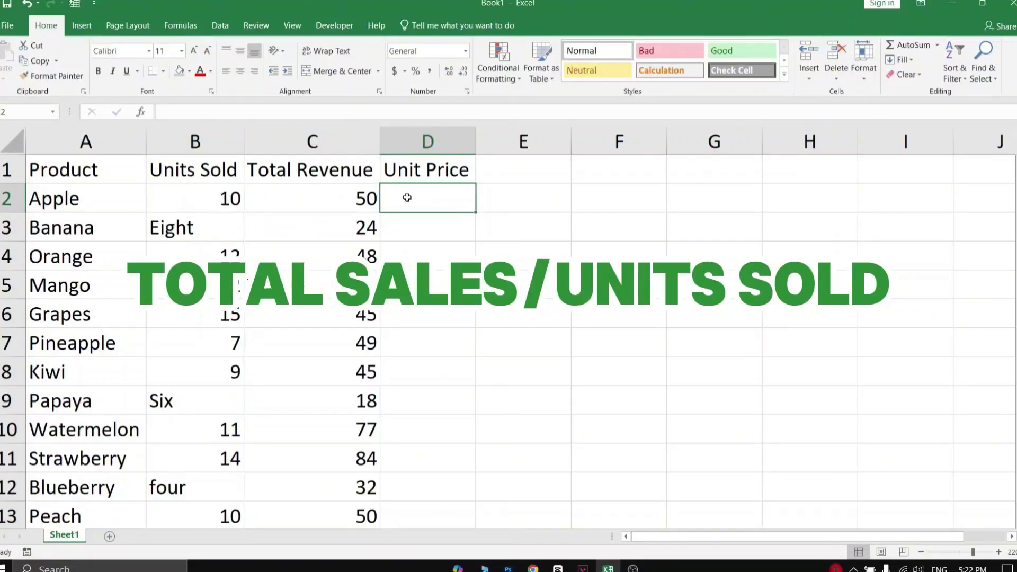
pyautogui.write('=i')
pyautogui.press('BackSpace')
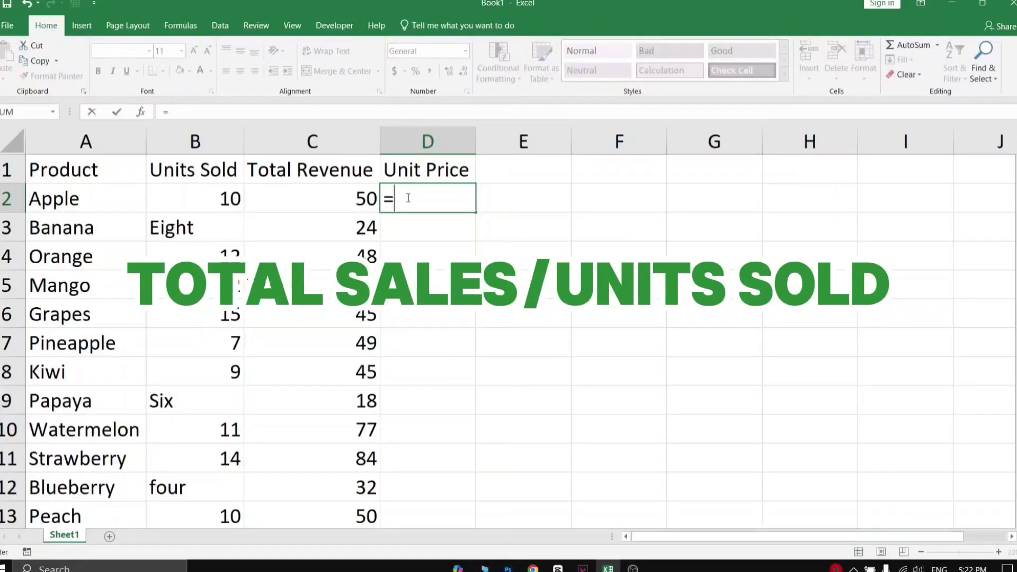
pyautogui.press('Left')
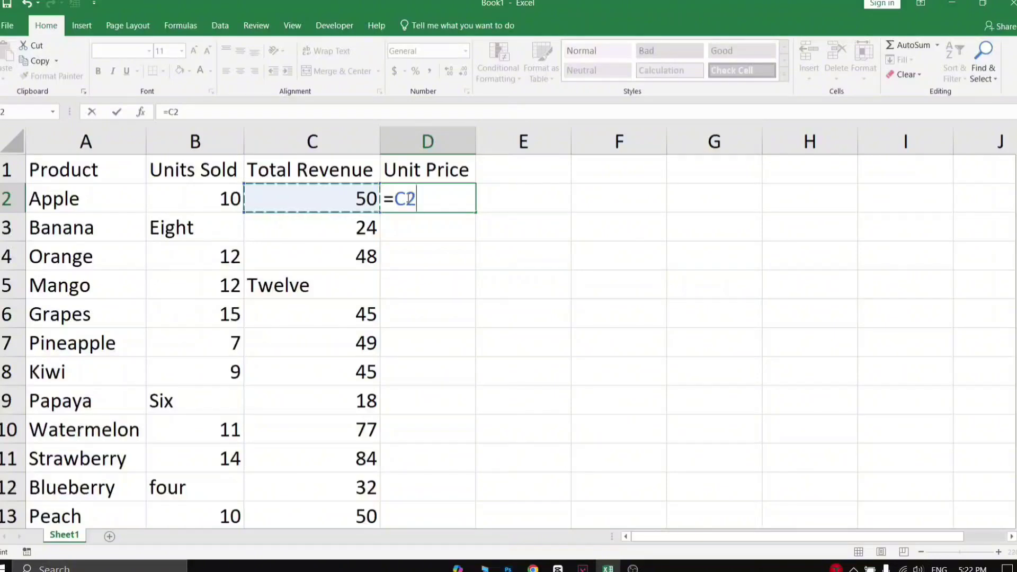
pyautogui.write('/')
pyautogui.press('Left')
pyautogui.press('Left')
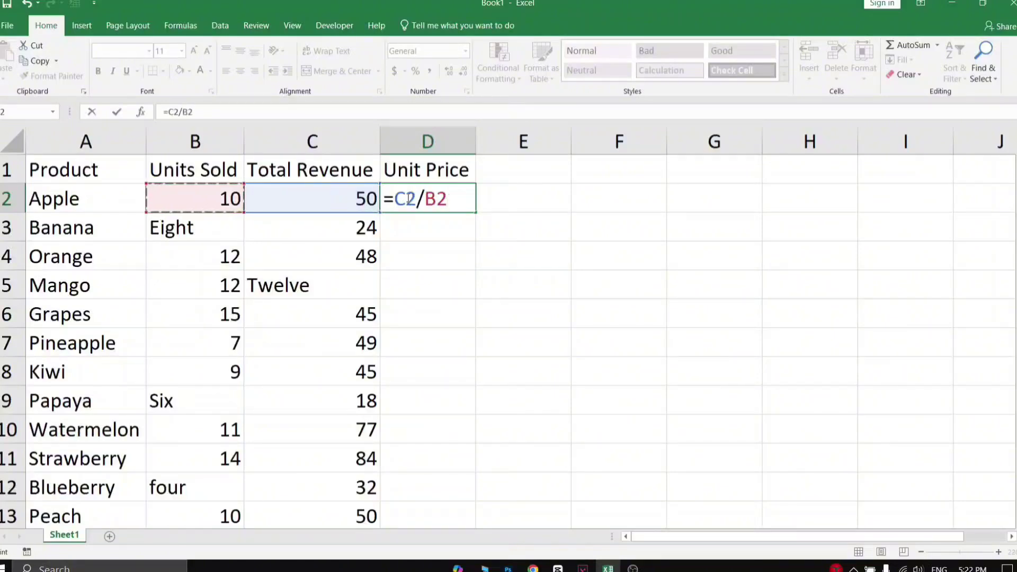
pyautogui.press('Return')
# - Copy the unit price formula from D2 down the Unit Price column to D13
pyautogui.click(407, 197)
pyautogui.hotkey('ctrl', 'c')
pyautogui.hotkey('shift', 'Down')
pyautogui.hotkey('shift', 'Down')
pyautogui.hotkey('shift', 'Down')
pyautogui.hotkey('shift', 'Down')
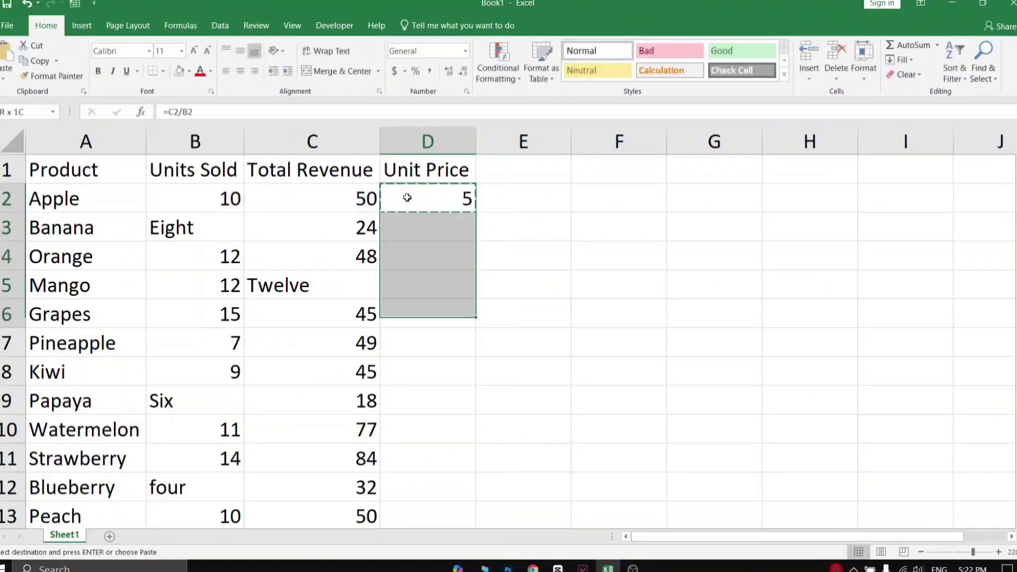
pyautogui.hotkey('shift', 'Down')
pyautogui.hotkey('shift', 'Down')
pyautogui.hotkey('shift', 'Down')
pyautogui.hotkey('shift', 'Down')
pyautogui.hotkey('shift', 'Down')
pyautogui.hotkey('shift', 'Down')
pyautogui.hotkey('shift', 'Down')
pyautogui.hotkey('ctrl', 'v')
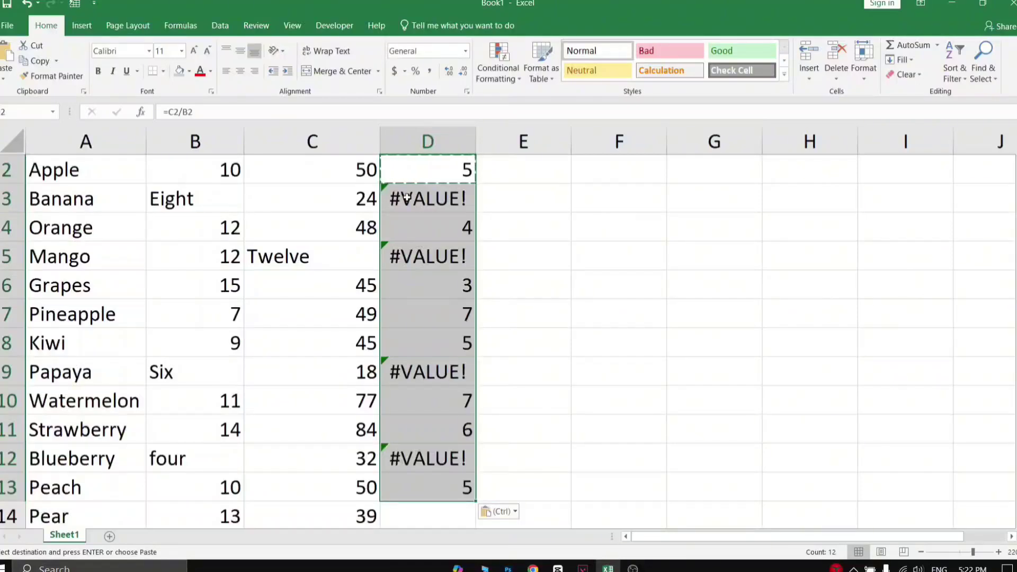
pyautogui.click(550, 234)
# - Inspect Banana's Unit Price formula in D3 against its Total Revenue and Units Sold entries
pyautogui.click(445, 210)
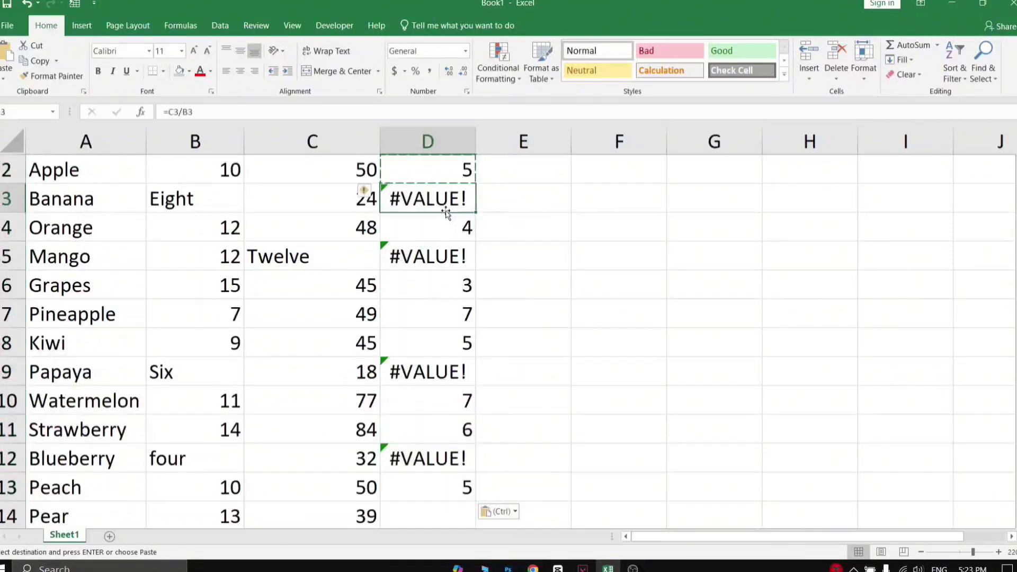
pyautogui.click(354, 209)
pyautogui.scroll(1, 334, 212)
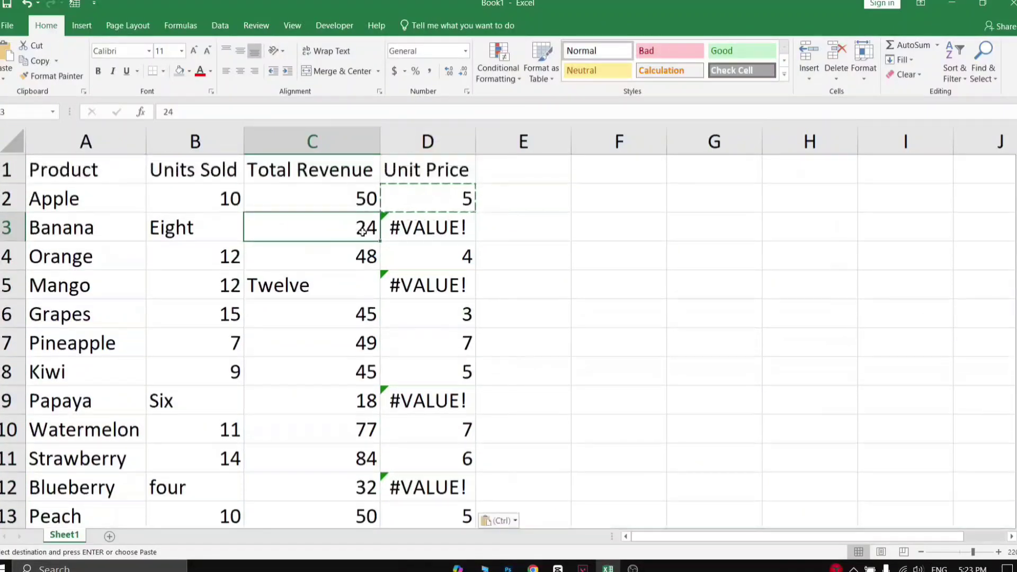
pyautogui.click(180, 229)
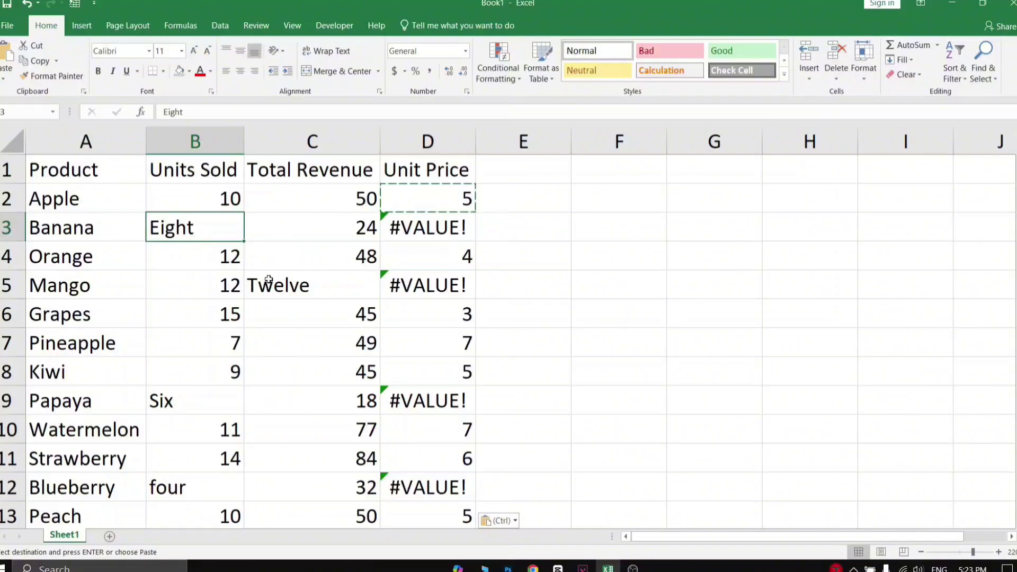
# - Undo the copied unit price formulas and the original division formula in the Unit Price column
pyautogui.hotkey('ctrl', 'z')
pyautogui.hotkey('ctrl', 'z')
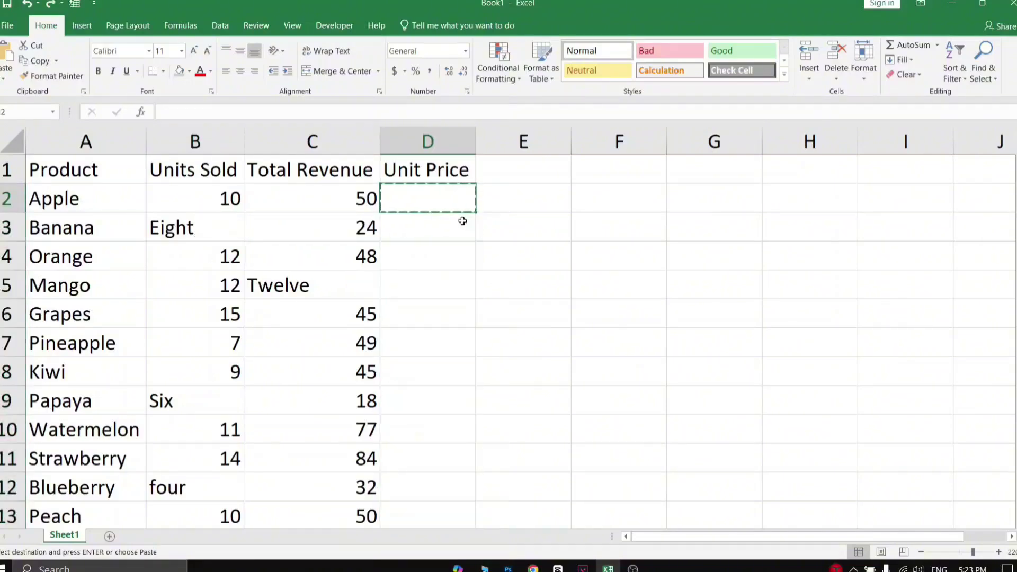
pyautogui.press('Escape')
# - Calculate Apple's unit price in D2 with =IFERROR(C2/B2," Not Divisible")
pyautogui.write('=')
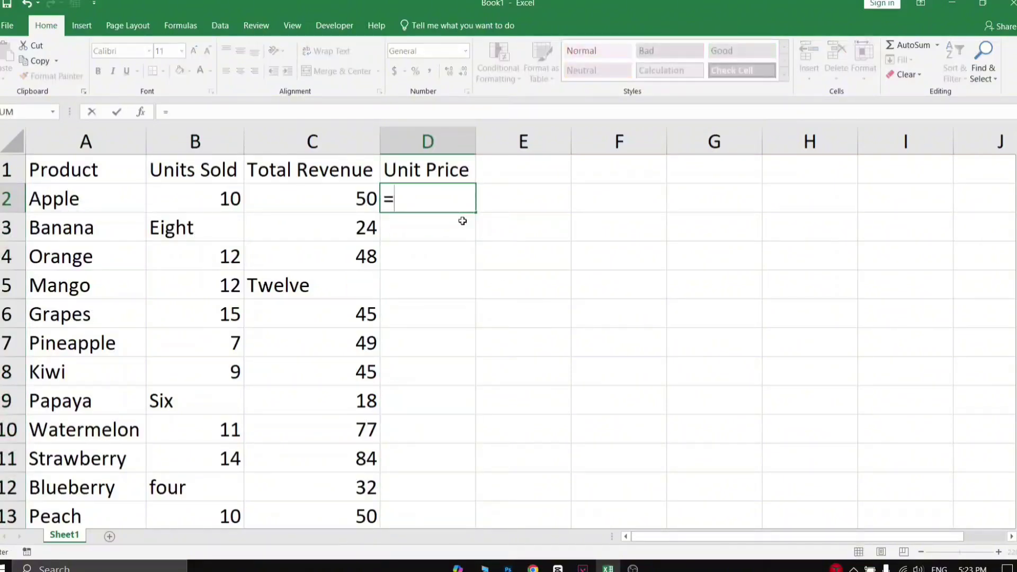
pyautogui.write('ife')
pyautogui.press('Tab')
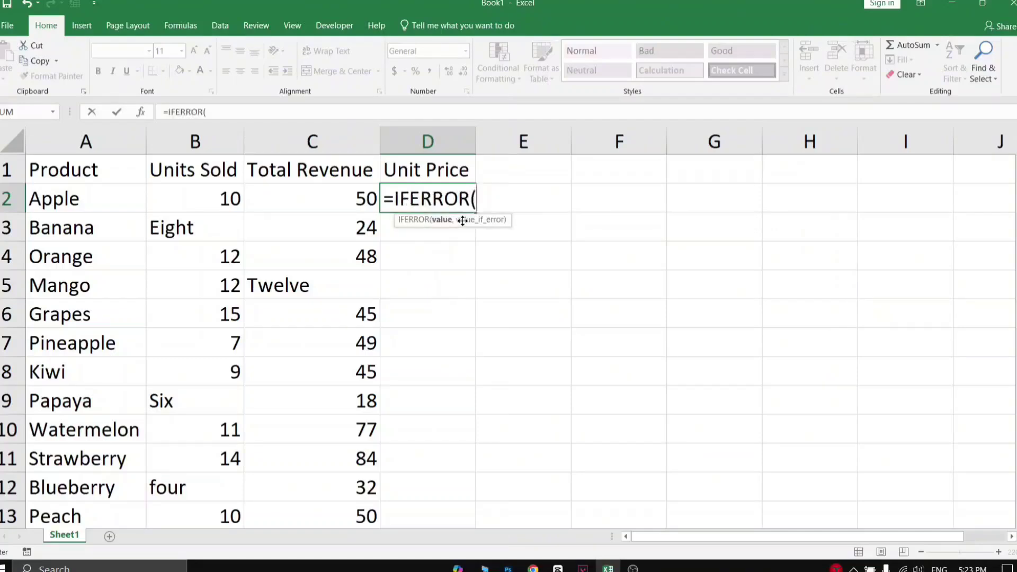
pyautogui.press('Left')
pyautogui.write('/')
pyautogui.press('Left')
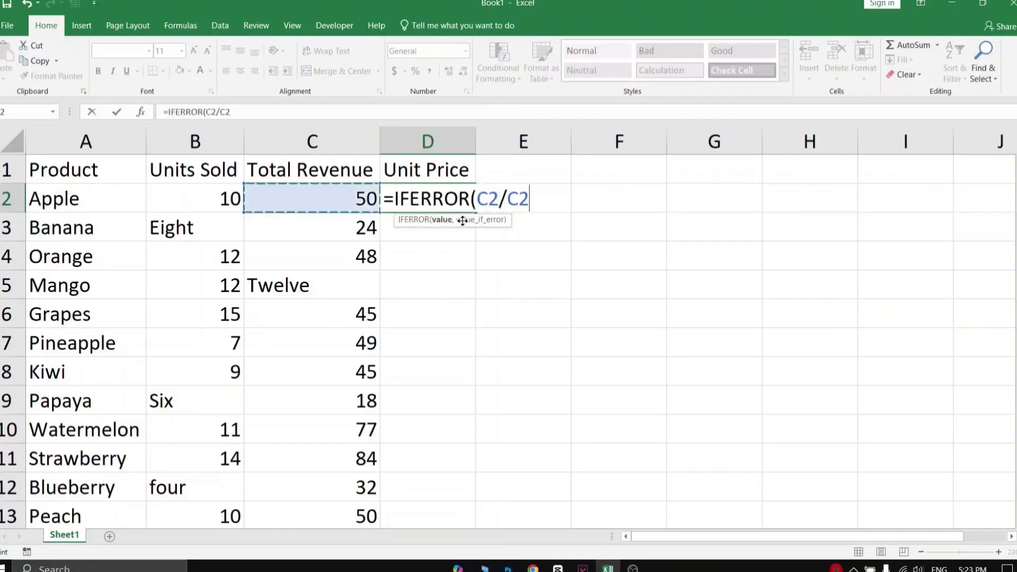
pyautogui.press('Left')
pyautogui.write(',')
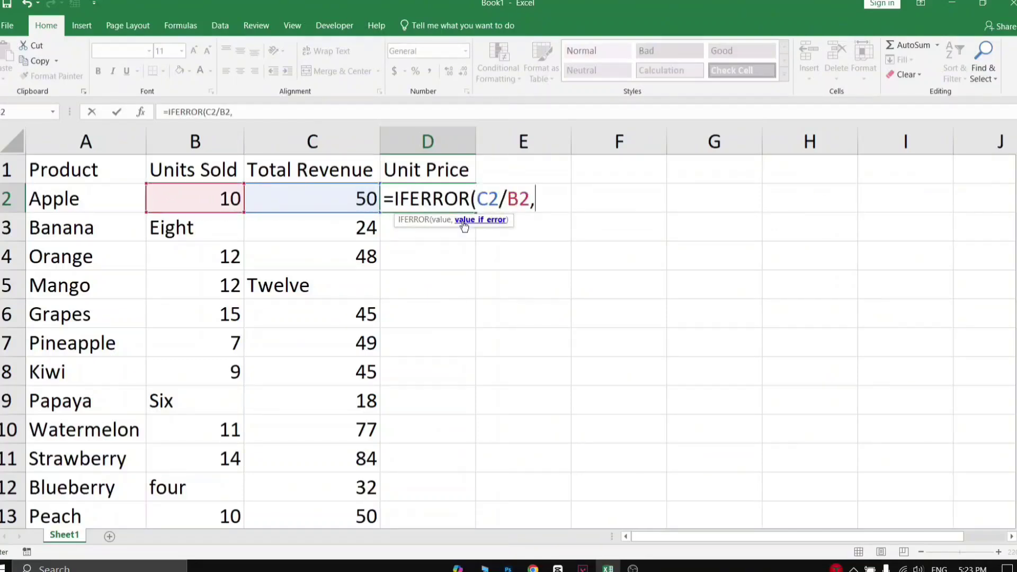
pyautogui.write('" Not D')
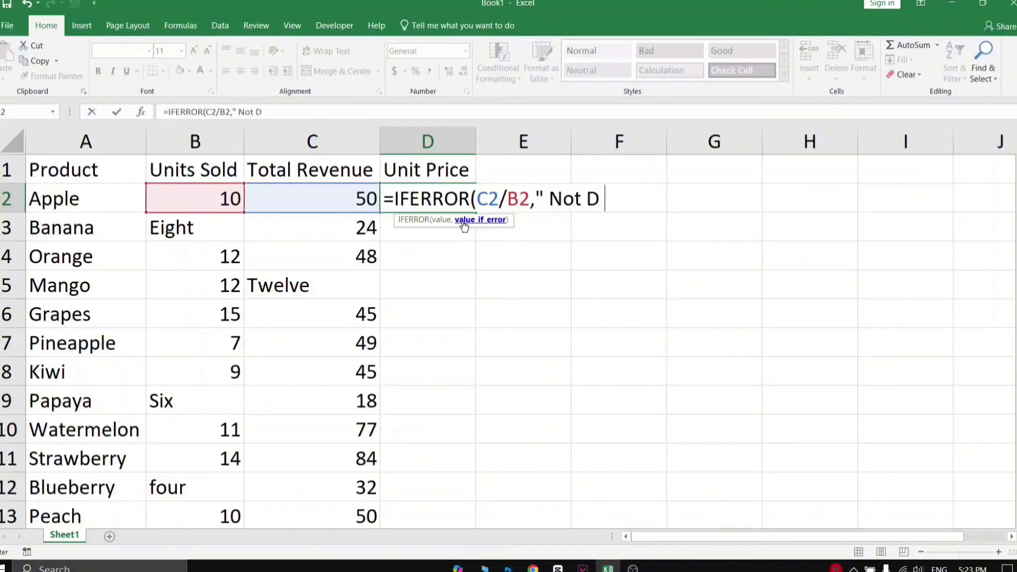
pyautogui.write('ivisibl')
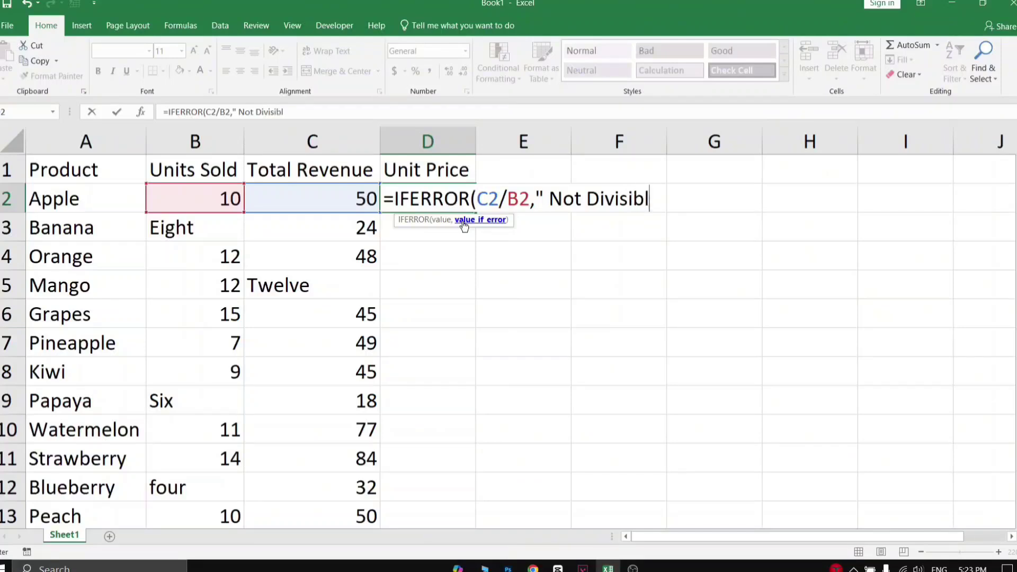
pyautogui.write('e"')
pyautogui.write(')')
pyautogui.press('Return')
# - Copy the IFERROR formula from D2 down the Unit Price column to D13
pyautogui.press('Up')
pyautogui.hotkey('ctrl', 'c')
pyautogui.keyDown('shift'); pyautogui.click(462, 221); pyautogui.keyUp('shift')
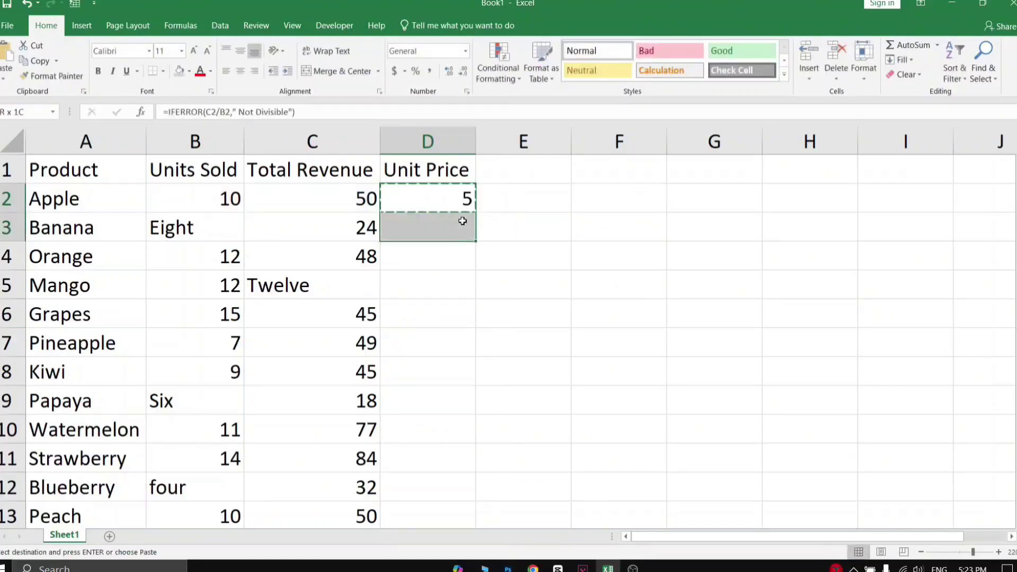
pyautogui.hotkey('shift', 'Down')
pyautogui.hotkey('shift', 'Down')
pyautogui.hotkey('shift', 'Down')
pyautogui.hotkey('shift', 'Down')
pyautogui.hotkey('shift', 'Down')
pyautogui.hotkey('shift', 'Down')
pyautogui.hotkey('shift', 'Down')
pyautogui.hotkey('shift', 'Down')
pyautogui.hotkey('shift', 'Down')
pyautogui.hotkey('shift', 'Down')
pyautogui.hotkey('shift', 'Down')
pyautogui.hotkey('ctrl', 'v')
pyautogui.press('Down')
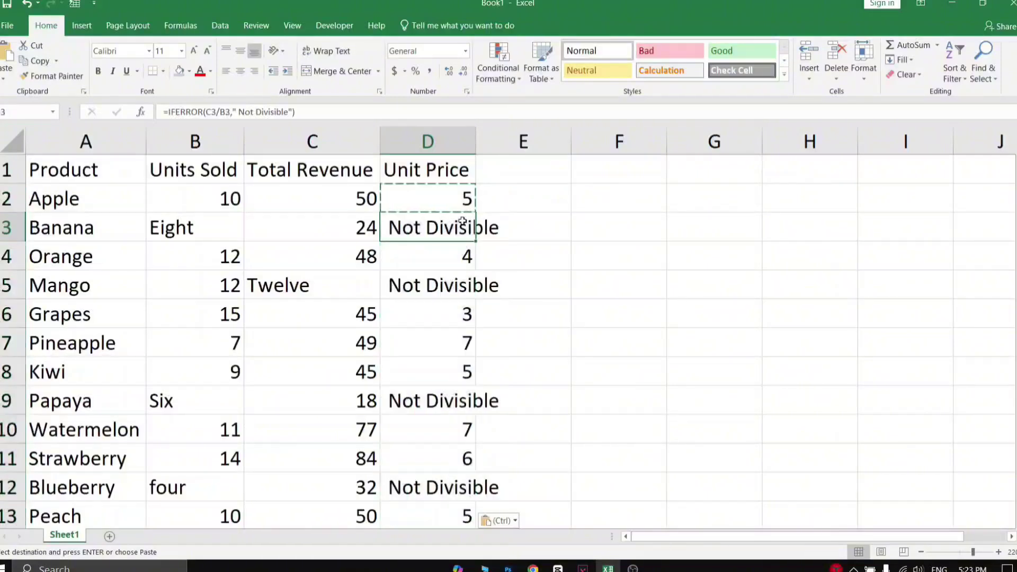
pyautogui.press('Down')
pyautogui.press('Down')
pyautogui.click(566, 257)
pyautogui.press('Escape')
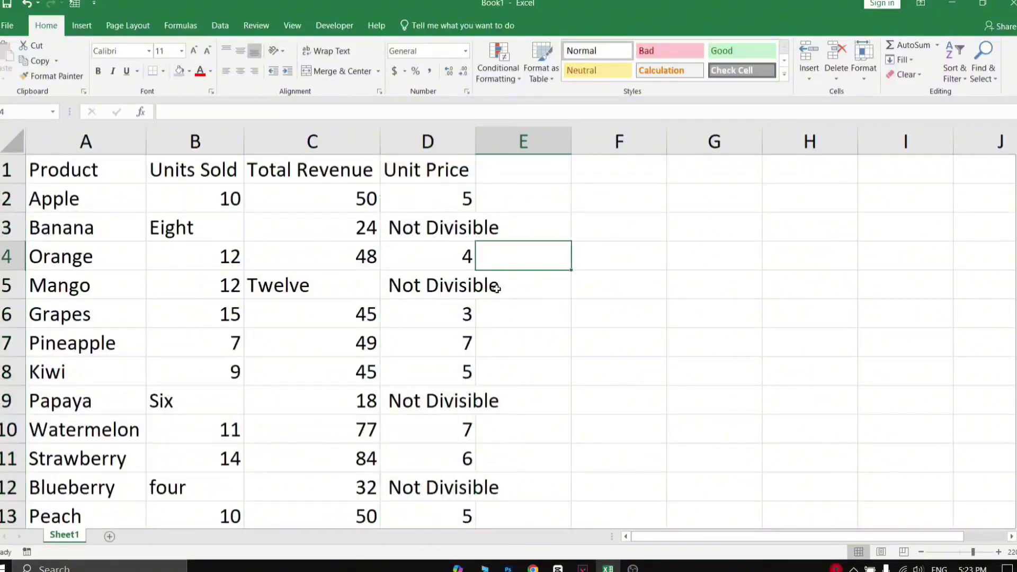
# - Inspect the IFERROR formulas for Banana in D3 and Mango in D5
pyautogui.click(433, 229)
pyautogui.click(428, 289)
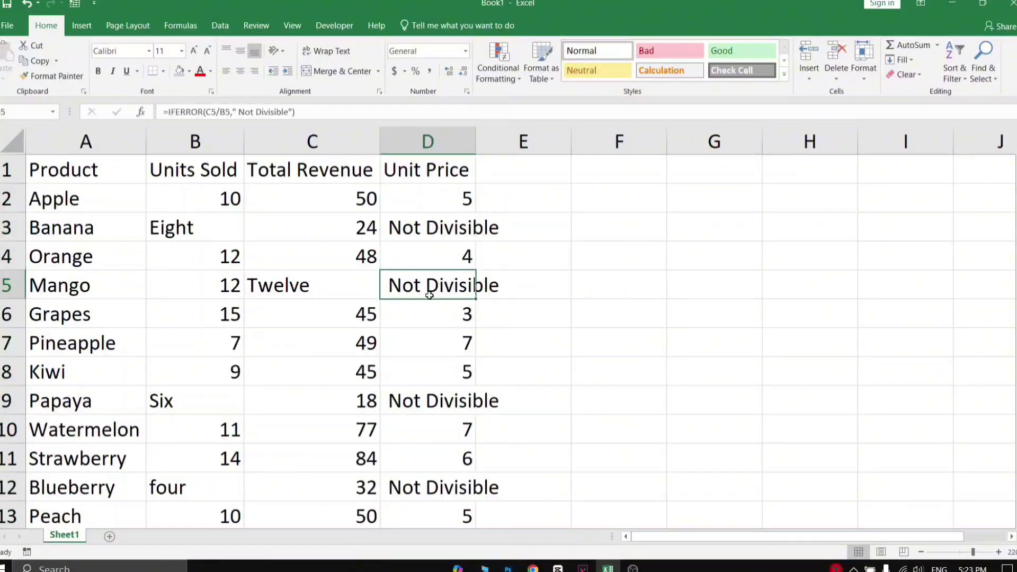